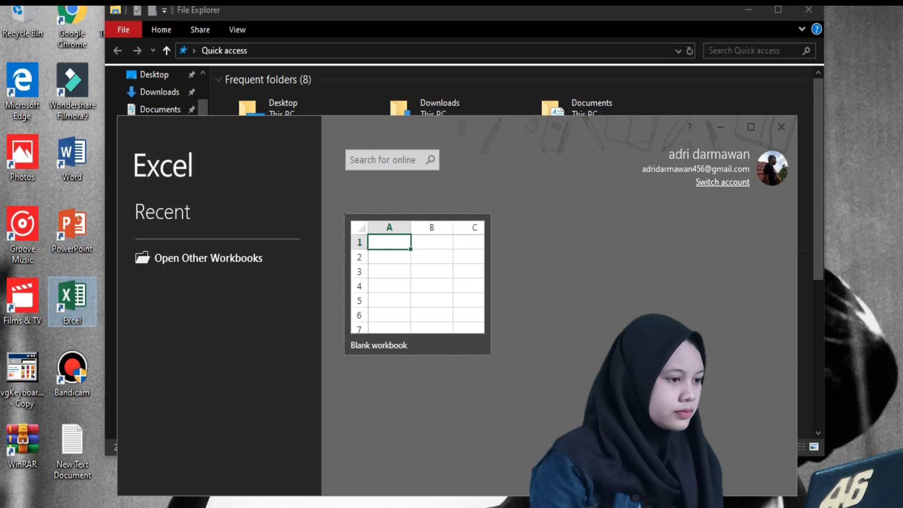
# Step: Create a blank workbook and maximize its window
pyautogui.press('Return')
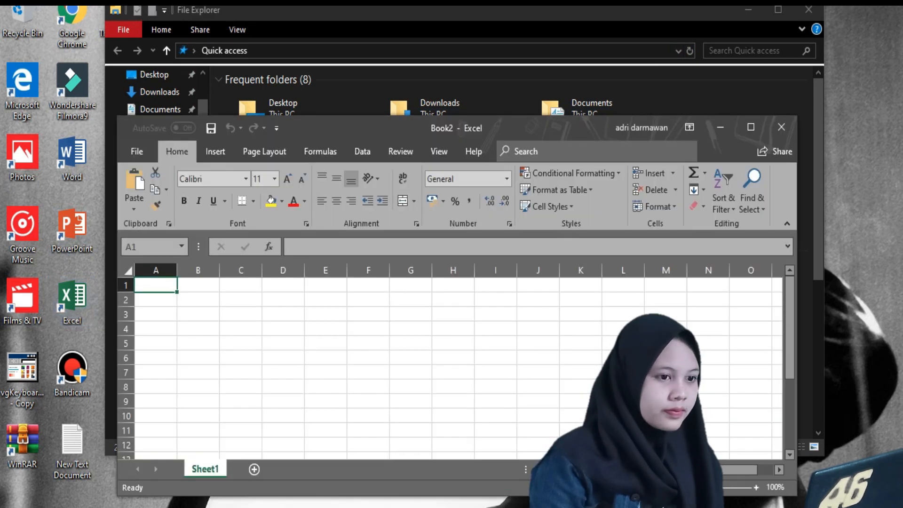
pyautogui.click(778, 10)
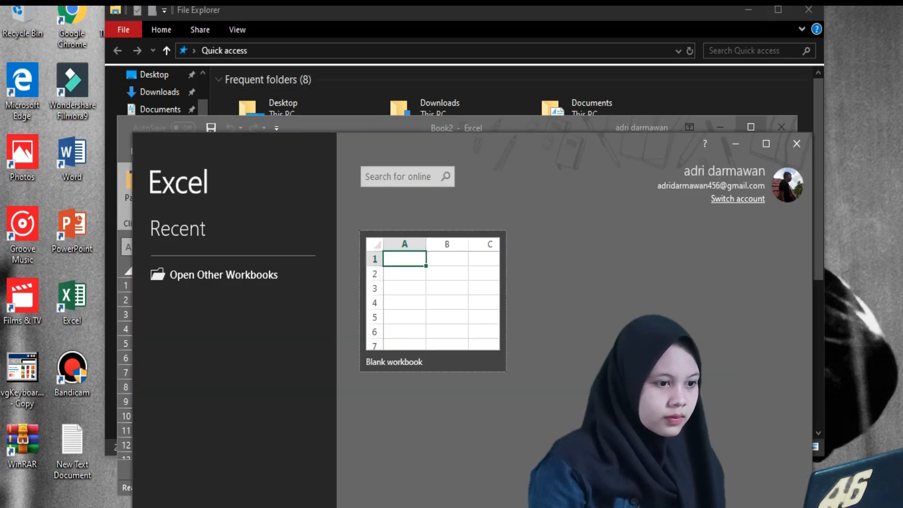
pyautogui.click(751, 127)
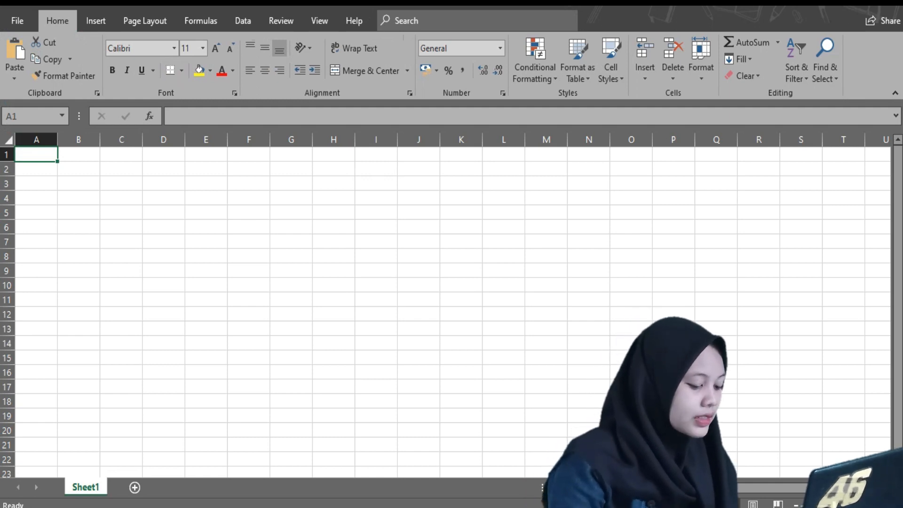
pyautogui.write('nilai')
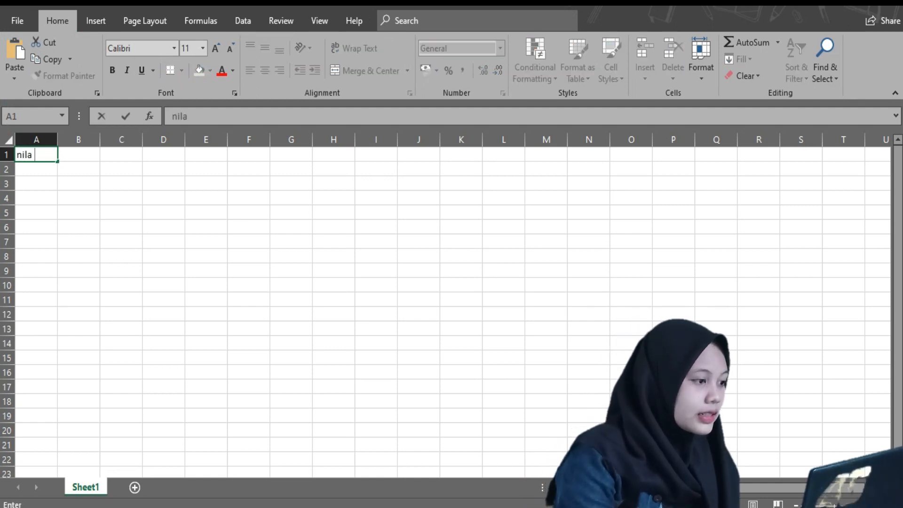
pyautogui.press('BackSpace')
pyautogui.press('BackSpace')
pyautogui.press('BackSpace')
pyautogui.press('BackSpace')
pyautogui.press('BackSpace')
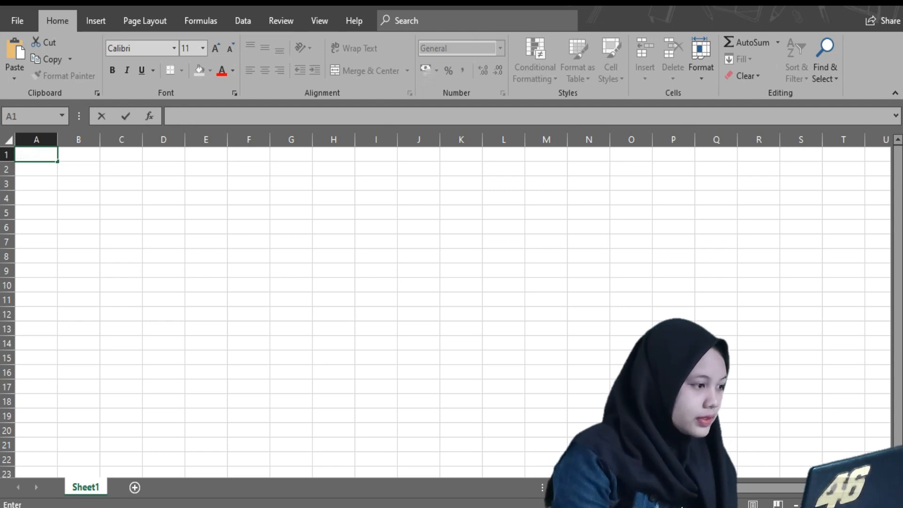
# Step: Enter the uppercase headings NILAI 1, NILAI 2 and JUMLAH in cells A1 to C1
pyautogui.press('capslock')
pyautogui.write('NI')
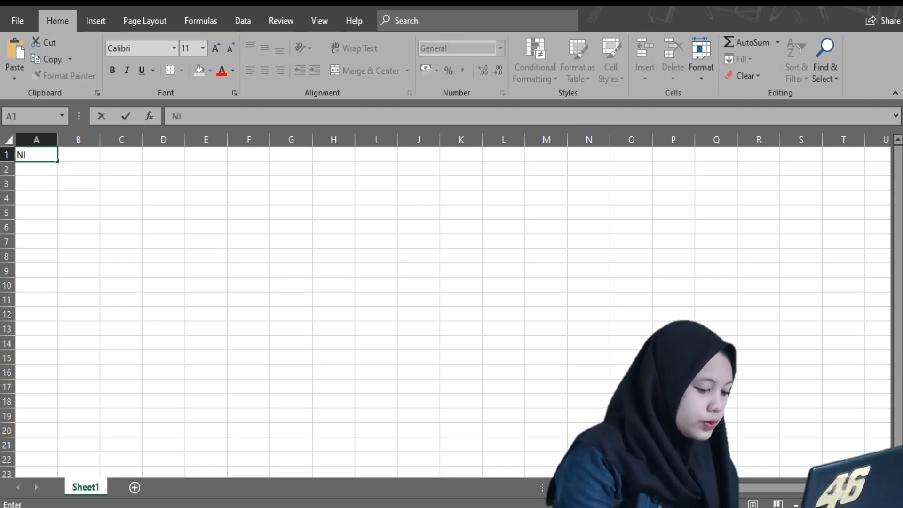
pyautogui.write('LAI 1')
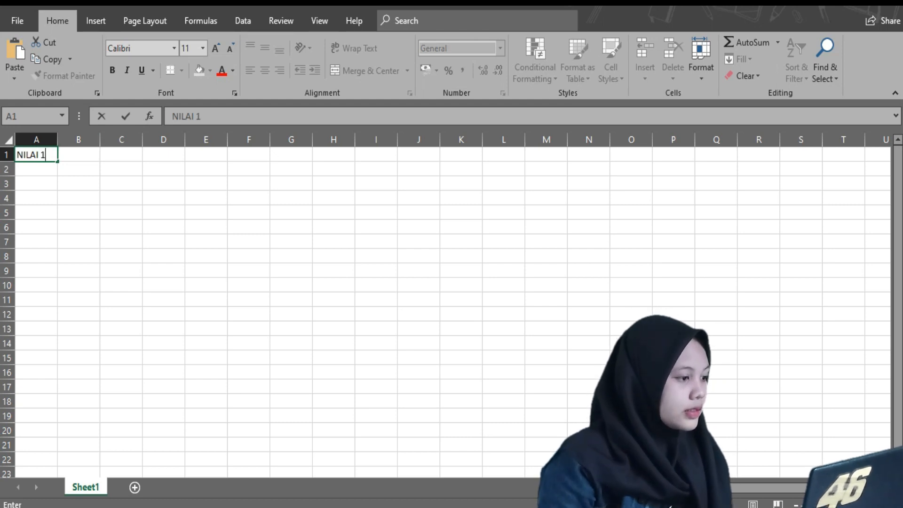
pyautogui.press('Tab')
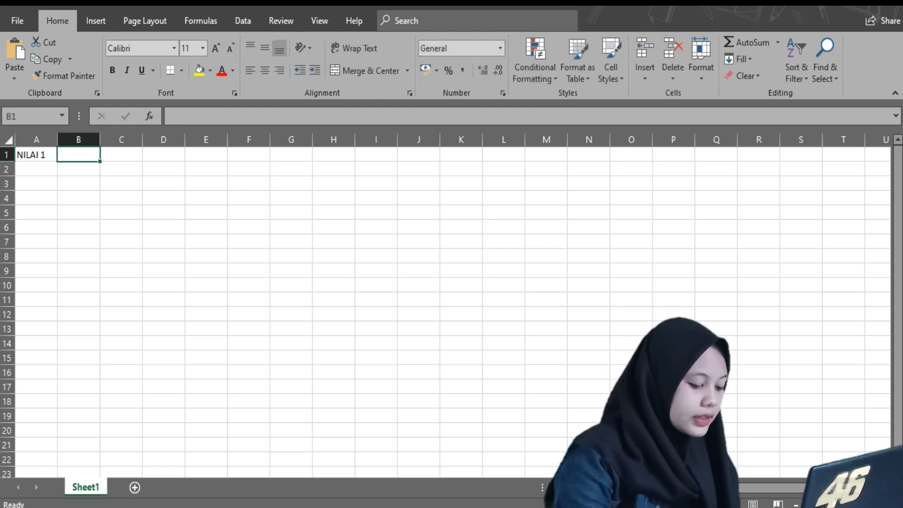
pyautogui.write('NIL')
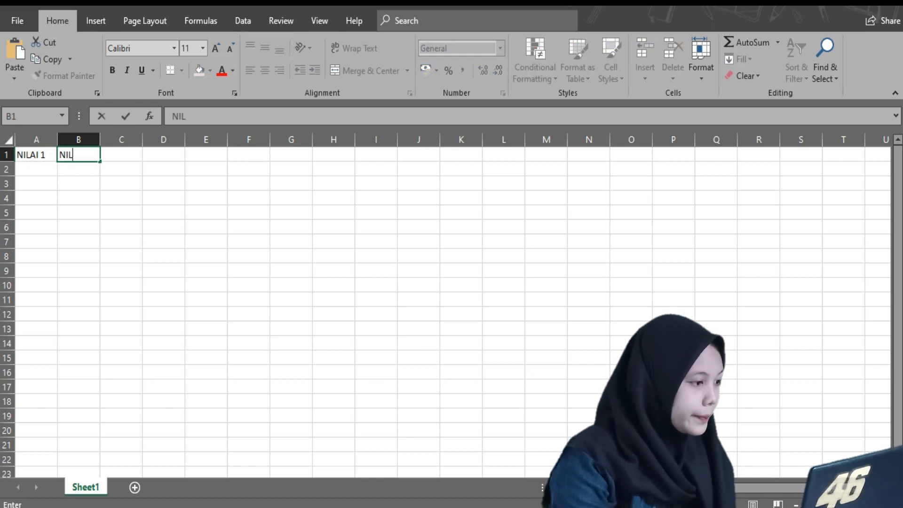
pyautogui.write('AI')
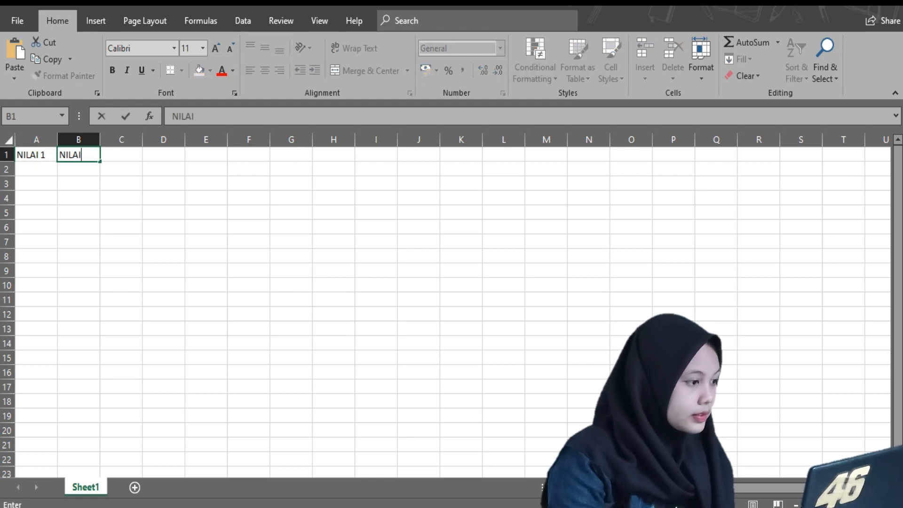
pyautogui.write(' 2')
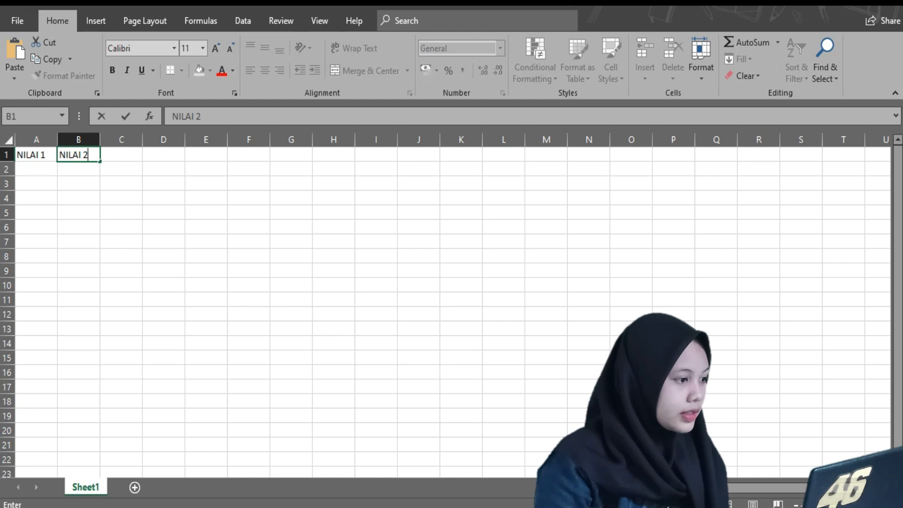
pyautogui.press('Tab')
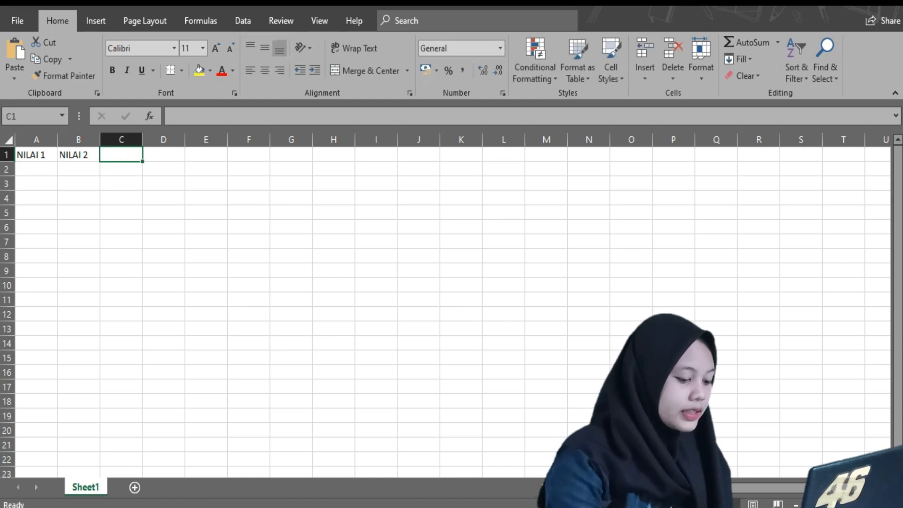
pyautogui.write('J')
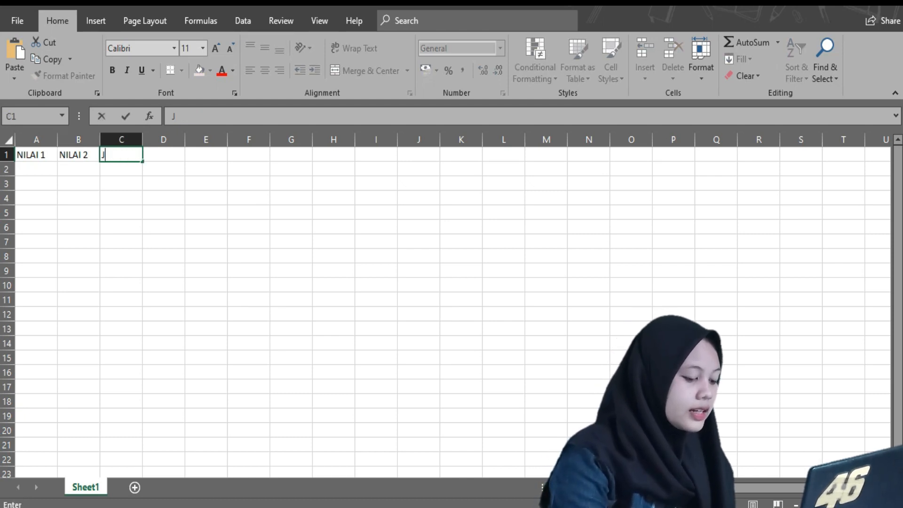
pyautogui.write('UMLAH')
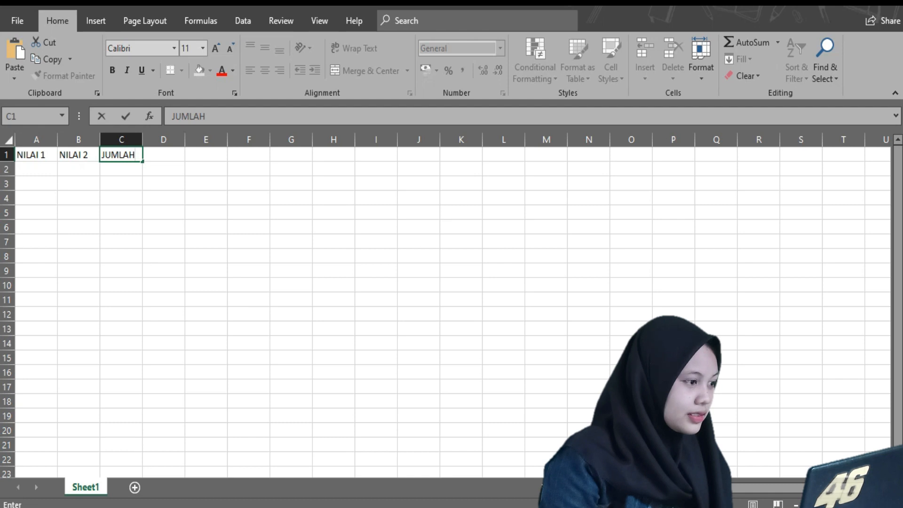
pyautogui.press('Return')
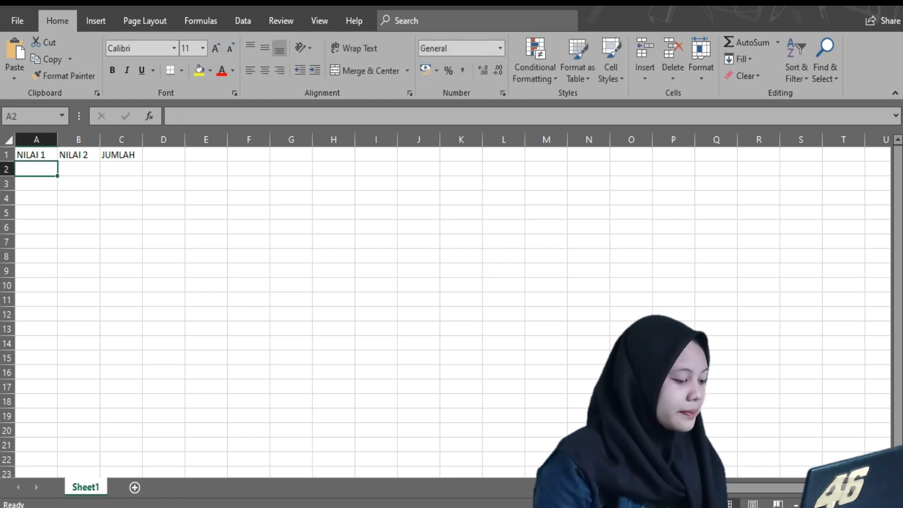
# Step: Enter 50 under NILAI 1 in cell A2 and 56 under NILAI 2 in cell B2
pyautogui.write('50')
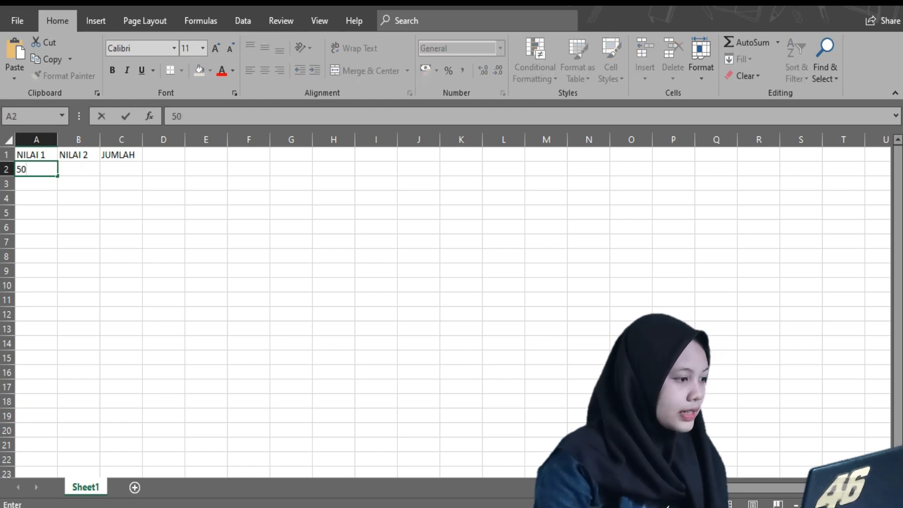
pyautogui.click(78, 168)
pyautogui.write('56')
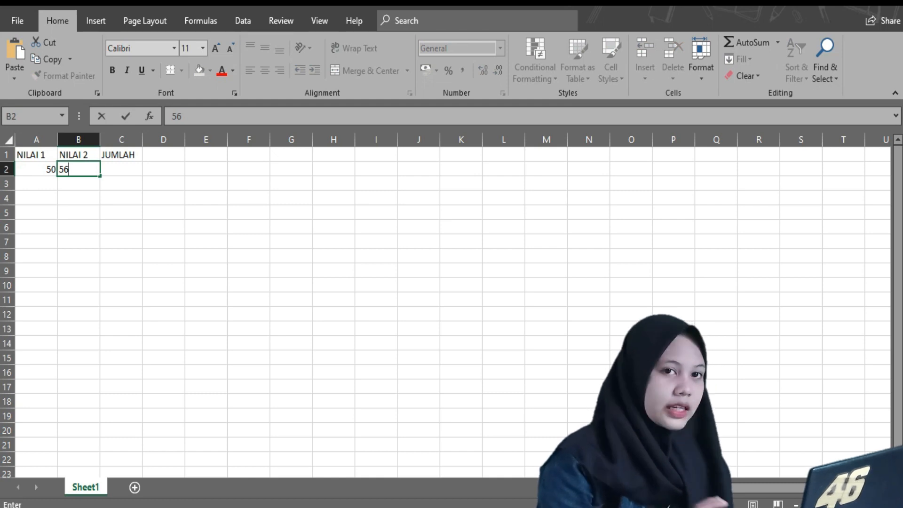
# Step: Add the two values in cell C2 under JUMLAH with the formula =SUM(A2:B2)
pyautogui.click(122, 169)
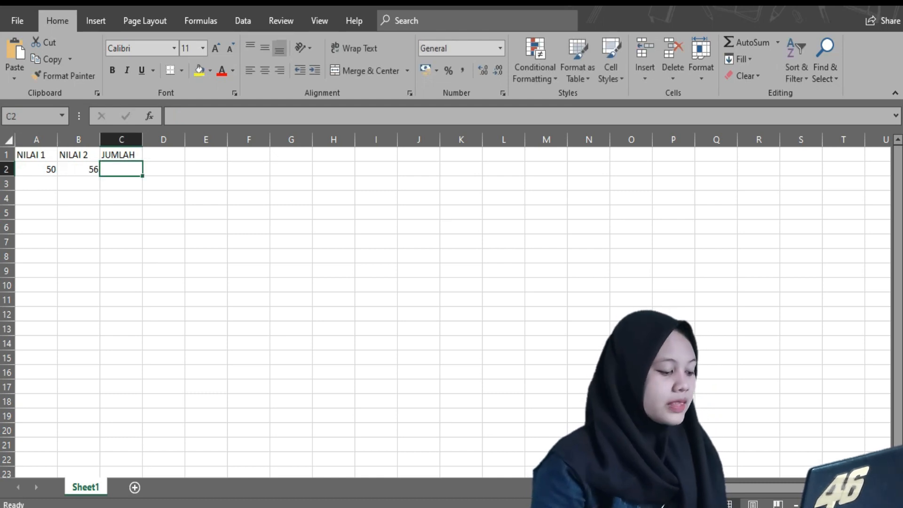
pyautogui.write('=SUM')
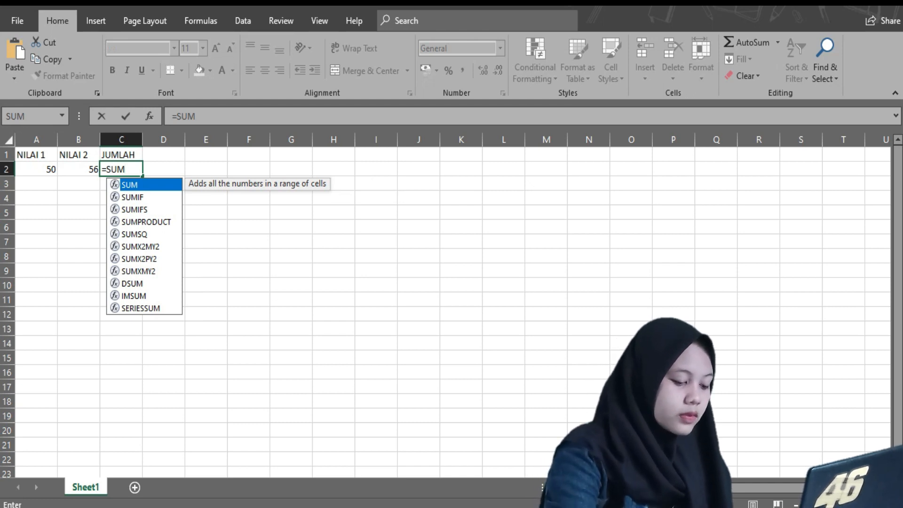
pyautogui.write('(')
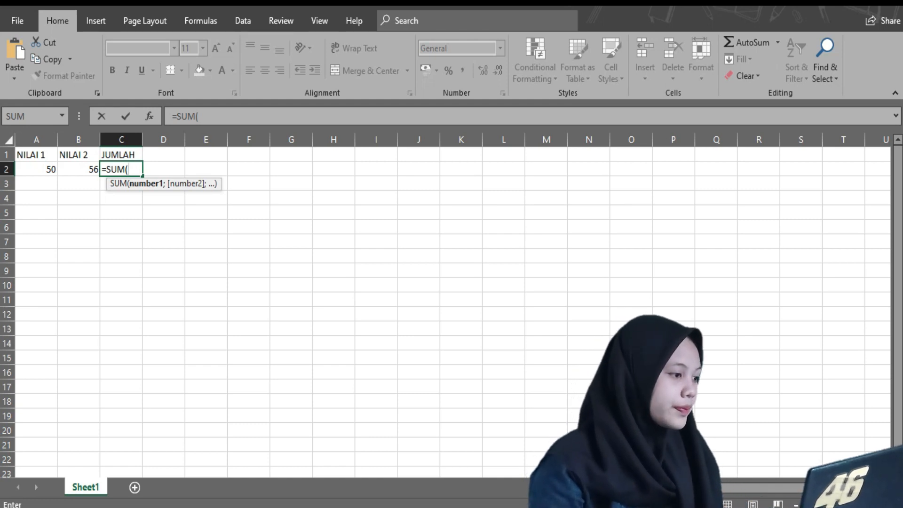
pyautogui.click(36, 169)
pyautogui.hotkey('shift', 'Right')
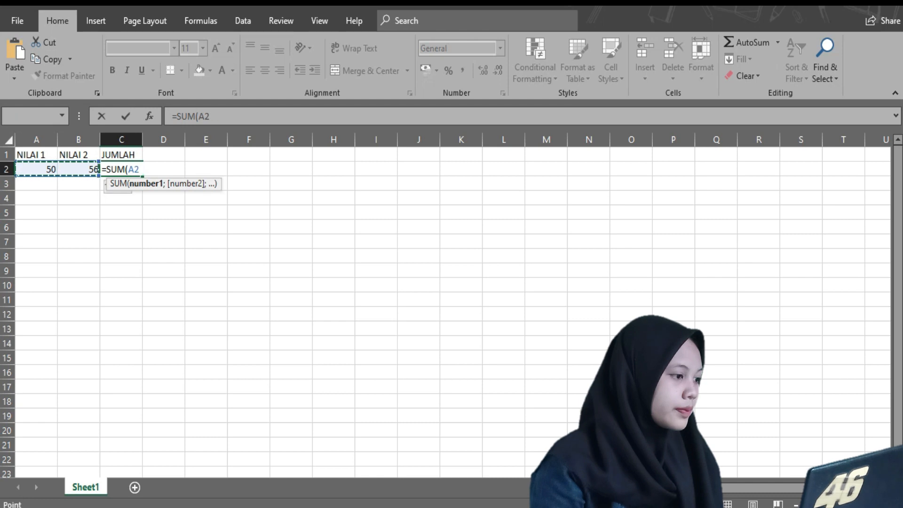
pyautogui.write(')')
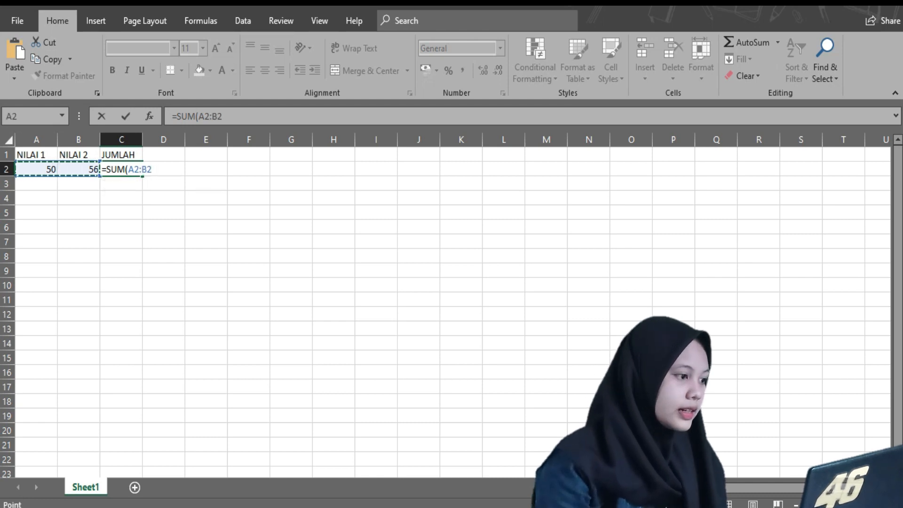
pyautogui.press('Return')
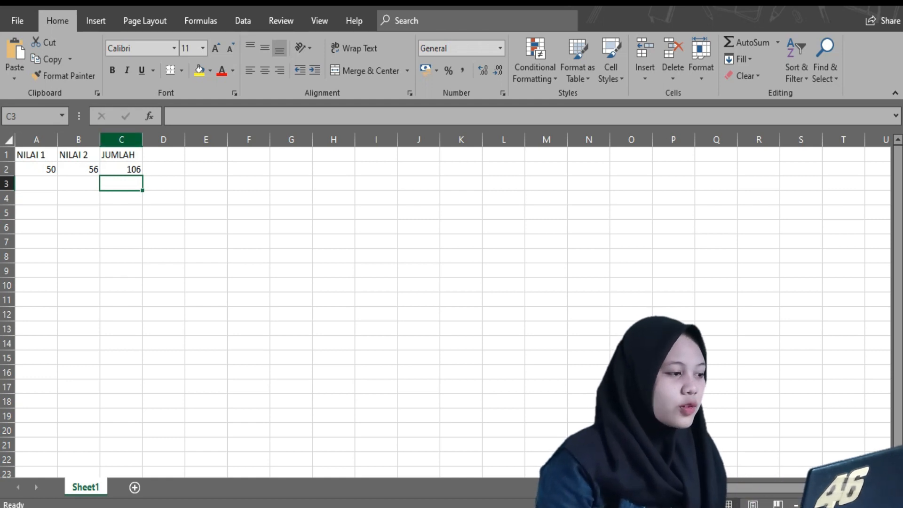
pyautogui.click(121, 169)
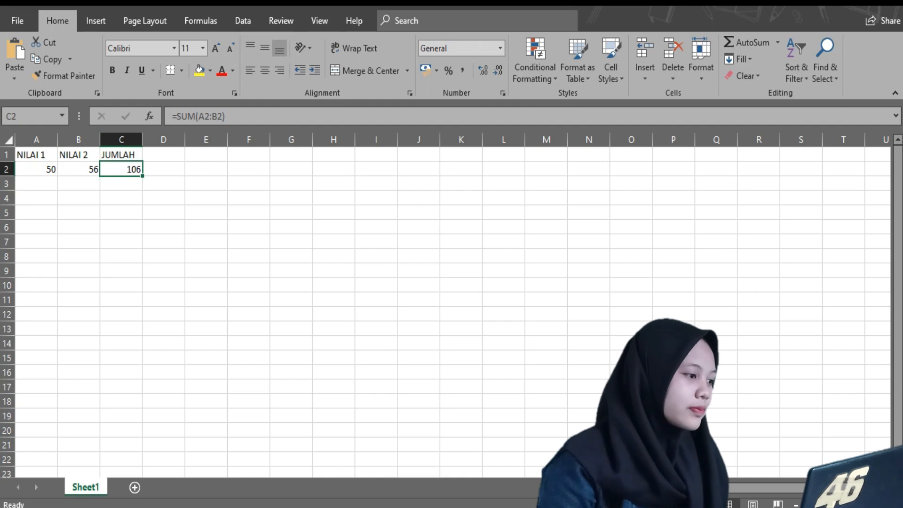
pyautogui.click(36, 198)
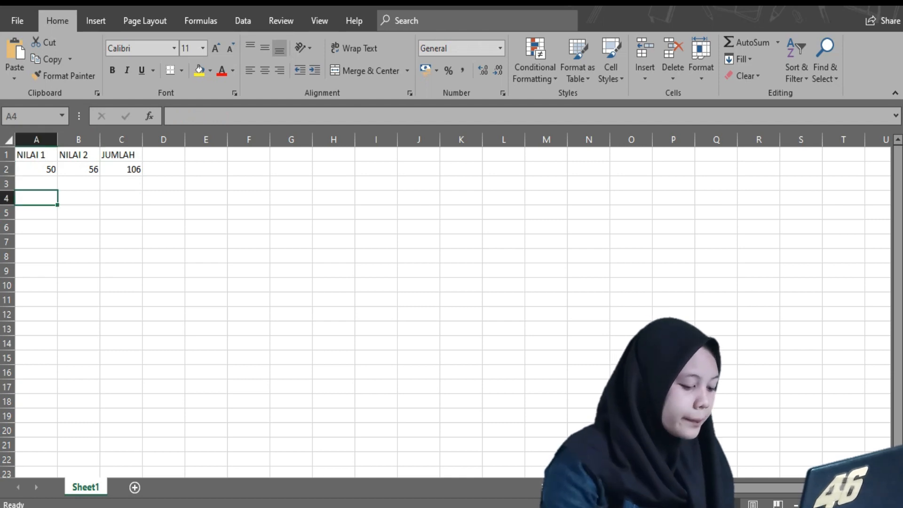
pyautogui.write('NI')
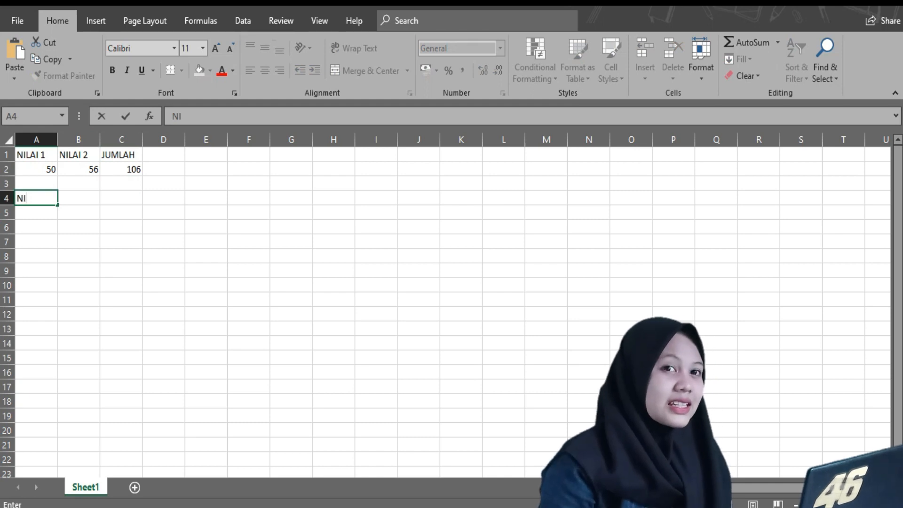
pyautogui.write('LAI 1')
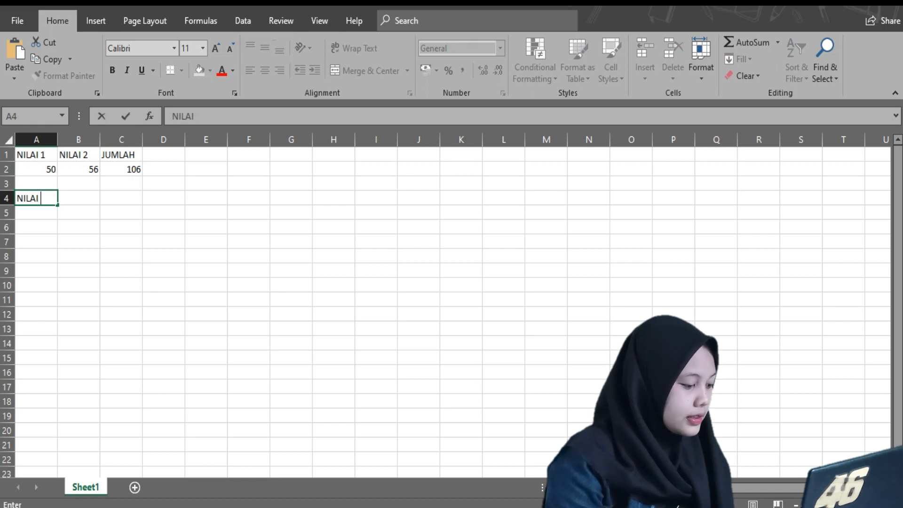
pyautogui.press('Tab')
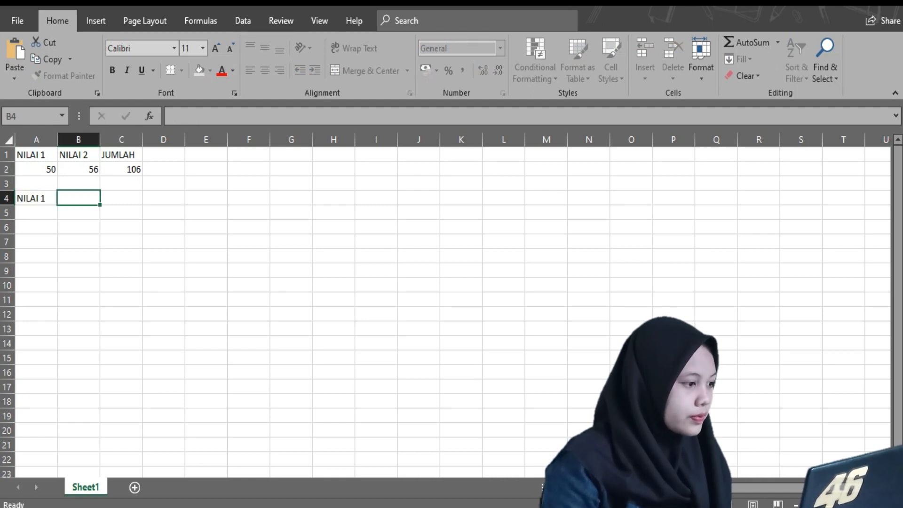
pyautogui.press('Left')
pyautogui.press('BackSpace')
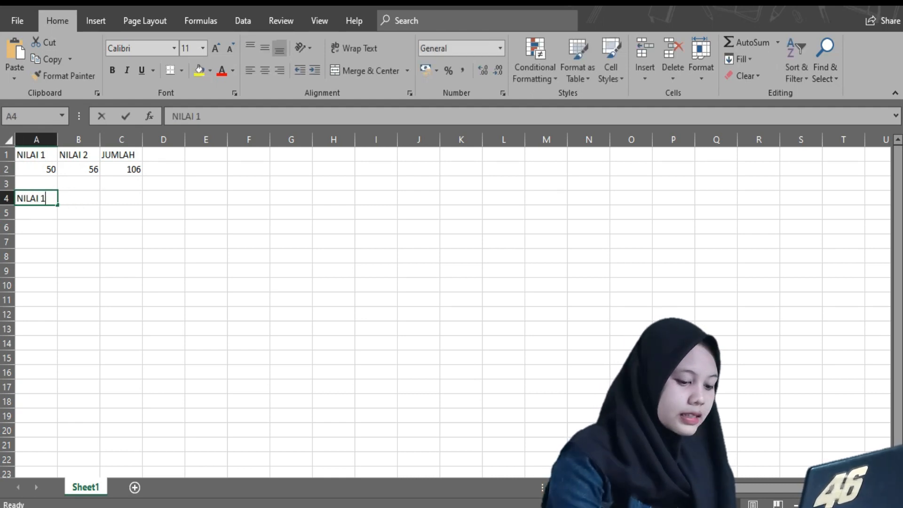
# Step: Enter the uppercase headings NILAI A, NILAI B and JUMLAH in cells A4 to C4
pyautogui.write('NI')
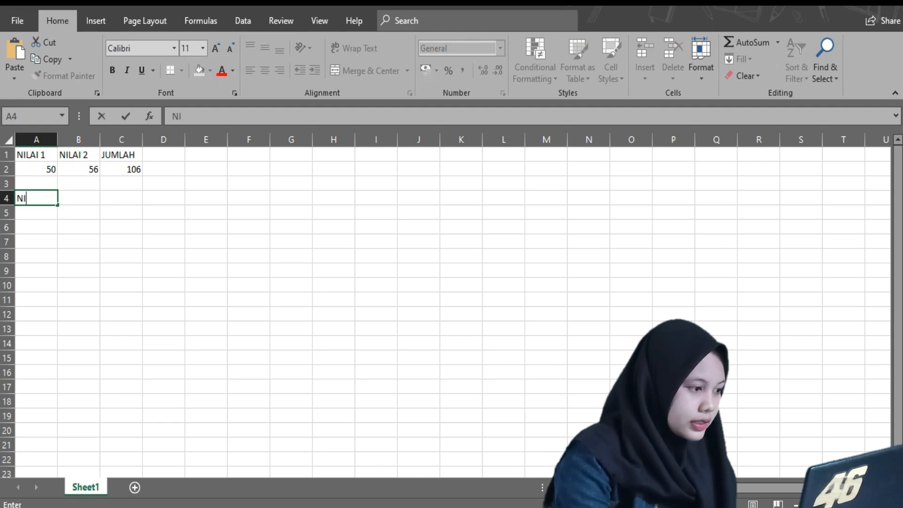
pyautogui.write('LAI A')
pyautogui.press('Tab')
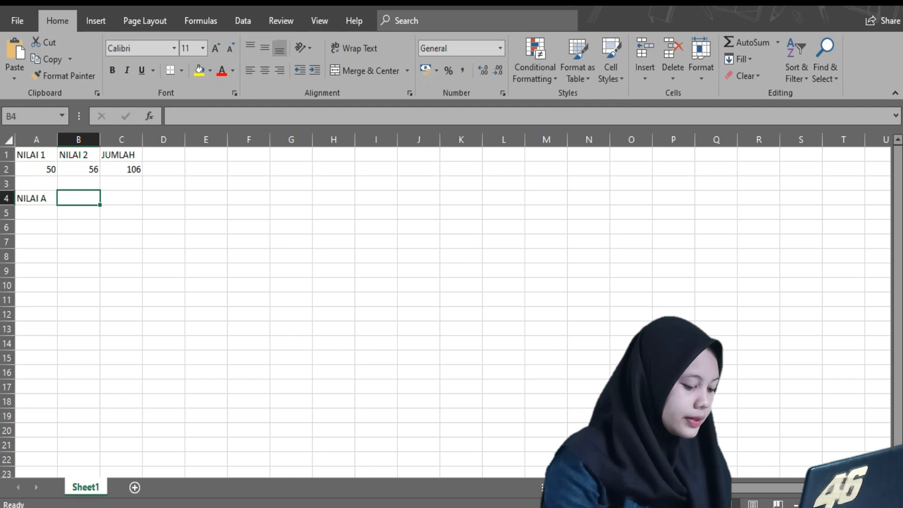
pyautogui.write('NILAI')
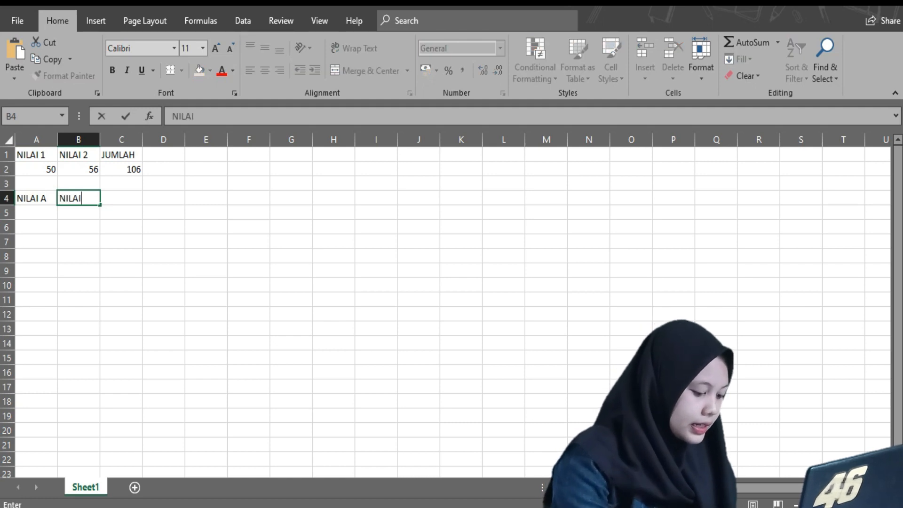
pyautogui.write(' B')
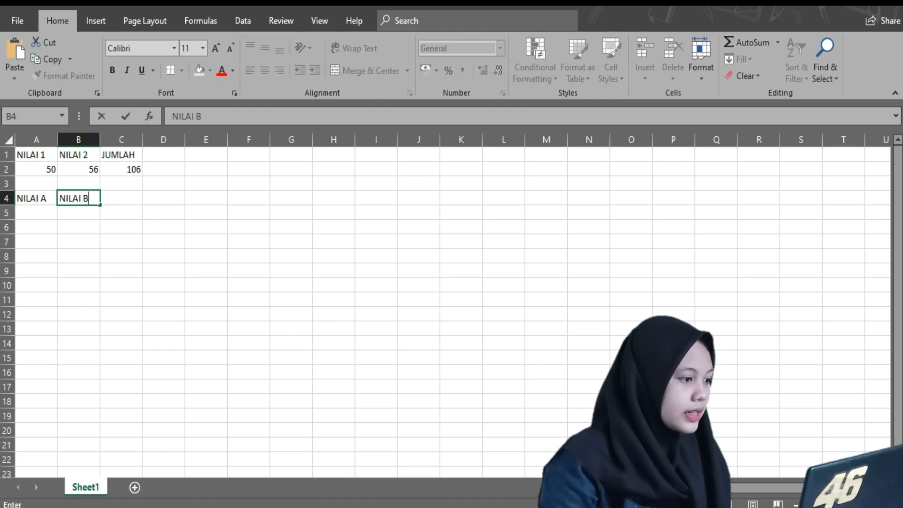
pyautogui.press('Tab')
pyautogui.write('JUM')
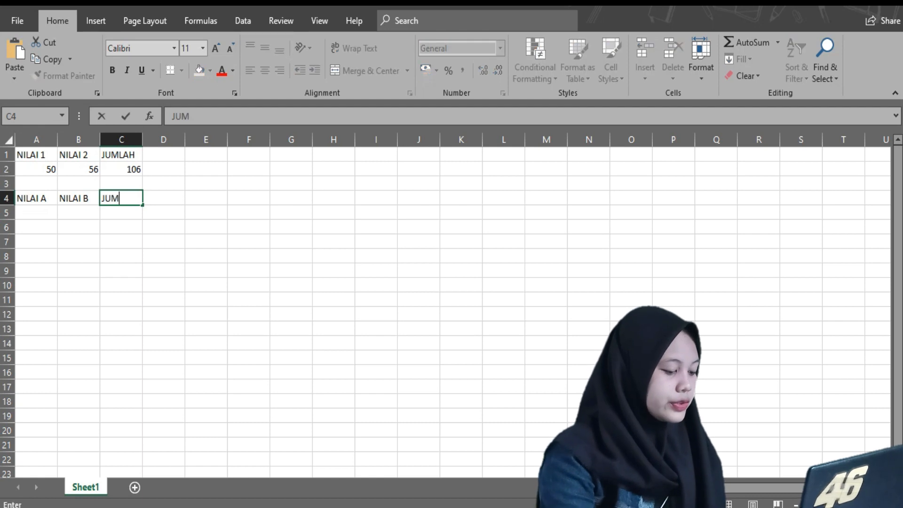
pyautogui.write('LAH')
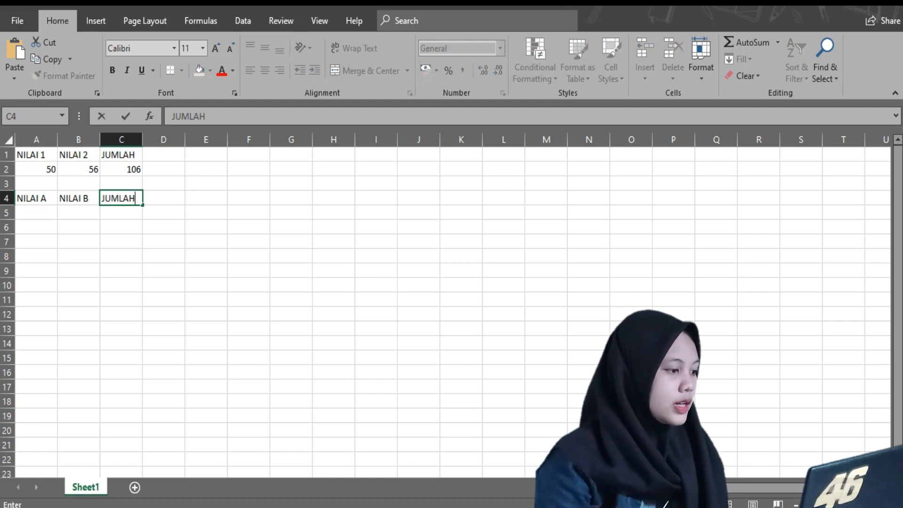
pyautogui.press('Return')
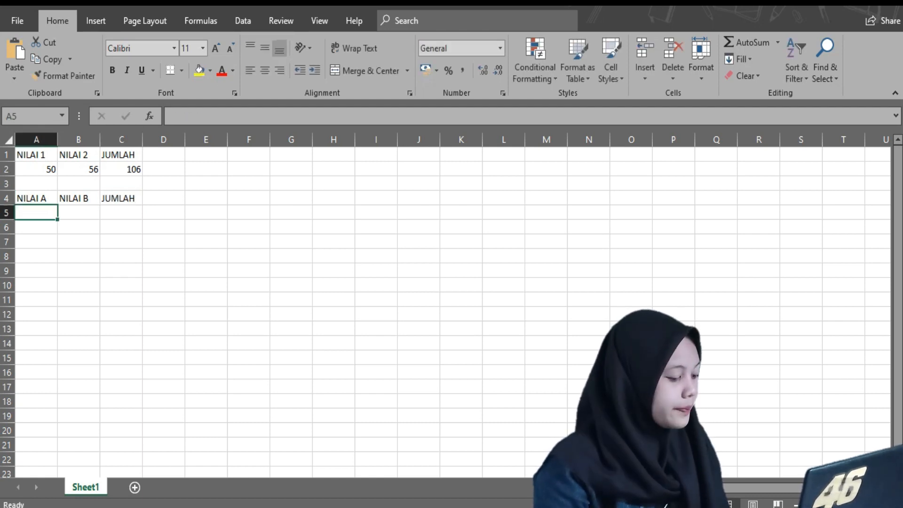
# Step: Enter 345 under NILAI A in cell A5 and 68 under NILAI B in cell B5
pyautogui.write('345')
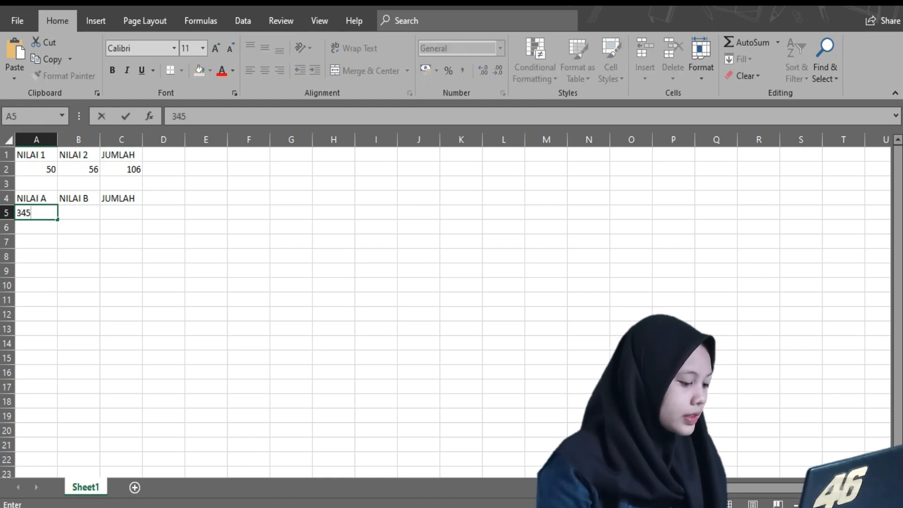
pyautogui.press('Tab')
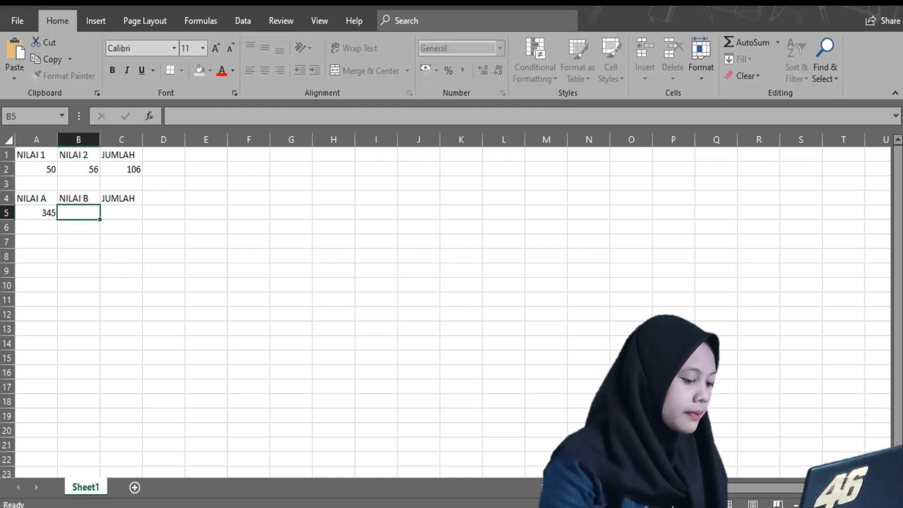
pyautogui.write('68')
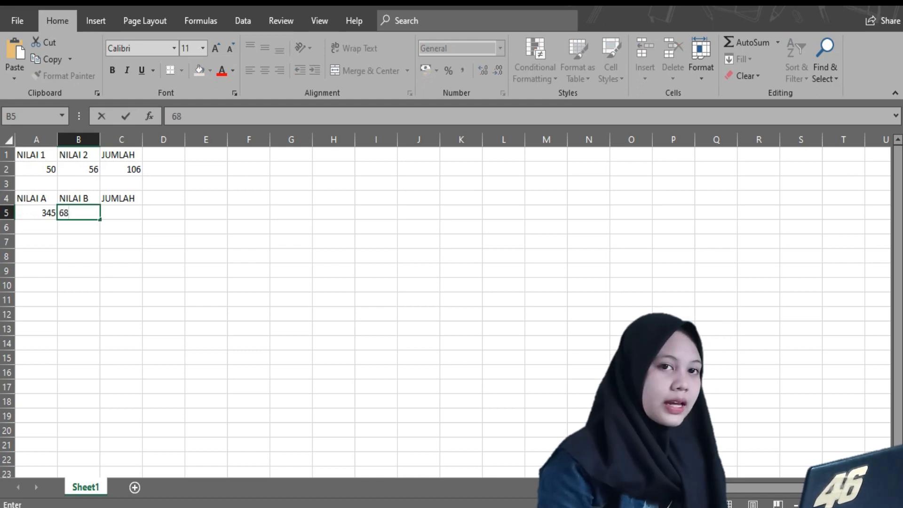
pyautogui.press('Tab')
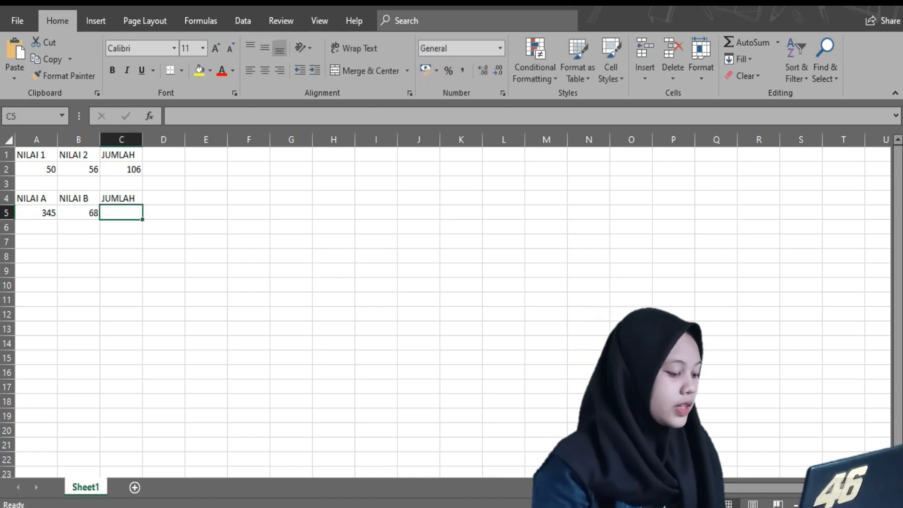
# Step: Add the two values of the second table in cell C5 with the SUM function over A5:B5
pyautogui.write('=SUM')
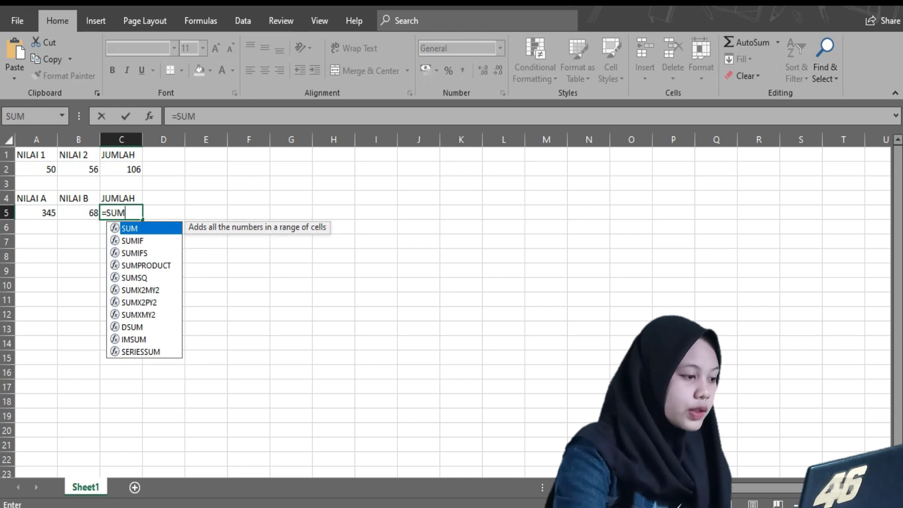
pyautogui.write('(')
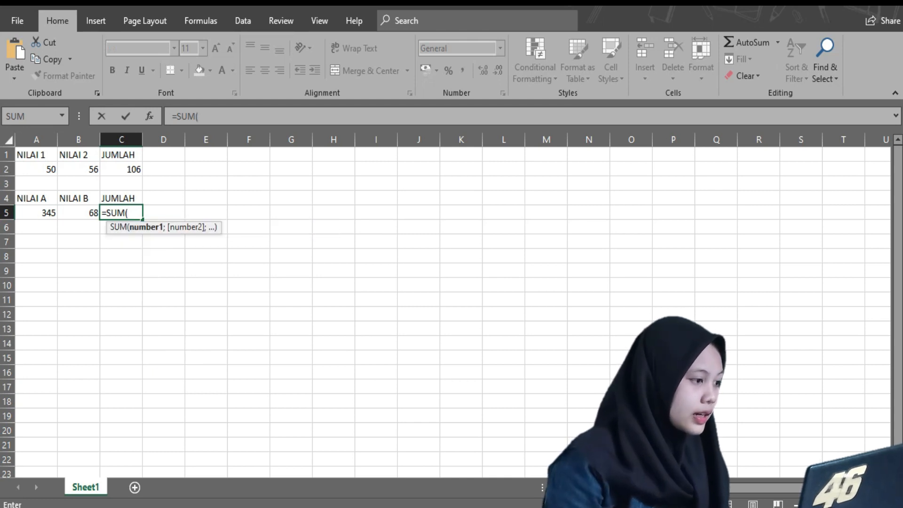
pyautogui.moveTo(37, 213); pyautogui.dragTo(84, 214)
pyautogui.press('Return')
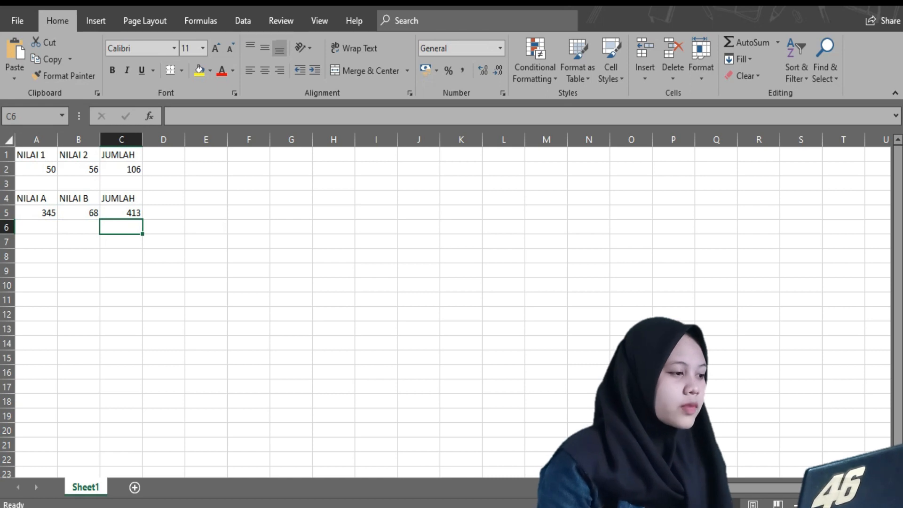
# Step: Enter the heading RATA-RATA in cell D1 and widen column D to fit the text
pyautogui.click(164, 154)
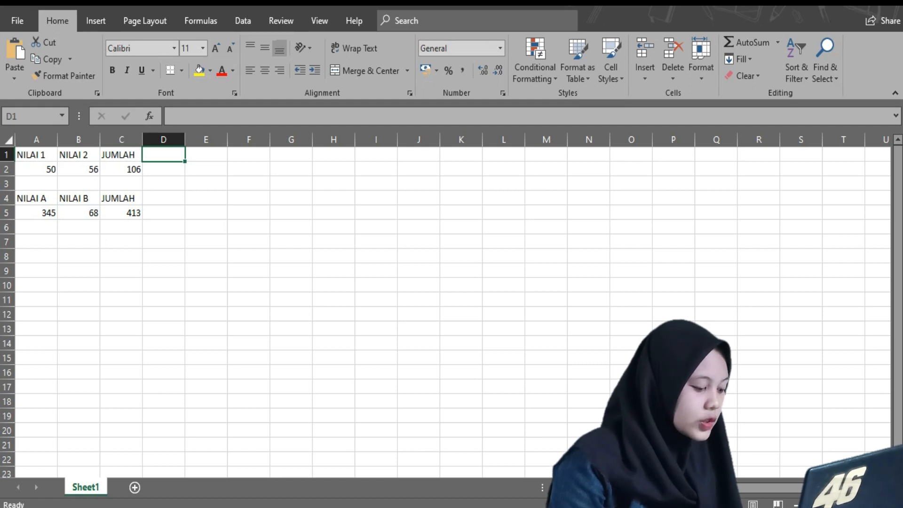
pyautogui.write('RATA')
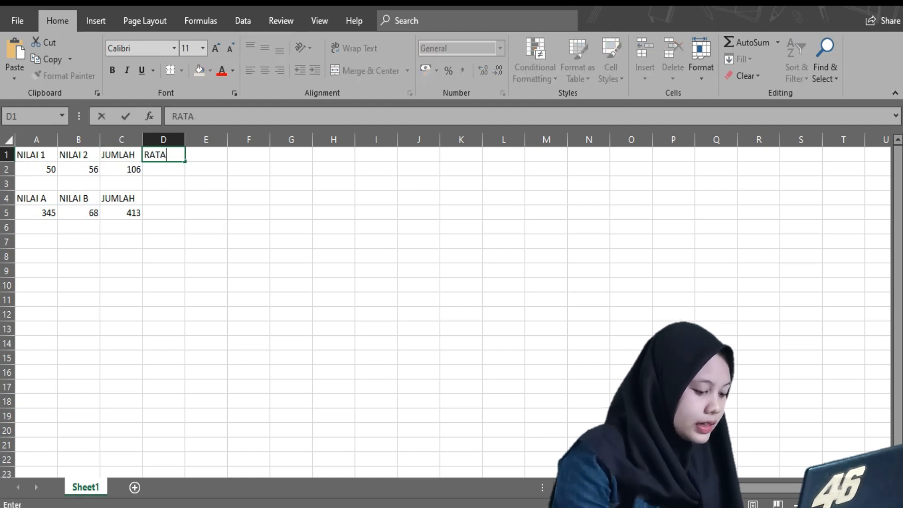
pyautogui.write('-RATA')
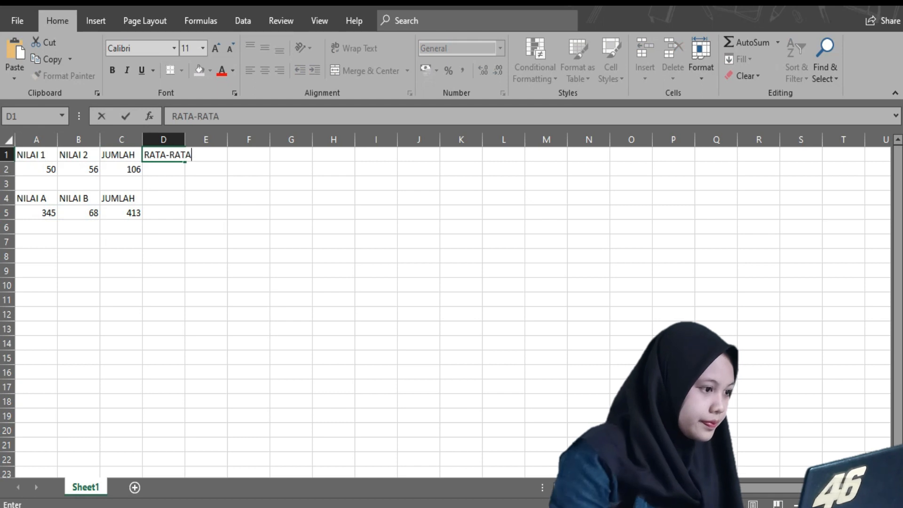
pyautogui.click(186, 154)
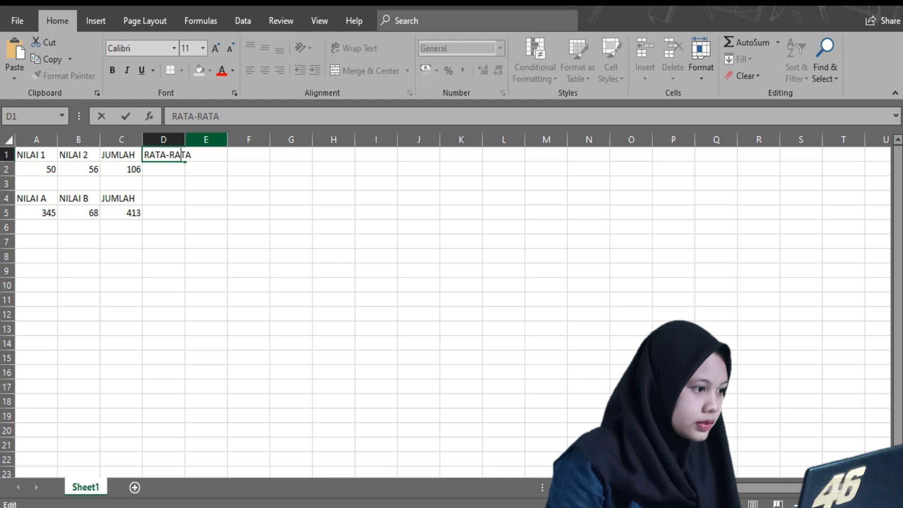
pyautogui.click(206, 140)
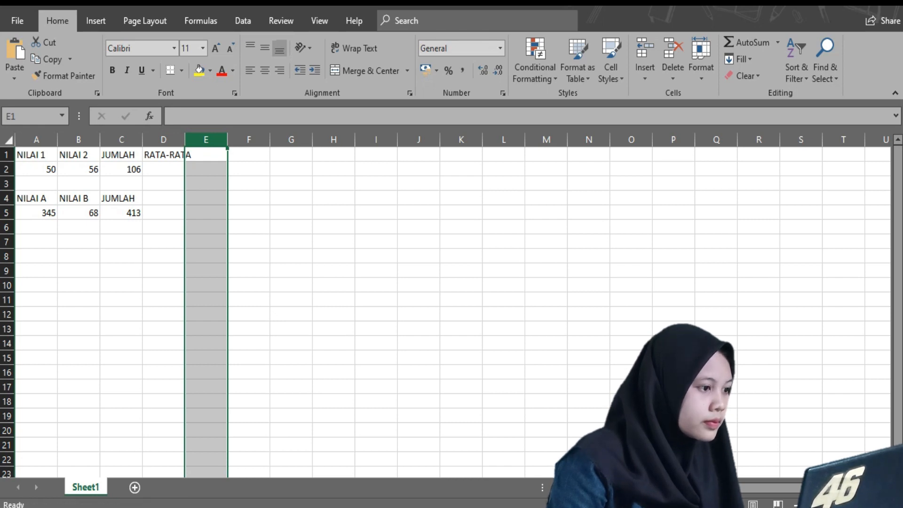
pyautogui.click(163, 155)
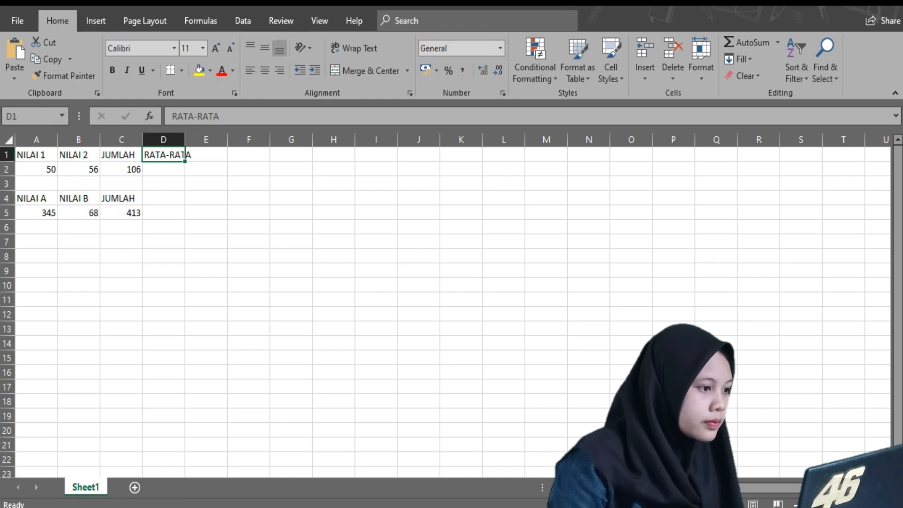
pyautogui.moveTo(184, 139); pyautogui.dragTo(193, 139)
pyautogui.click(168, 198)
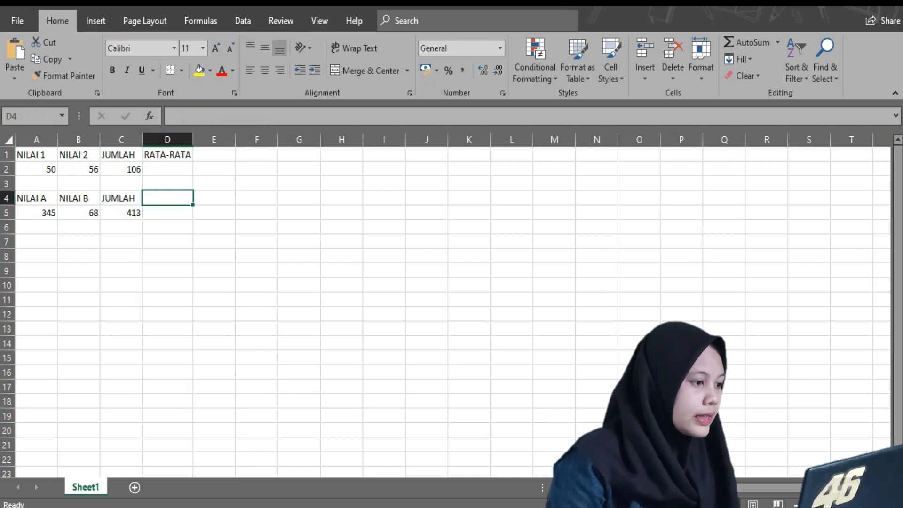
pyautogui.click(167, 169)
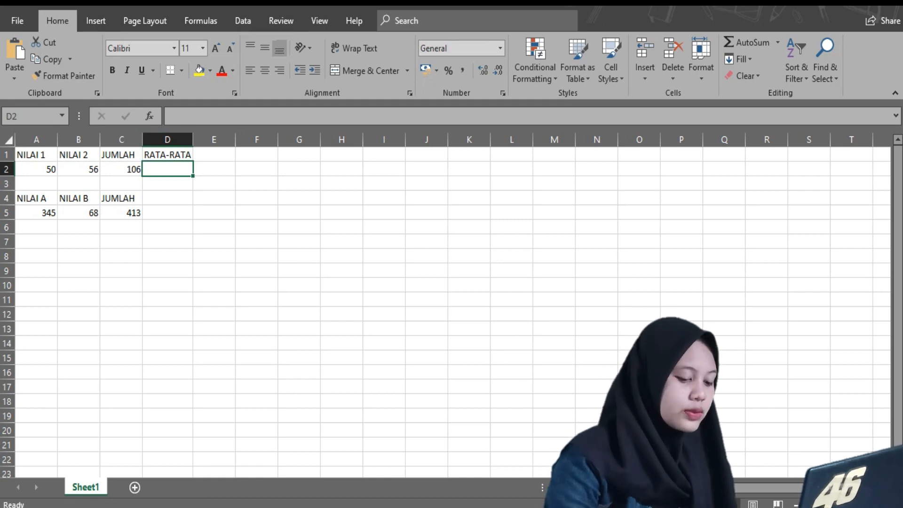
pyautogui.write('==')
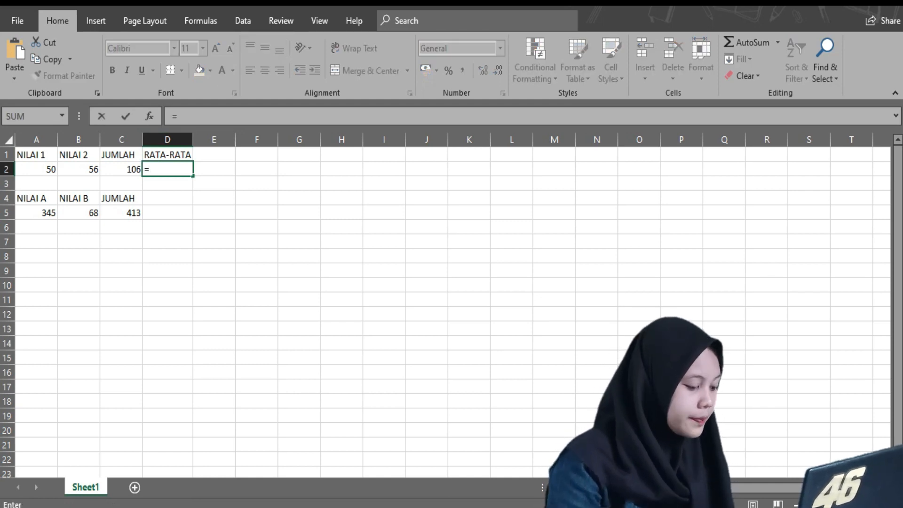
pyautogui.write('AV')
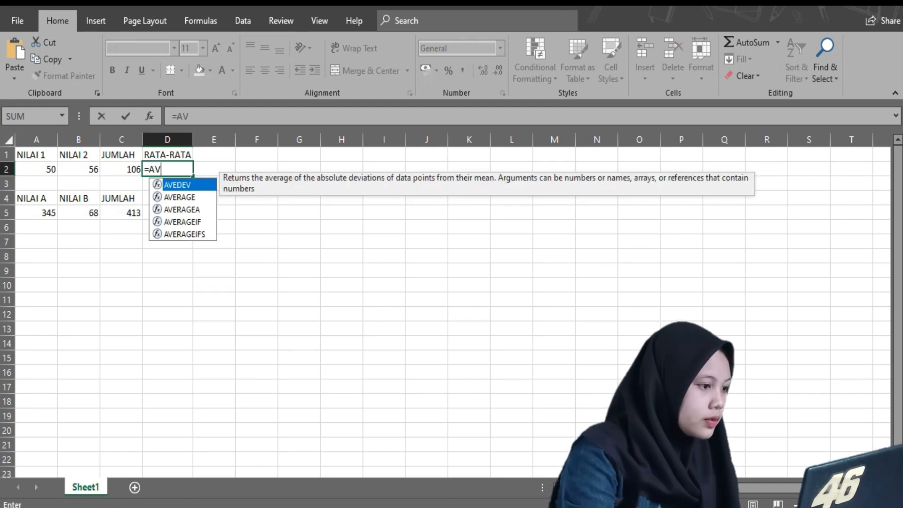
pyautogui.write('ER')
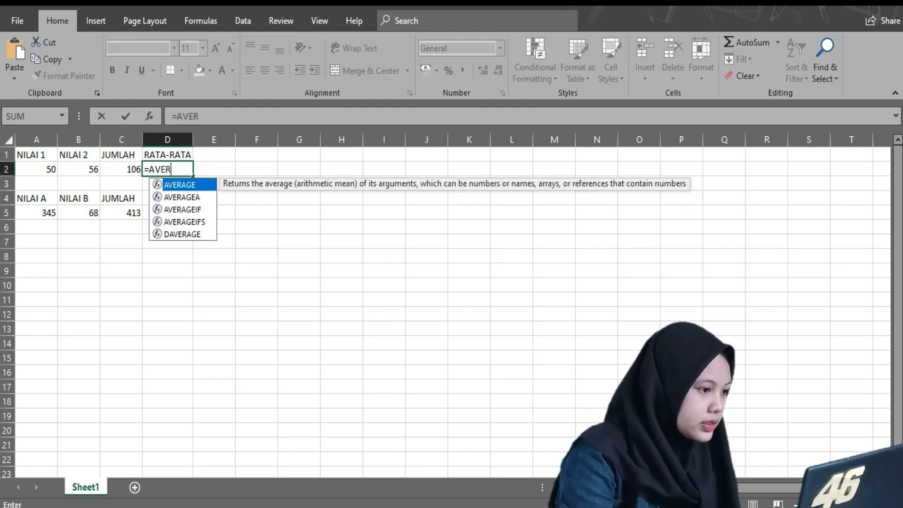
pyautogui.write('AGE')
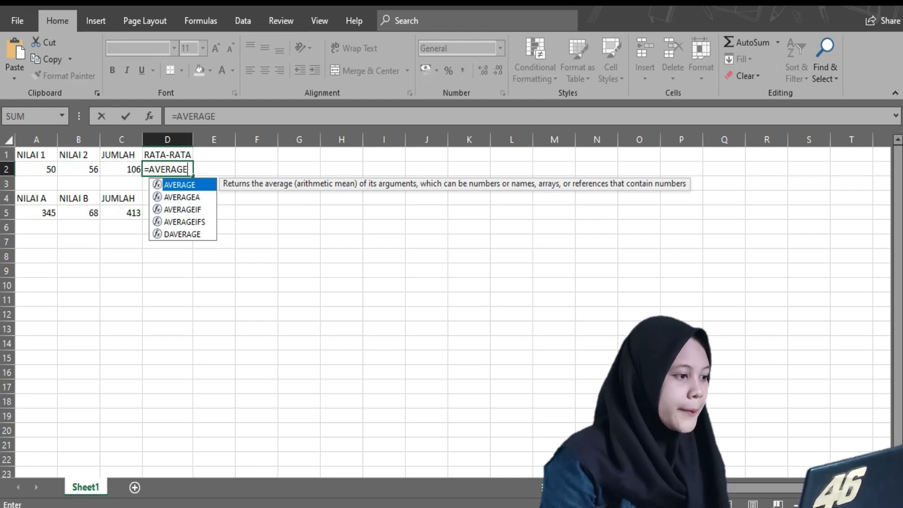
pyautogui.click(36, 169)
pyautogui.moveTo(36, 169); pyautogui.dragTo(122, 170)
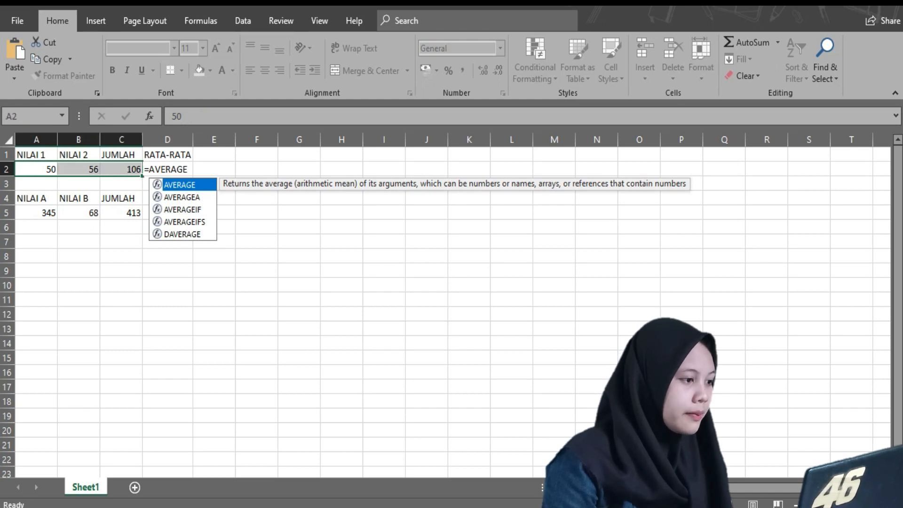
pyautogui.click(130, 170)
pyautogui.press('Right')
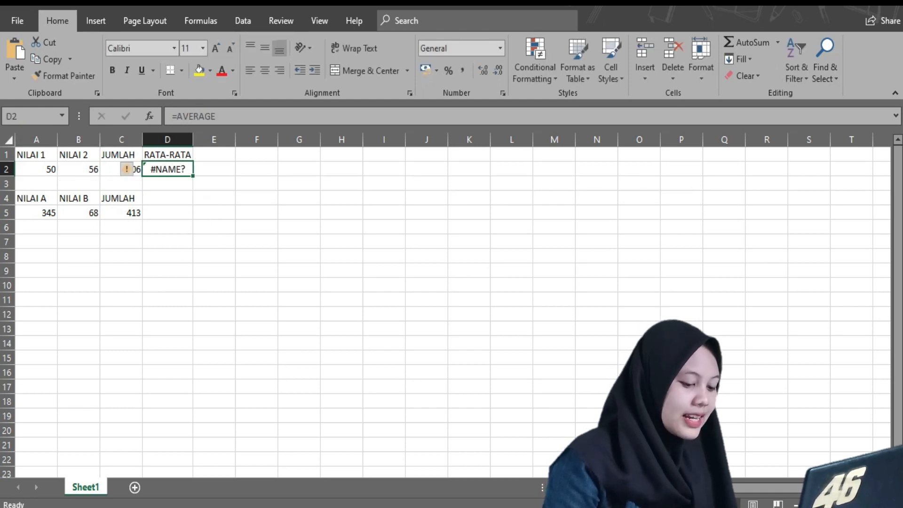
pyautogui.press('Delete')
pyautogui.write('=AVERAGE')
pyautogui.press('BackSpace')
pyautogui.press('BackSpace')
pyautogui.press('BackSpace')
pyautogui.press('BackSpace')
pyautogui.press('BackSpace')
pyautogui.press('BackSpace')
pyautogui.press('BackSpace')
pyautogui.press('BackSpace')
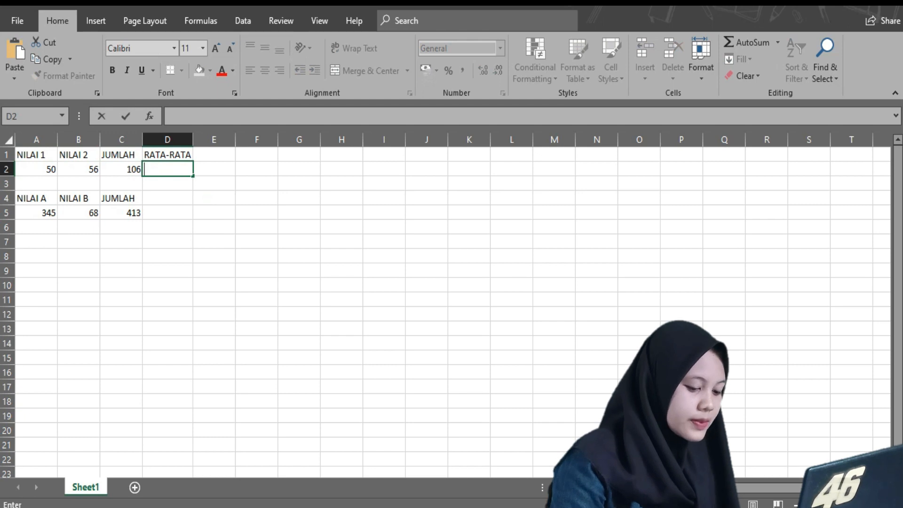
# Step: Average the first table's row in cell D2 under RATA-RATA with the formula =AVERAGE(A2:C2)
pyautogui.write('=A')
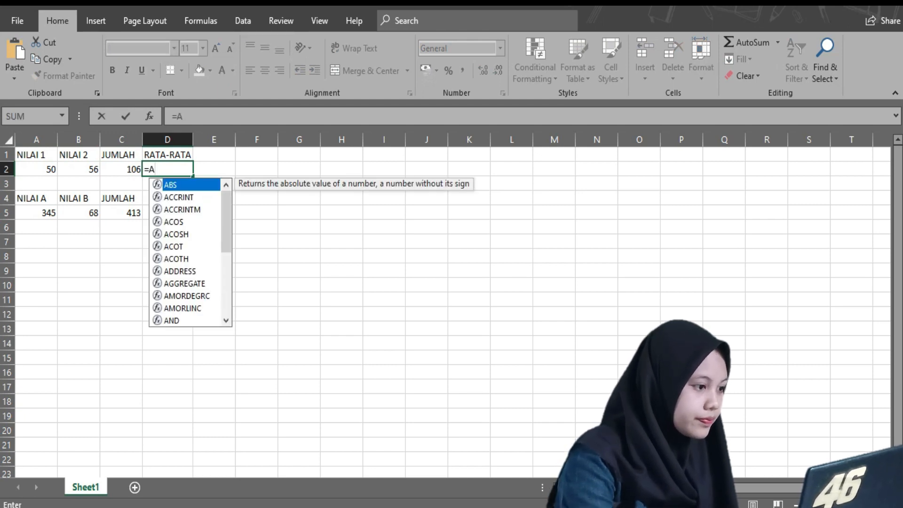
pyautogui.write('VERAGE')
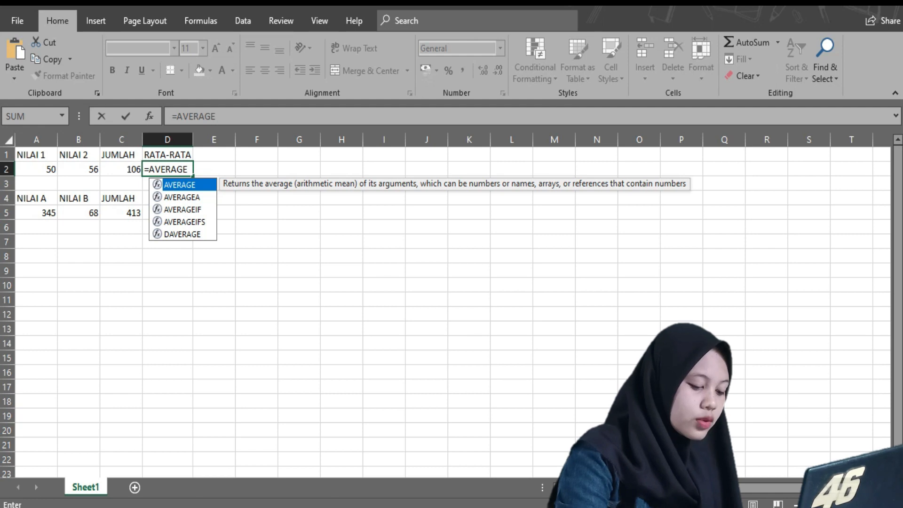
pyautogui.write('(')
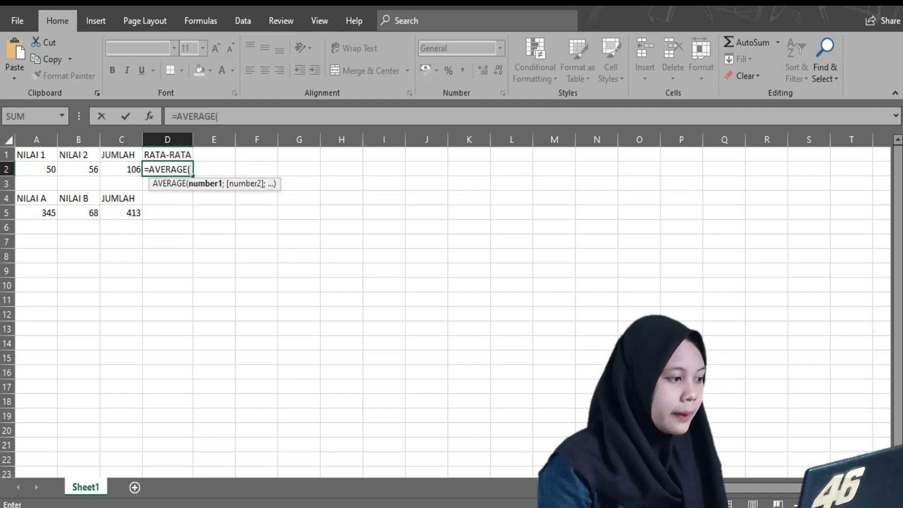
pyautogui.moveTo(36, 169); pyautogui.dragTo(123, 171)
pyautogui.write(')')
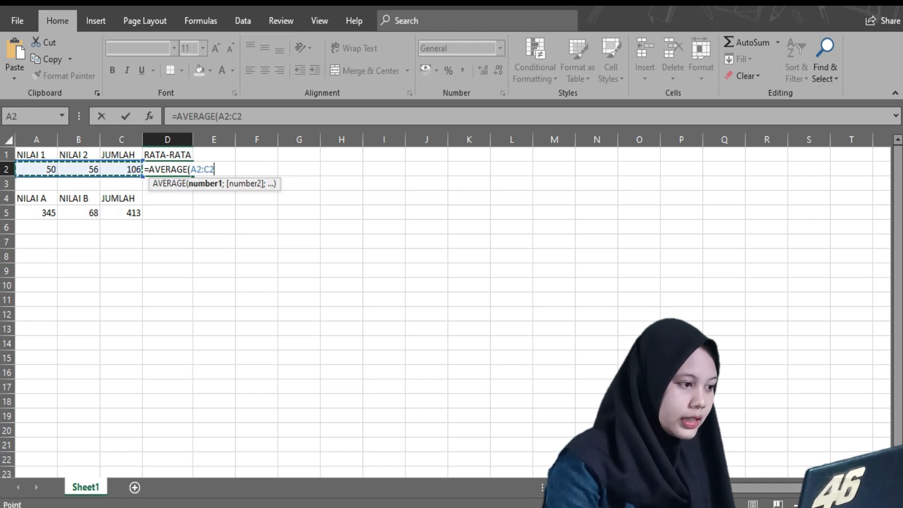
pyautogui.press('Return')
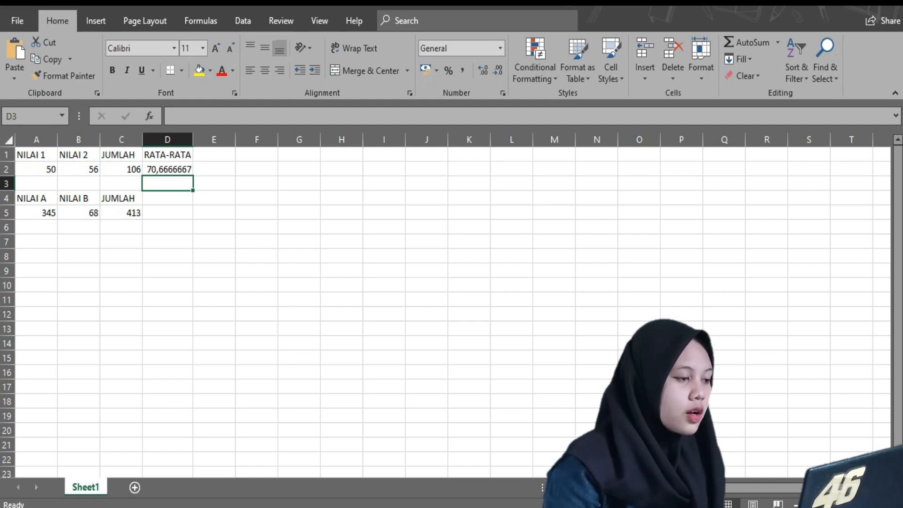
pyautogui.press('Down')
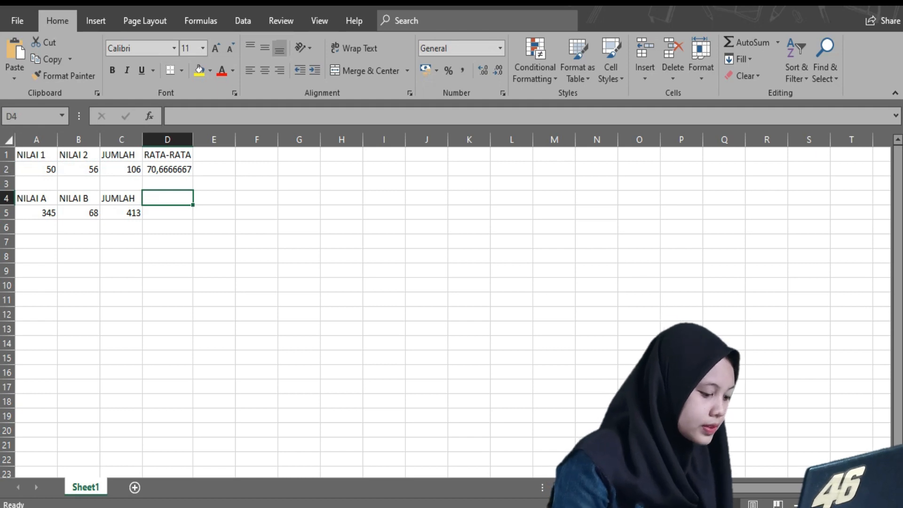
# Step: Enter the heading RATA-RATA in cell D4, next to JUMLAH in the second table
pyautogui.write('RATA')
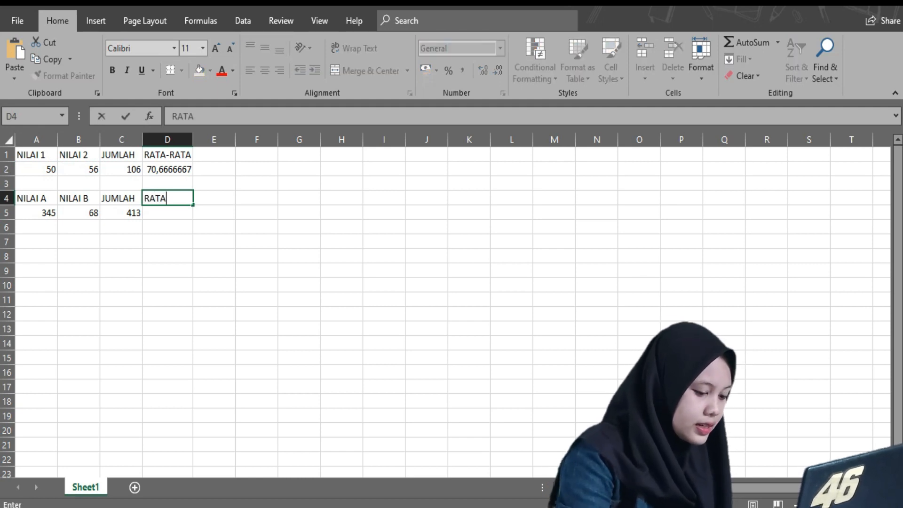
pyautogui.write('-RATA')
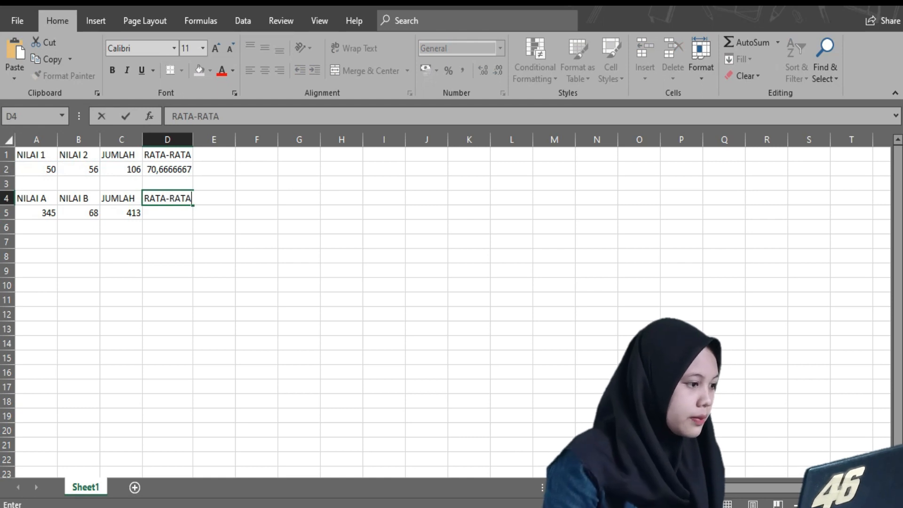
pyautogui.press('Return')
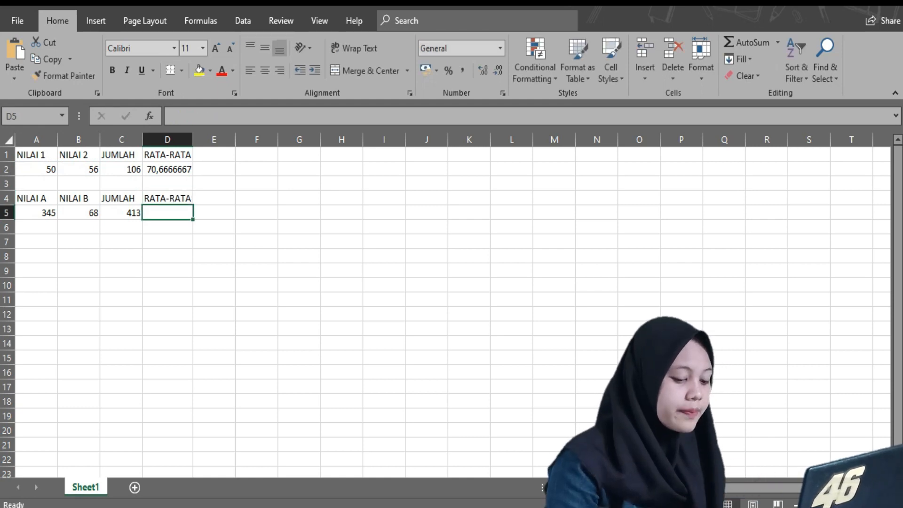
# Step: Average the second table's row in cell D5 with the AVERAGE function over A5:C5
pyautogui.write('=')
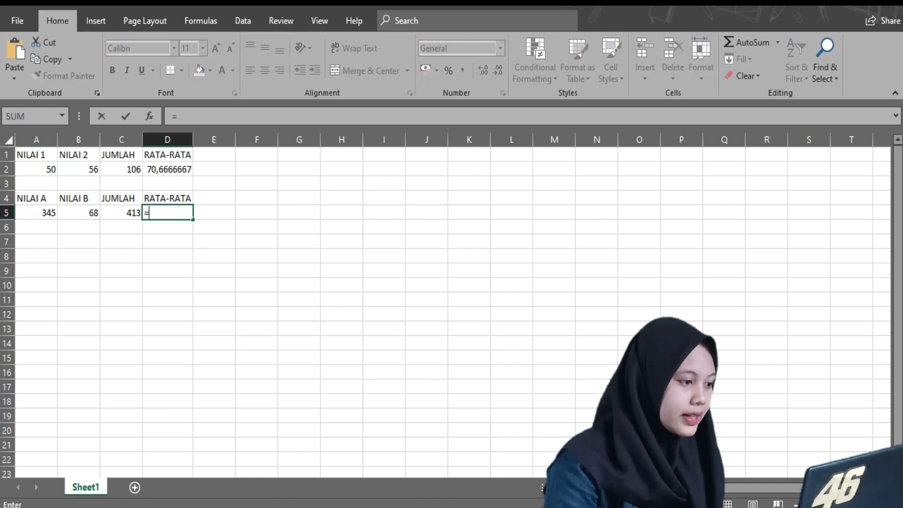
pyautogui.write('AV')
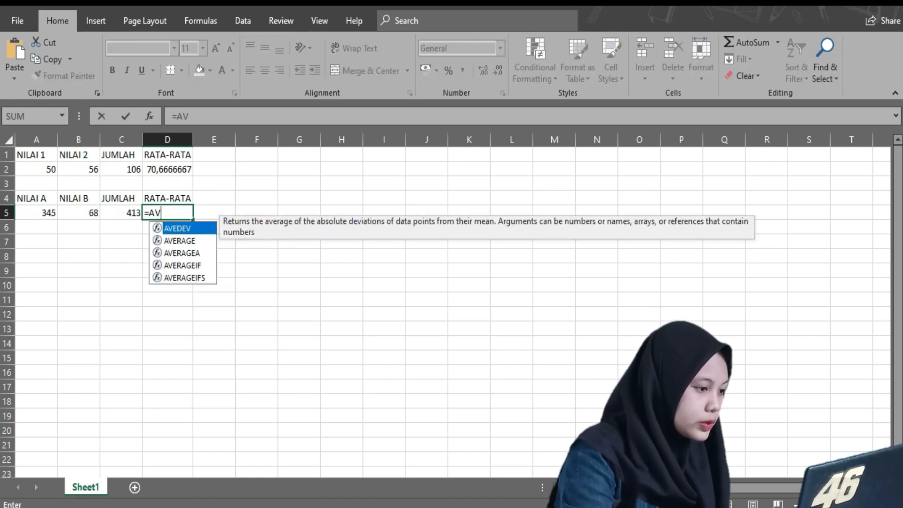
pyautogui.write('ERAGE')
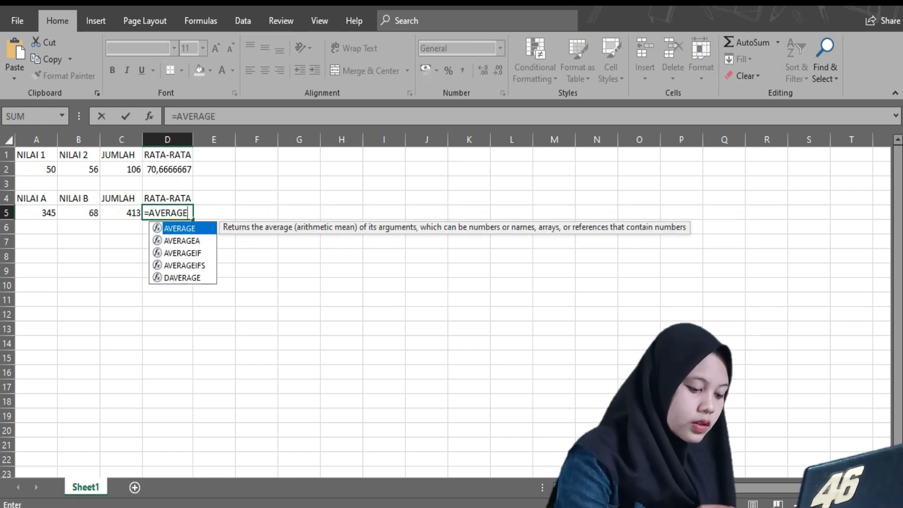
pyautogui.write('(')
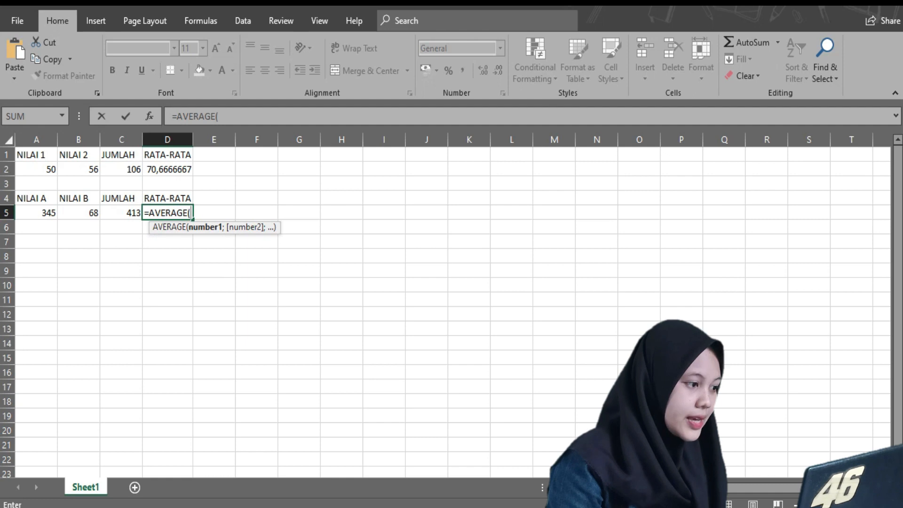
pyautogui.moveTo(38, 212); pyautogui.dragTo(121, 213)
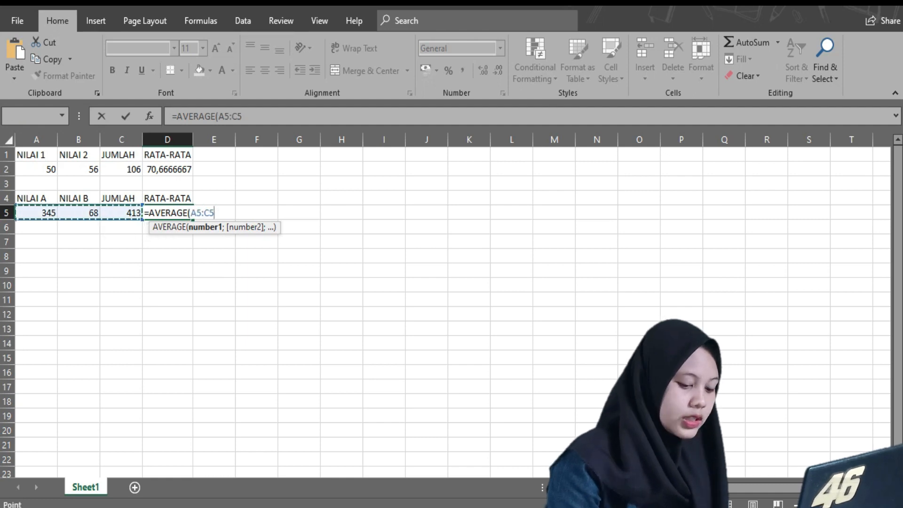
pyautogui.press('Return')
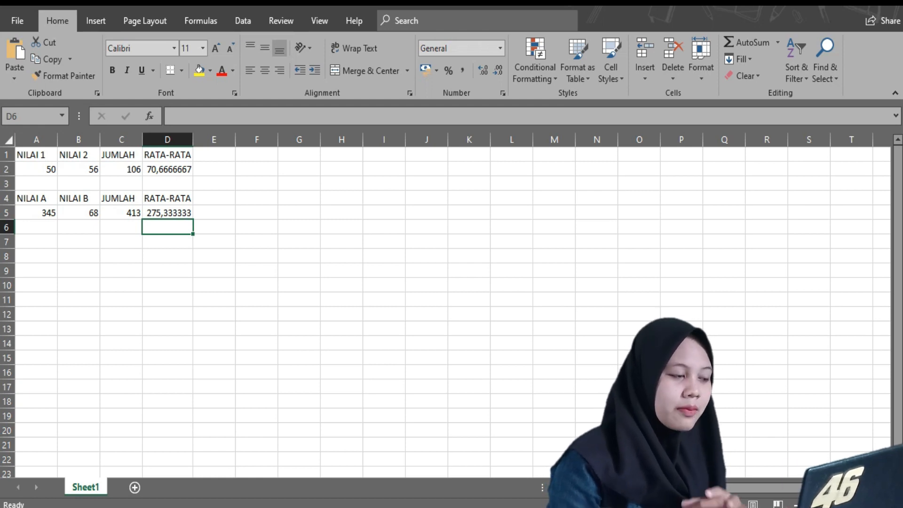
# Step: Start a date table below the value tables with the headings TANGGAL in cell A8 and HARI in cell B8
pyautogui.click(36, 242)
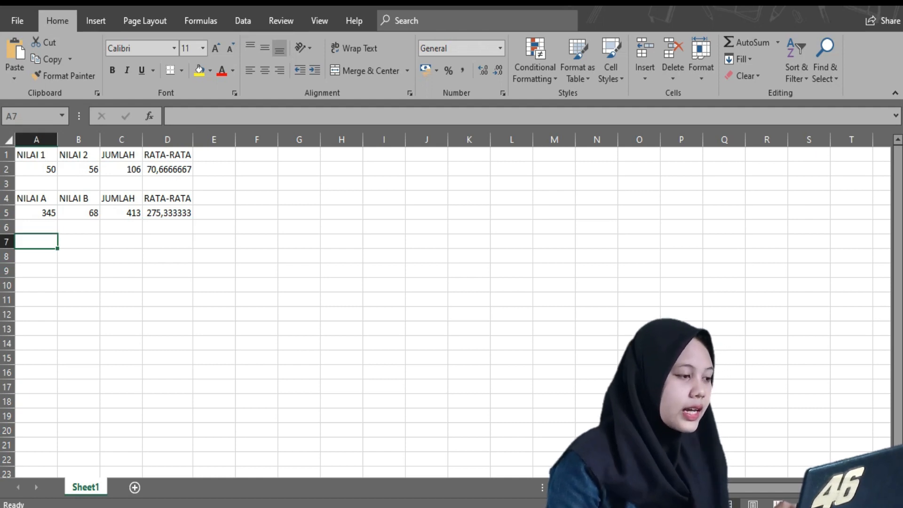
pyautogui.click(36, 256)
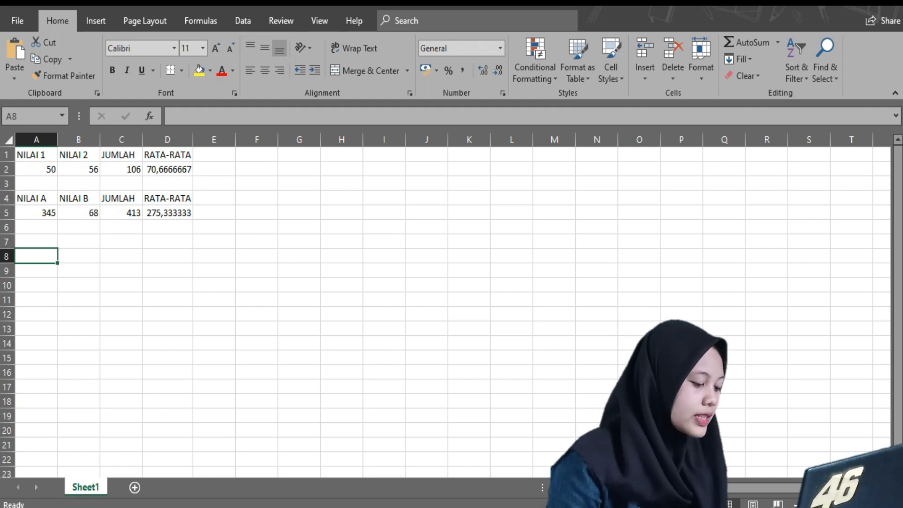
pyautogui.write('TA')
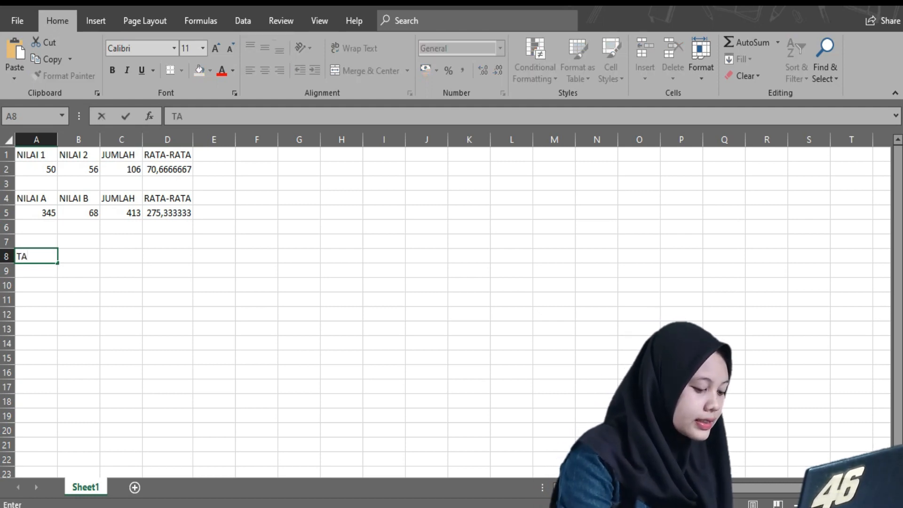
pyautogui.write('NGGAL')
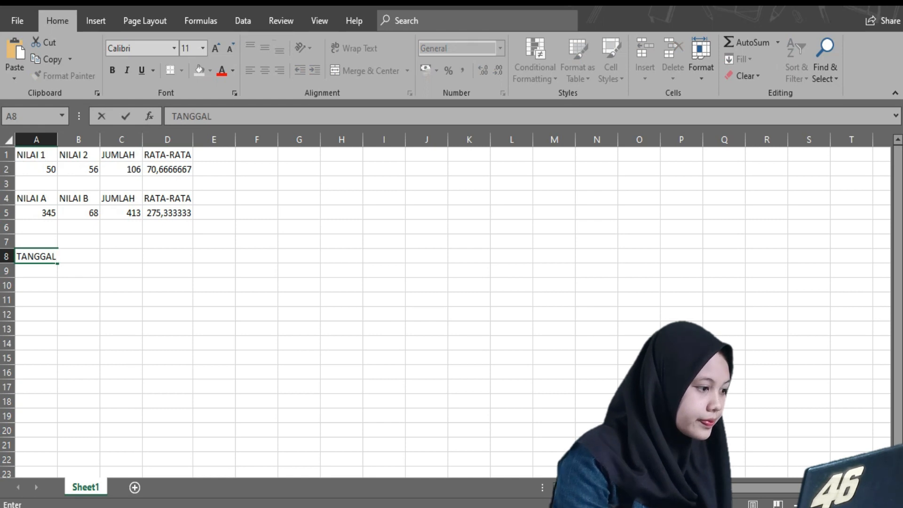
pyautogui.press('F2')
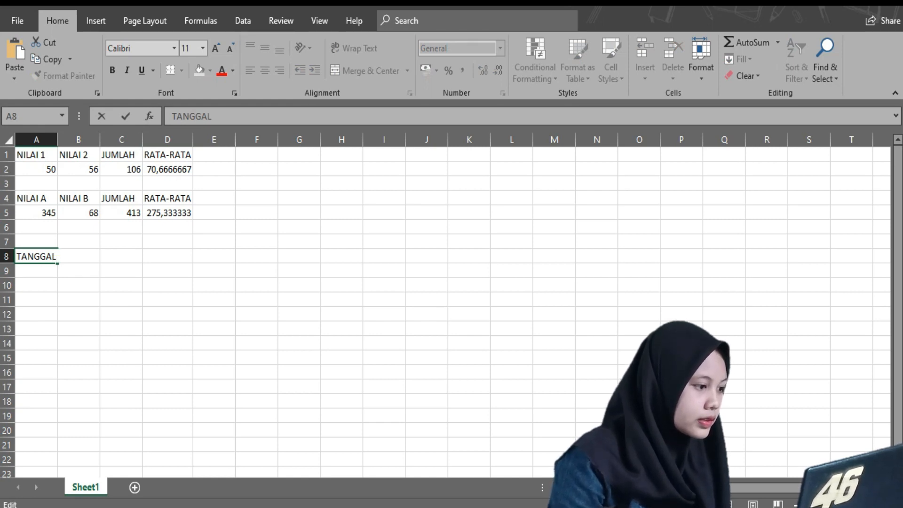
pyautogui.click(78, 270)
pyautogui.doubleClick(78, 256)
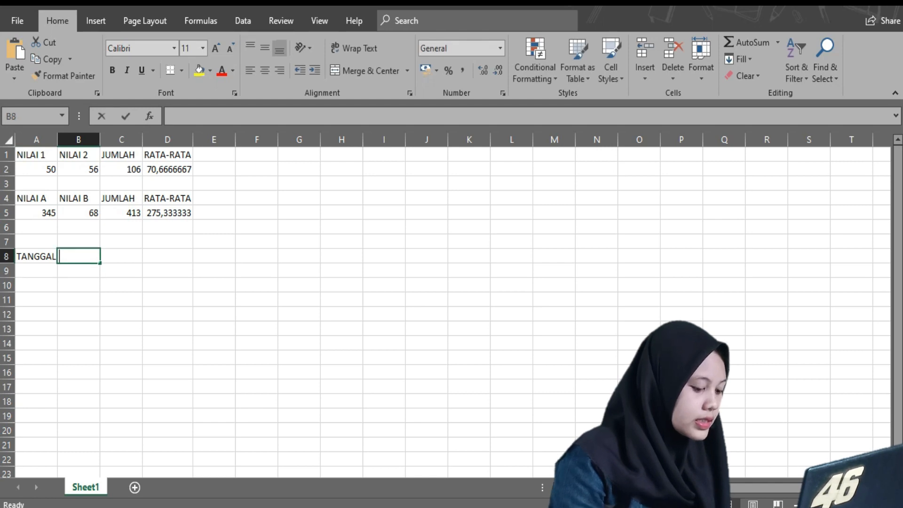
pyautogui.write('HARI')
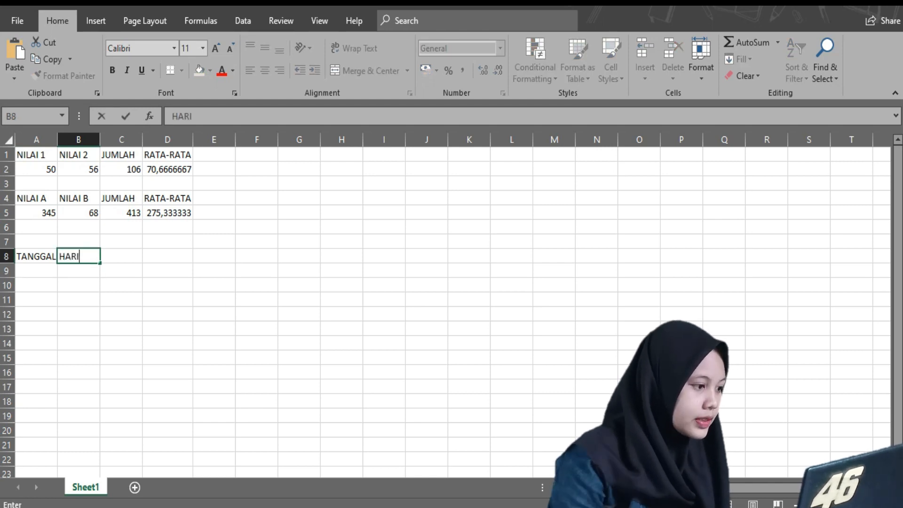
# Step: Enter the date 01/05/2020 under TANGGAL in cell A9
pyautogui.click(36, 271)
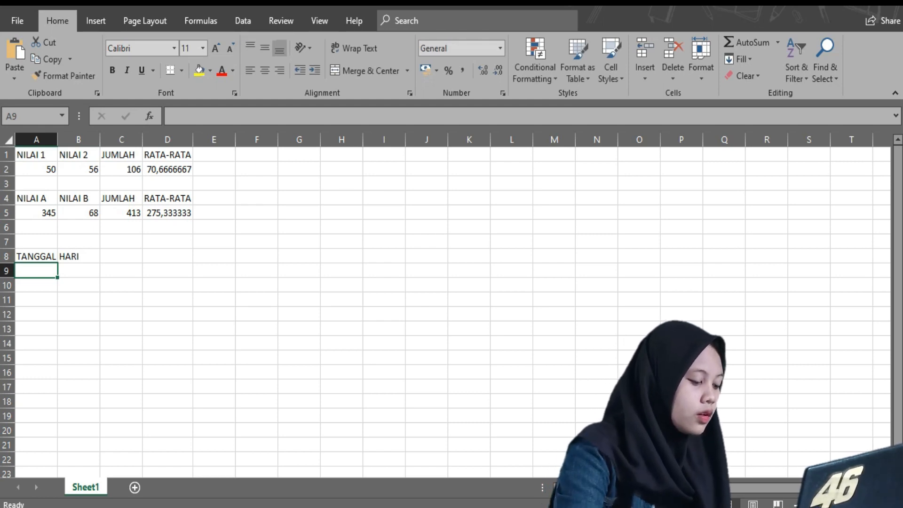
pyautogui.write('01/')
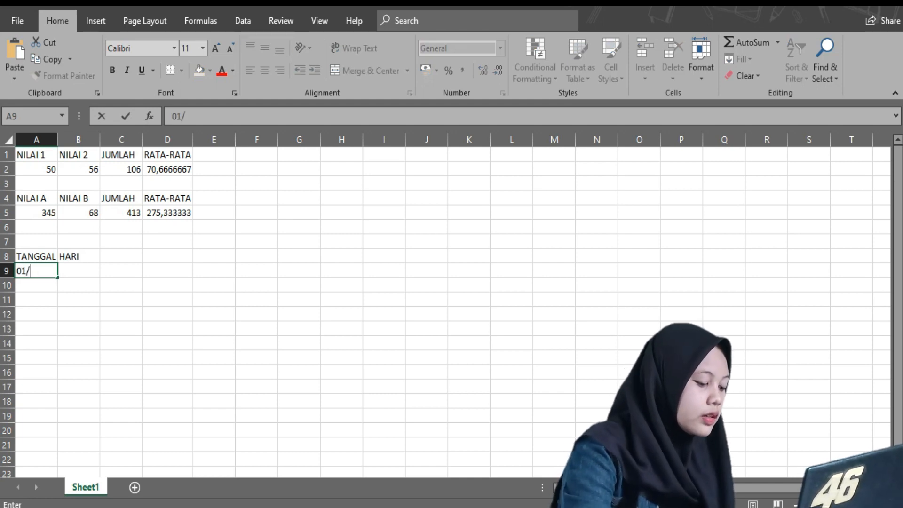
pyautogui.write('0')
pyautogui.write('5')
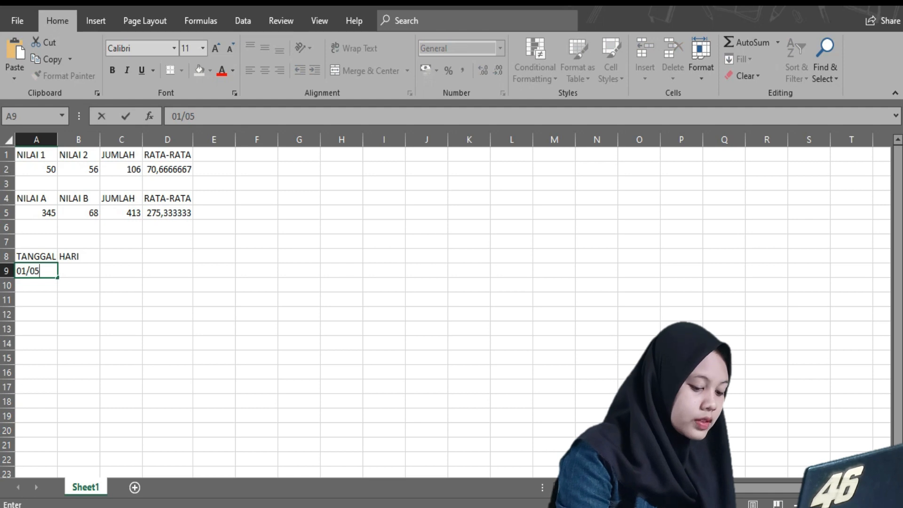
pyautogui.write('/2')
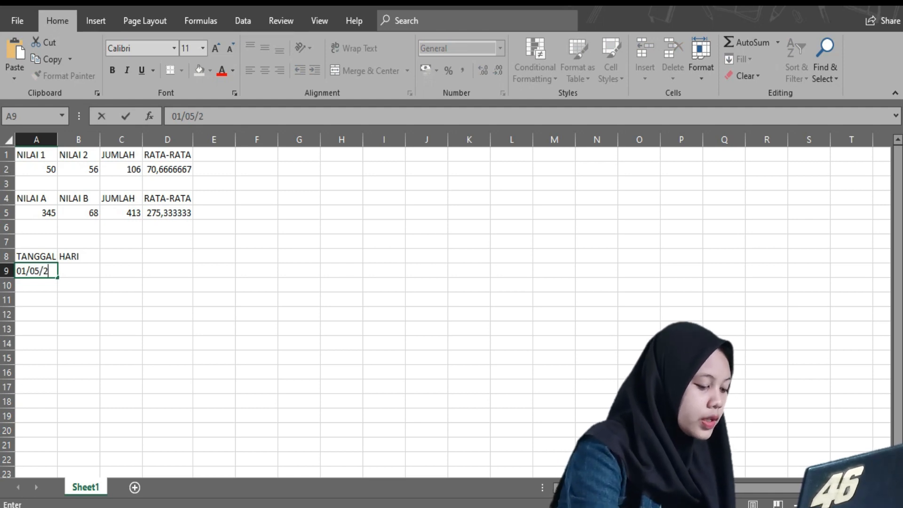
pyautogui.write('020')
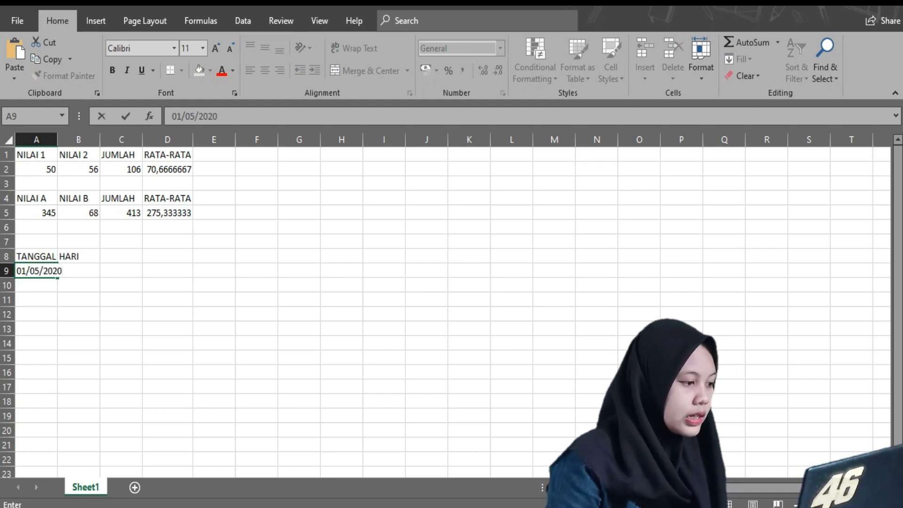
pyautogui.click(79, 271)
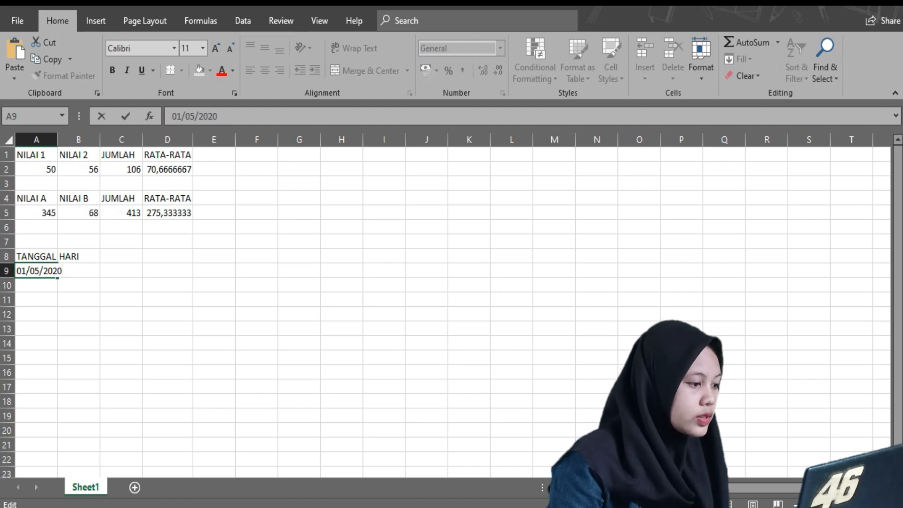
pyautogui.click(79, 285)
# Step: Extract the day from the date in A9 into cell B9 under HARI with the DAY function
pyautogui.click(86, 271)
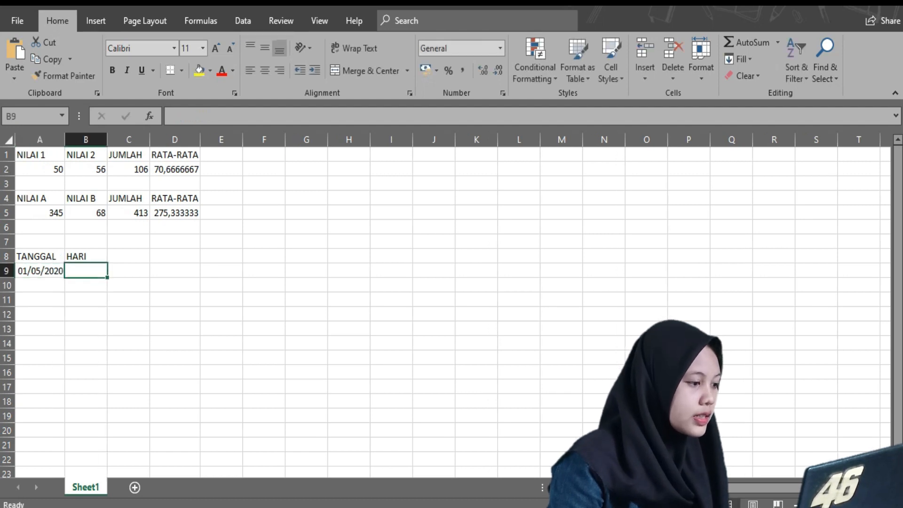
pyautogui.write('=')
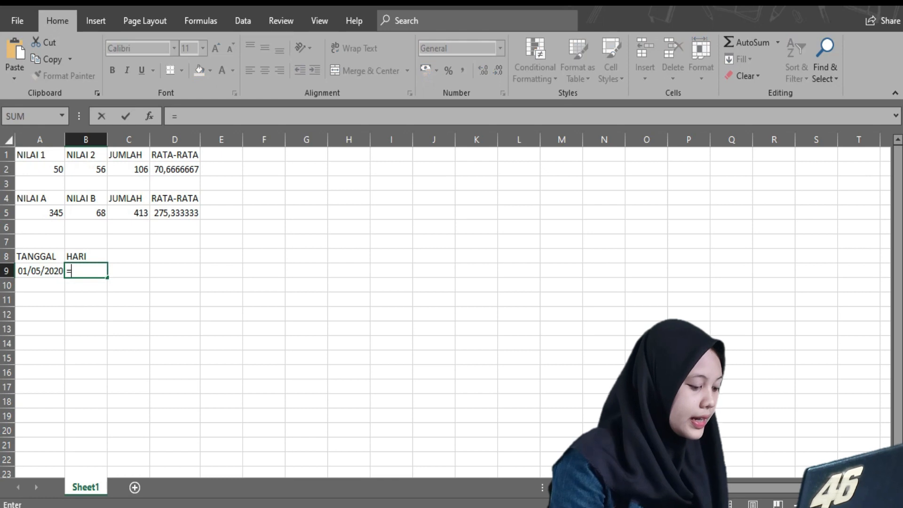
pyautogui.write('DAY(')
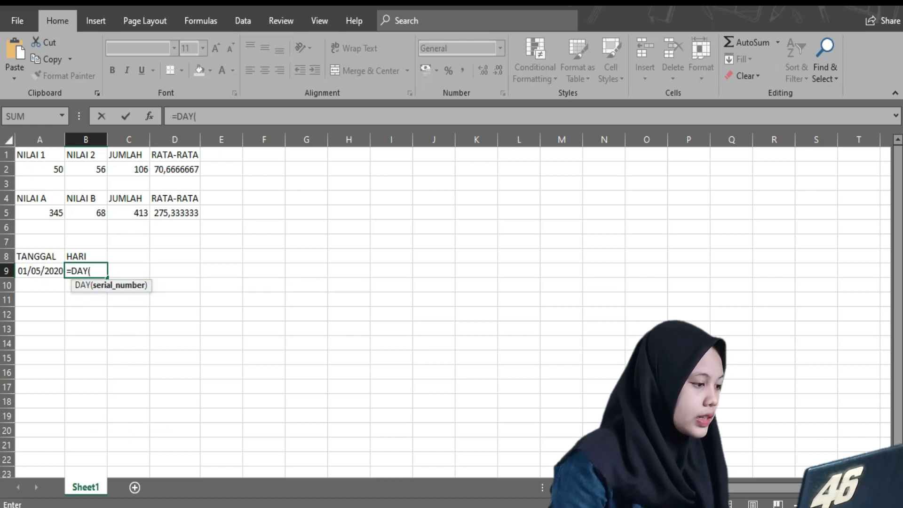
pyautogui.click(40, 270)
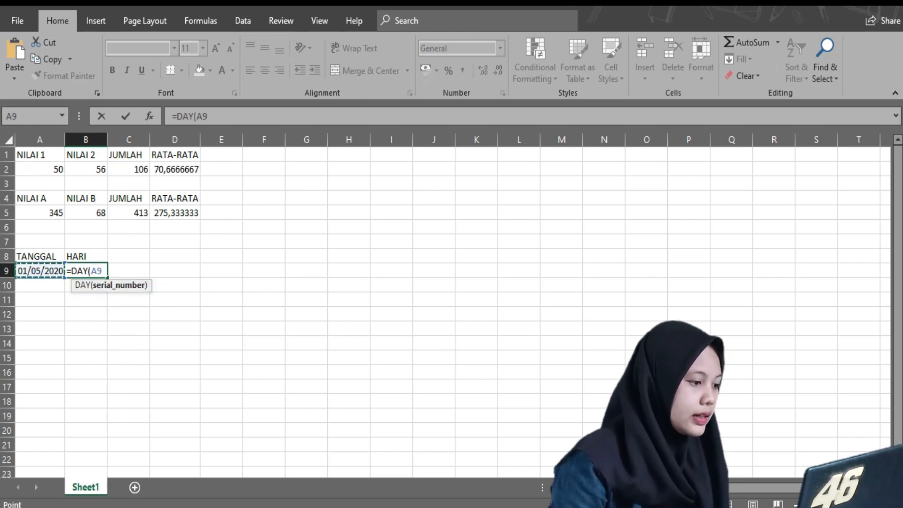
pyautogui.press('Return')
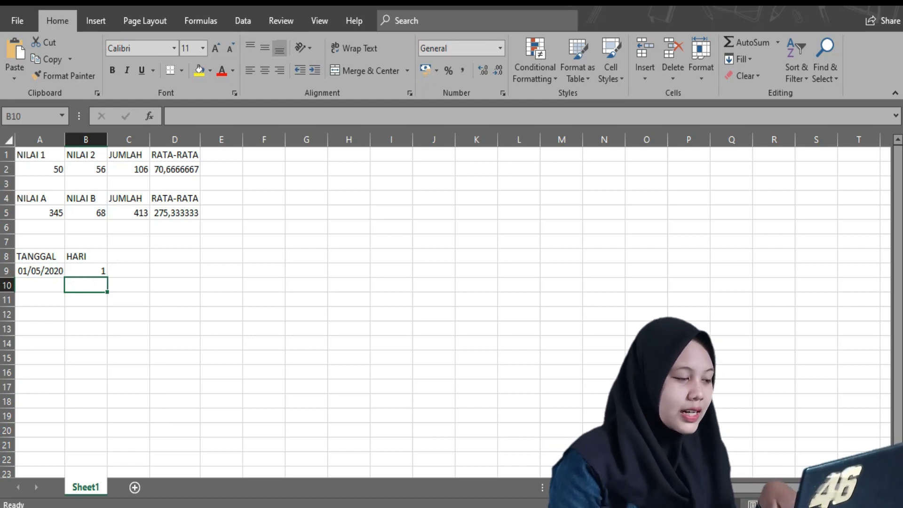
# Step: Add headings for a second date table, TANGGAL in cell A11 and HARI in cell B11
pyautogui.click(39, 300)
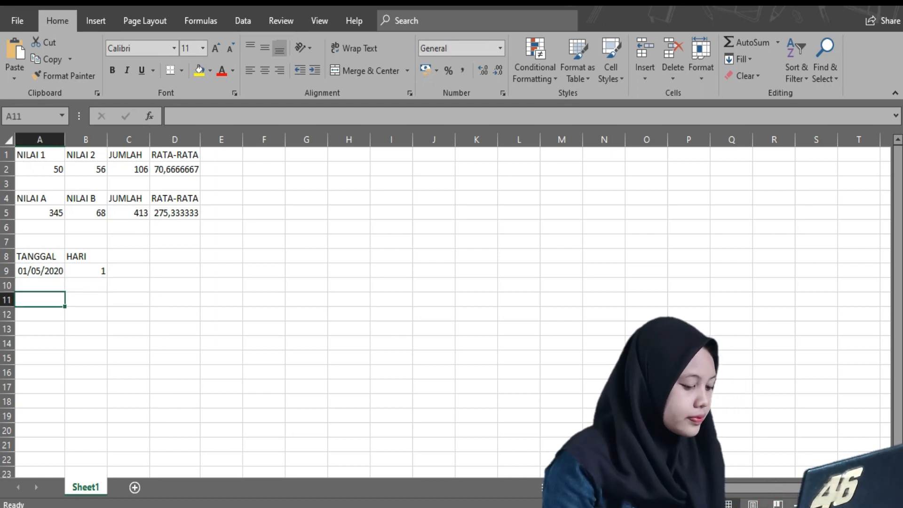
pyautogui.write('TA')
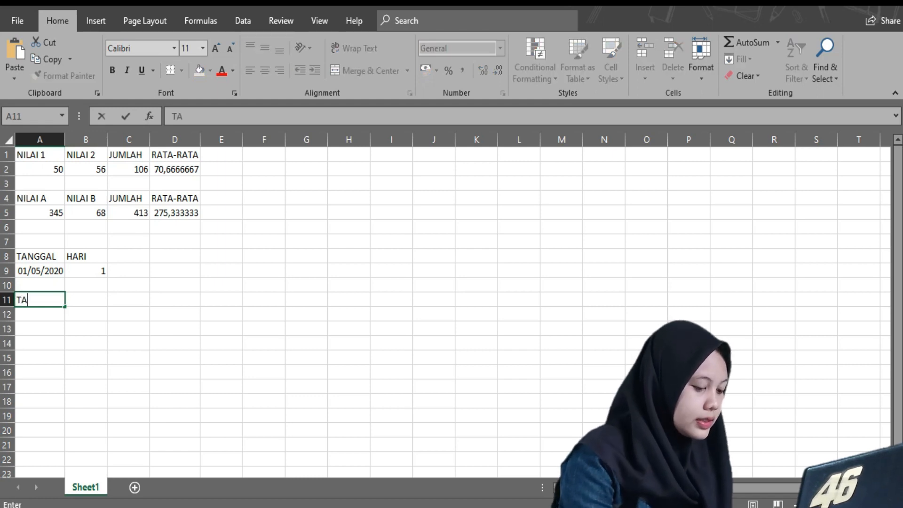
pyautogui.write('NGGAK')
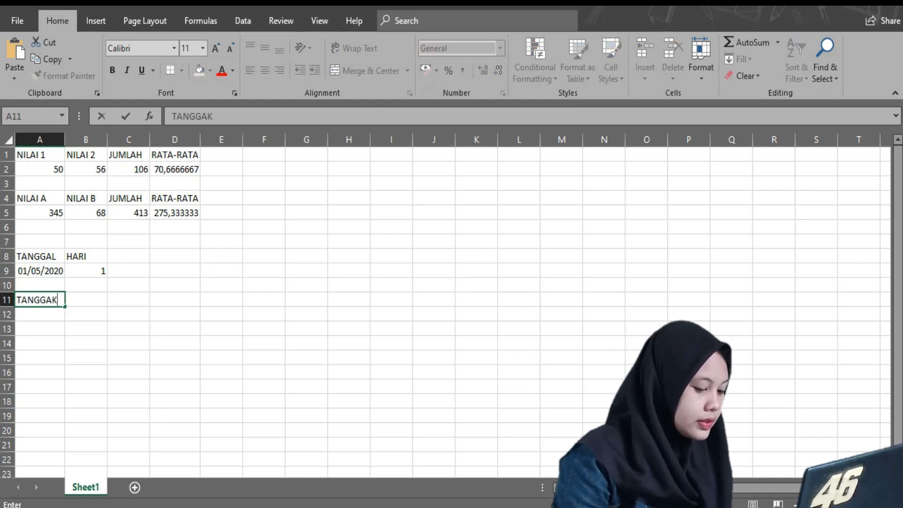
pyautogui.press('BackSpace')
pyautogui.write('L')
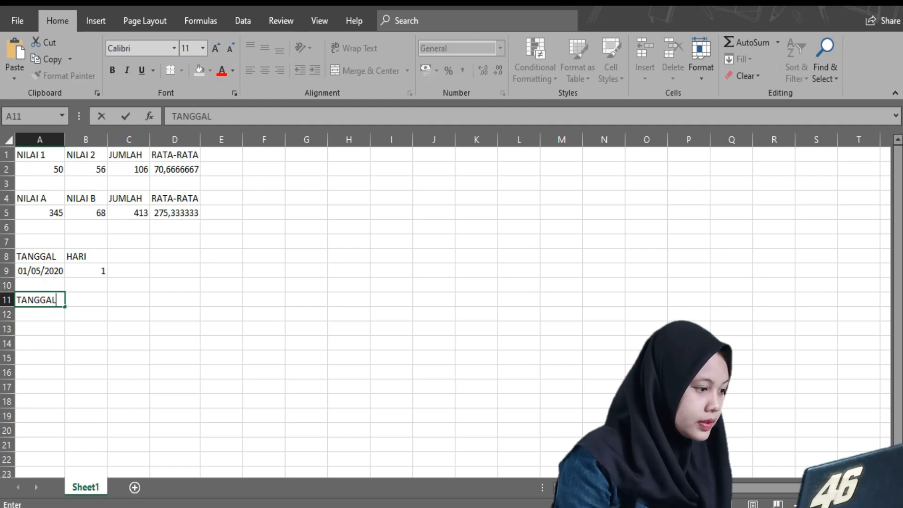
pyautogui.press('Tab')
pyautogui.write('HAR')
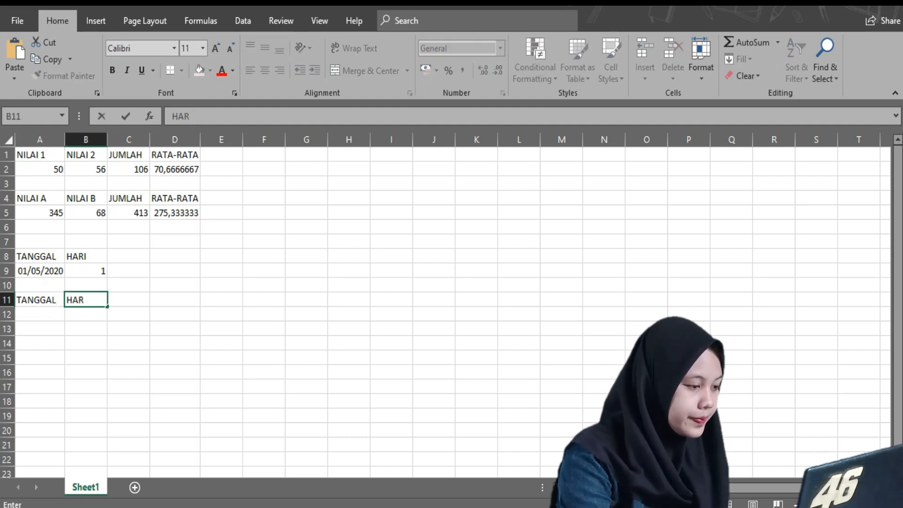
pyautogui.write('I')
pyautogui.press('Return')
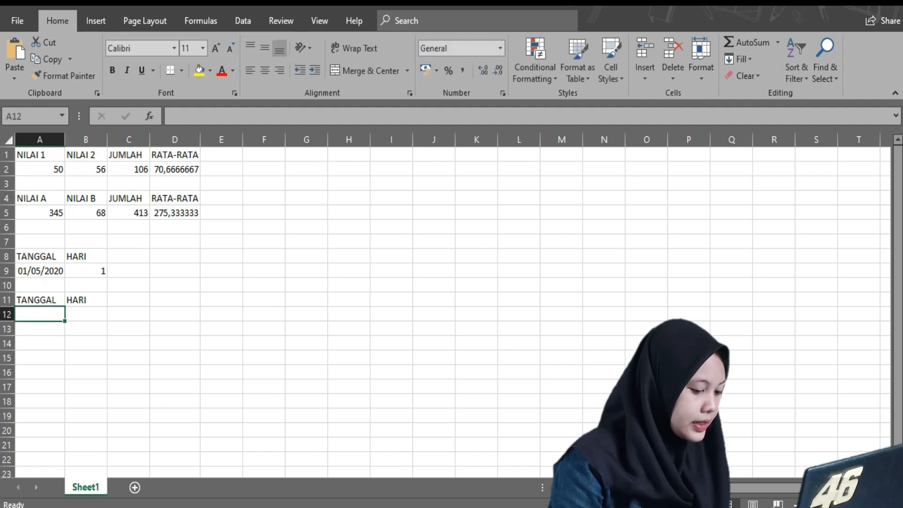
# Step: Enter the date 06/08/1996 under the second TANGGAL heading in cell A12
pyautogui.write('0')
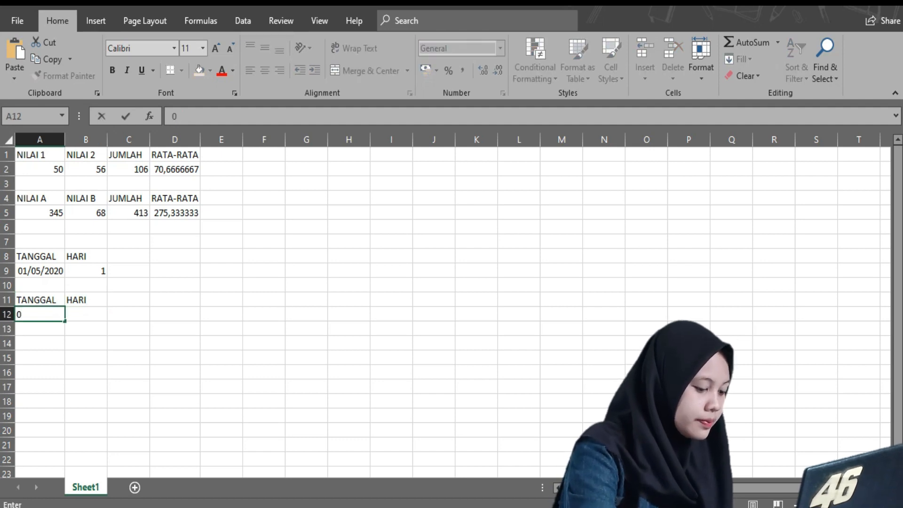
pyautogui.write('6/')
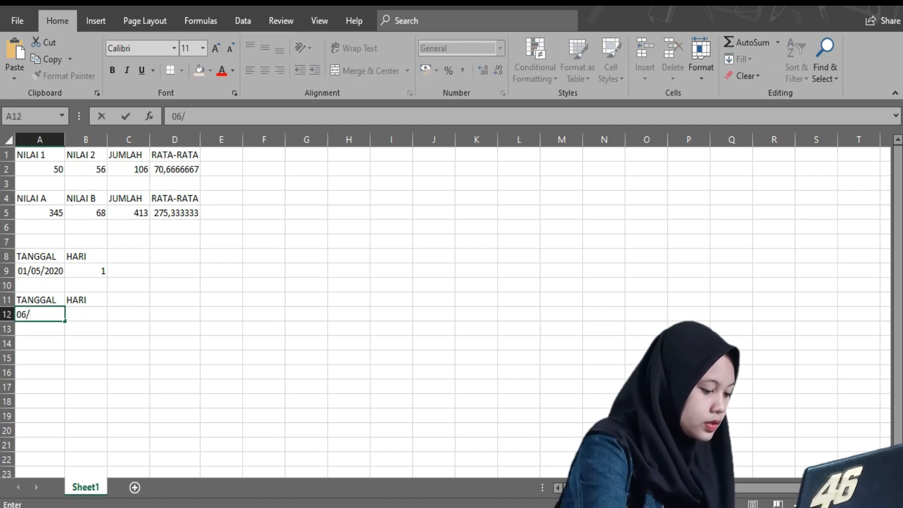
pyautogui.write('0')
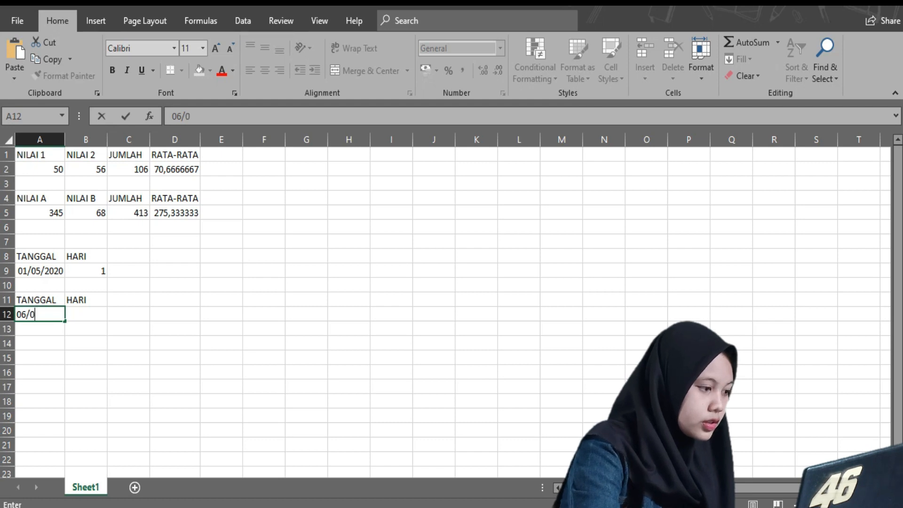
pyautogui.write('8/')
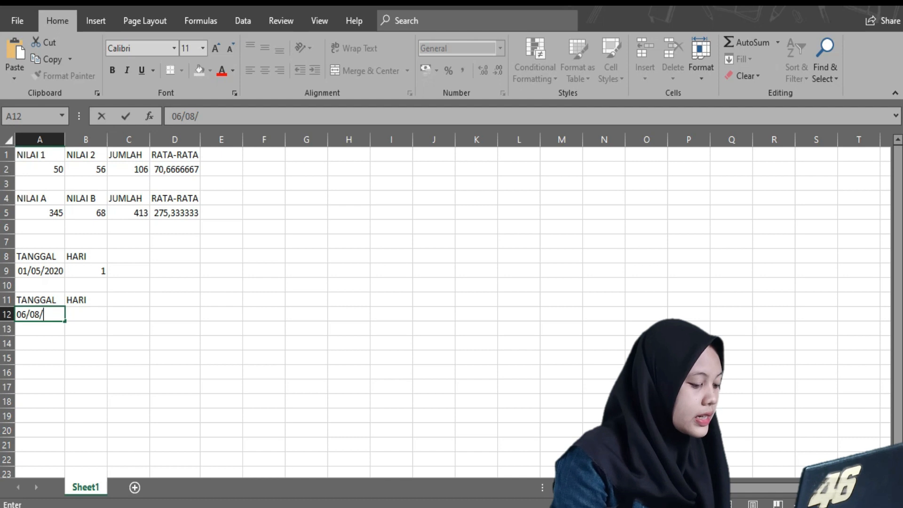
pyautogui.write('1996')
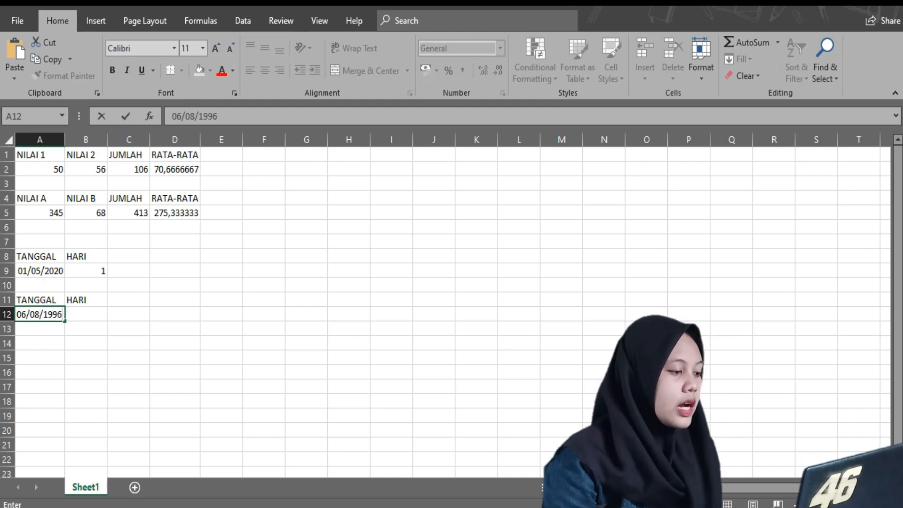
pyautogui.press('Tab')
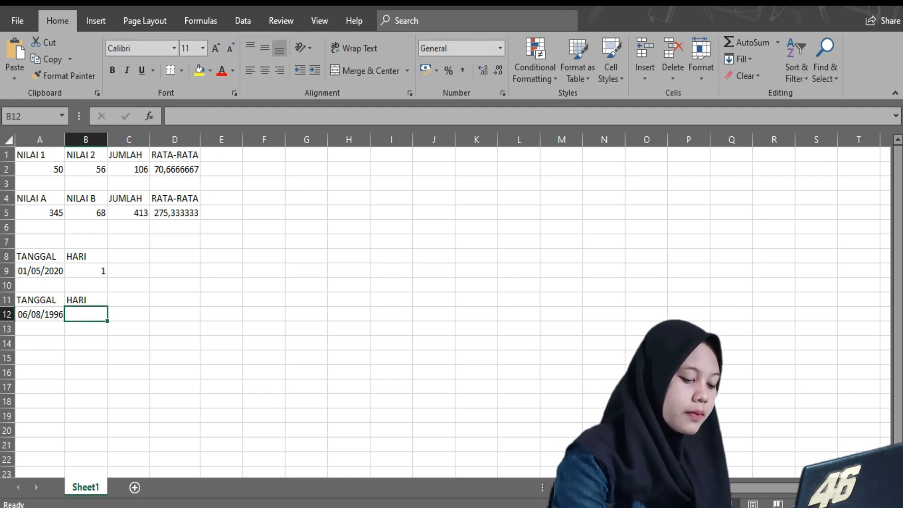
# Step: Extract the day from the date in A12 into cell B12 under HARI with the DAY function
pyautogui.write('=')
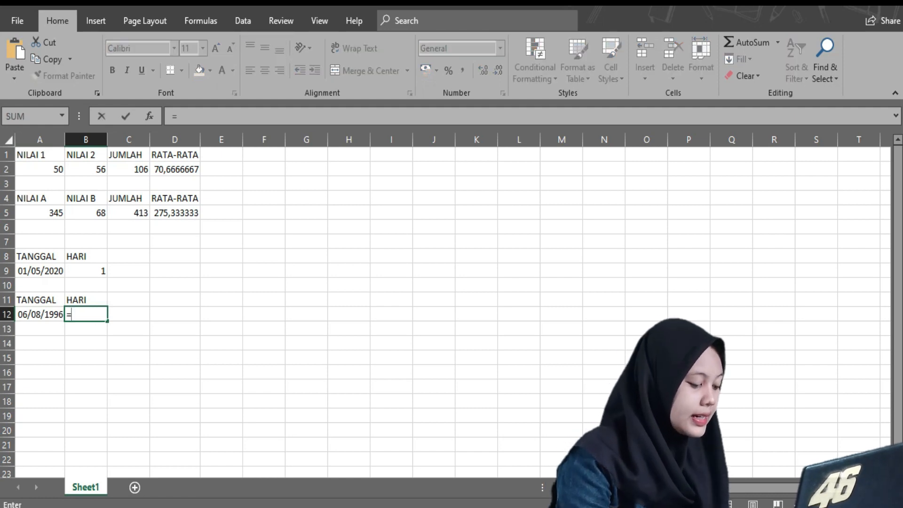
pyautogui.write('DAY')
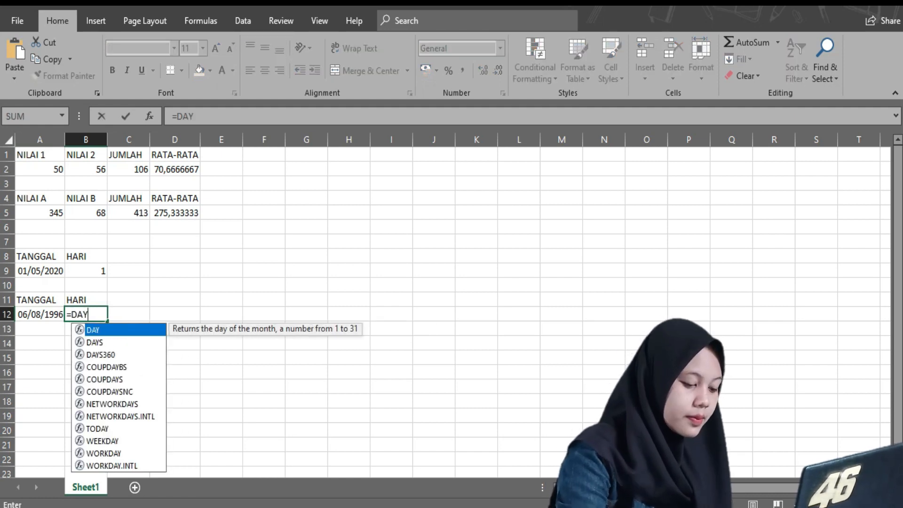
pyautogui.write('(')
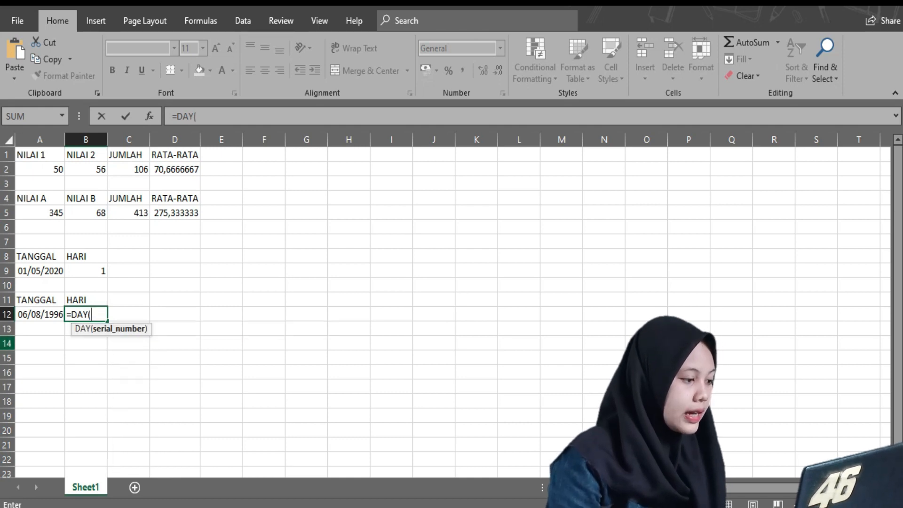
pyautogui.click(39, 314)
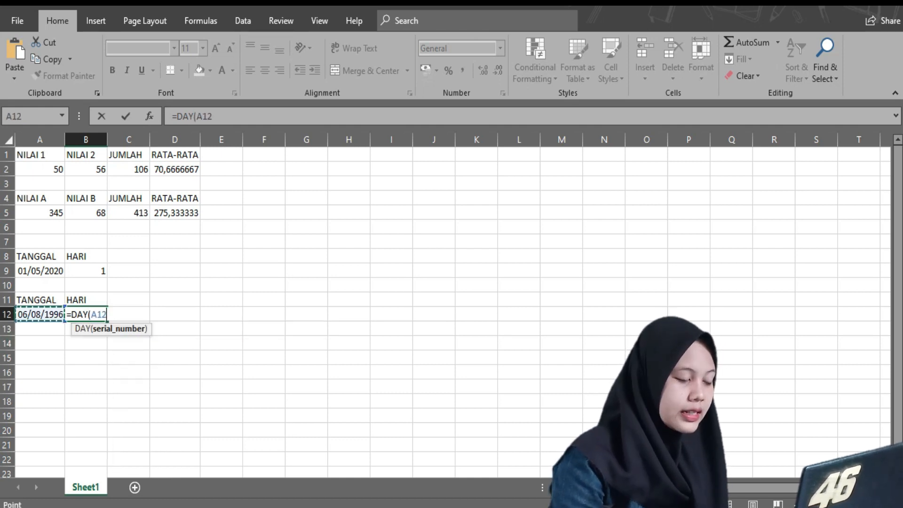
pyautogui.press('Return')
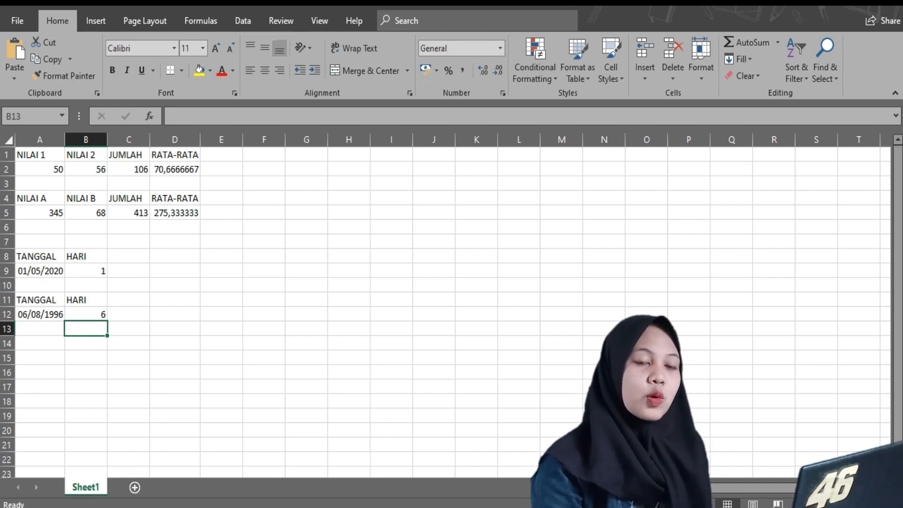
# Step: Add headings for a third date table, TANGGAL in cell A14 and BULAN in cell B14
pyautogui.click(40, 358)
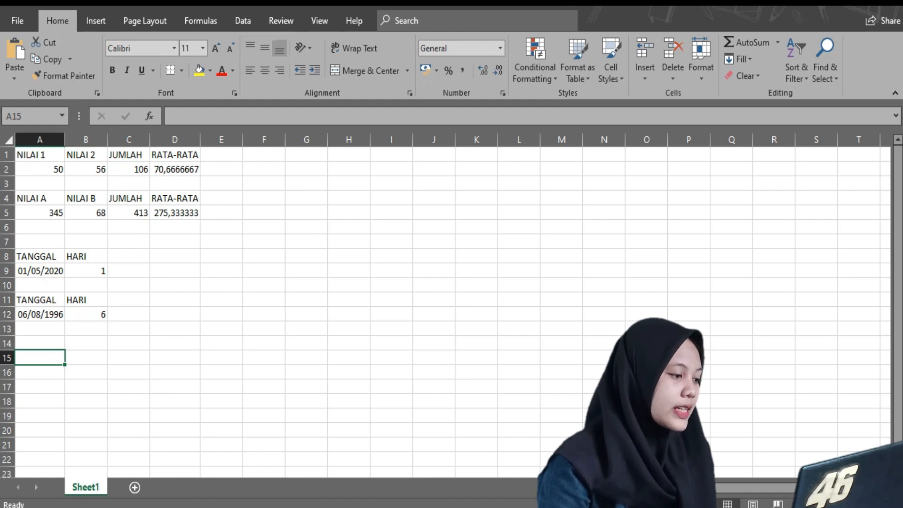
pyautogui.click(40, 343)
pyautogui.write('TA')
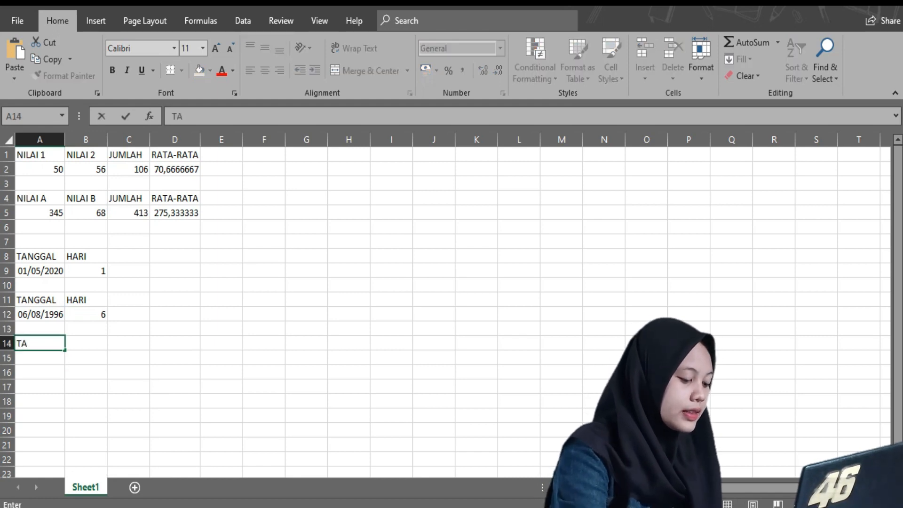
pyautogui.write('NGGAL')
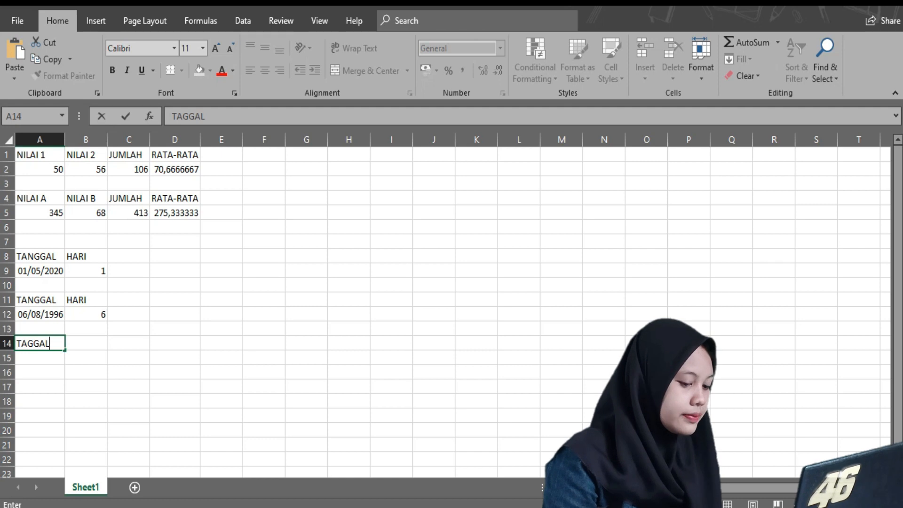
pyautogui.press('BackSpace')
pyautogui.press('BackSpace')
pyautogui.press('BackSpace')
pyautogui.press('BackSpace')
pyautogui.write('NGGAL')
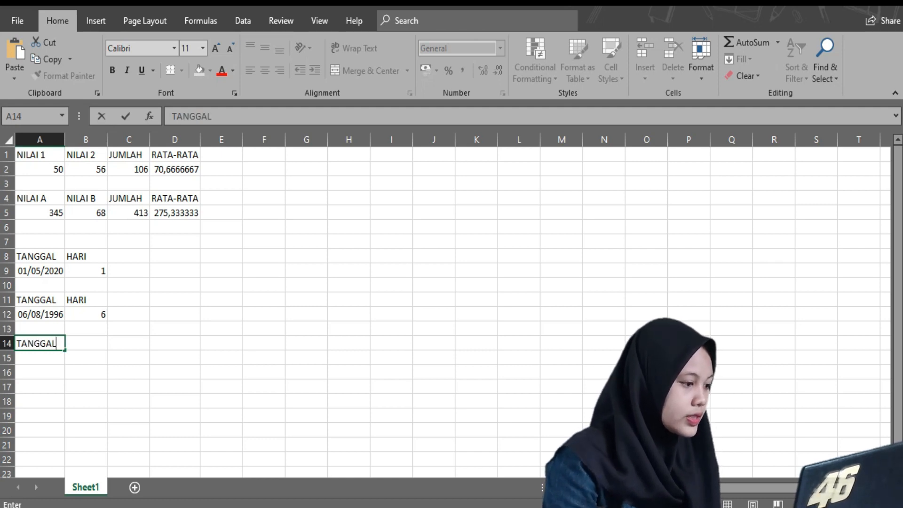
pyautogui.press('Tab')
pyautogui.write('BULAN')
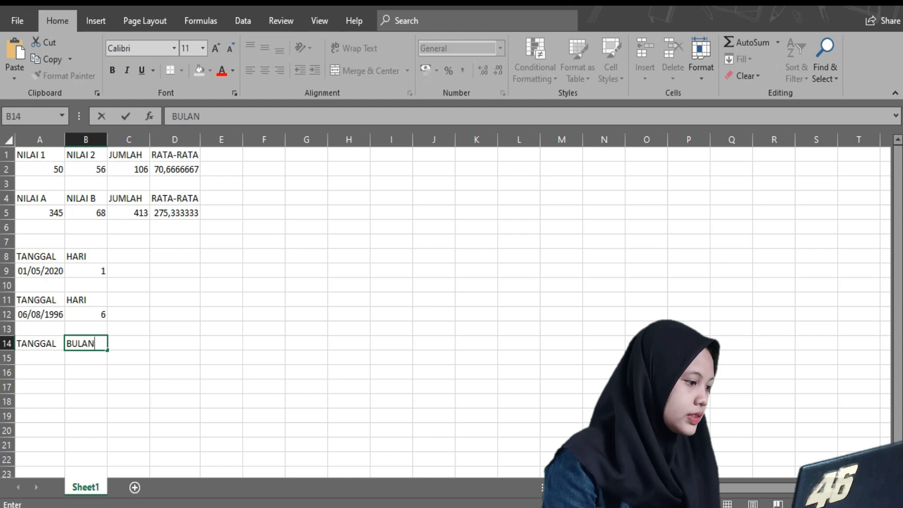
pyautogui.press('Return')
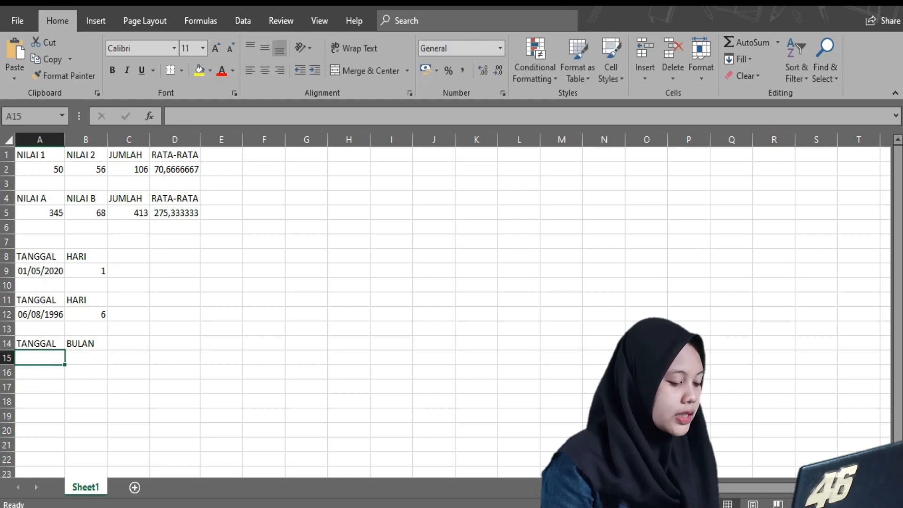
# Step: Enter the date 08/06/2024 under the third TANGGAL heading in cell A15
pyautogui.write('08/')
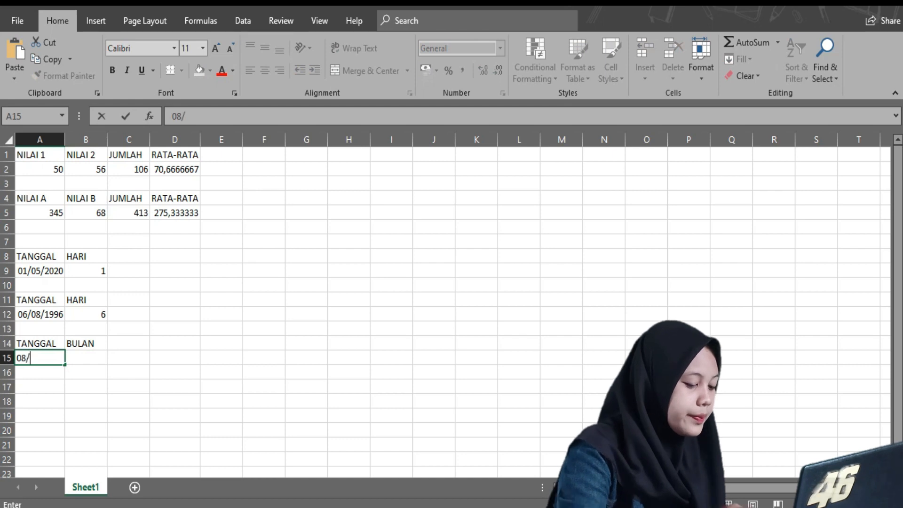
pyautogui.write('06')
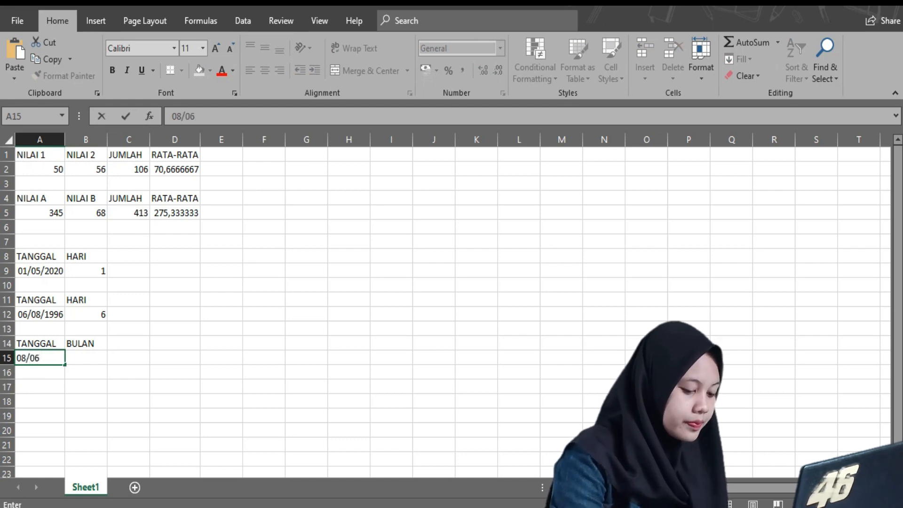
pyautogui.write('/2')
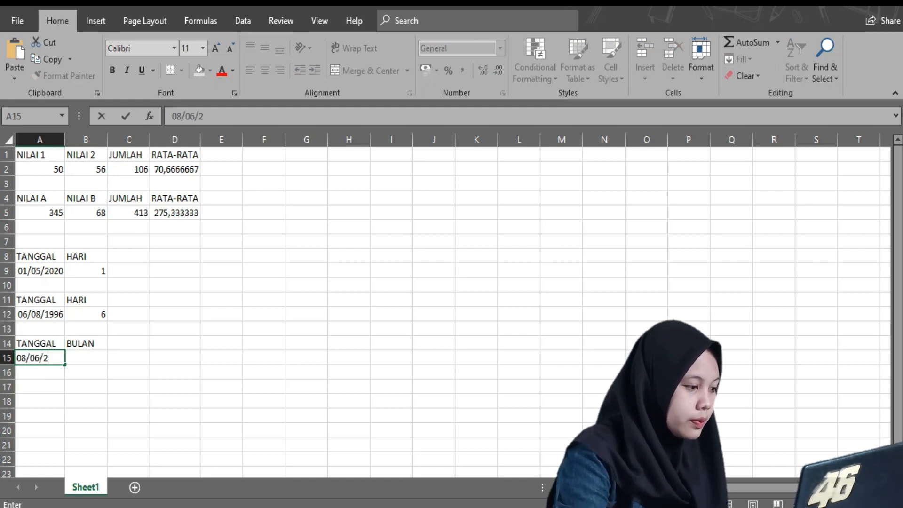
pyautogui.write('024')
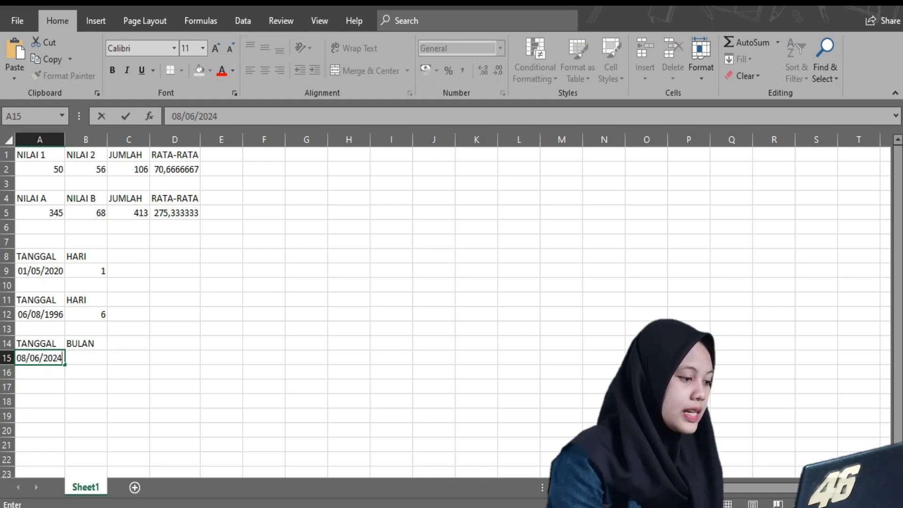
pyautogui.press('Tab')
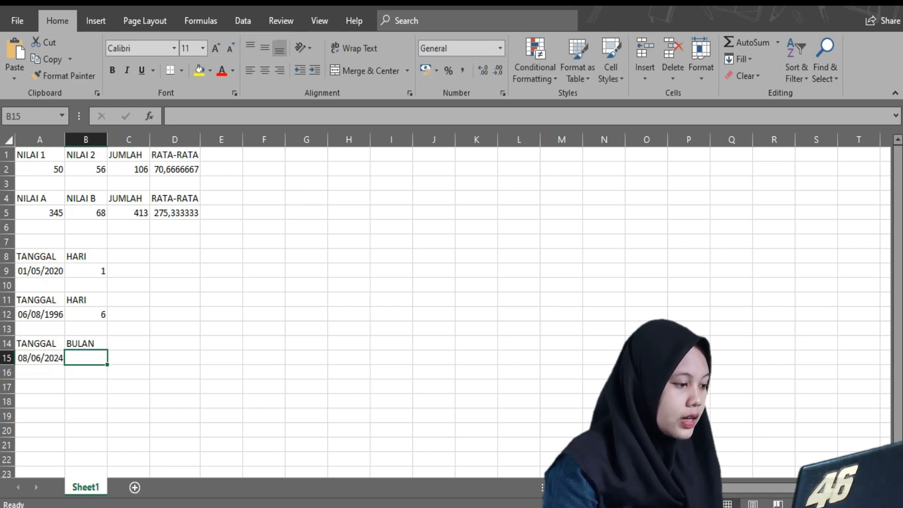
# Step: Extract the month from the date in A15 into cell B15 under BULAN with the MONTH function
pyautogui.write('=')
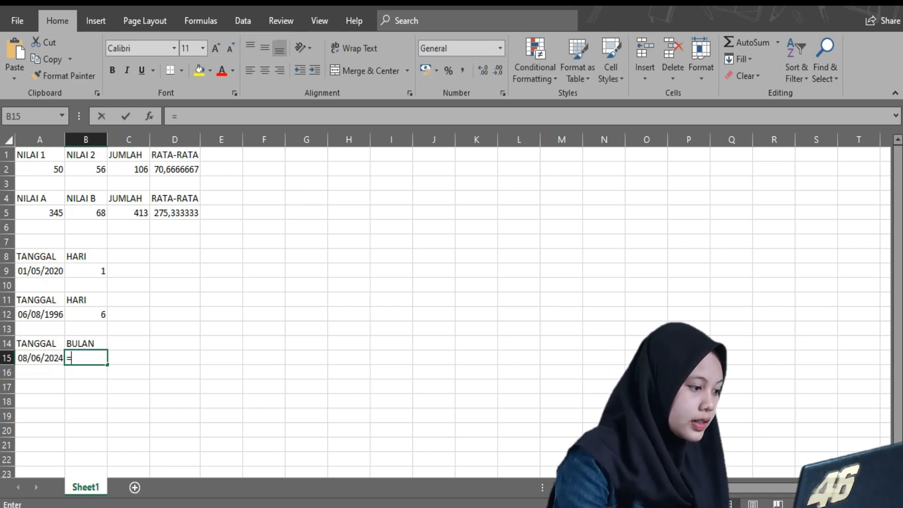
pyautogui.write('MON')
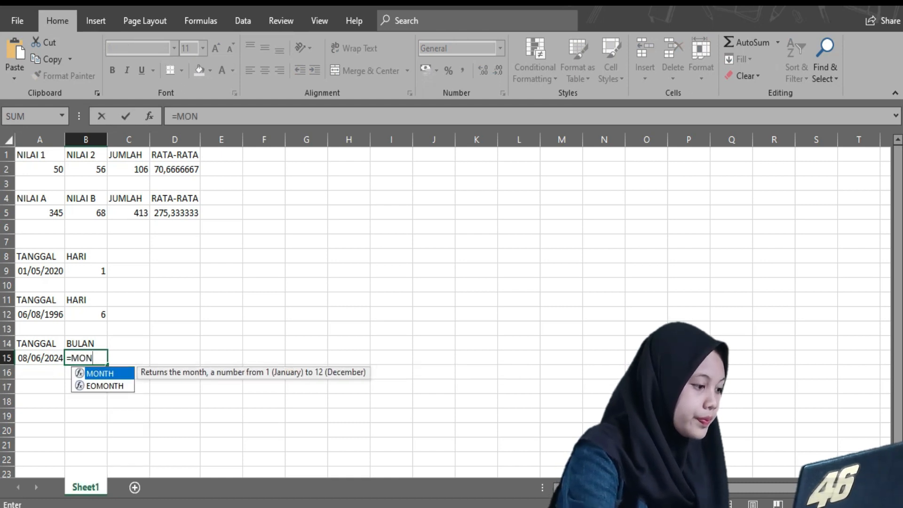
pyautogui.write('TH')
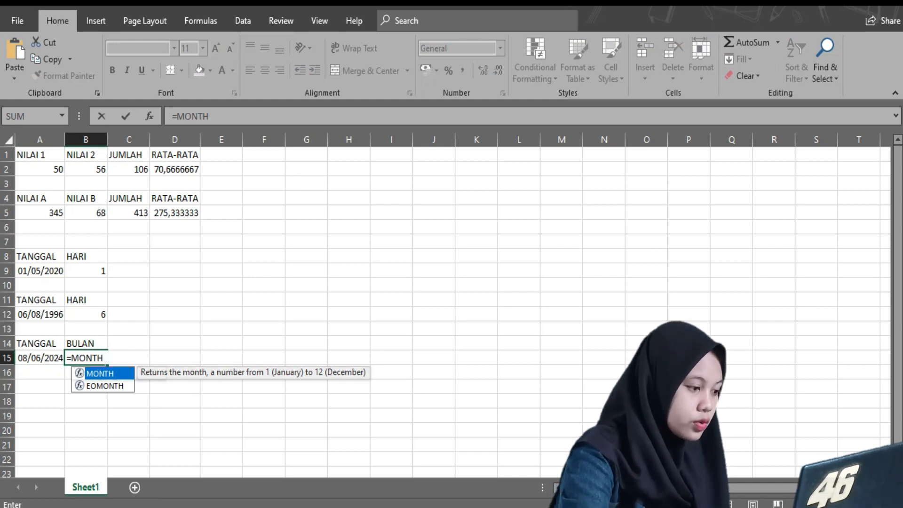
pyautogui.write('(')
pyautogui.press('Left')
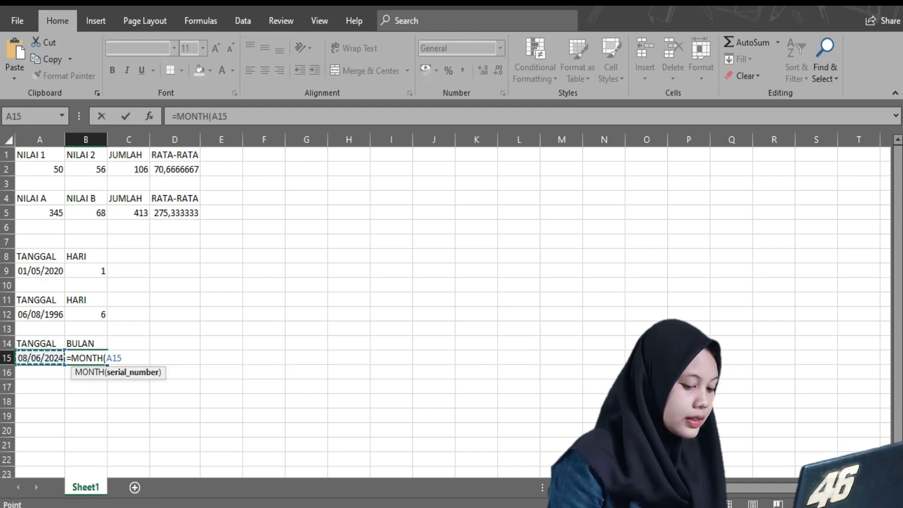
pyautogui.press('Return')
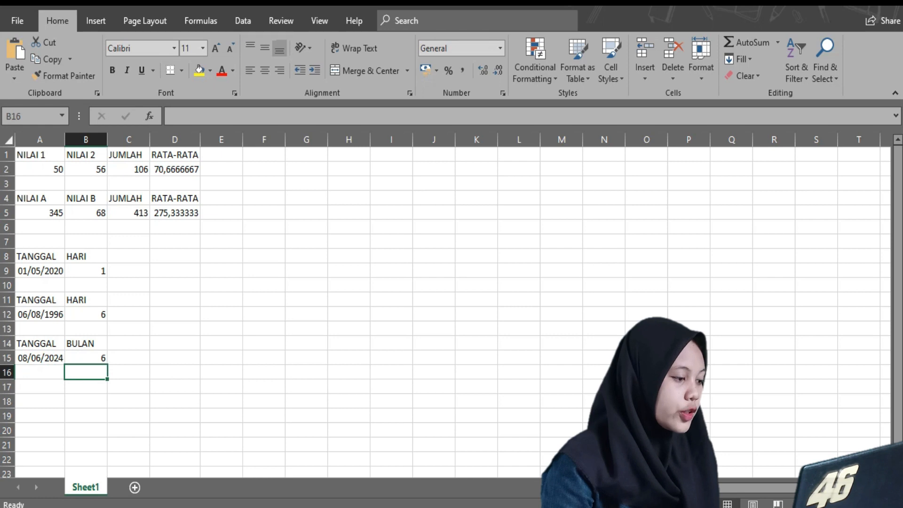
# Step: Enter a second date, 09/02/1230, in cell A16 of the TANGGAL and BULAN table
pyautogui.click(40, 372)
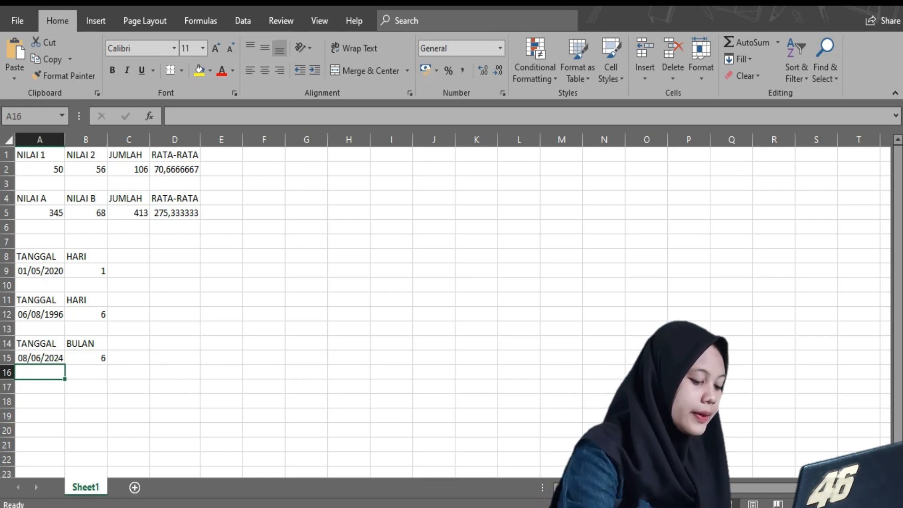
pyautogui.write('09')
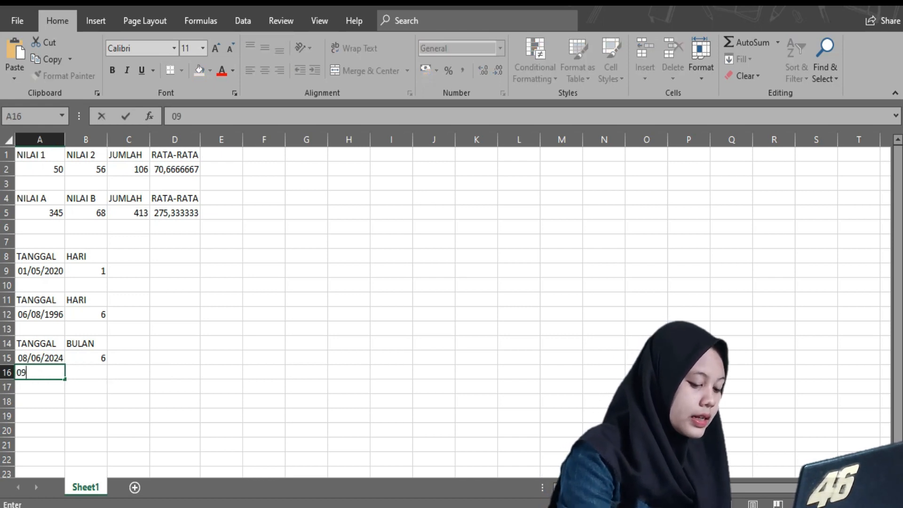
pyautogui.write('/')
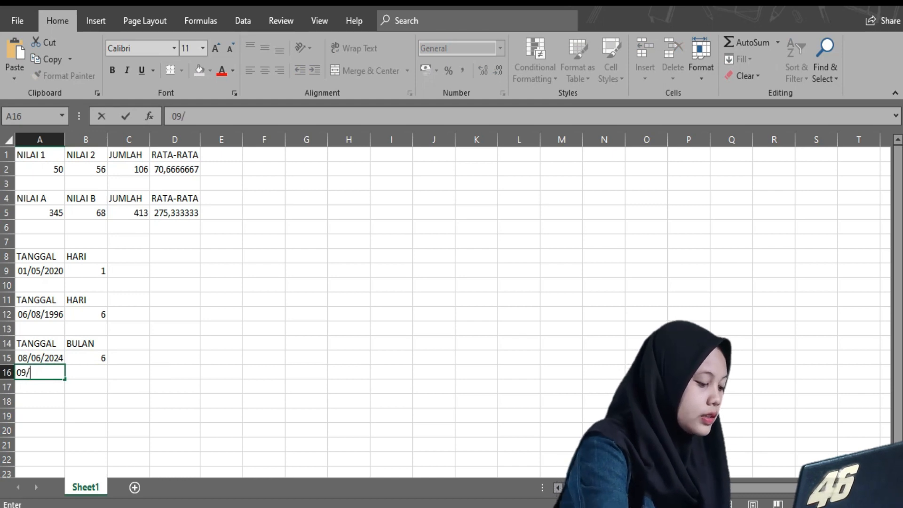
pyautogui.write('02')
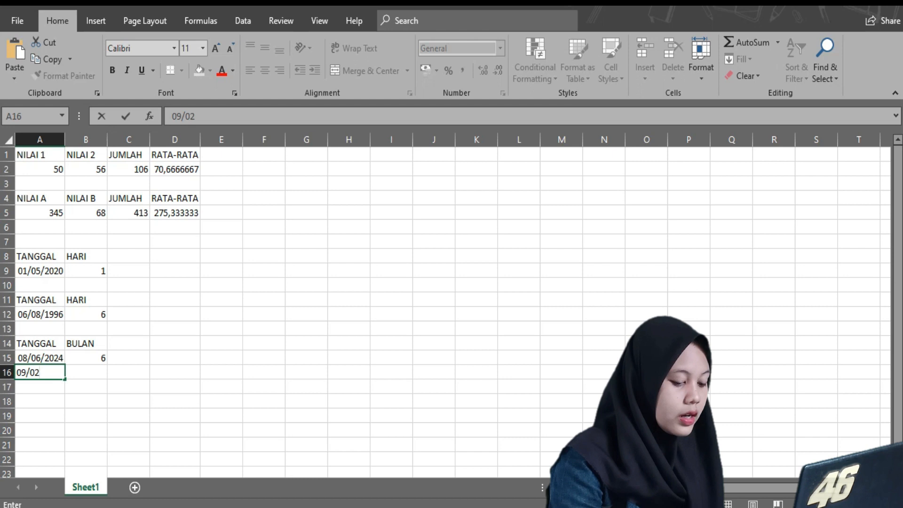
pyautogui.write('/1')
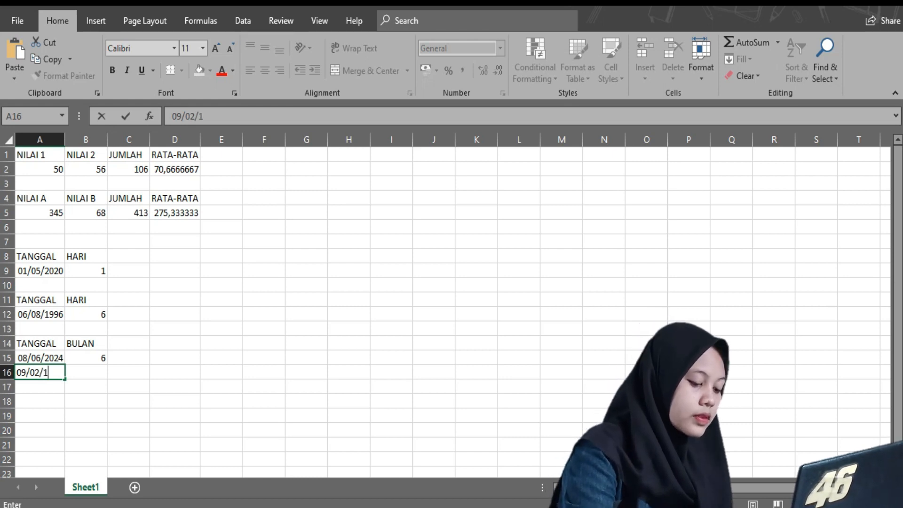
pyautogui.write('2')
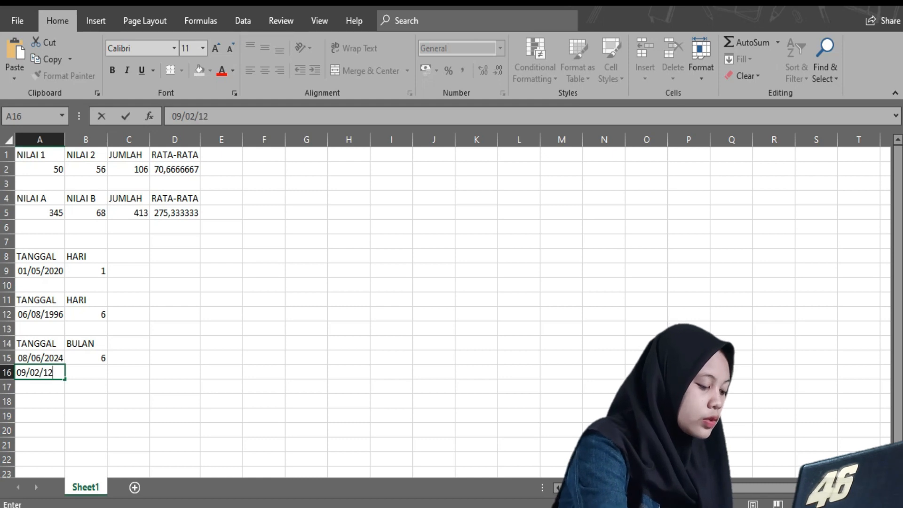
pyautogui.write('3')
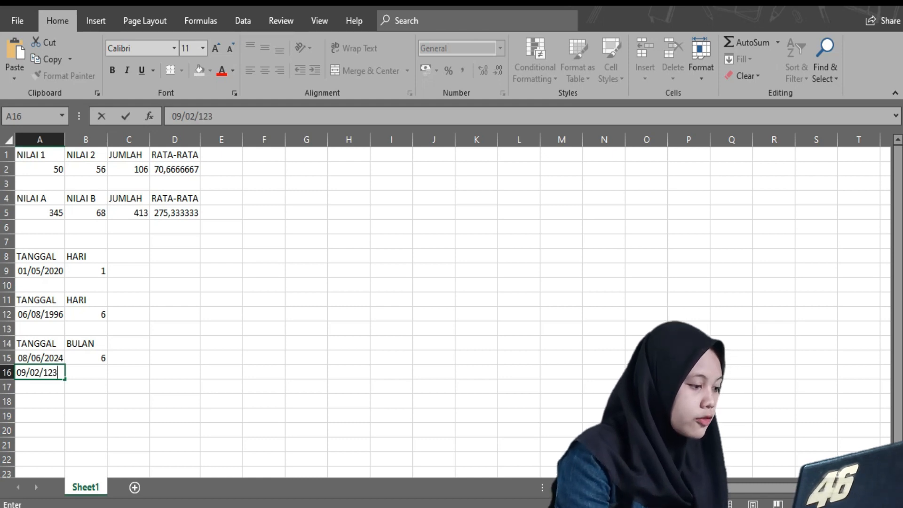
pyautogui.write('0')
pyautogui.press('Tab')
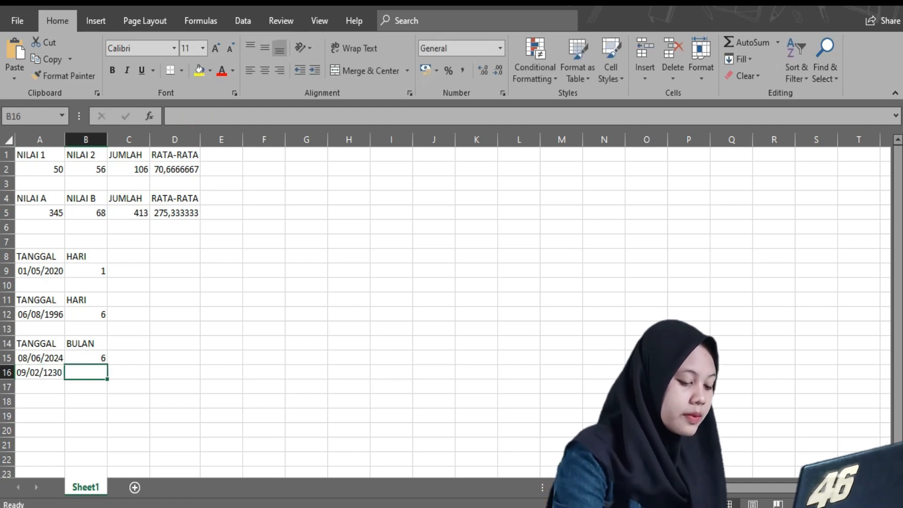
# Step: Try to extract the month from the date in A16 into cell B16 with =MONT(A16), and clear that formula
pyautogui.write('=')
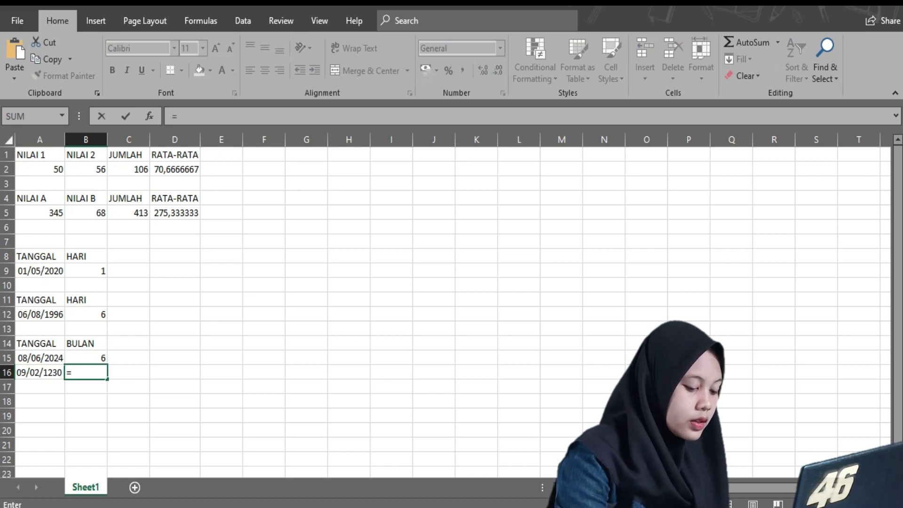
pyautogui.write('MO')
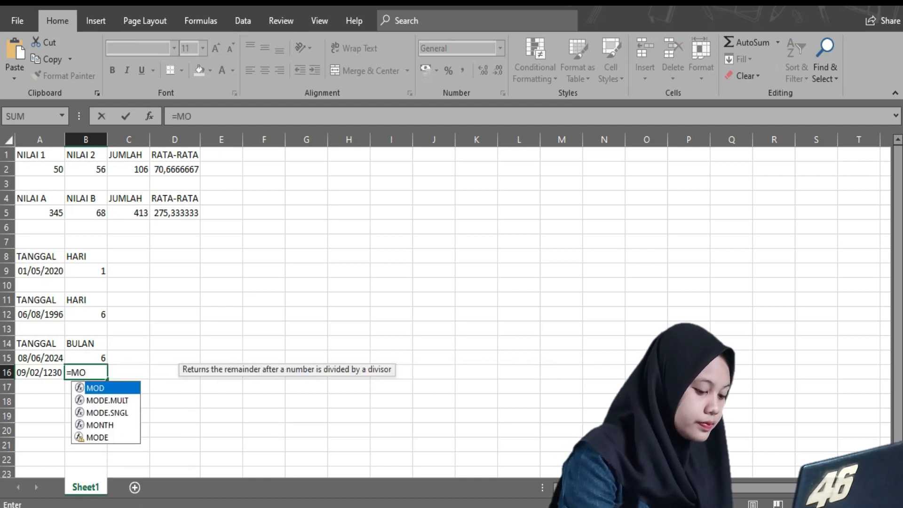
pyautogui.write('NT')
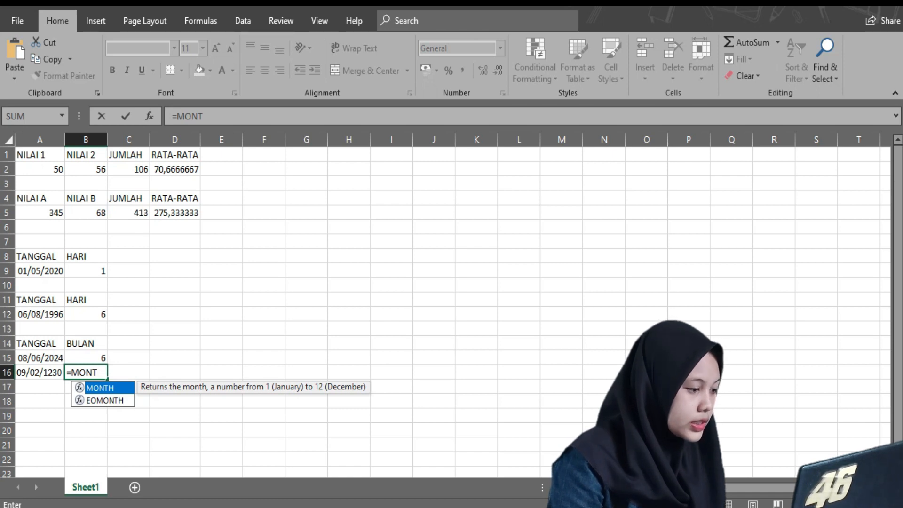
pyautogui.write('(')
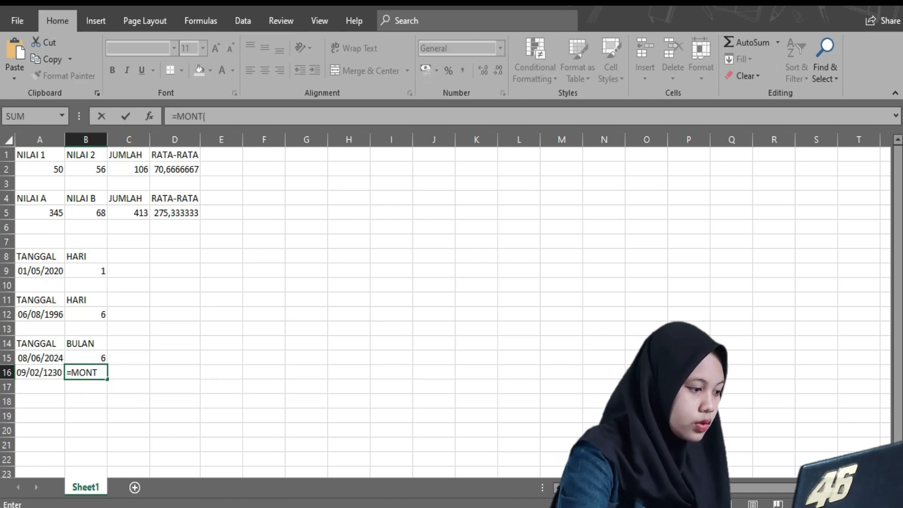
pyautogui.press('Left')
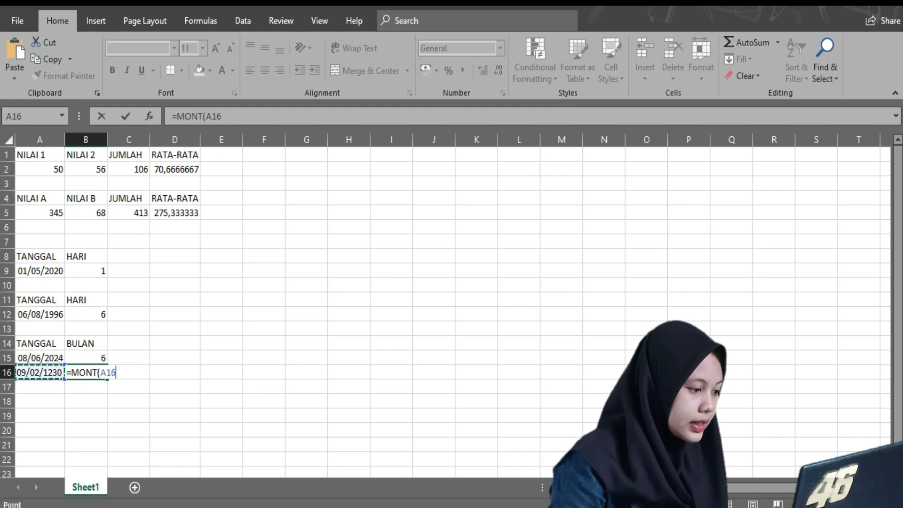
pyautogui.press('Return')
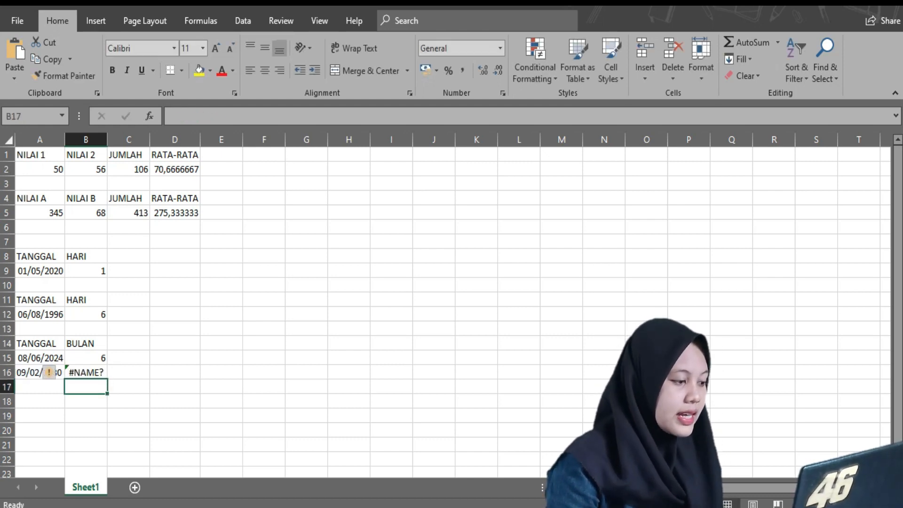
pyautogui.press('Up')
pyautogui.press('BackSpace')
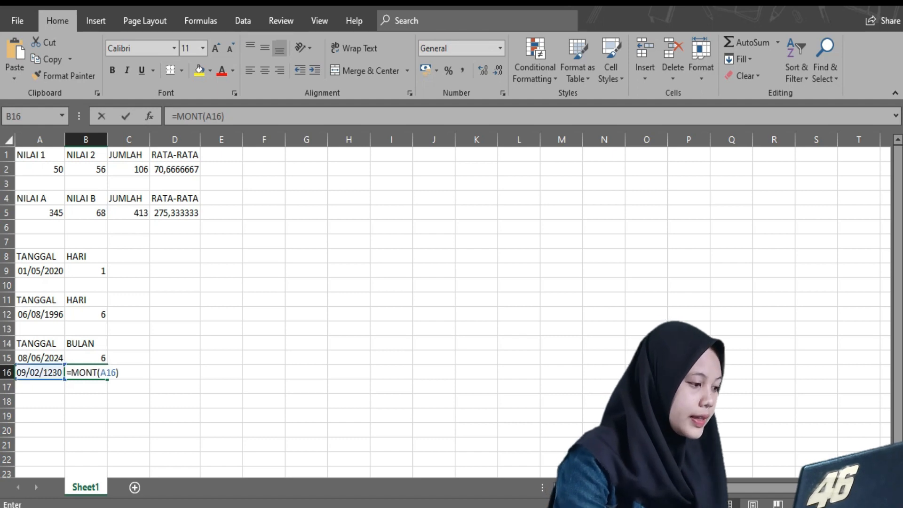
# Step: Replace the date in cell A16 with 09/03/1945
pyautogui.press('Left')
pyautogui.press('BackSpace')
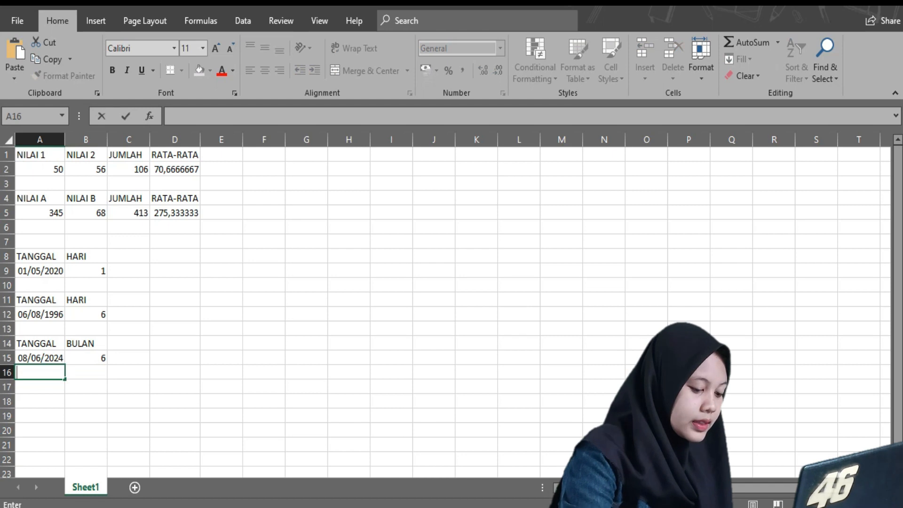
pyautogui.write('09')
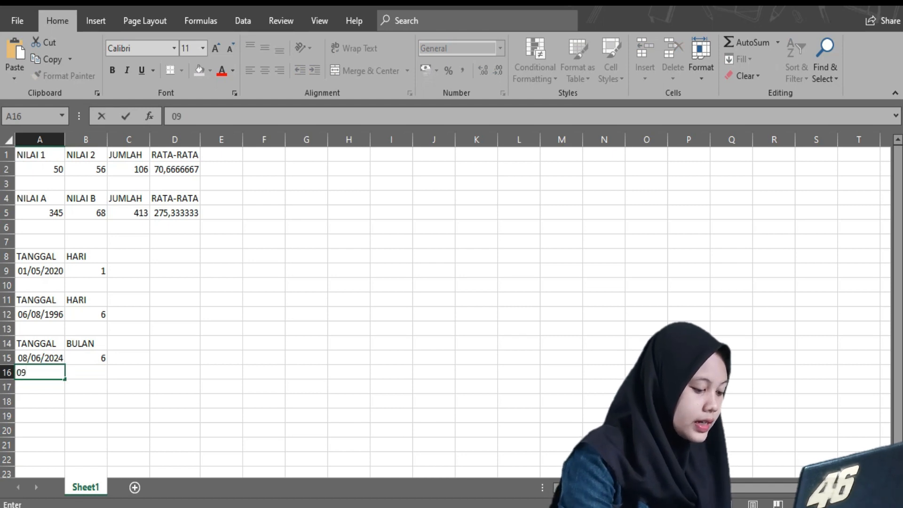
pyautogui.write('/')
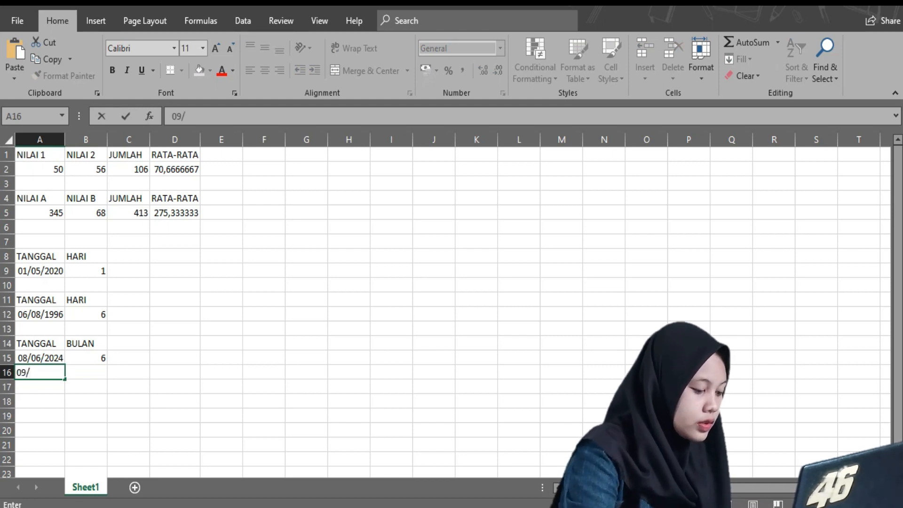
pyautogui.write('03/')
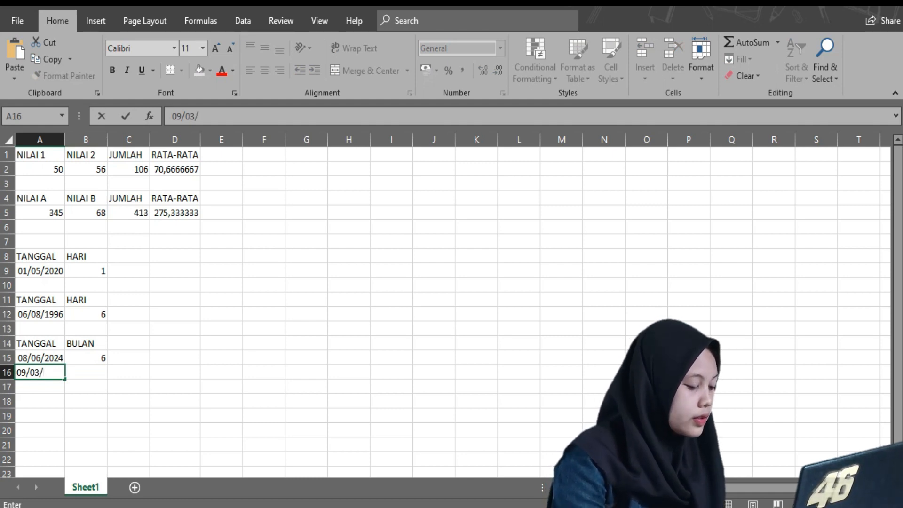
pyautogui.write('1')
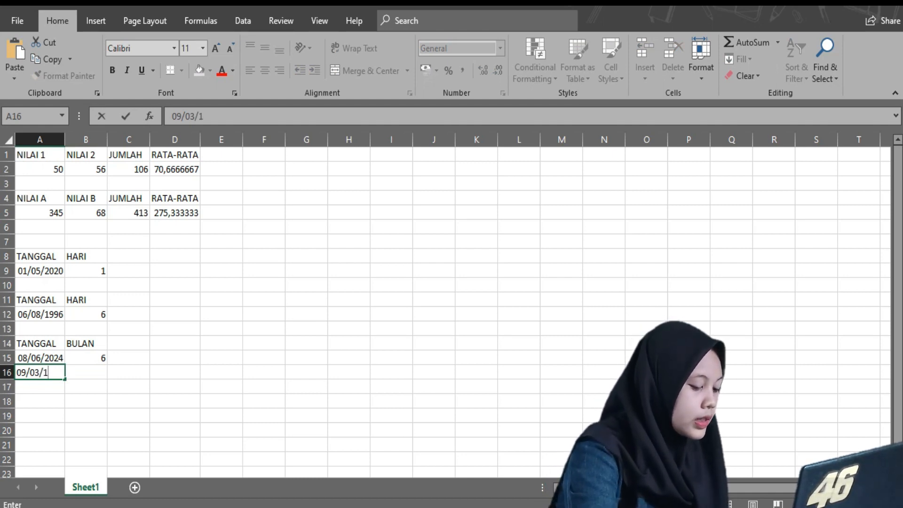
pyautogui.write('945')
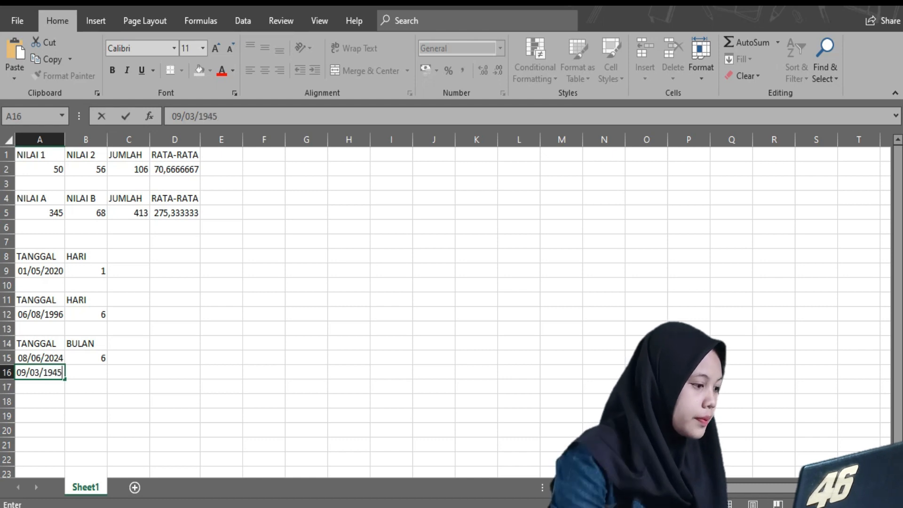
pyautogui.press('Tab')
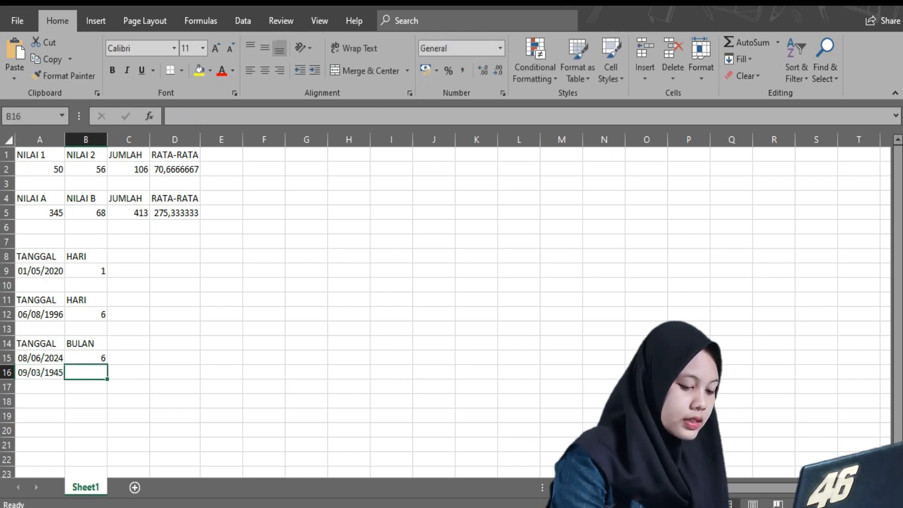
# Step: Extract the month from the date in A16 into cell B16 under BULAN with the MONTH function
pyautogui.write('=MONT')
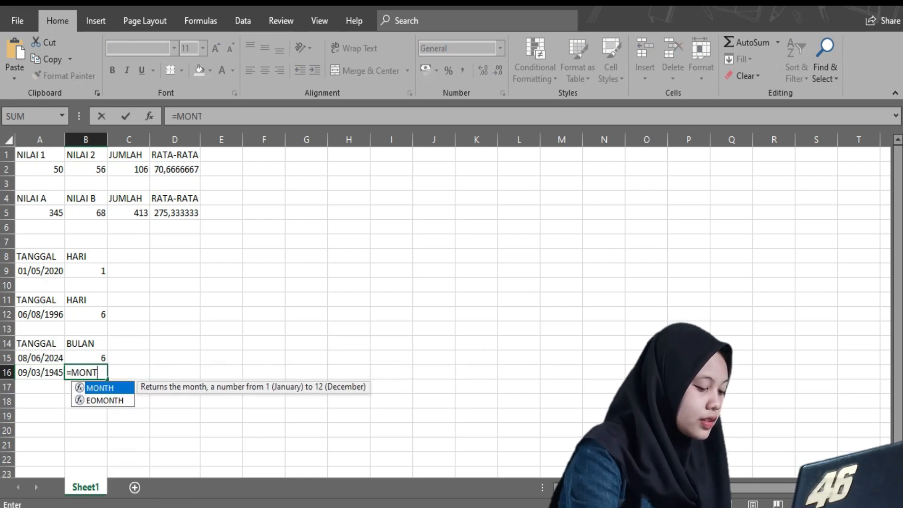
pyautogui.write('Y')
pyautogui.press('BackSpace')
pyautogui.write('H')
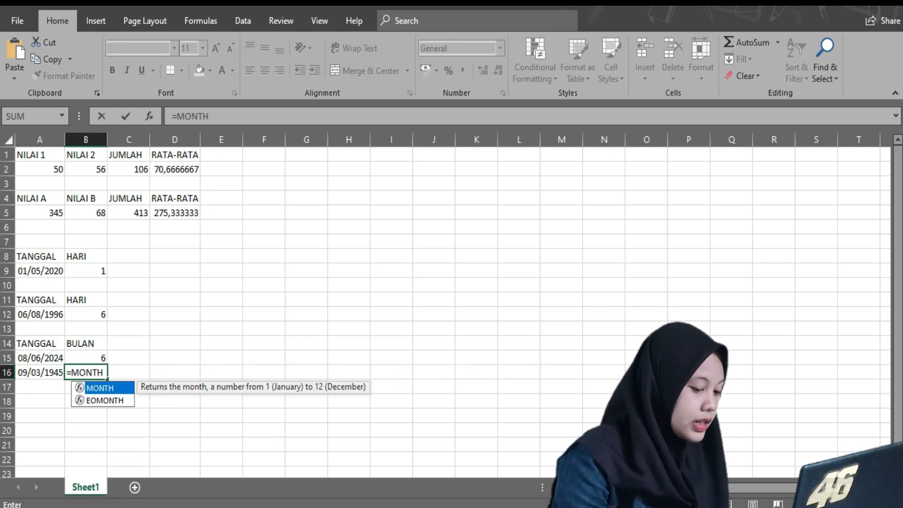
pyautogui.write('(')
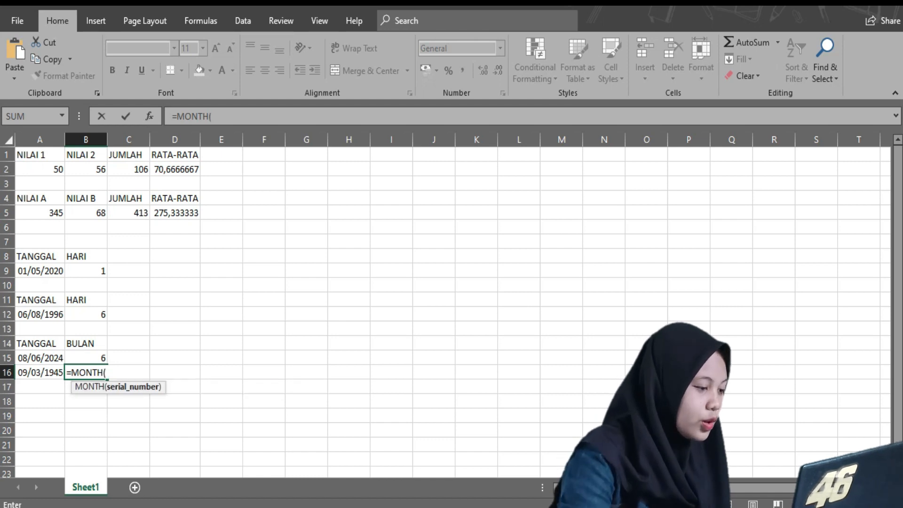
pyautogui.press('Left')
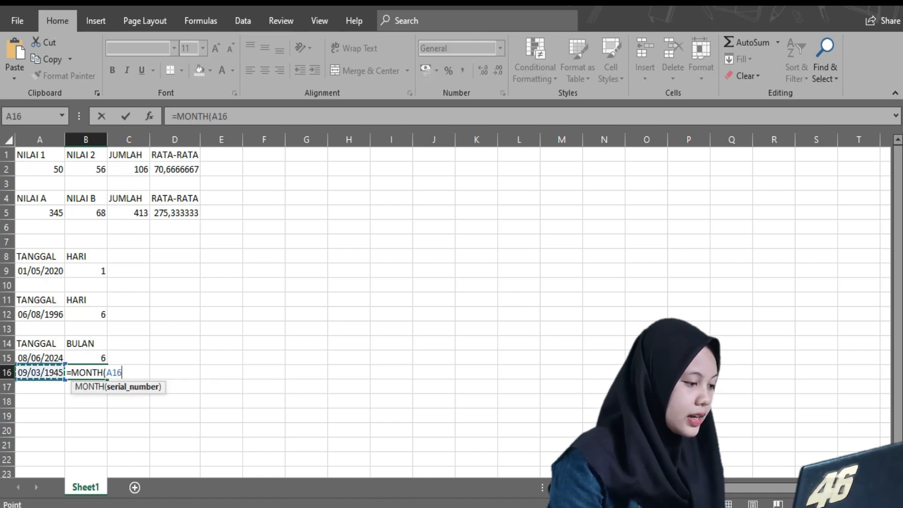
pyautogui.press('Return')
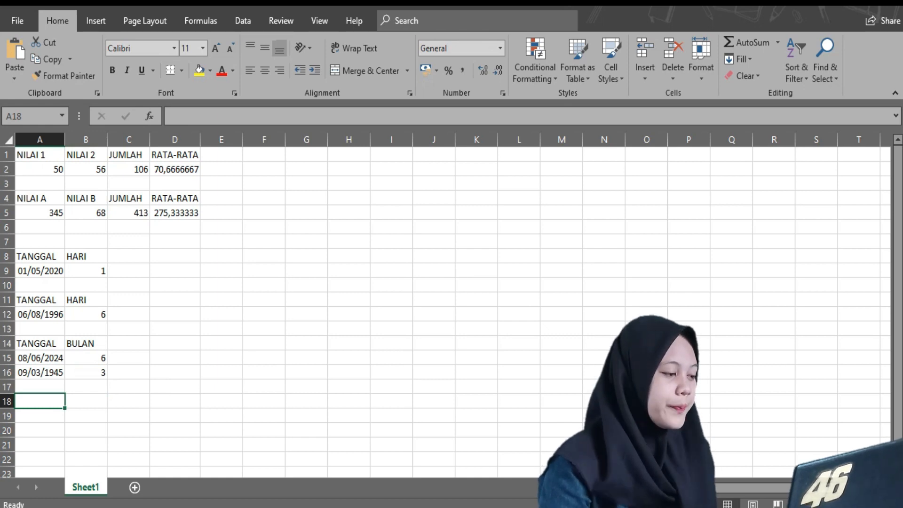
# Step: Add headings for a fourth date table, TANGGAL in cell A18 and TAHUN in cell B18
pyautogui.write('TANGGAL')
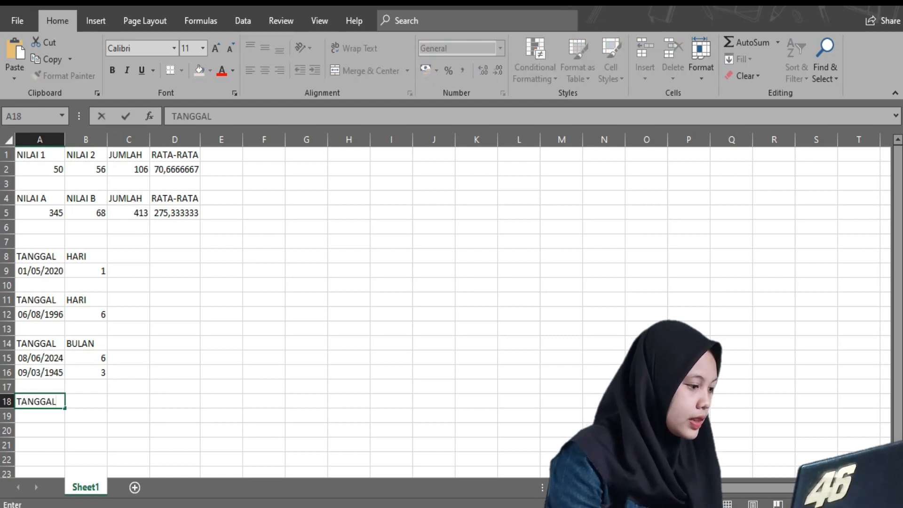
pyautogui.press('Tab')
pyautogui.write('TAHUN')
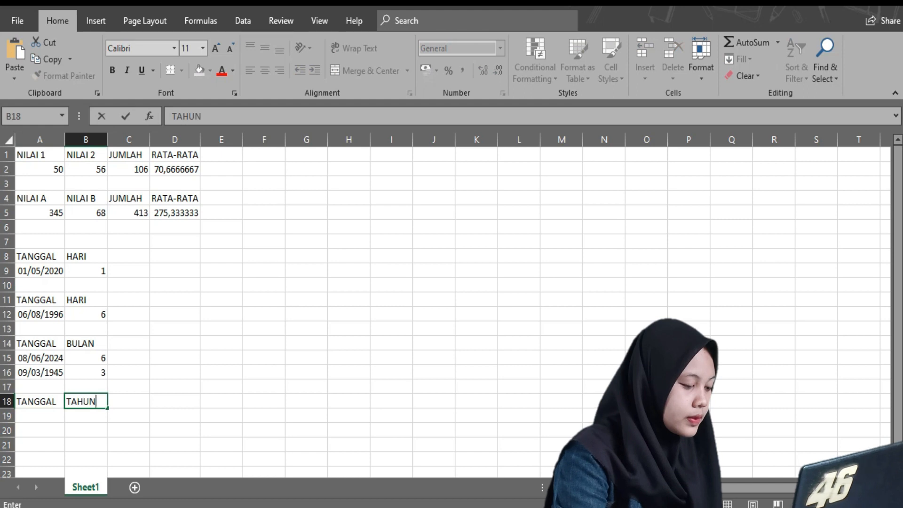
pyautogui.press('Return')
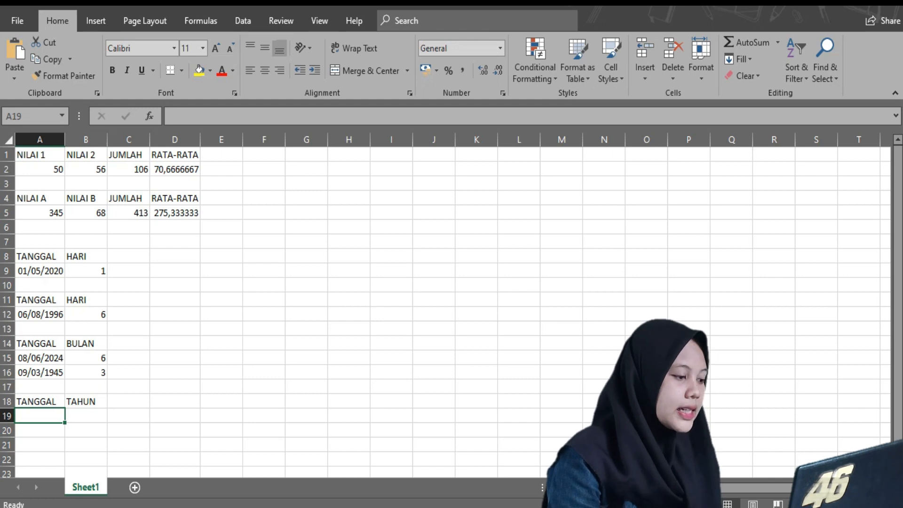
# Step: Enter the date as 02//4/2014 in cell A19 under the fourth TANGGAL heading
pyautogui.write('02/')
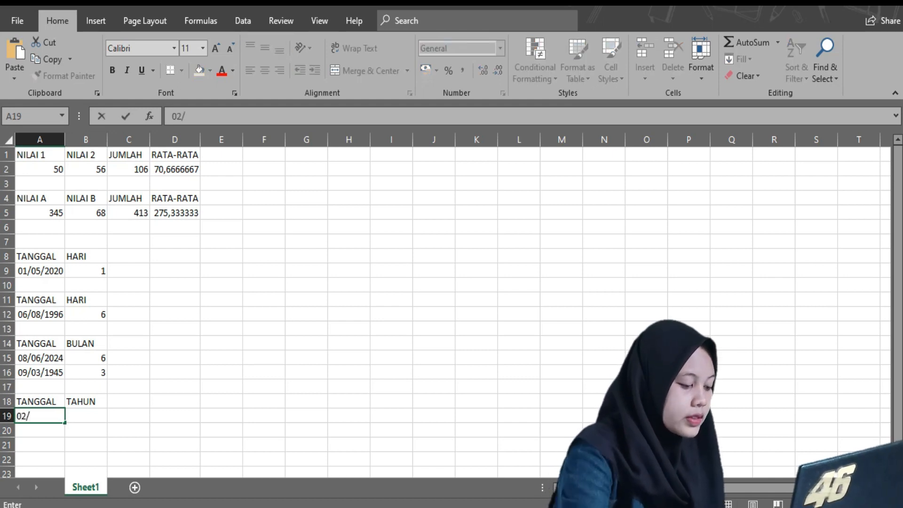
pyautogui.write('/4')
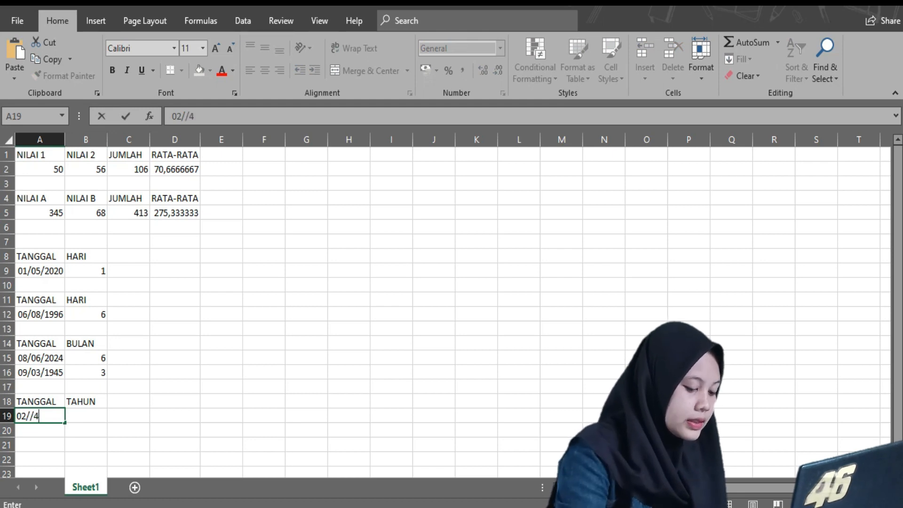
pyautogui.write('/2')
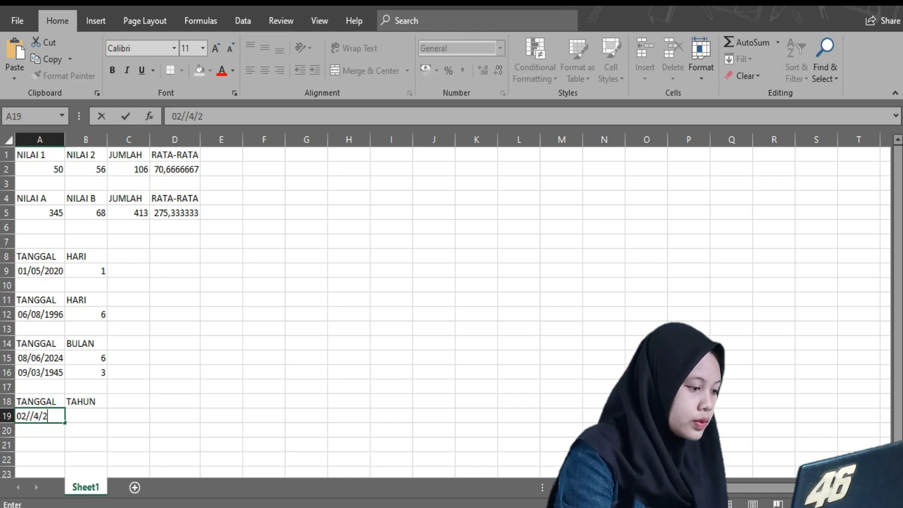
pyautogui.write('0')
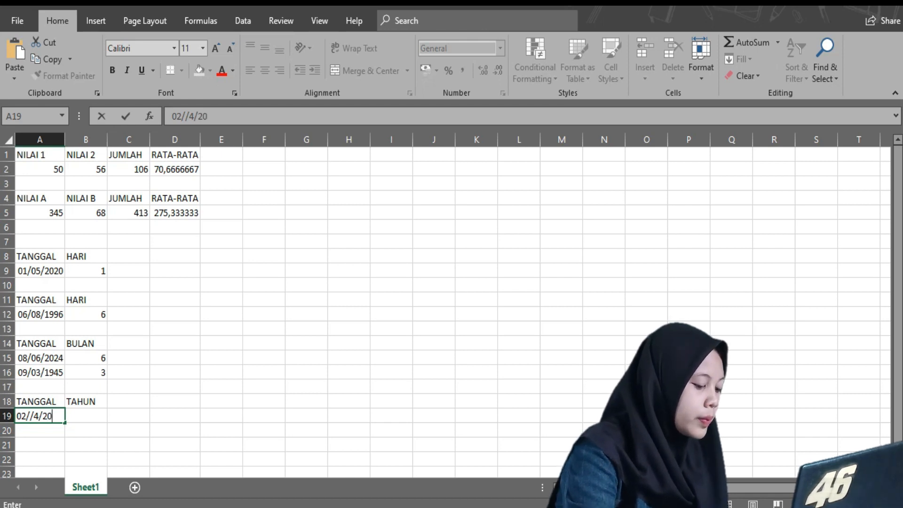
pyautogui.write('14')
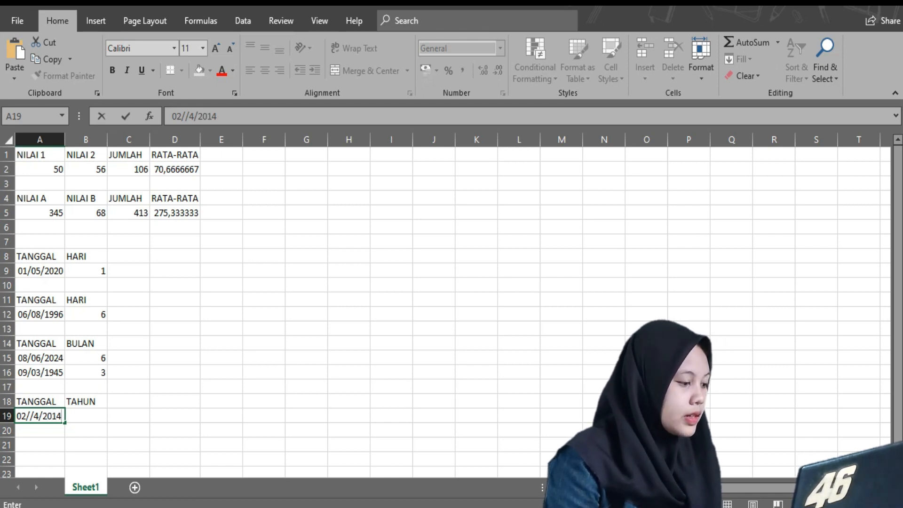
pyautogui.click(85, 415)
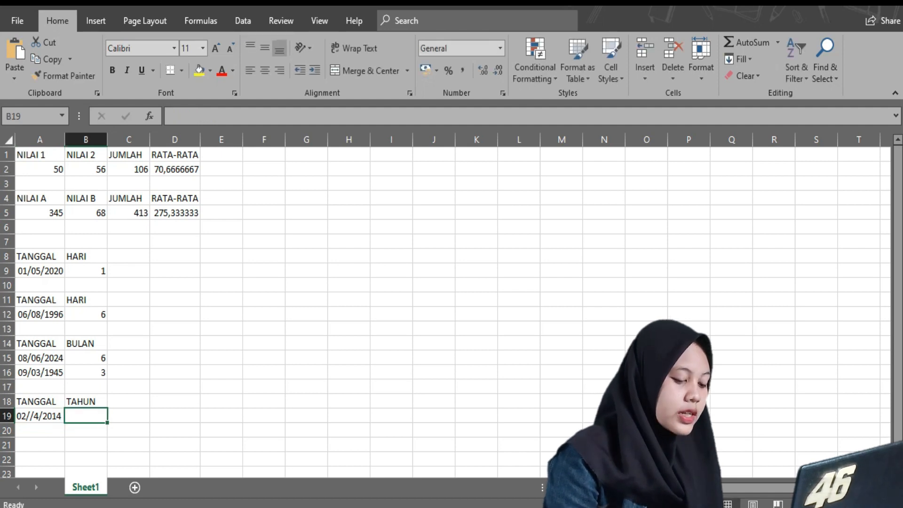
# Step: Try to extract the year from A19 into cell B19 under TAHUN with the YEAR function
pyautogui.write('=')
pyautogui.write('=Y')
pyautogui.write('EA')
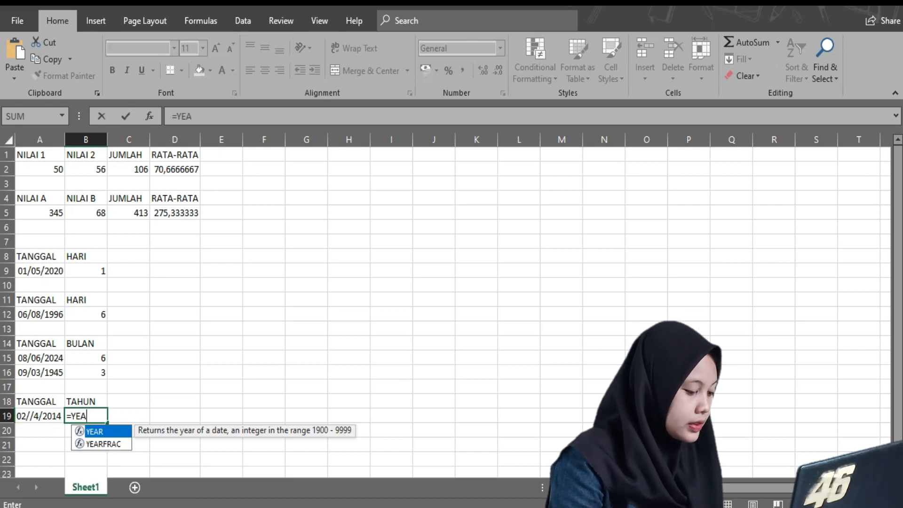
pyautogui.write('R')
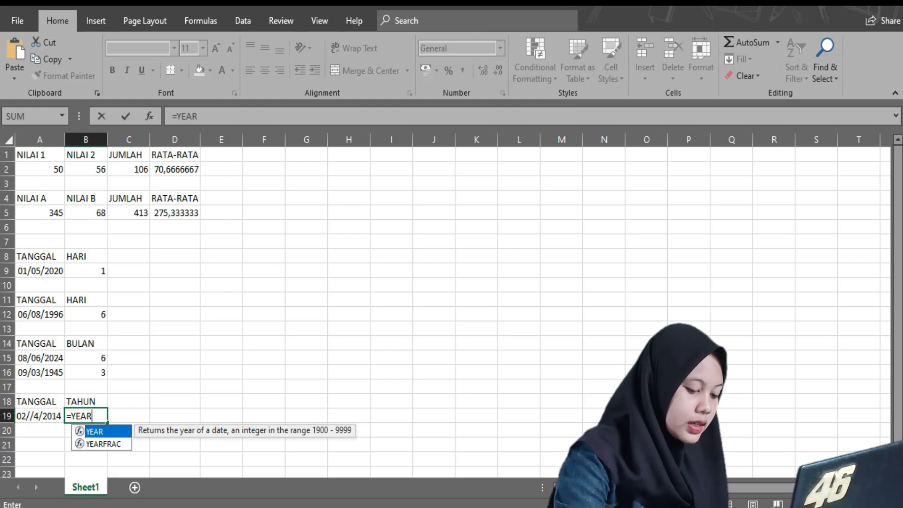
pyautogui.press('BackSpace')
pyautogui.write('(')
pyautogui.click(40, 415)
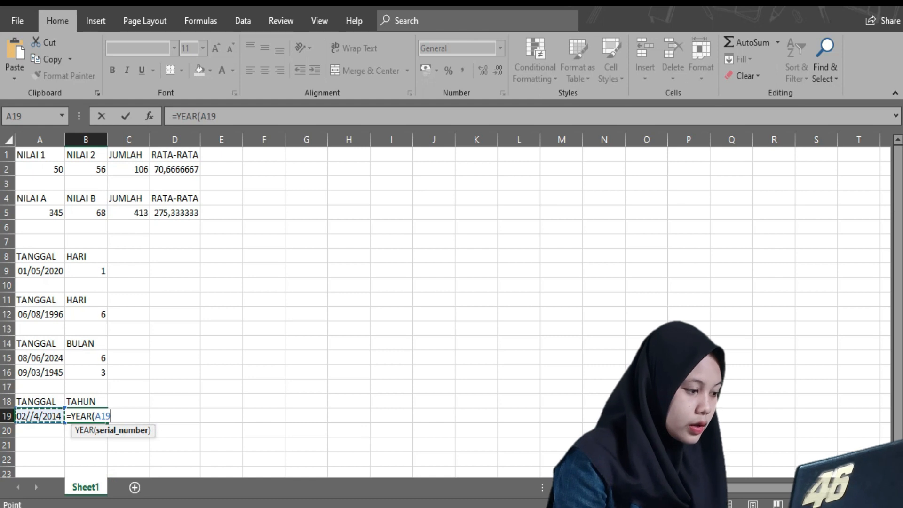
pyautogui.press('Return')
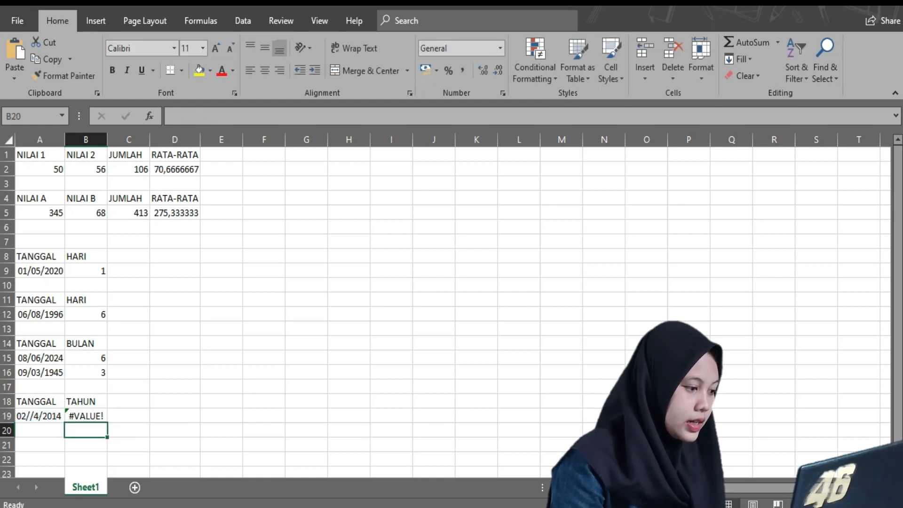
# Step: Clear the YEAR formula from B19 and re-enter the date in A19 as 02/04/2014
pyautogui.click(85, 415)
pyautogui.press('BackSpace')
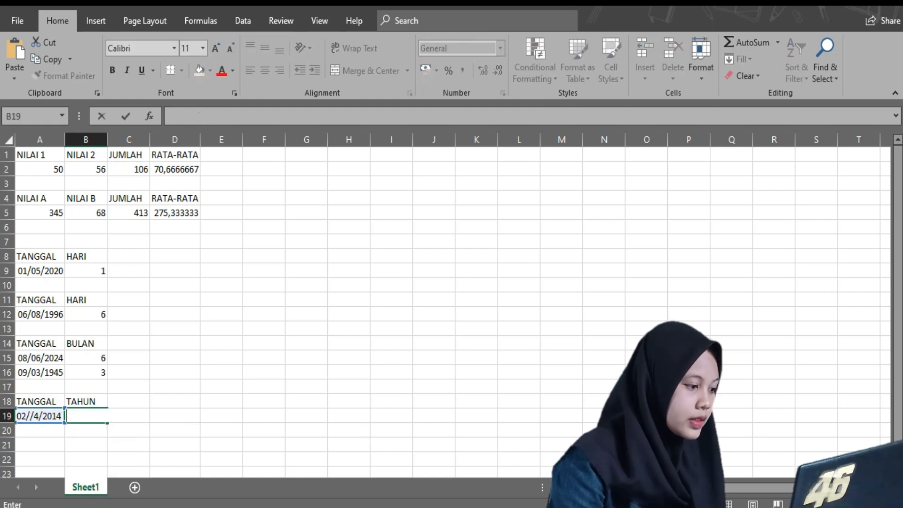
pyautogui.click(39, 415)
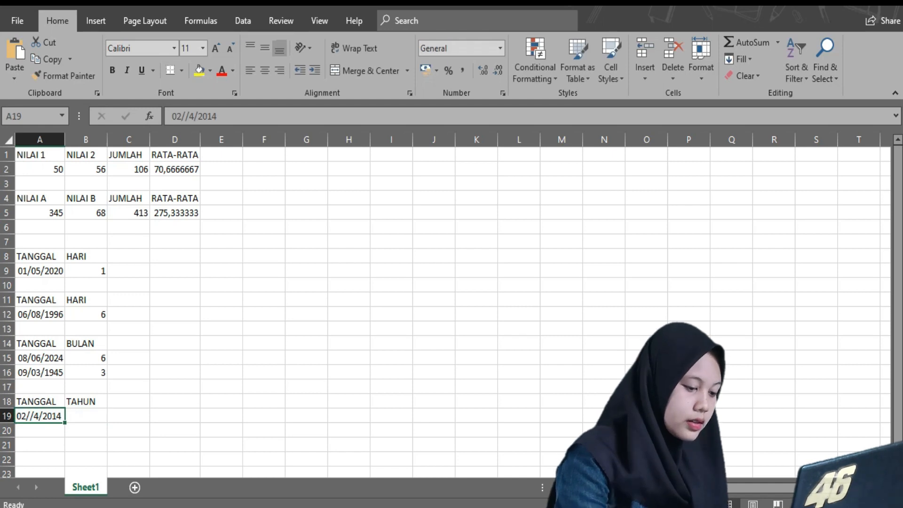
pyautogui.press('BackSpace')
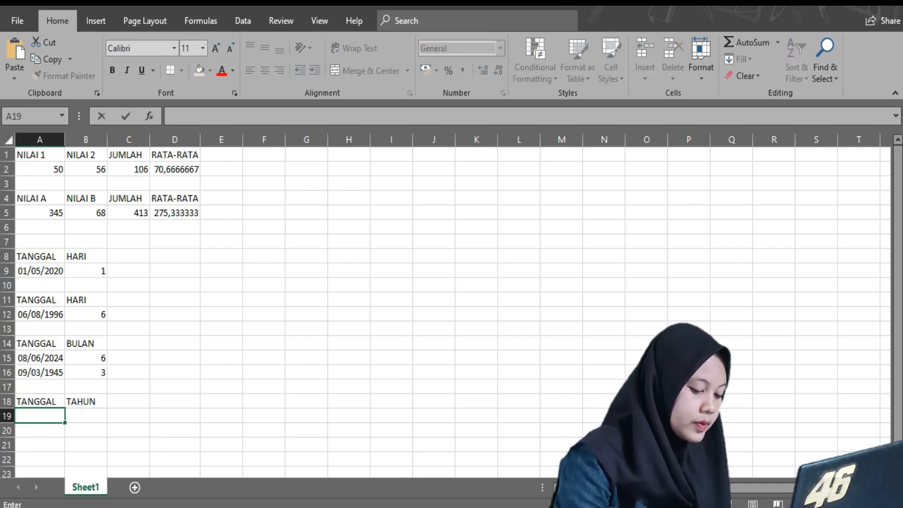
pyautogui.write('02')
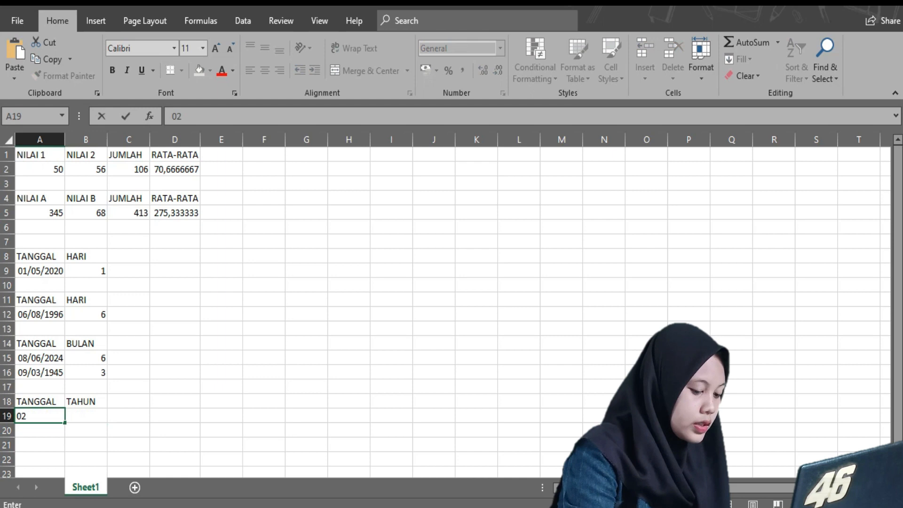
pyautogui.write('/04/2014')
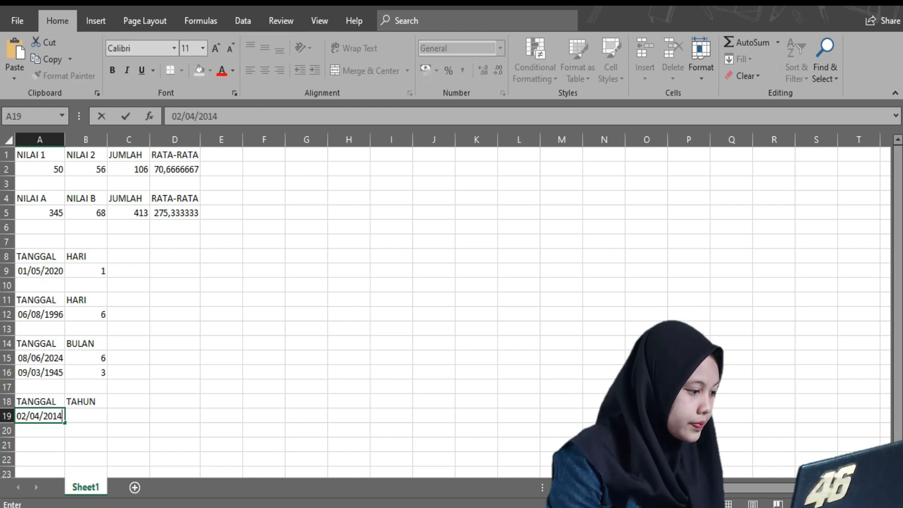
# Step: Extract the year from the date in A19 into cell B19 under TAHUN with the YEAR function
pyautogui.press('Tab')
pyautogui.write('=')
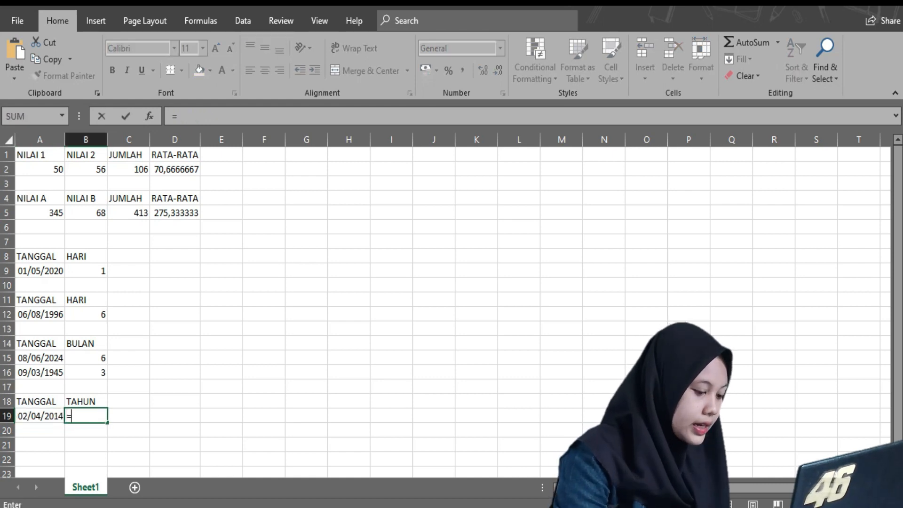
pyautogui.write('Y')
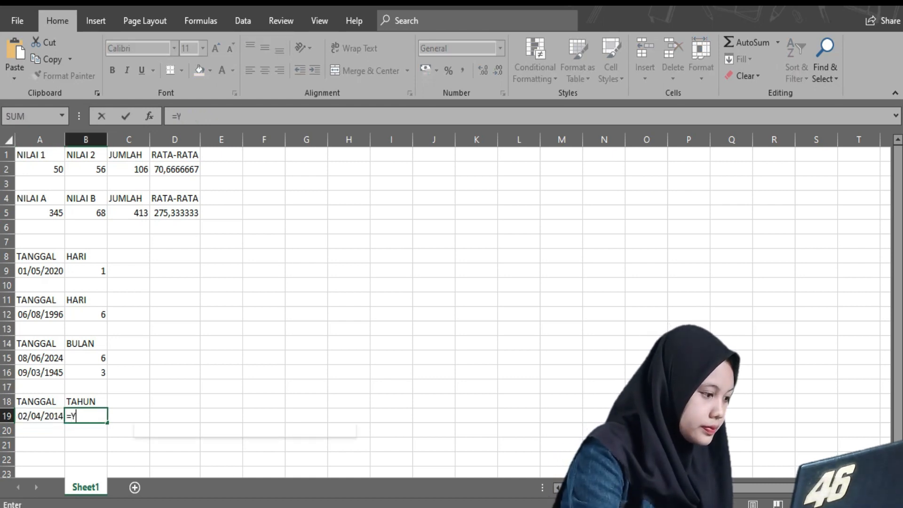
pyautogui.write('EAR')
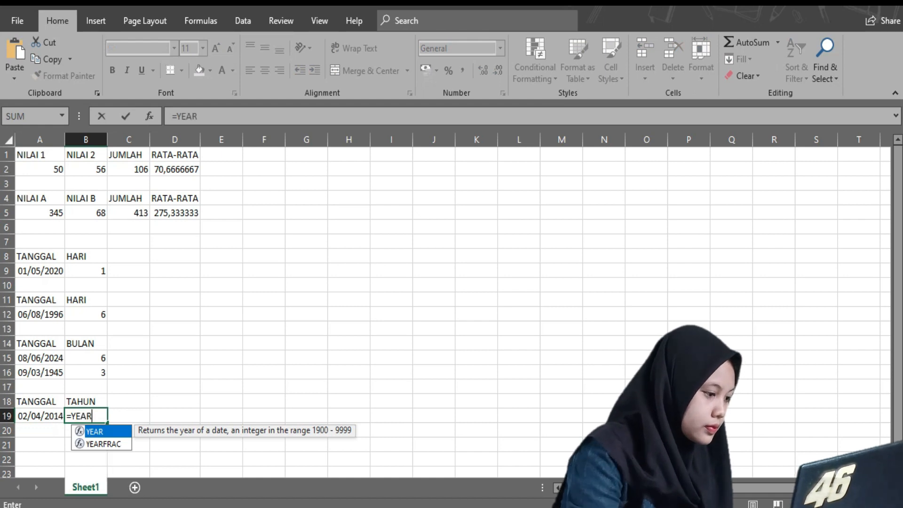
pyautogui.write('(')
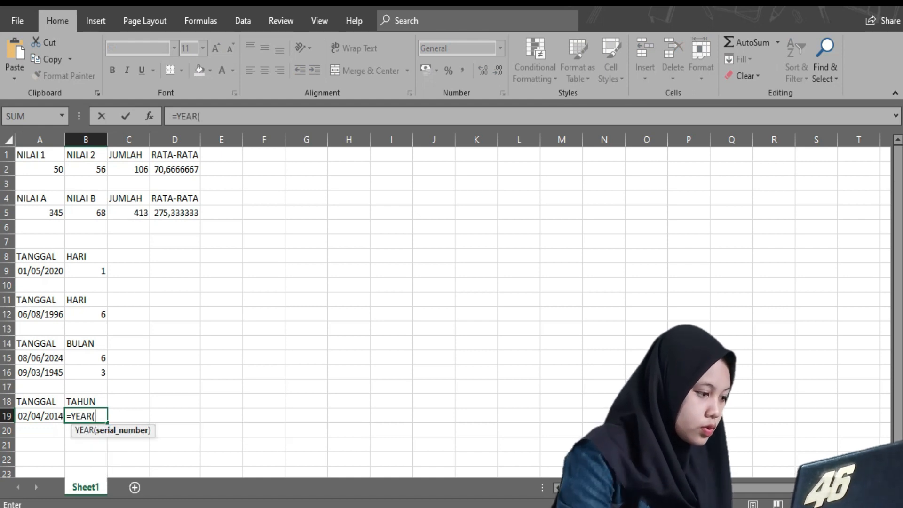
pyautogui.click(40, 415)
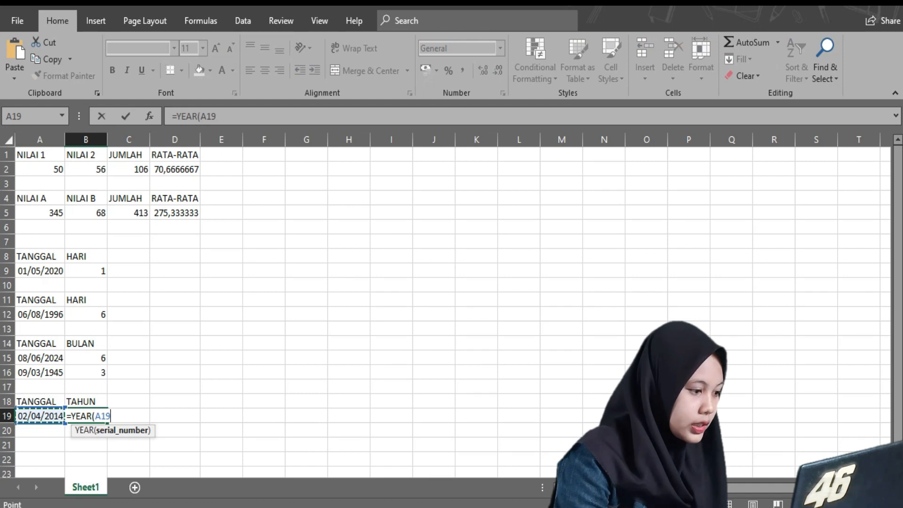
pyautogui.press('Return')
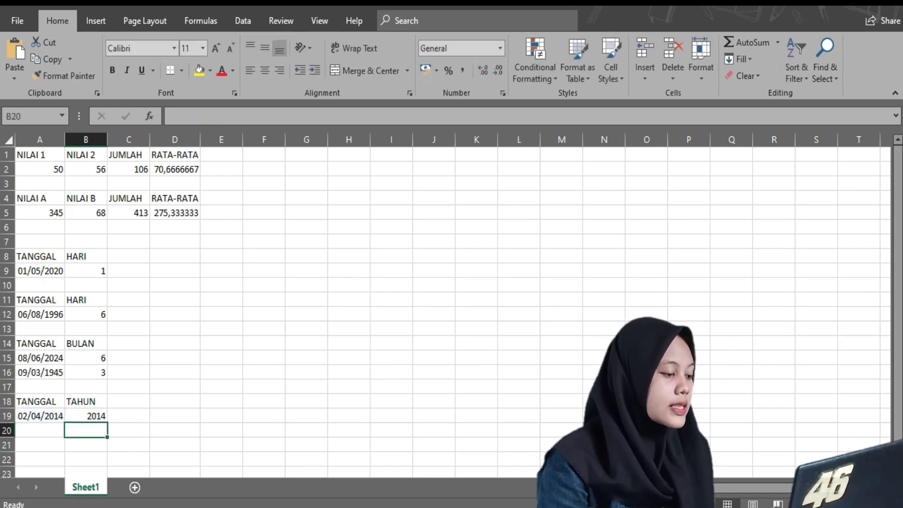
# Step: Enter the date 06/05/2019 in cell A20 under the fourth TANGGAL heading
pyautogui.click(40, 430)
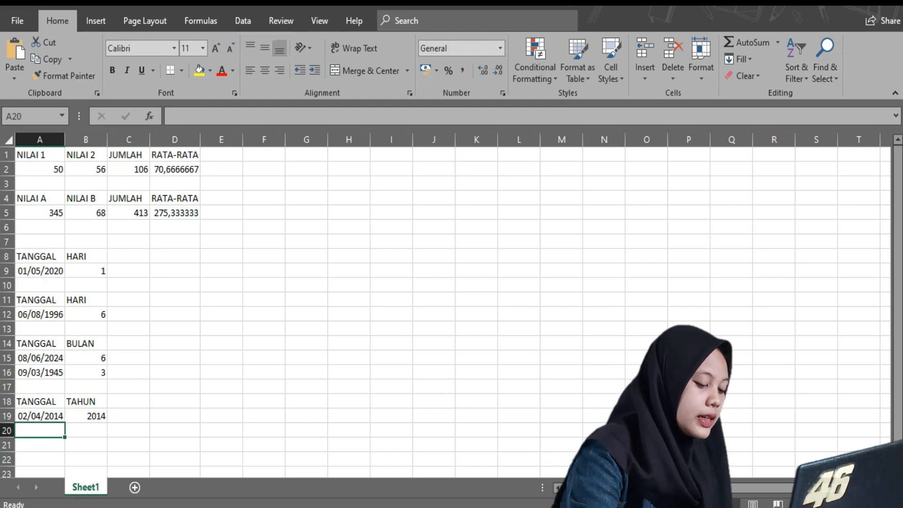
pyautogui.write('0')
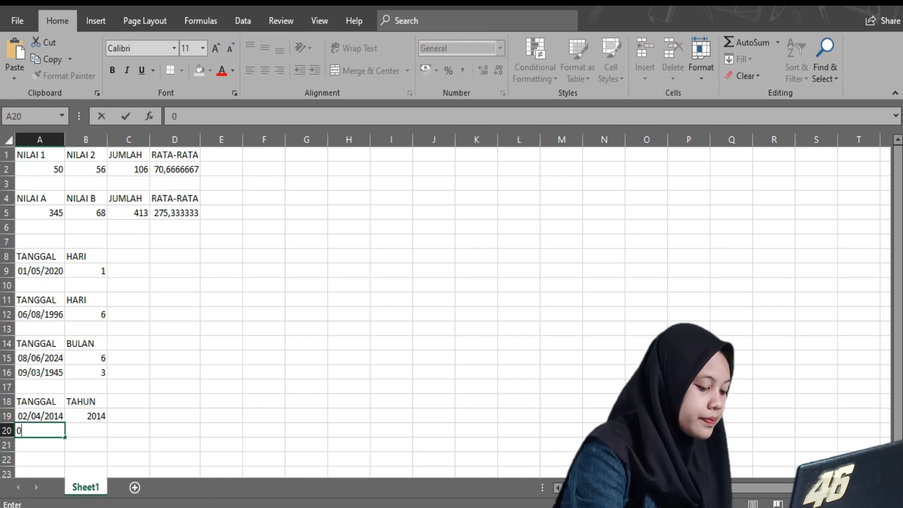
pyautogui.write('6/05/')
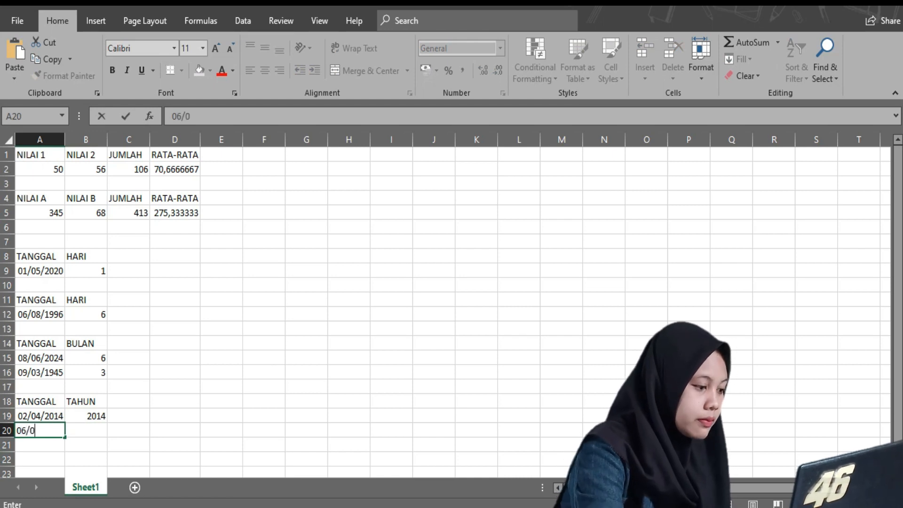
pyautogui.write('20')
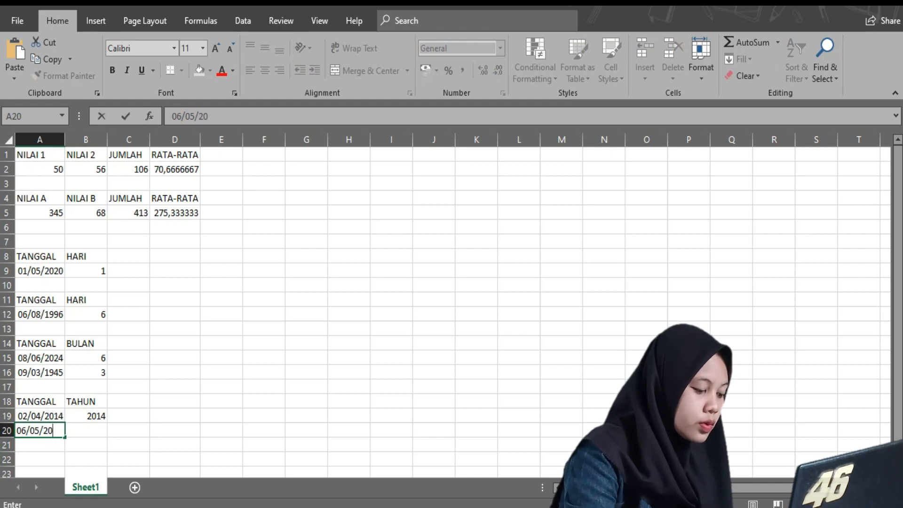
pyautogui.write('19')
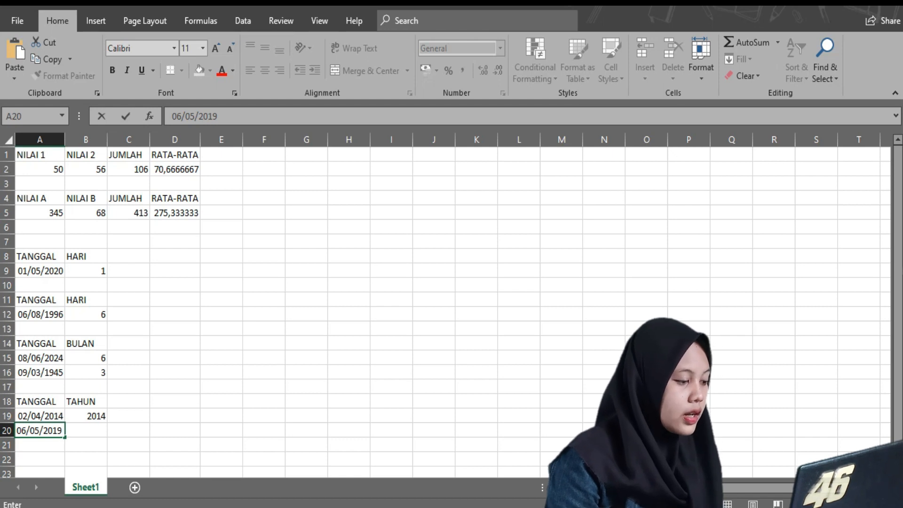
# Step: Extract the year from the date in A20 into cell B20 under TAHUN with the YEAR function
pyautogui.click(85, 430)
pyautogui.write('=')
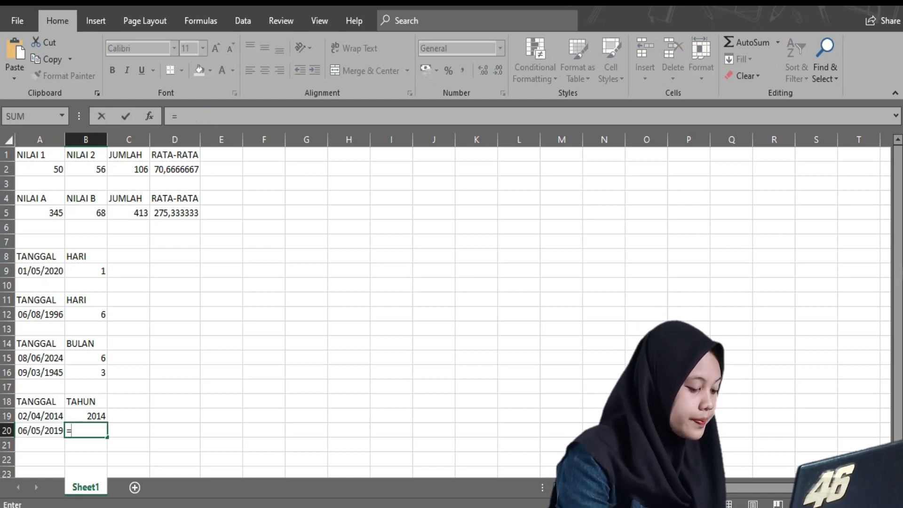
pyautogui.write('YEAR')
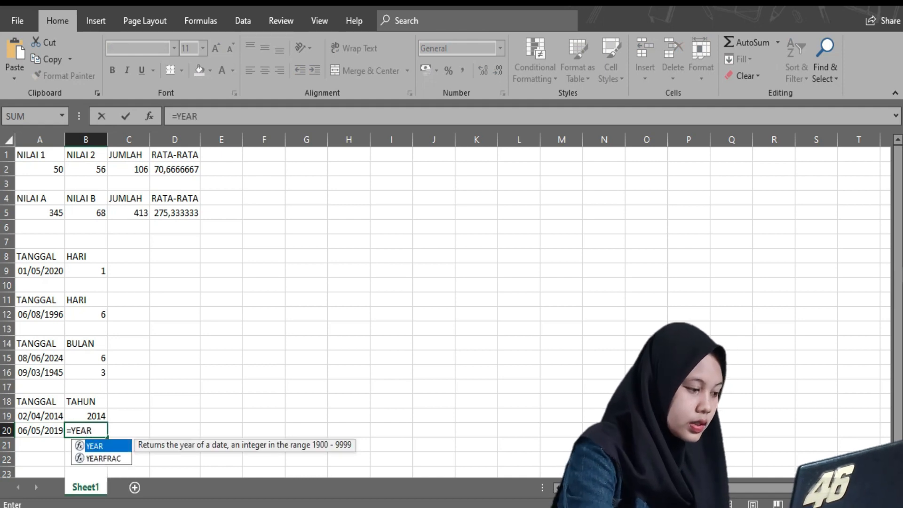
pyautogui.write('(')
pyautogui.click(40, 431)
pyautogui.press('Return')
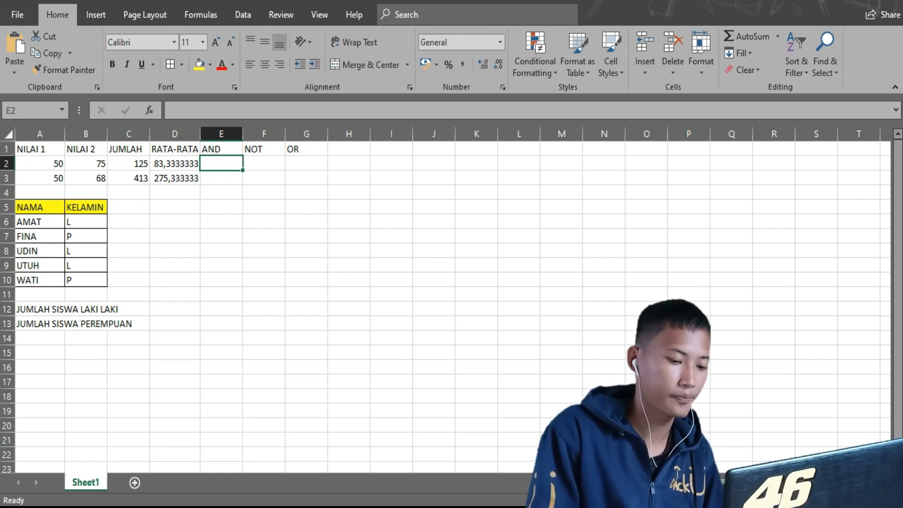
# Step: Try to enter an AND formula in cell E2 under the AND heading with A2 as its first argument
pyautogui.write('=')
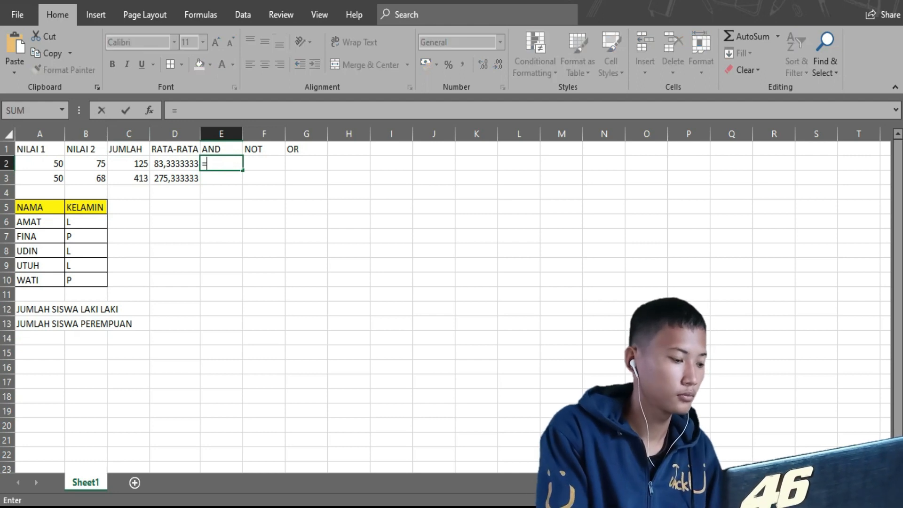
pyautogui.write('AND')
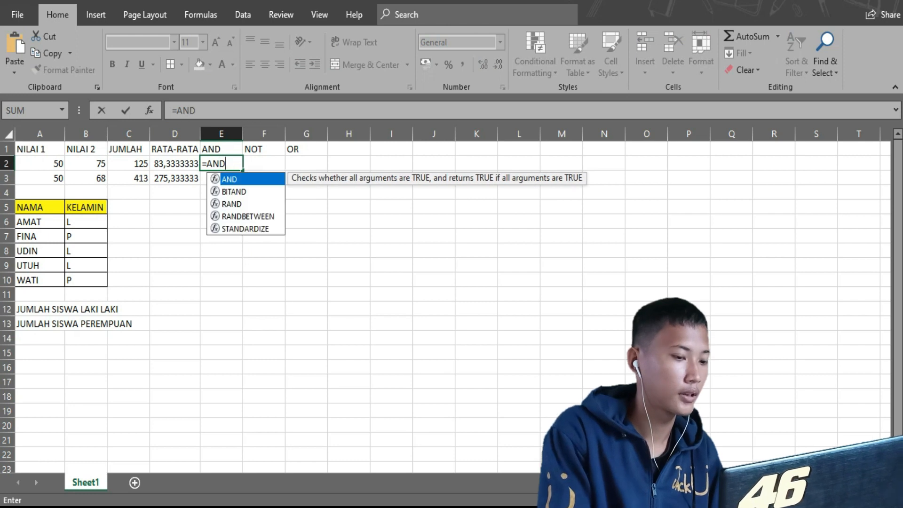
pyautogui.write('(')
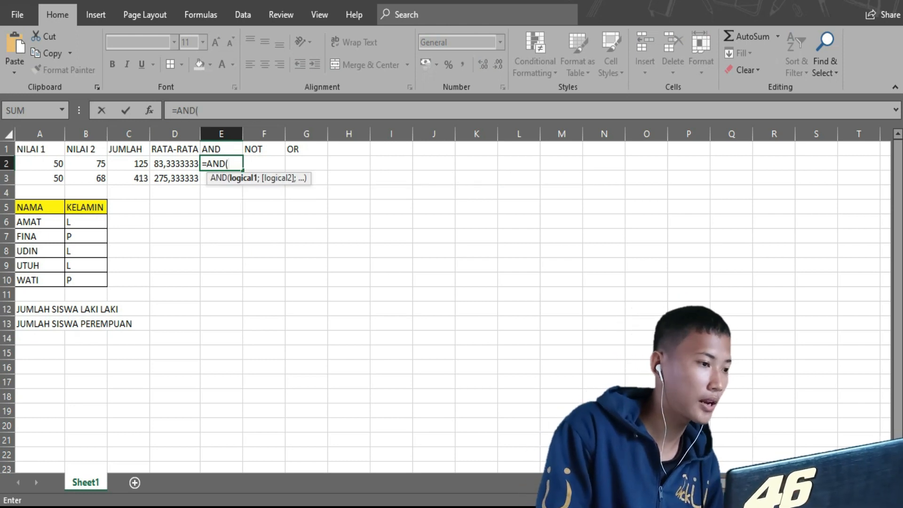
pyautogui.click(39, 163)
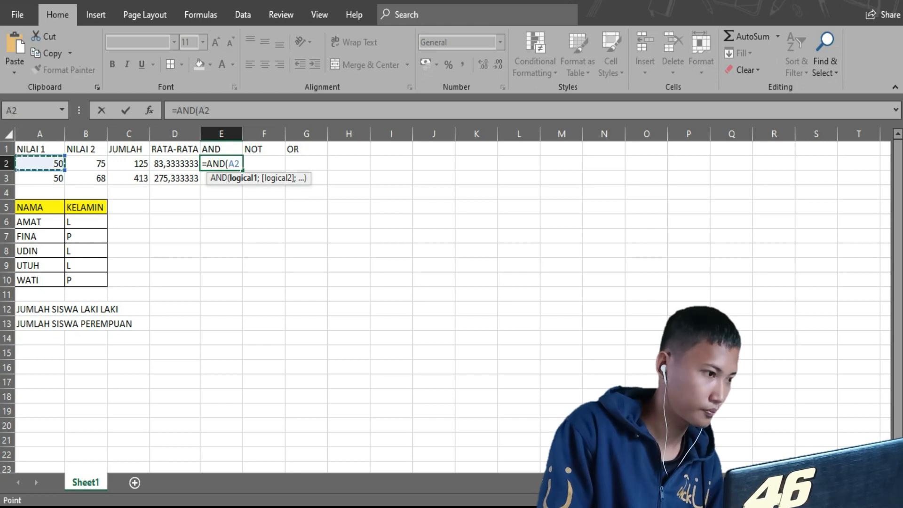
pyautogui.press('F2')
pyautogui.click(40, 163)
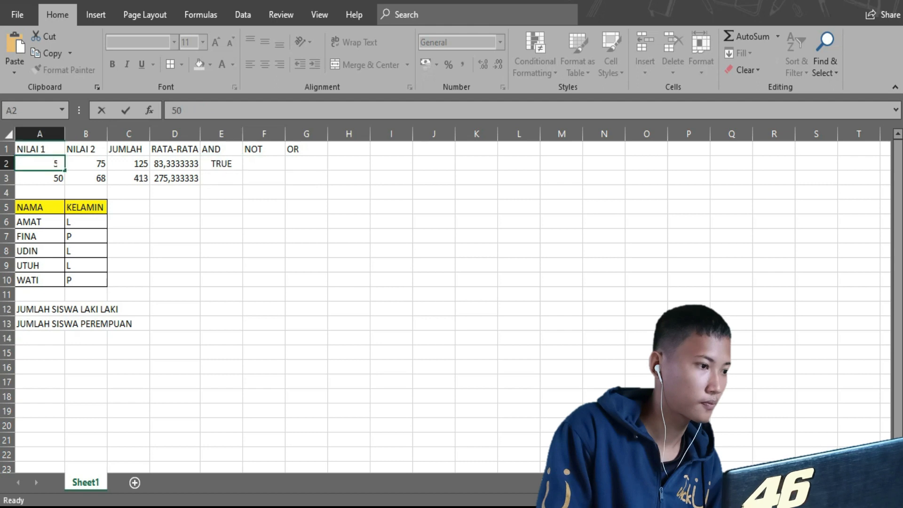
pyautogui.moveTo(65, 170); pyautogui.dragTo(65, 183)
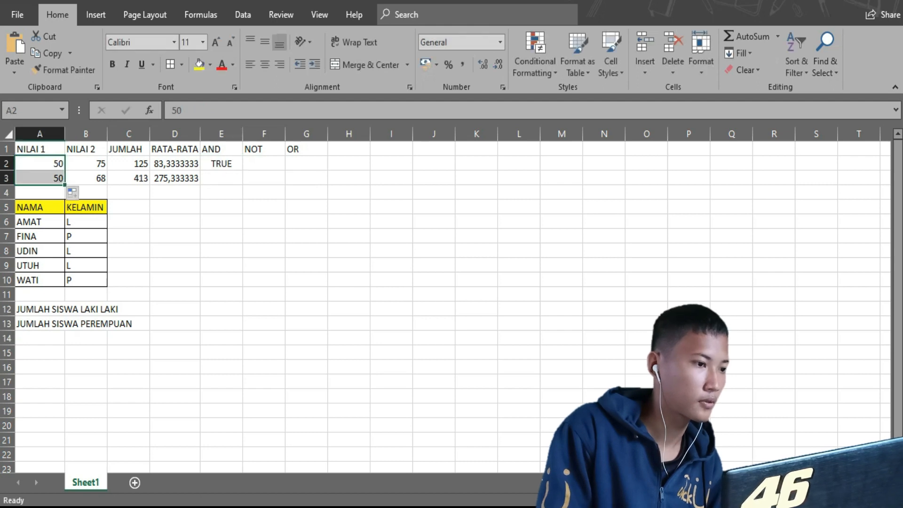
# Step: Clear E2 and try to retype its AND formula with A2, adding B2 as the second argument
pyautogui.click(221, 163)
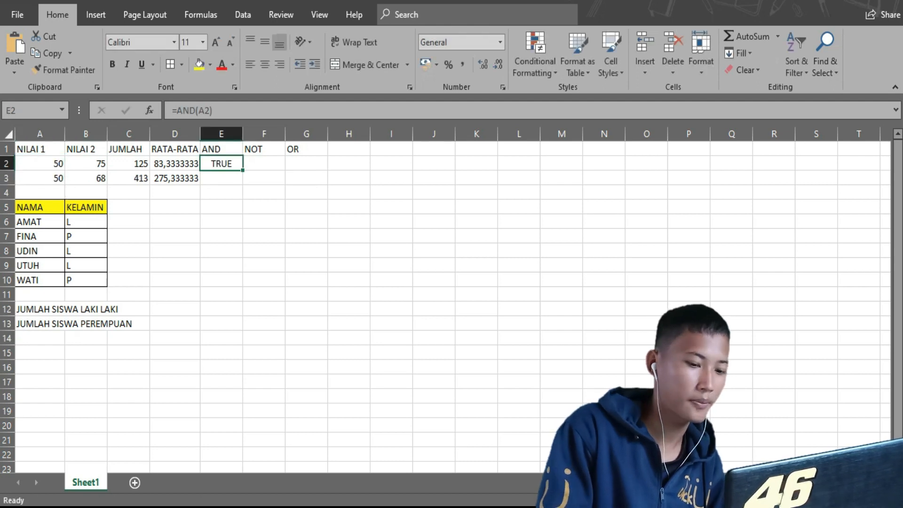
pyautogui.press('BackSpace')
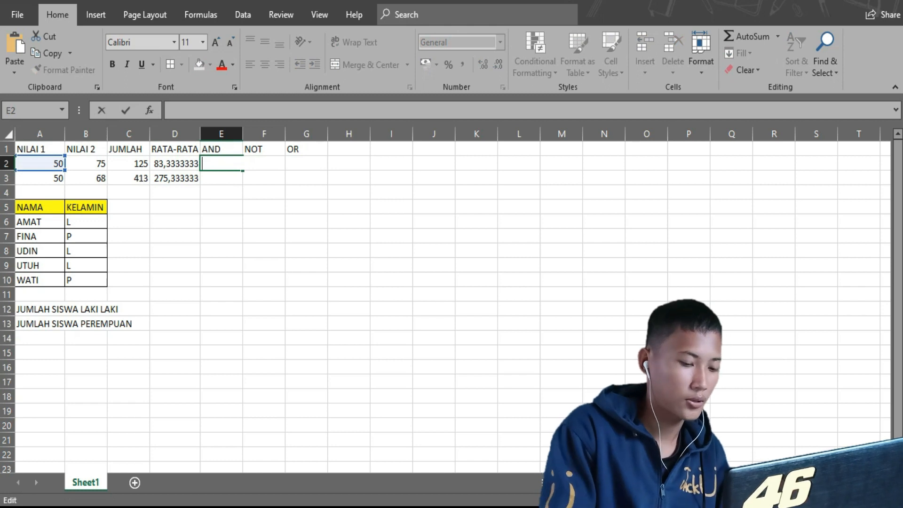
pyautogui.write('=')
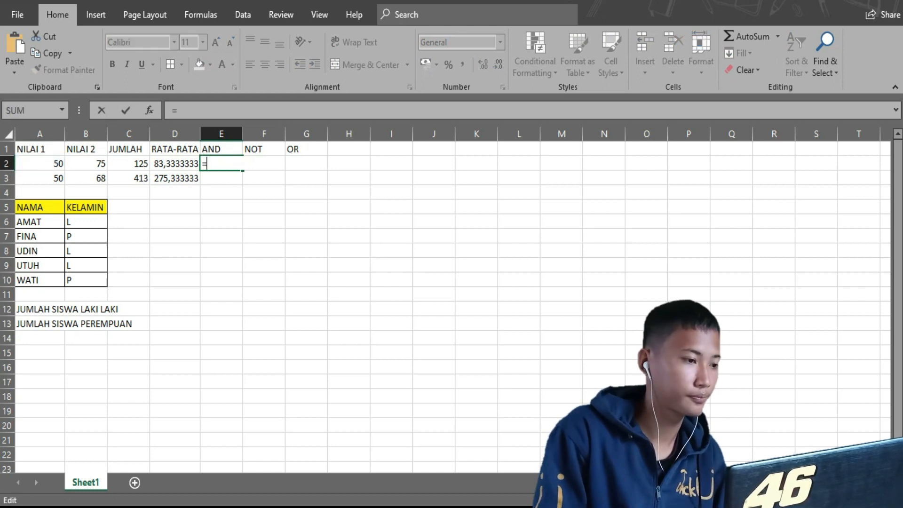
pyautogui.write('AND')
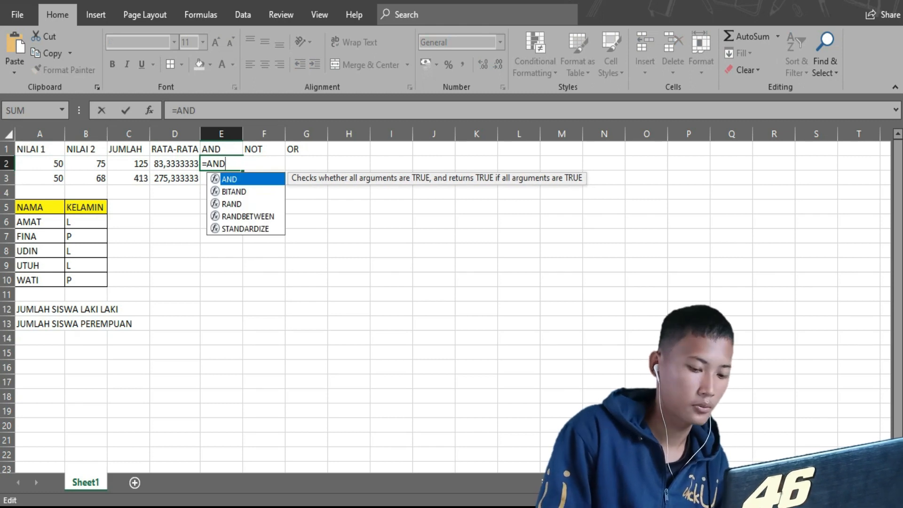
pyautogui.write('(')
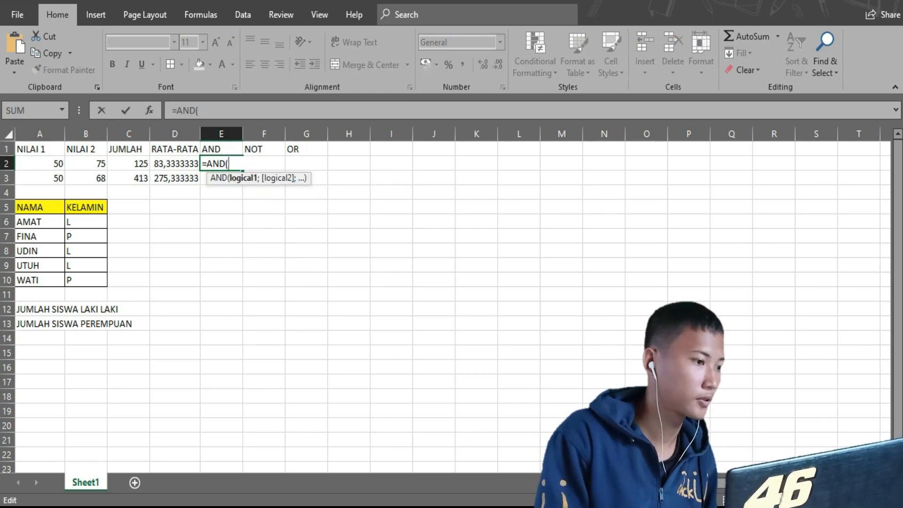
pyautogui.write('A2')
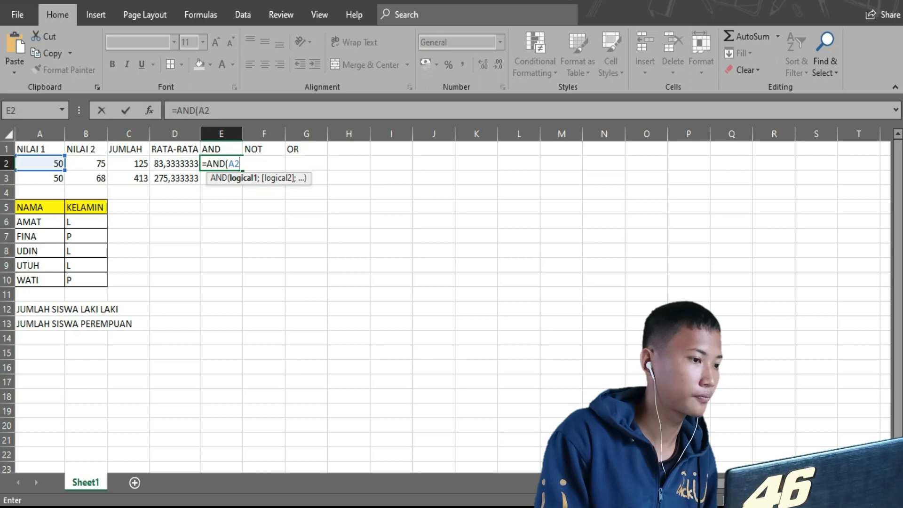
pyautogui.doubleClick(88, 163)
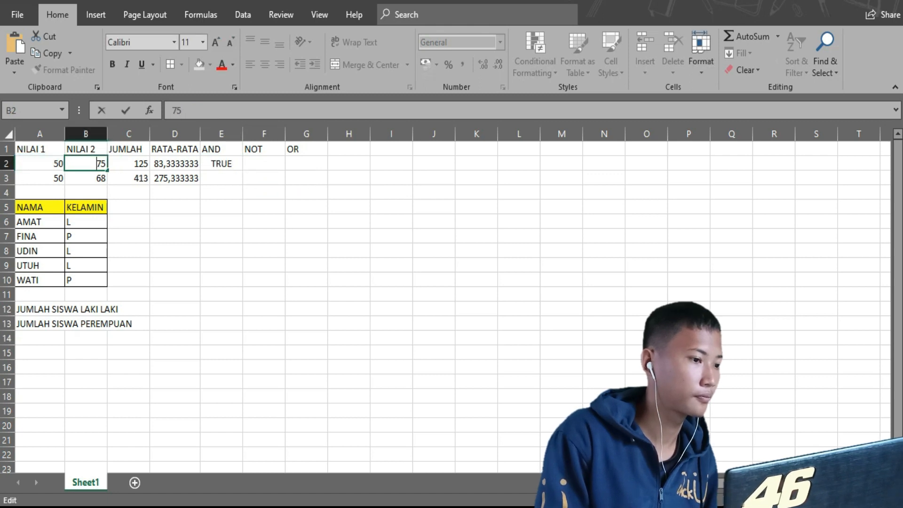
pyautogui.click(221, 164)
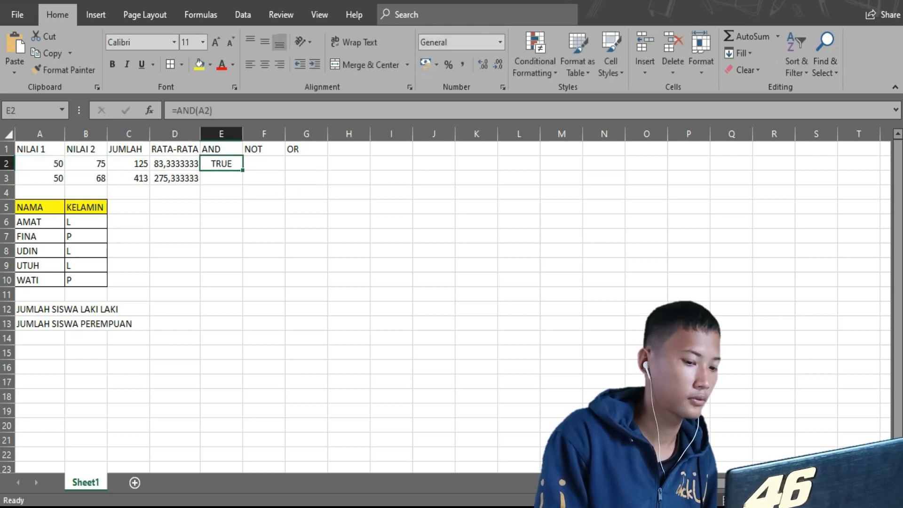
# Step: Replace the formula in cell E2 with an AND function over the range A2:B2
pyautogui.press('BackSpace')
pyautogui.press('F2')
pyautogui.write('=')
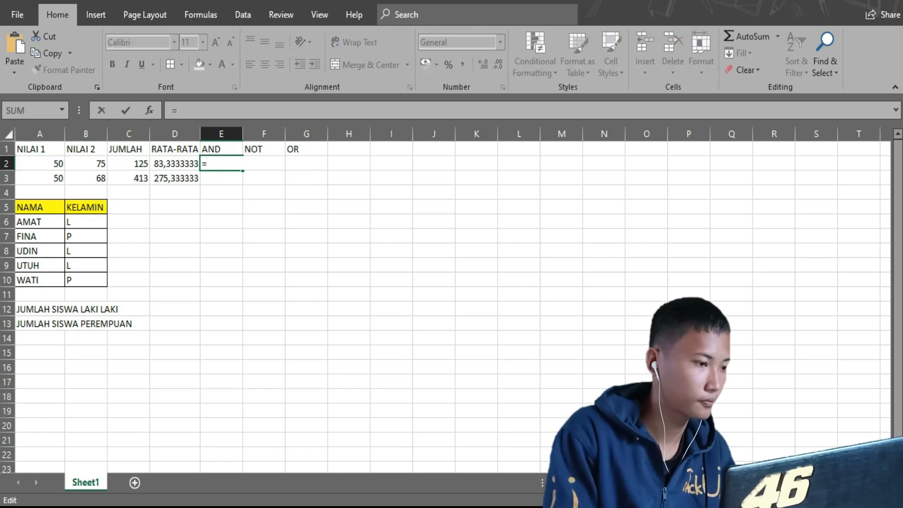
pyautogui.write('AND')
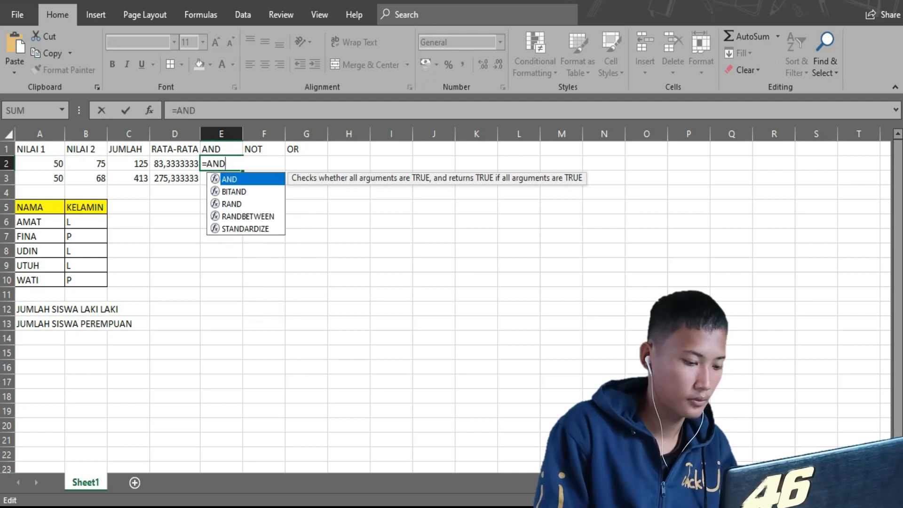
pyautogui.write('(')
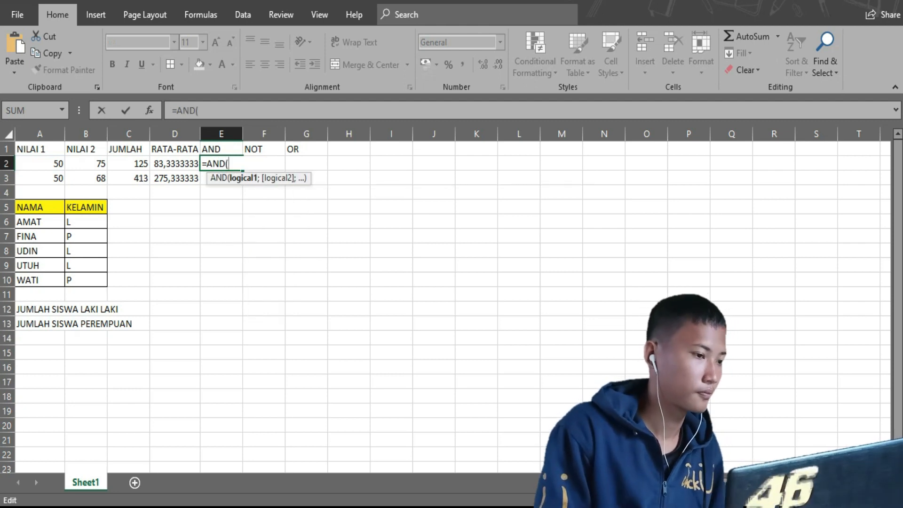
pyautogui.click(40, 164)
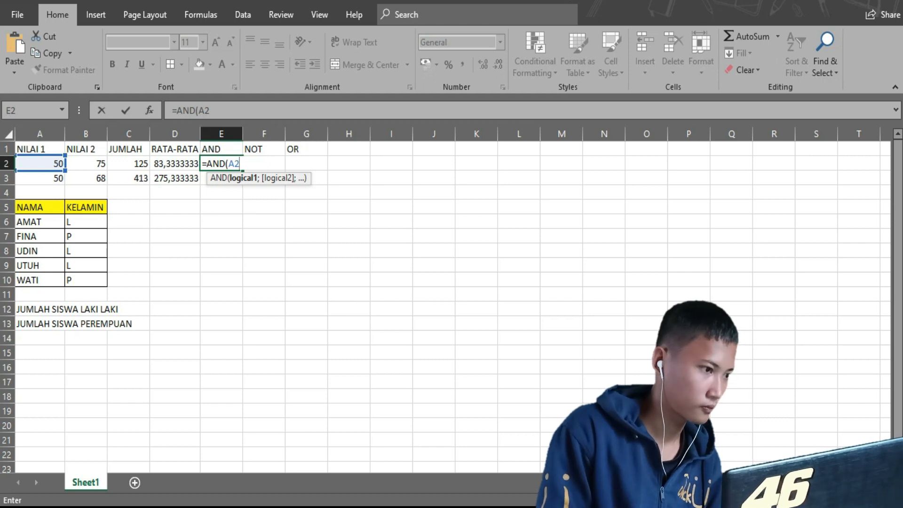
pyautogui.write(':B2')
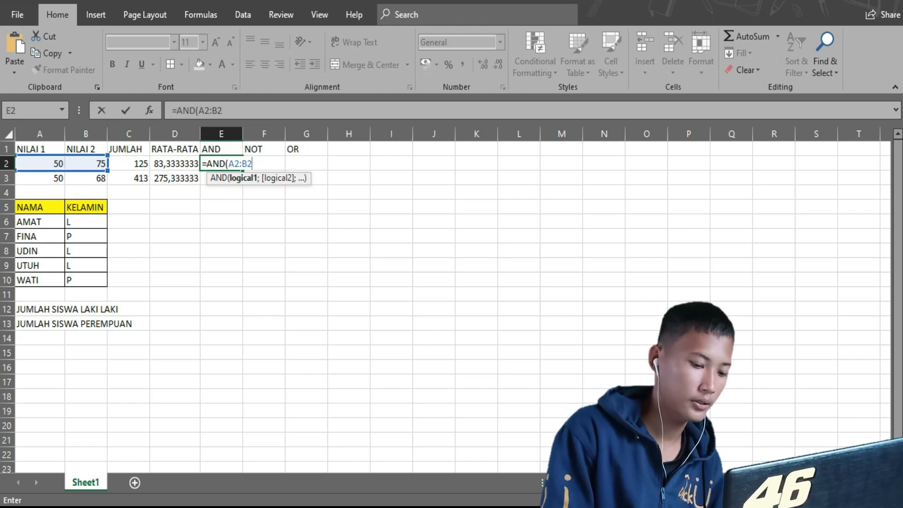
pyautogui.press('Return')
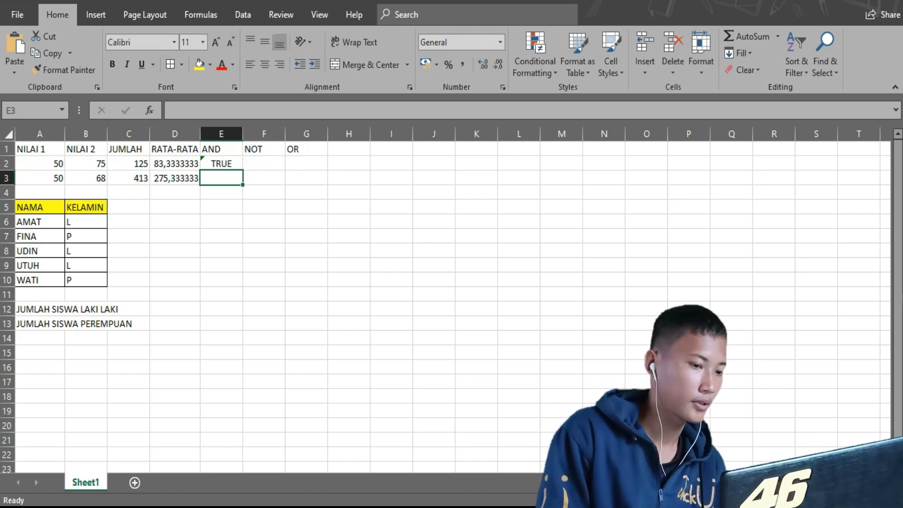
# Step: Enter an AND formula over the range A3:B3 in cell E3 under the AND heading
pyautogui.write('=')
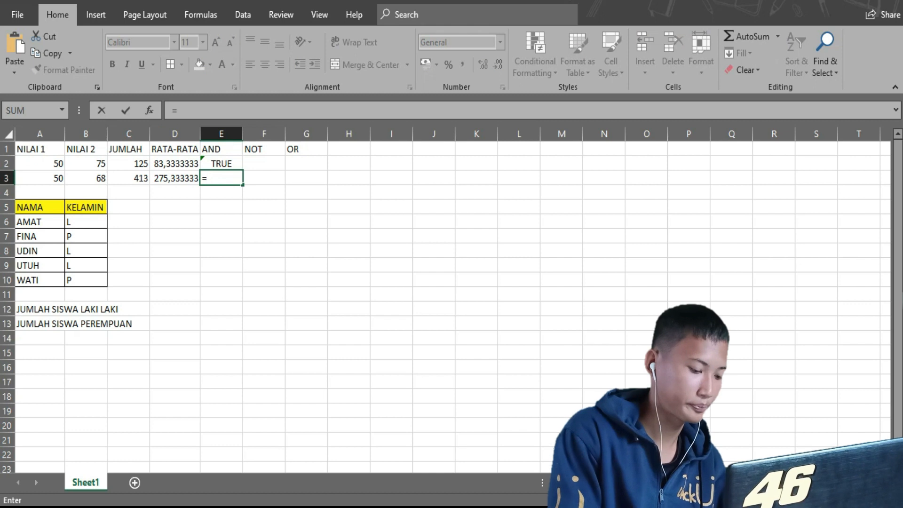
pyautogui.write('AND')
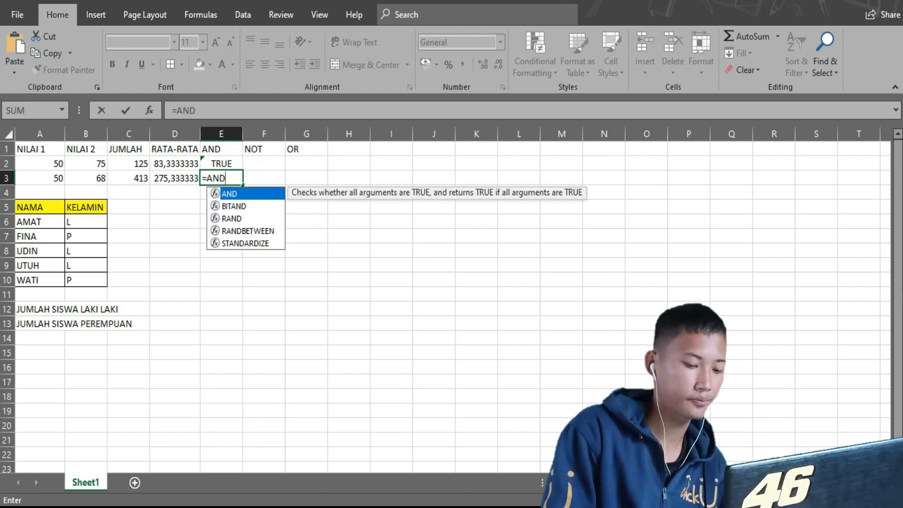
pyautogui.write('(')
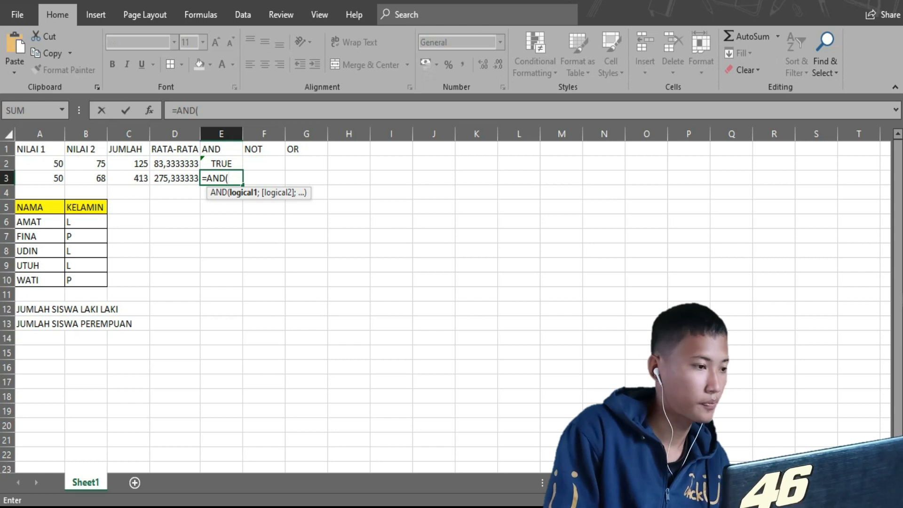
pyautogui.click(40, 178)
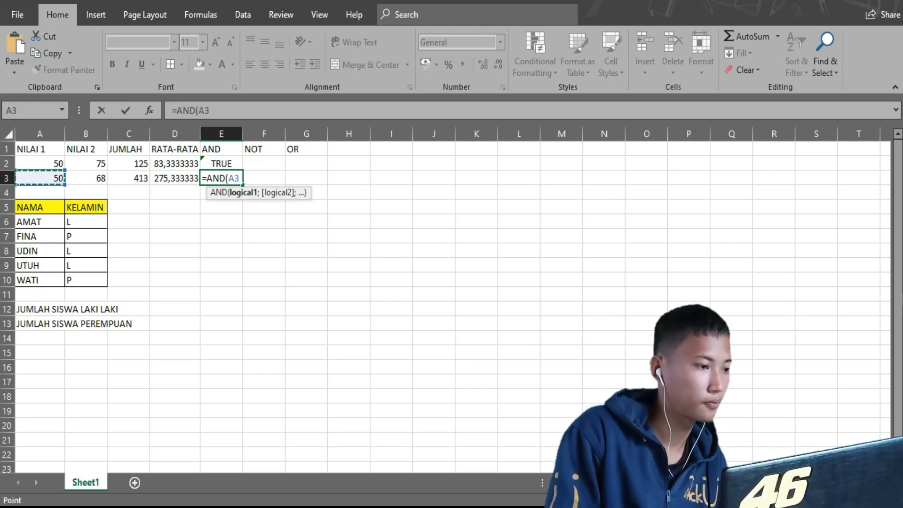
pyautogui.write('>')
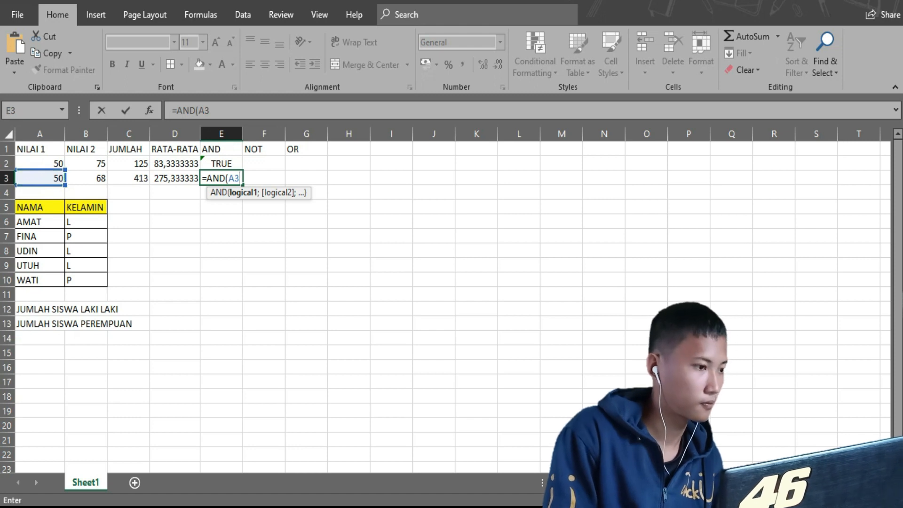
pyautogui.write(':B3')
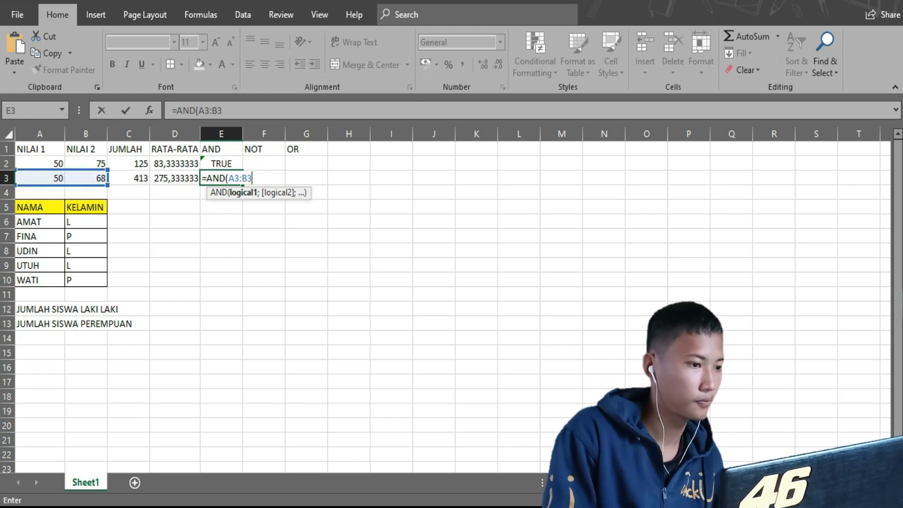
pyautogui.press('Return')
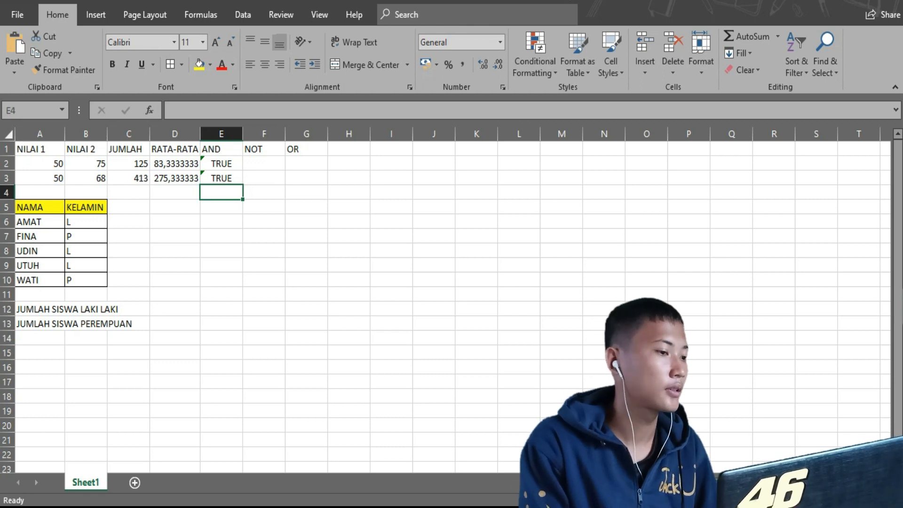
# Step: Try to enter a NOT formula over the range A2:B2 in cell F2 under the NOT heading
pyautogui.click(263, 163)
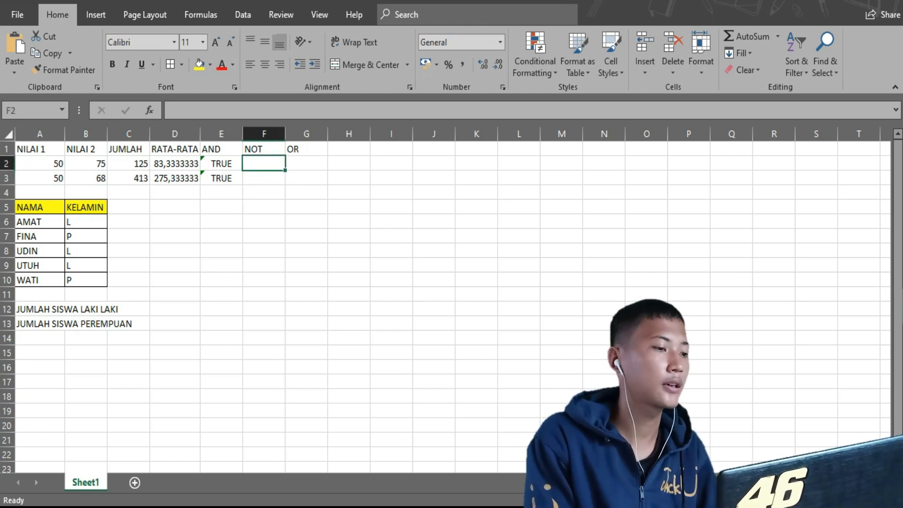
pyautogui.click(263, 149)
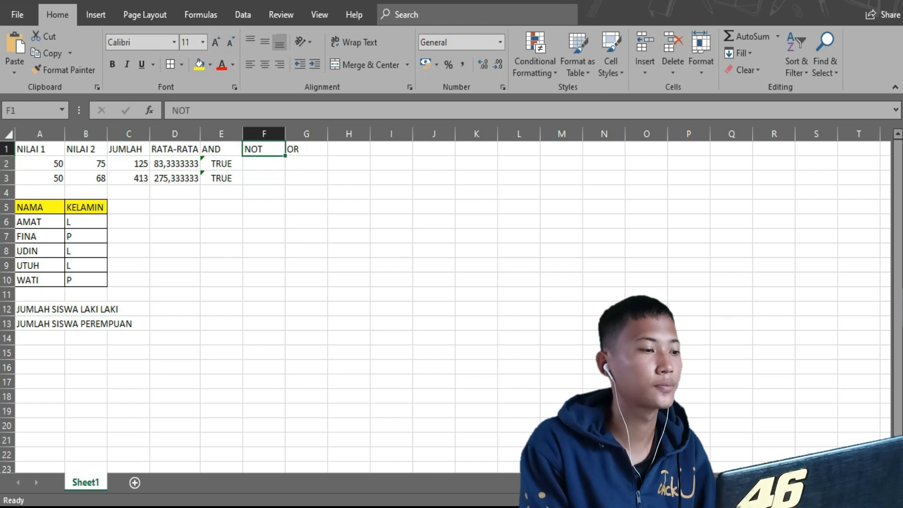
pyautogui.click(263, 163)
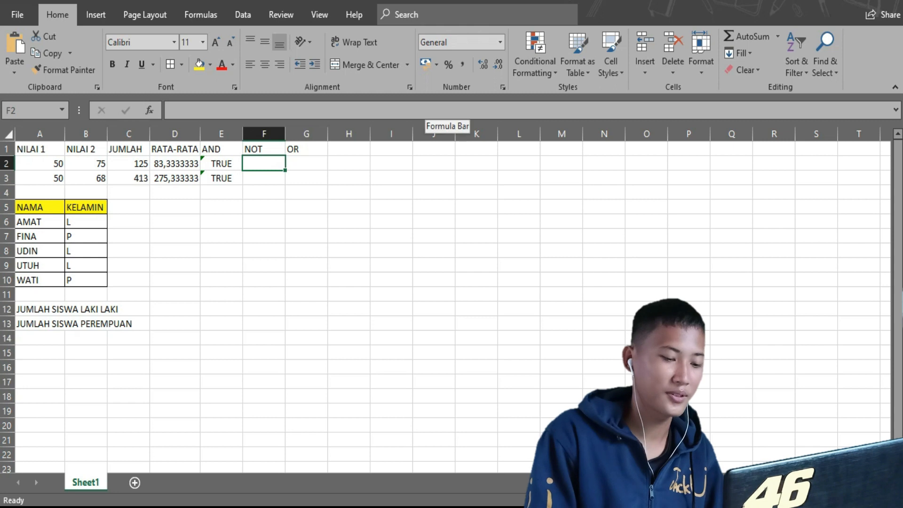
pyautogui.write('=')
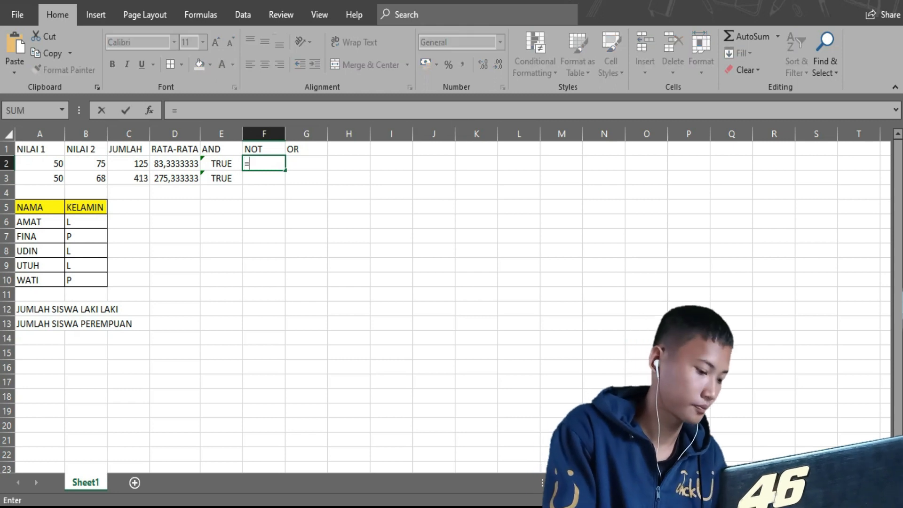
pyautogui.write('N')
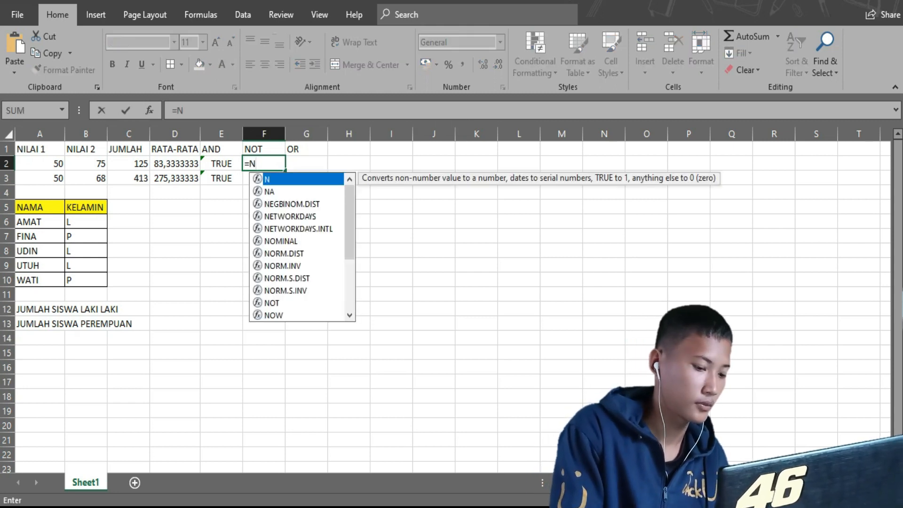
pyautogui.write('OT')
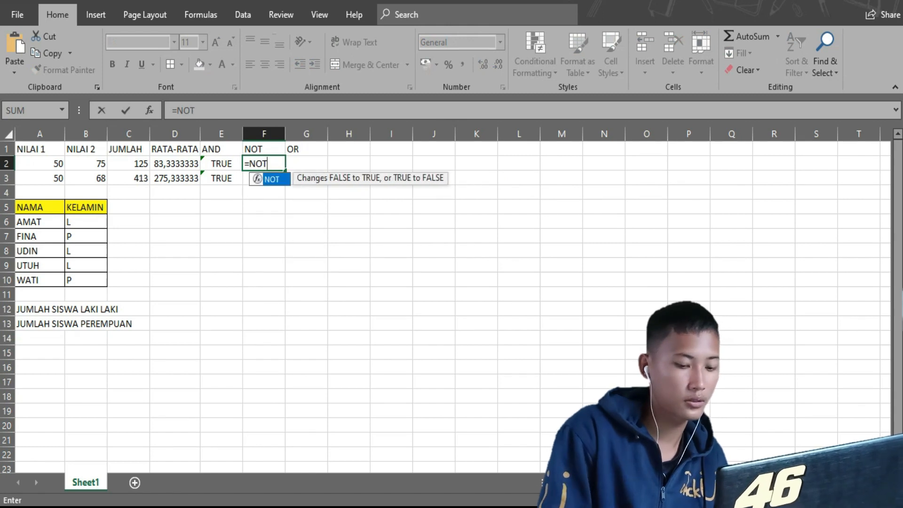
pyautogui.write('(')
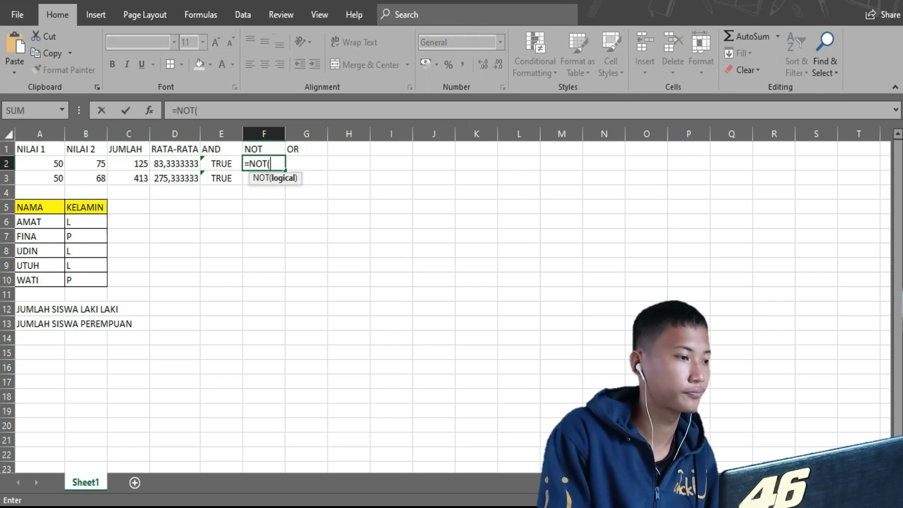
pyautogui.click(40, 164)
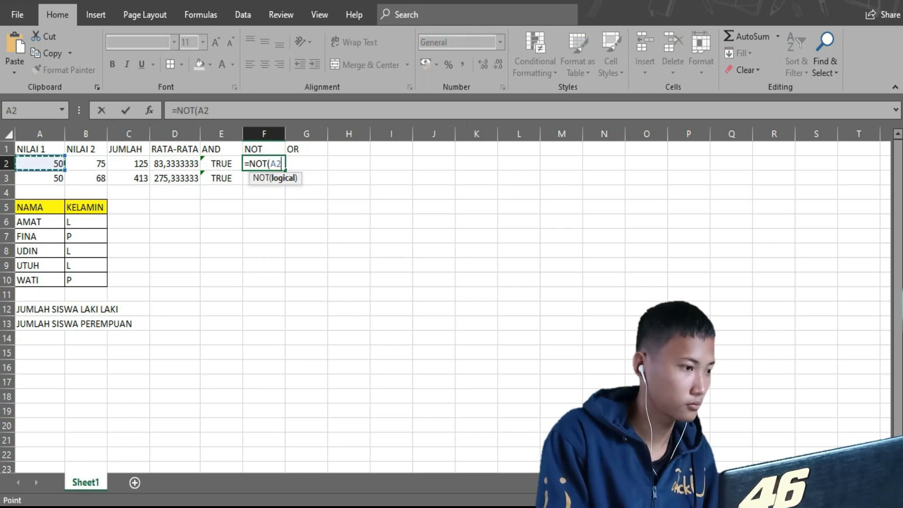
pyautogui.write(':B2')
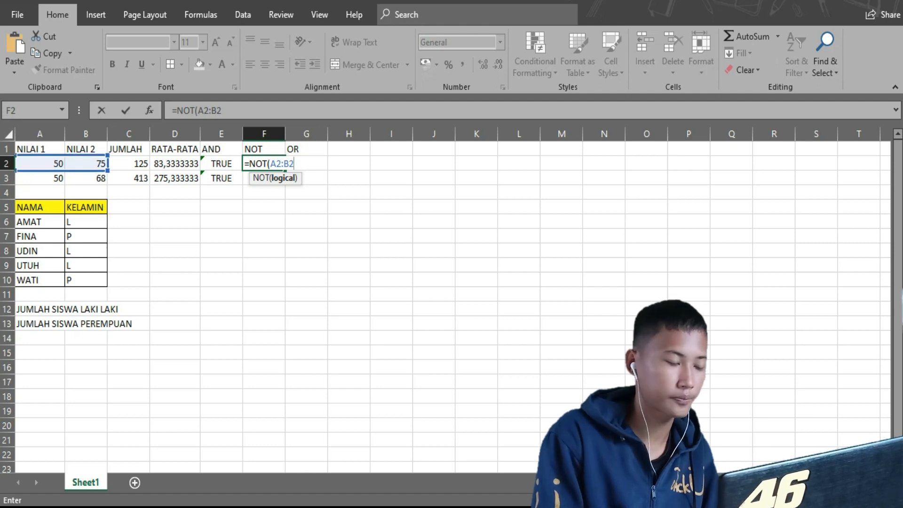
pyautogui.press('Return')
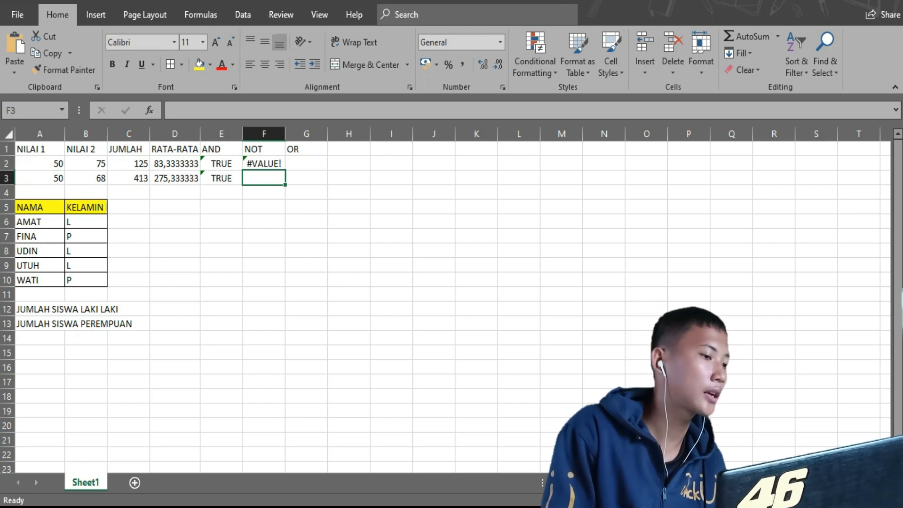
# Step: Replace the formula in cell F2 with a NOT function over the range A2:D2
pyautogui.click(264, 163)
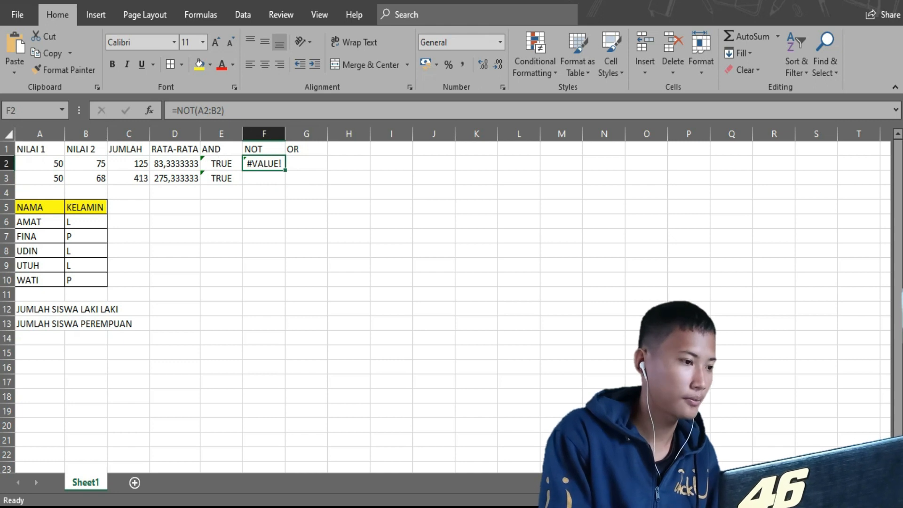
pyautogui.press('BackSpace')
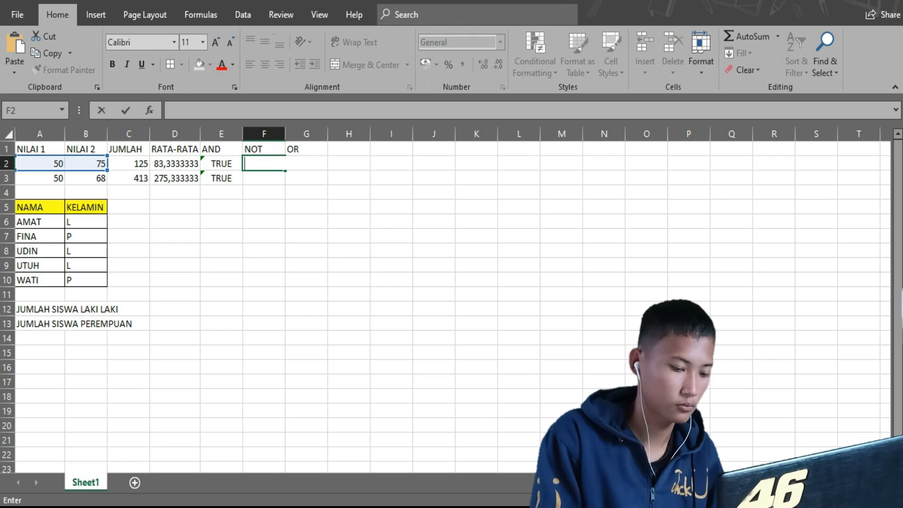
pyautogui.write('=')
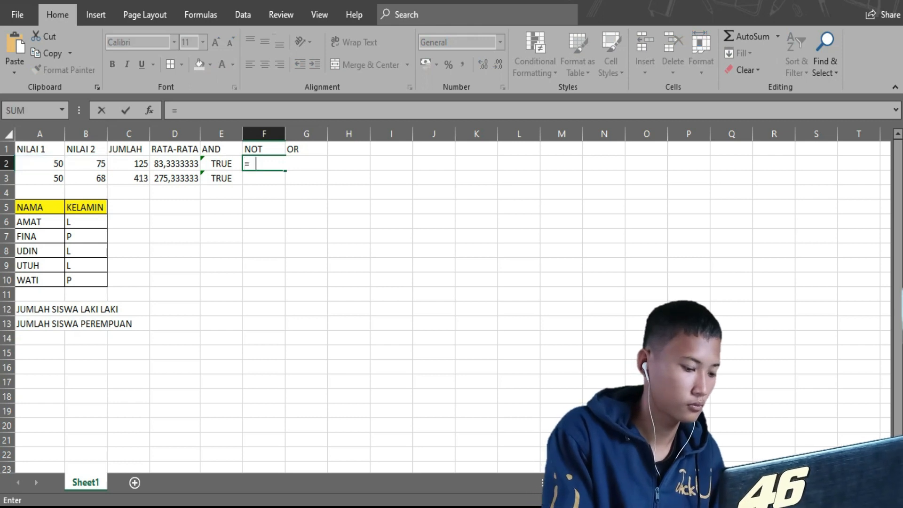
pyautogui.write('NOT')
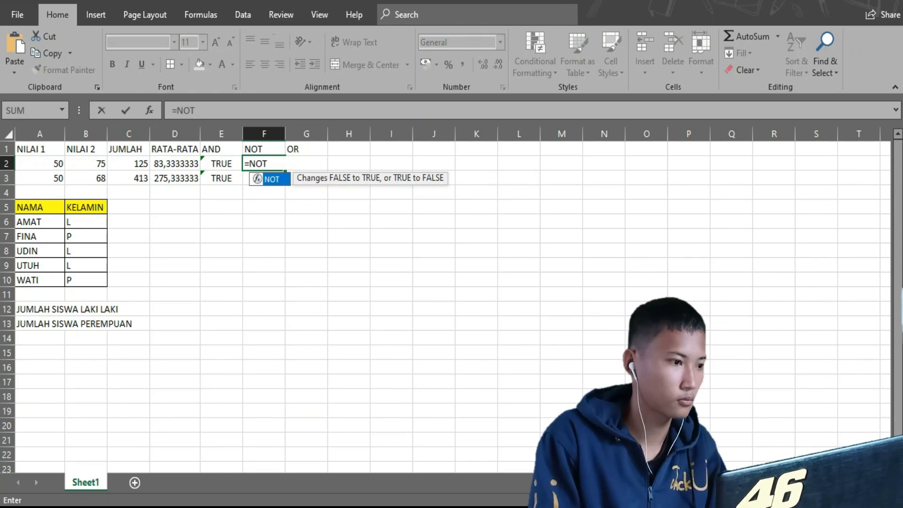
pyautogui.write('(')
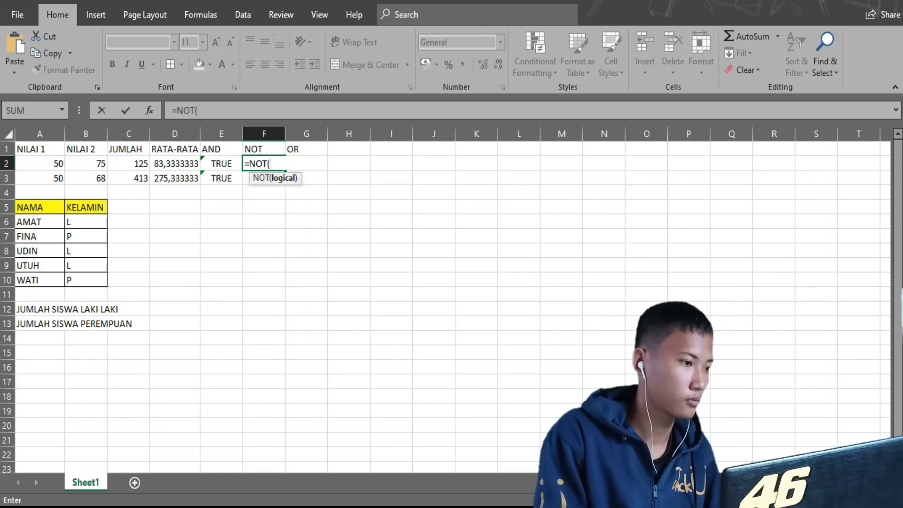
pyautogui.moveTo(47, 164); pyautogui.dragTo(195, 167)
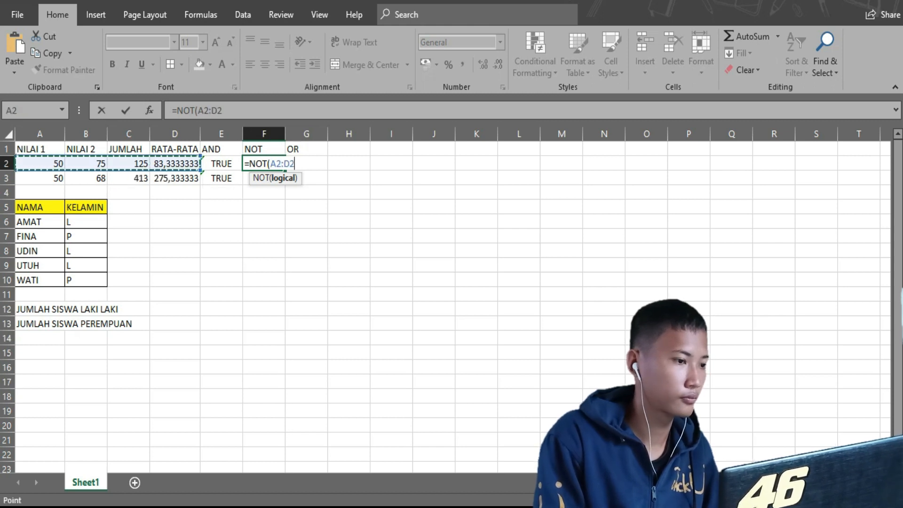
pyautogui.press('Return')
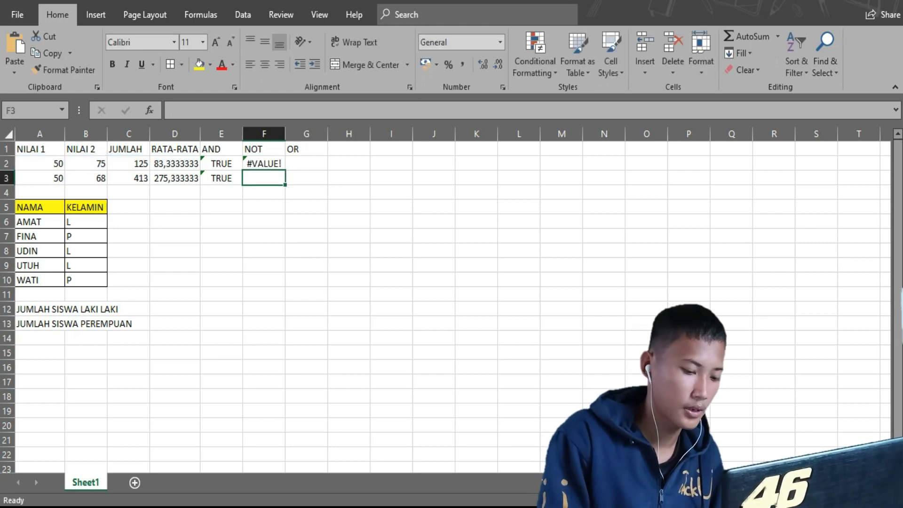
# Step: Start entering a NOT formula in cell F3, in the second data row under the NOT heading
pyautogui.write('=')
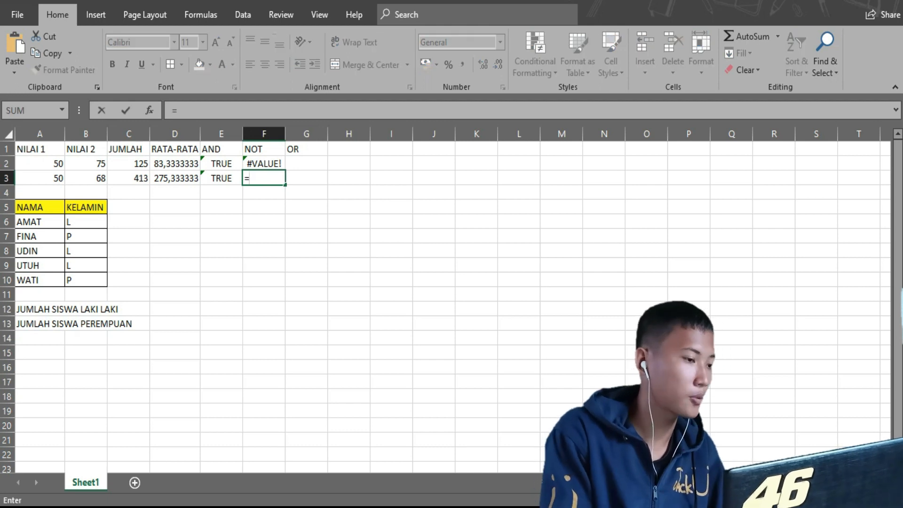
pyautogui.write('NO')
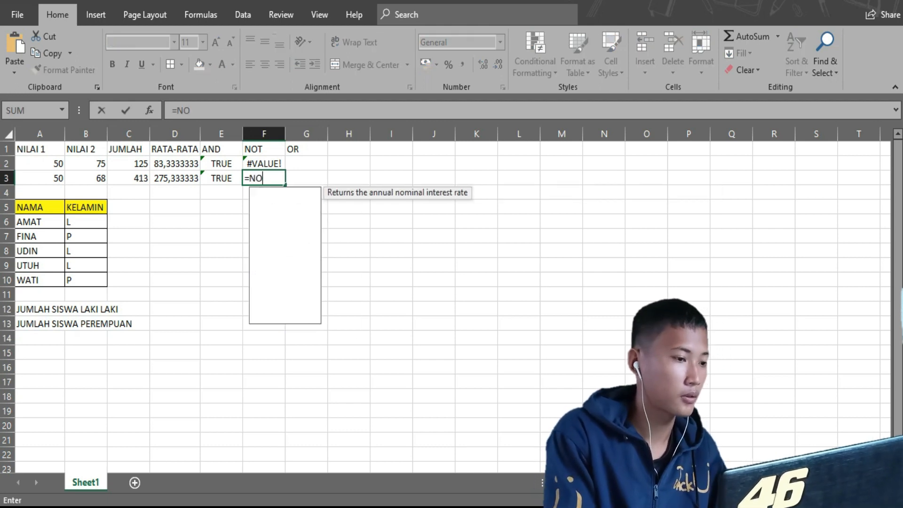
# Step: Complete the NOT formula in F3 with the range A3:C3 and enter it
pyautogui.write('T(')
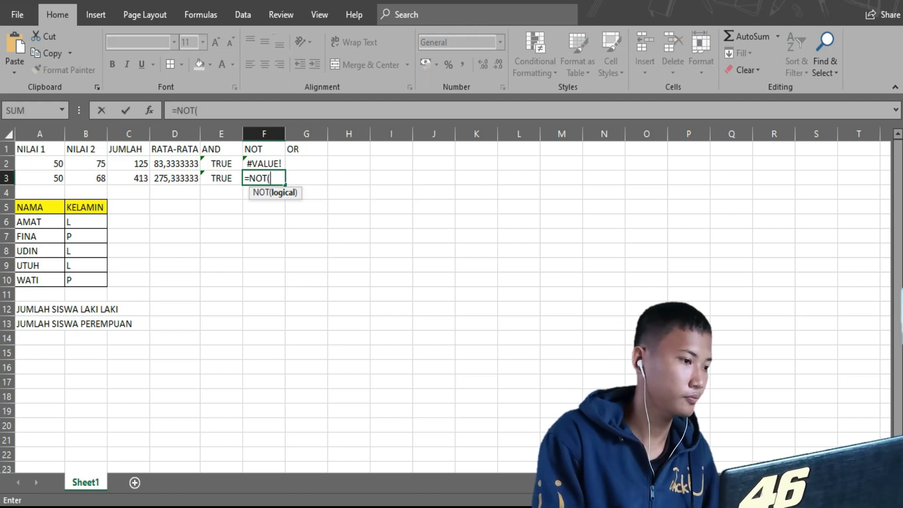
pyautogui.moveTo(38, 177); pyautogui.dragTo(136, 177)
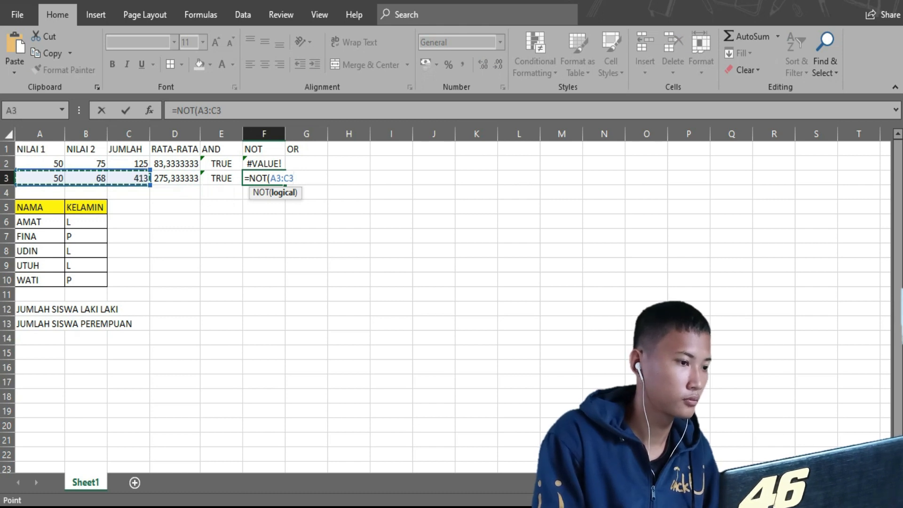
pyautogui.press('Return')
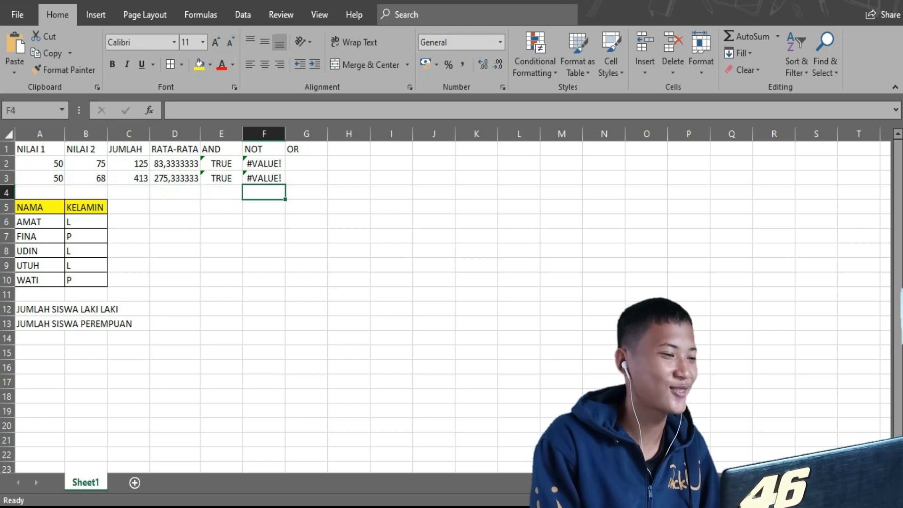
# Step: Enter an OR formula in G2 that evaluates the range A2:C2
pyautogui.click(306, 178)
pyautogui.click(306, 163)
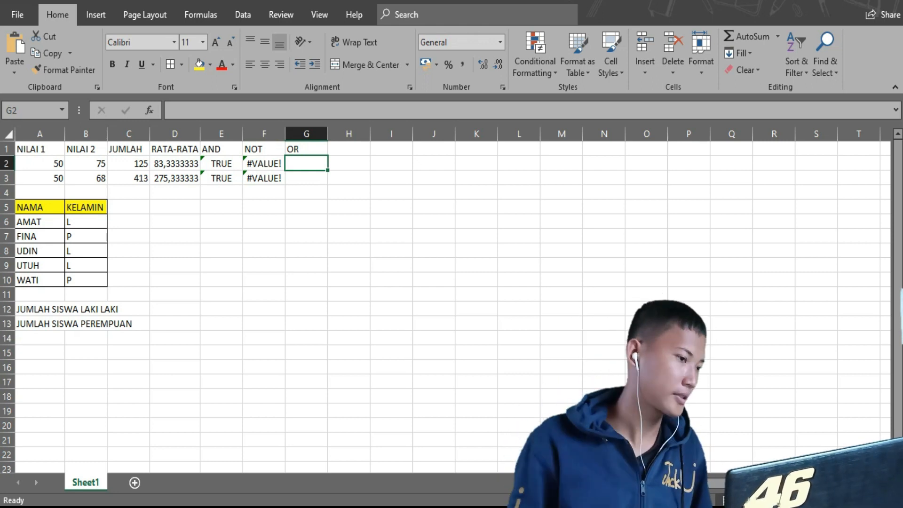
pyautogui.write('=')
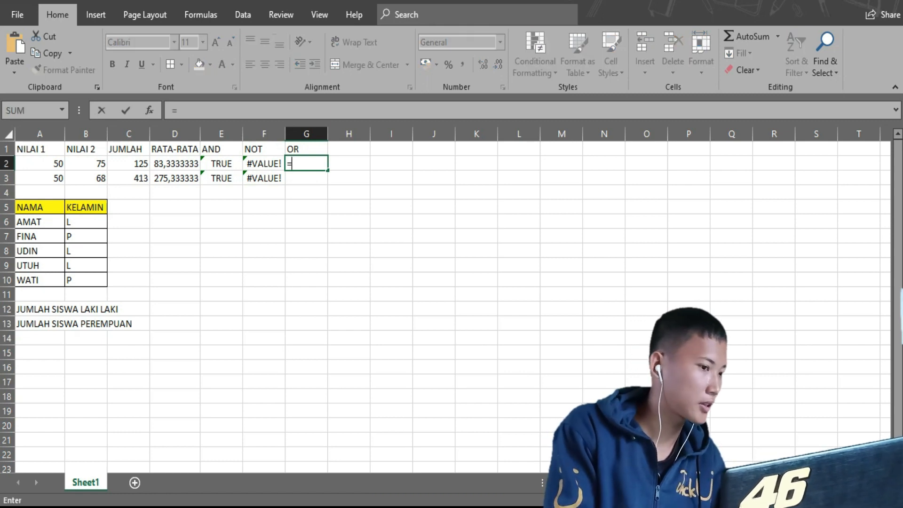
pyautogui.write('OR')
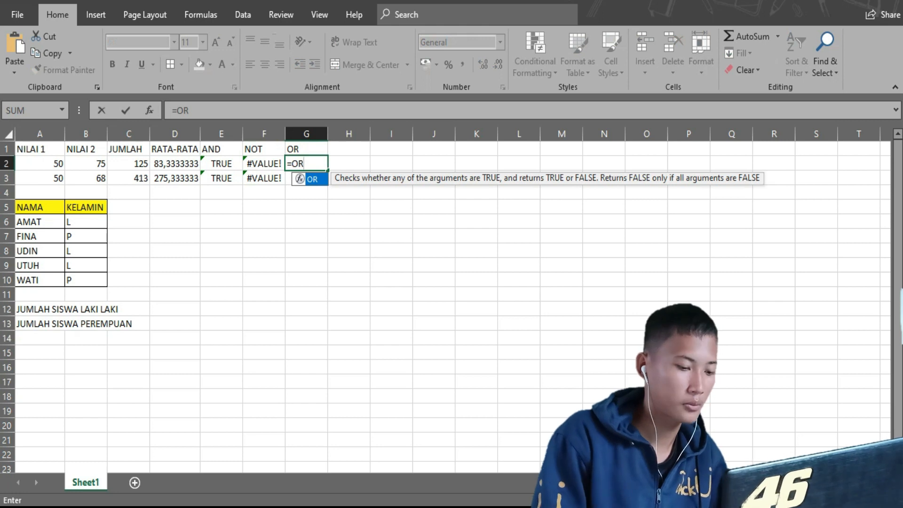
pyautogui.write('(')
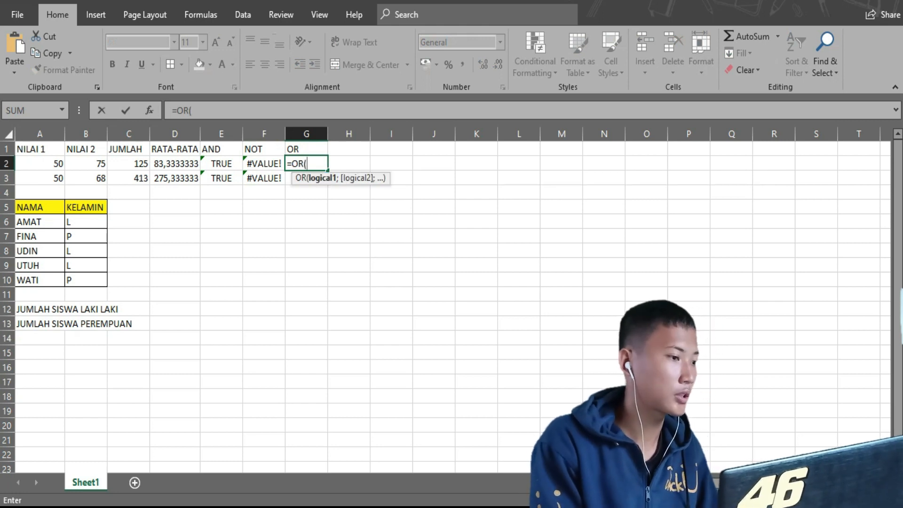
pyautogui.moveTo(47, 163); pyautogui.dragTo(143, 165)
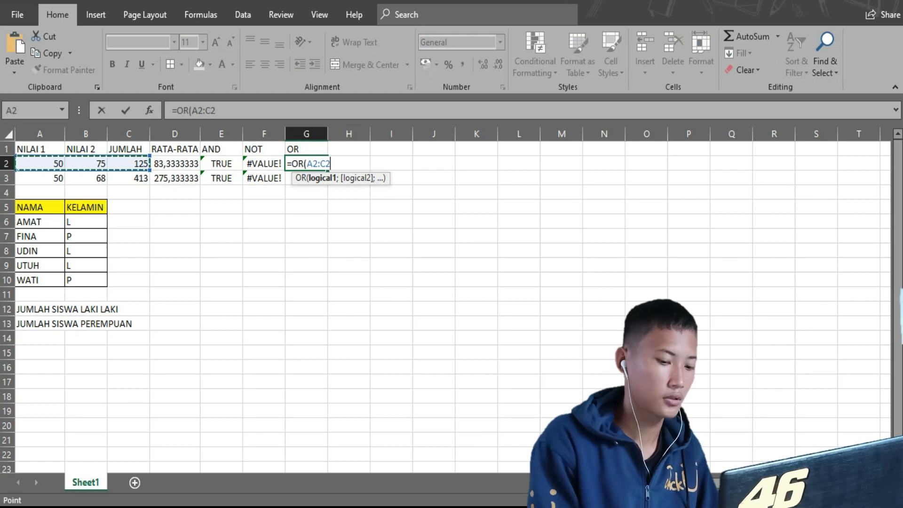
pyautogui.press('Return')
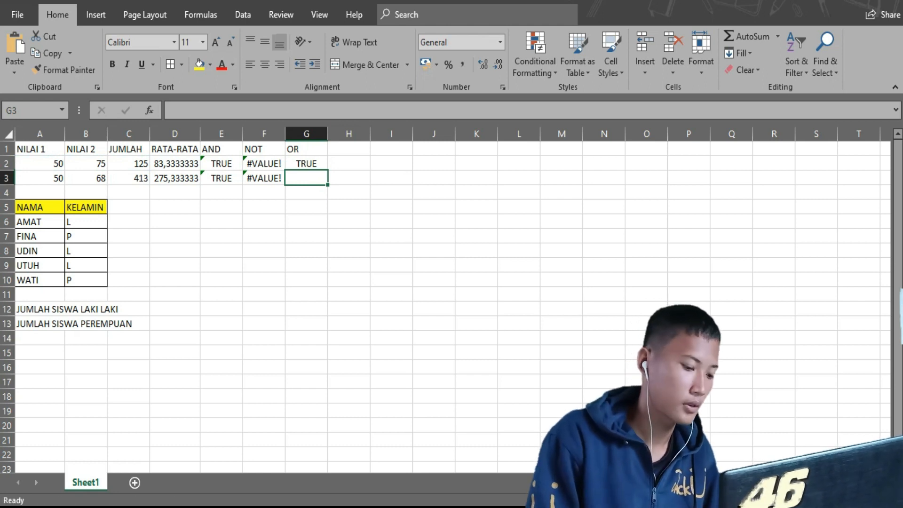
pyautogui.write('=OR')
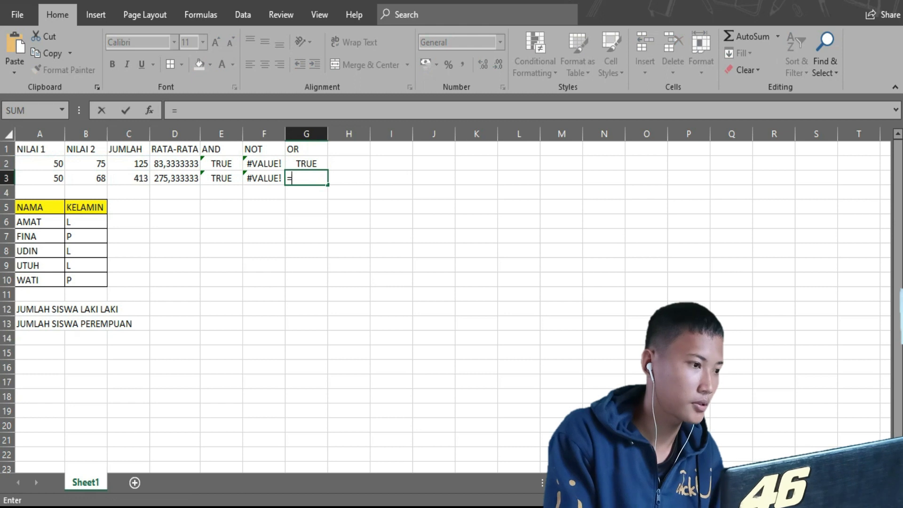
pyautogui.moveTo(305, 179); pyautogui.dragTo(287, 178)
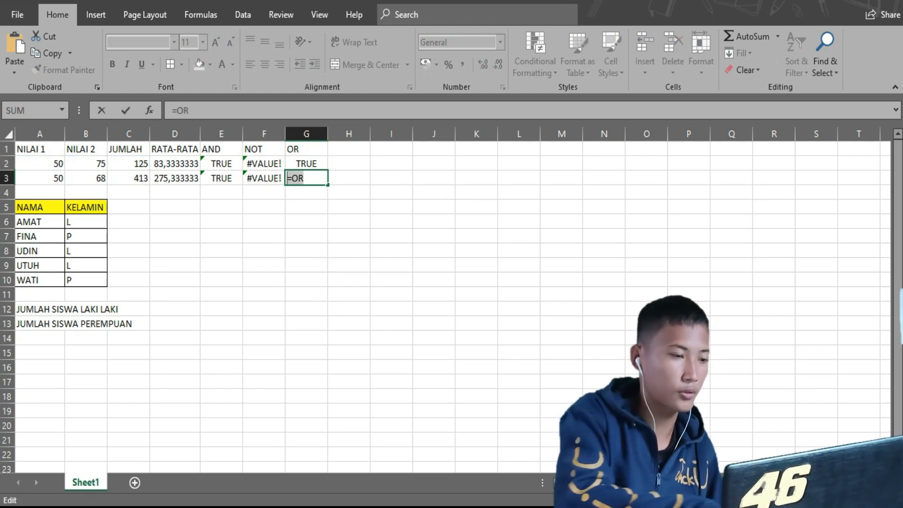
pyautogui.press('BackSpace')
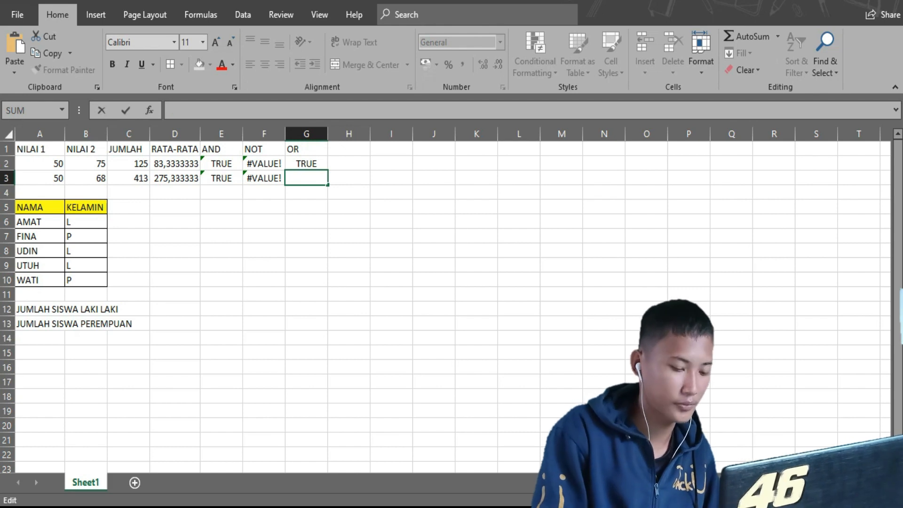
# Step: Enter an OR formula in G3 that evaluates the range A3:B3
pyautogui.write('=OR')
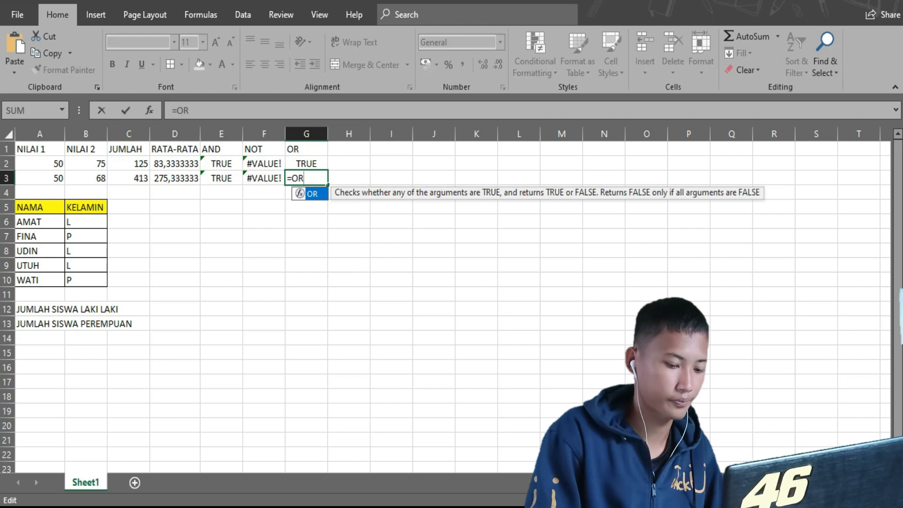
pyautogui.write('+')
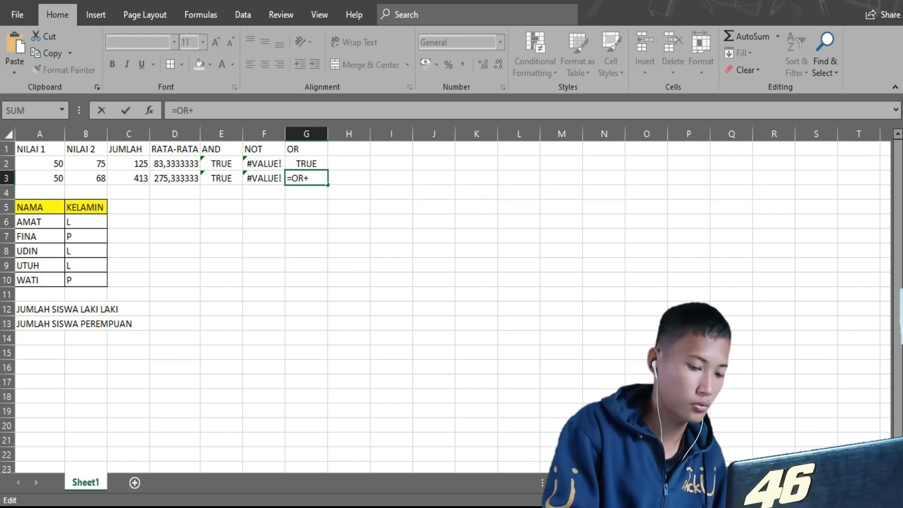
pyautogui.press('BackSpace')
pyautogui.write('=')
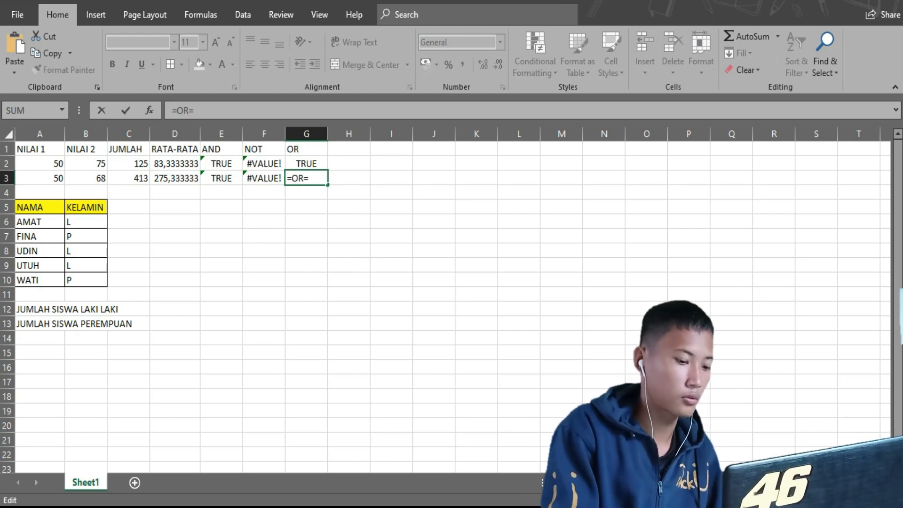
pyautogui.press('BackSpace')
pyautogui.write('(')
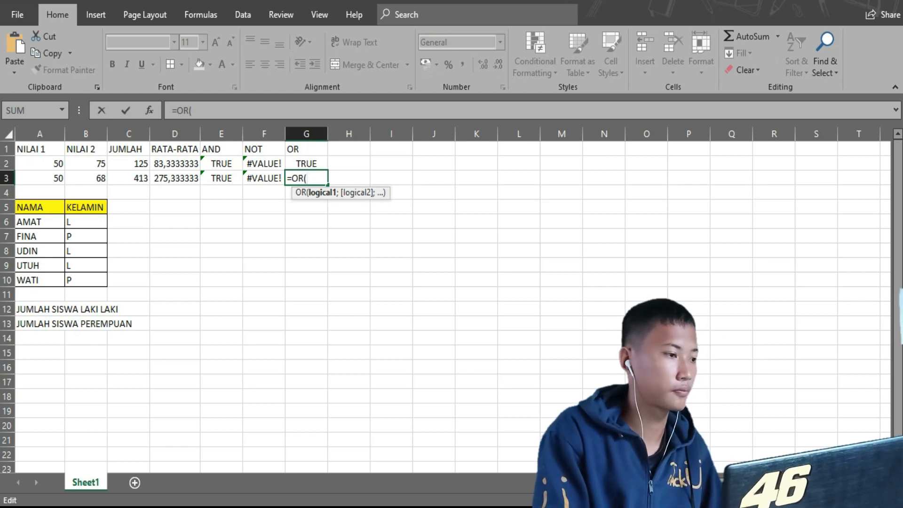
pyautogui.click(40, 178)
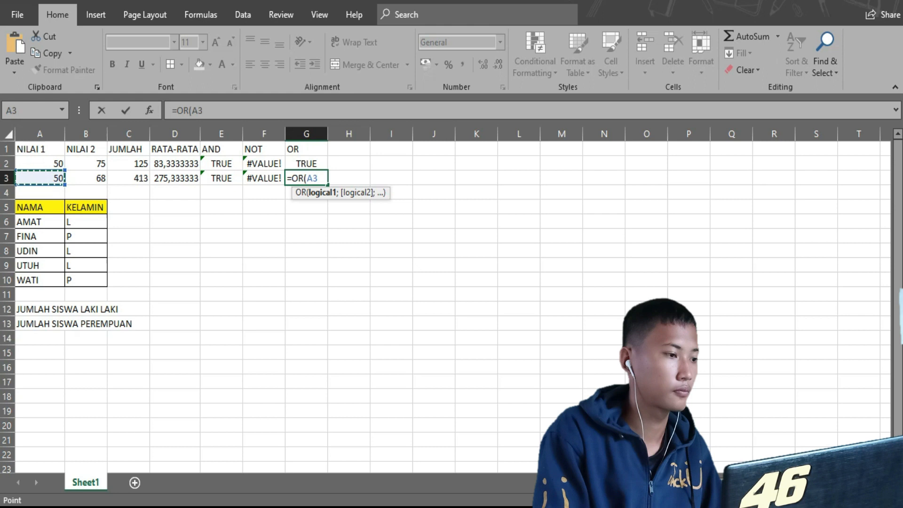
pyautogui.moveTo(65, 178)
pyautogui.mouseDown()
pyautogui.moveTo(85, 178)
pyautogui.moveTo(64, 178)
pyautogui.mouseUp()
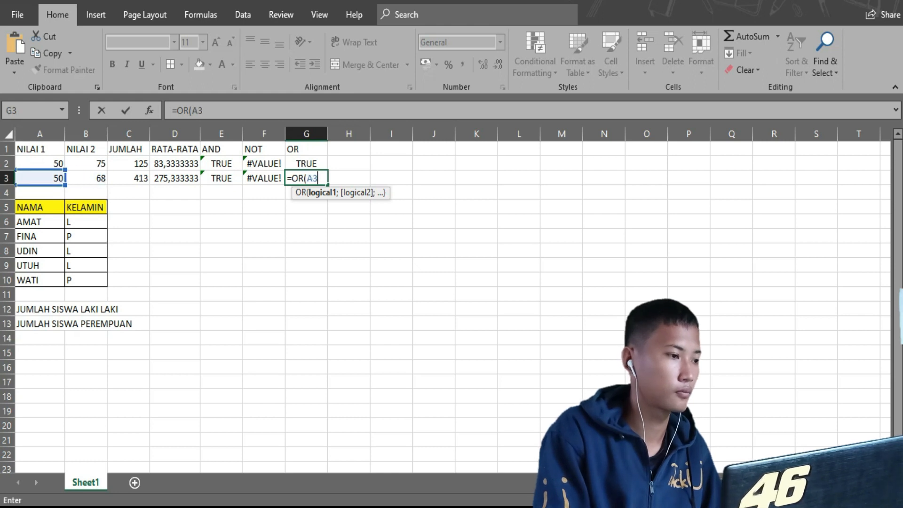
pyautogui.moveTo(65, 185); pyautogui.dragTo(87, 181)
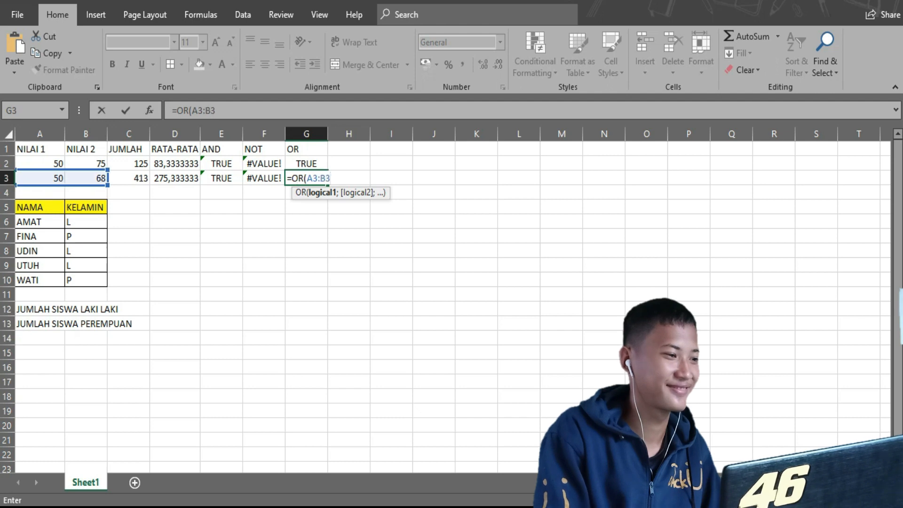
pyautogui.press('Return')
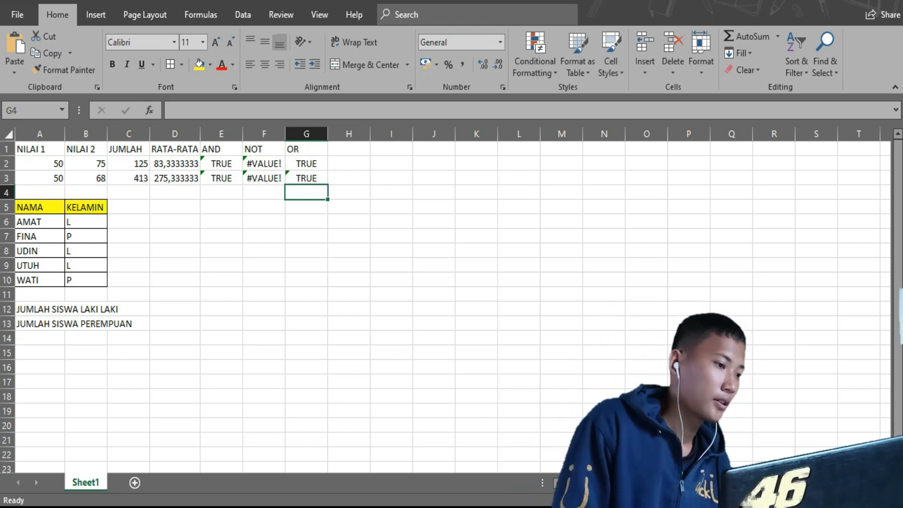
# Step: Begin a COUNTIF formula in D12, in the JUMLAH SISWA LAKI LAKI row
pyautogui.click(174, 280)
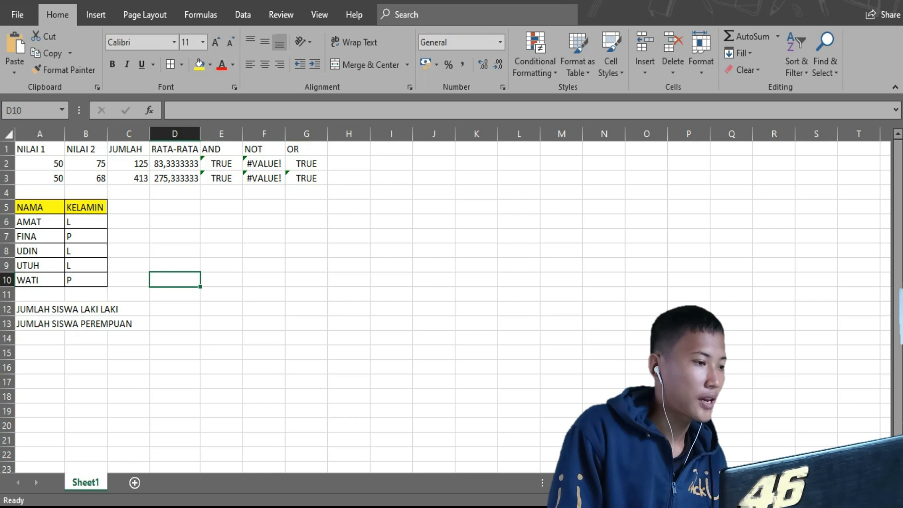
pyautogui.press('Down')
pyautogui.press('Down')
pyautogui.press('Down')
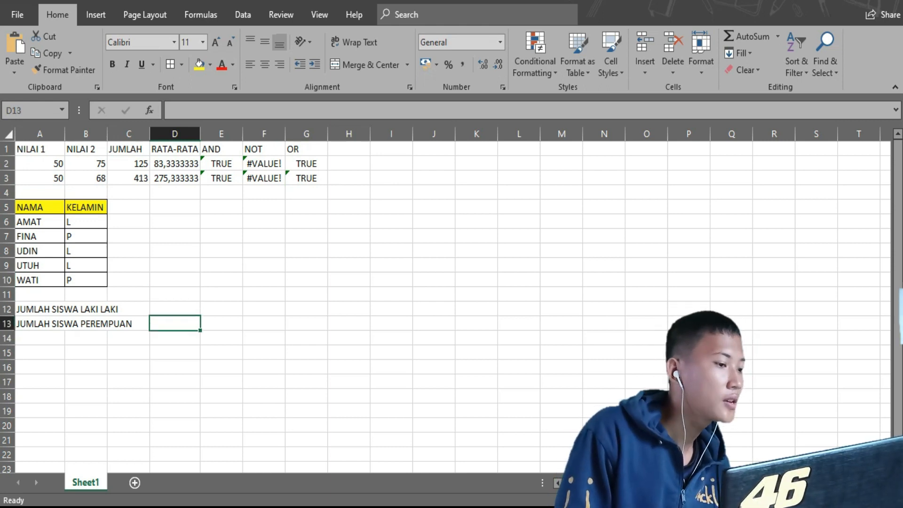
pyautogui.press('Up')
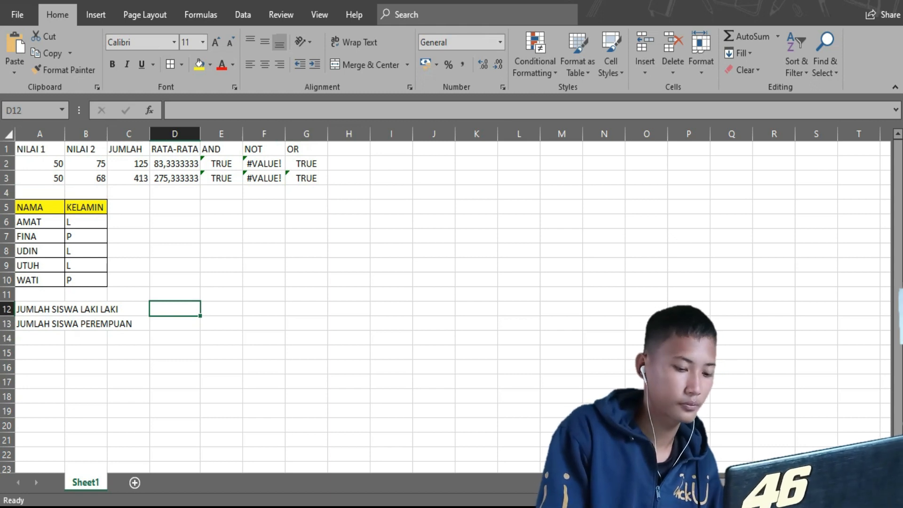
pyautogui.write('=')
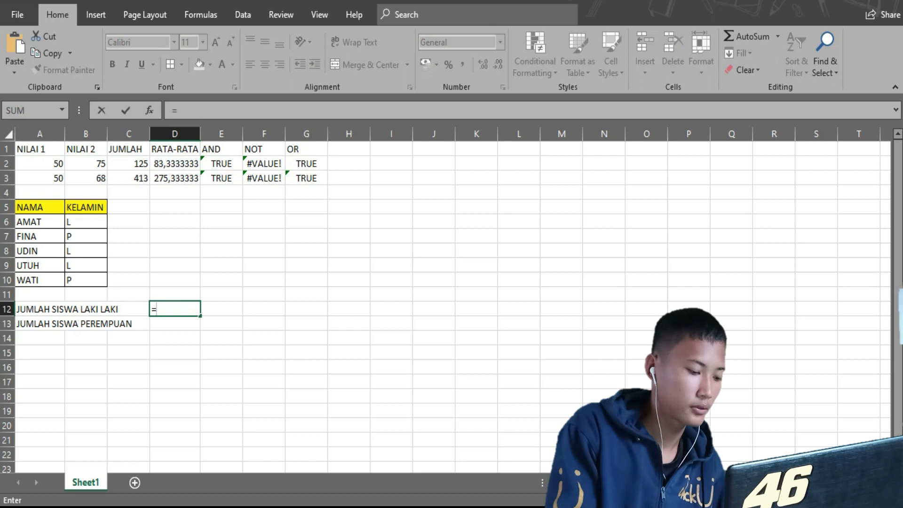
pyautogui.write('CO')
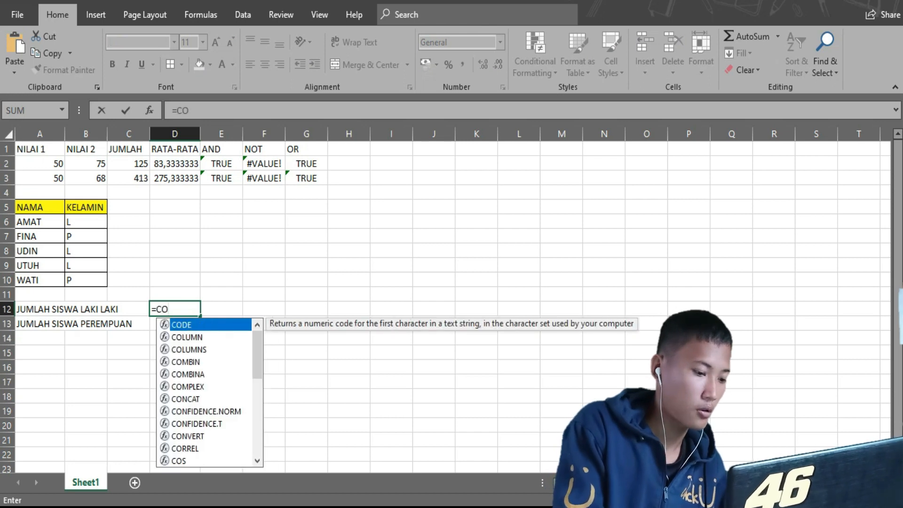
pyautogui.write('UNTI')
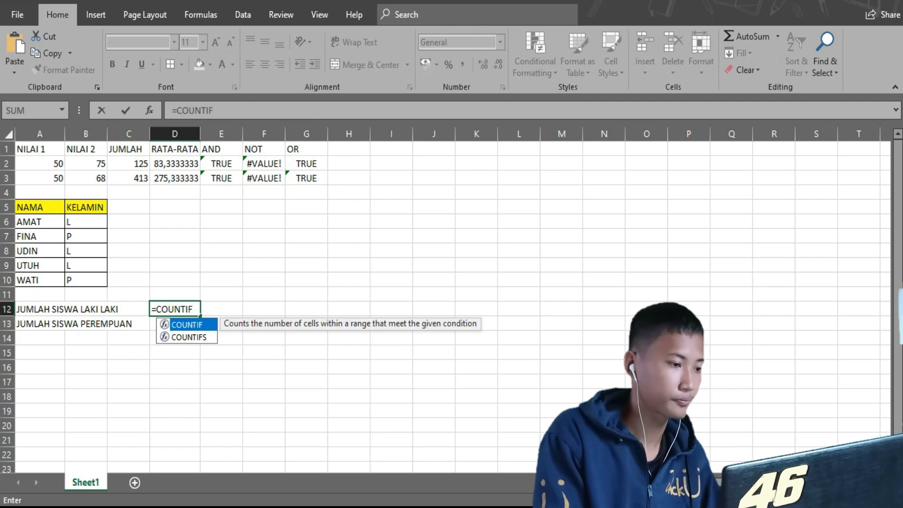
pyautogui.write('F')
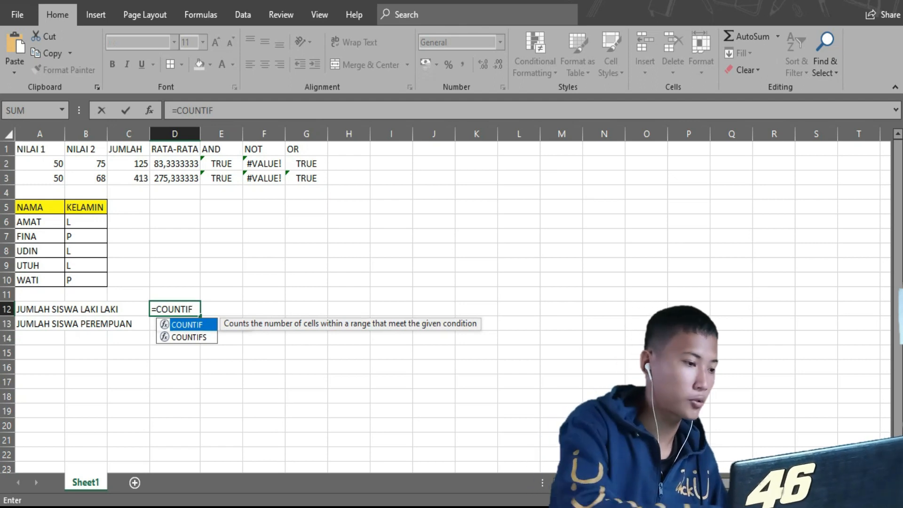
pyautogui.write('(')
pyautogui.click(86, 221)
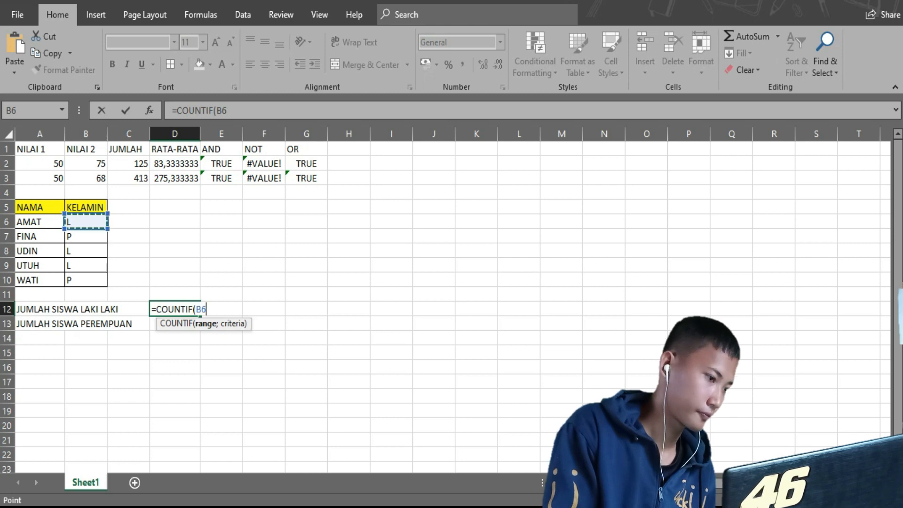
pyautogui.press('BackSpace')
pyautogui.write('7')
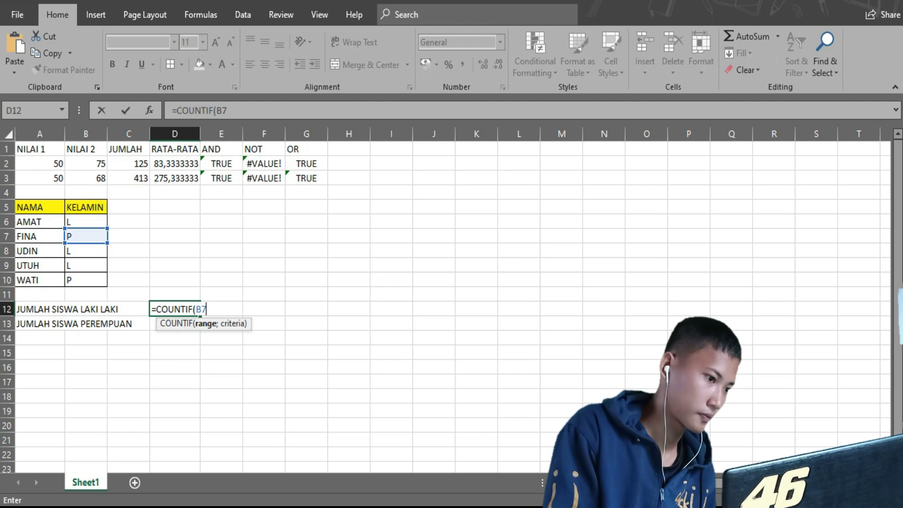
pyautogui.press('BackSpace')
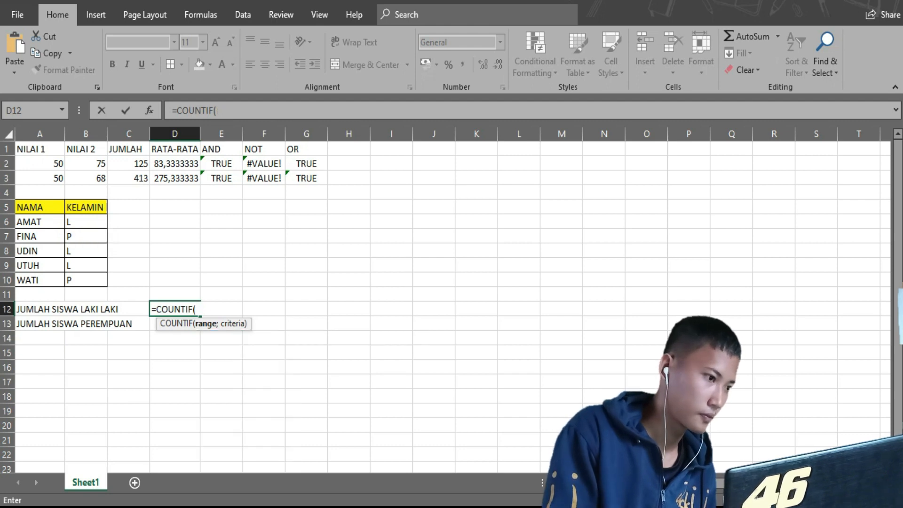
# Step: Complete the COUNTIF formula in D12 with the range B6:B10 and the criterion "L", and enter it
pyautogui.click(86, 222)
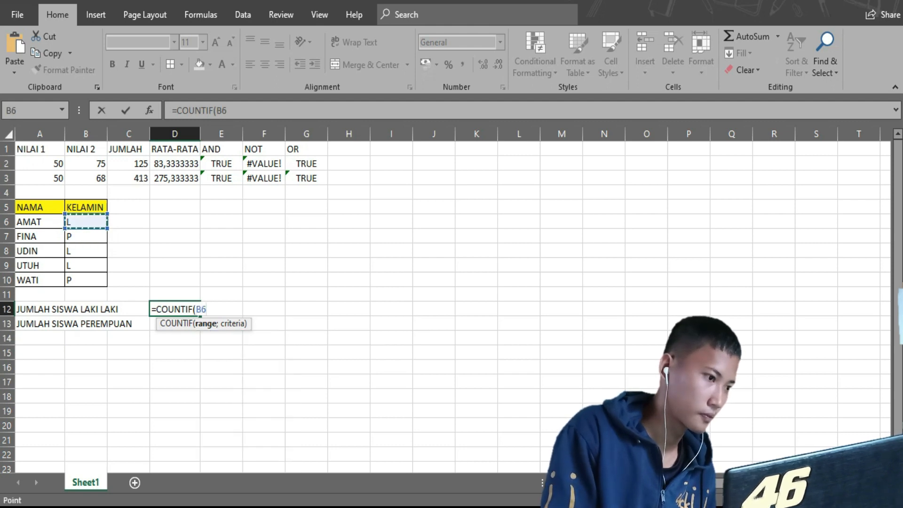
pyautogui.moveTo(85, 222); pyautogui.dragTo(85, 280)
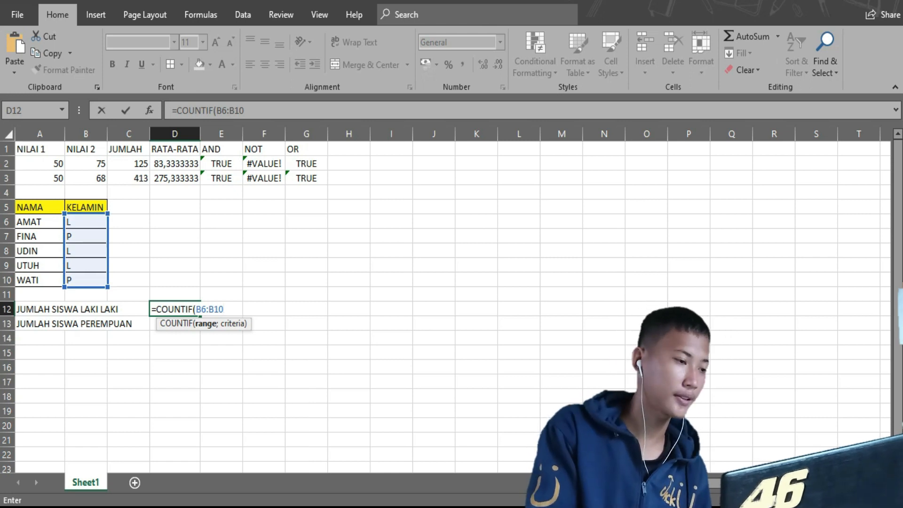
pyautogui.press('Return')
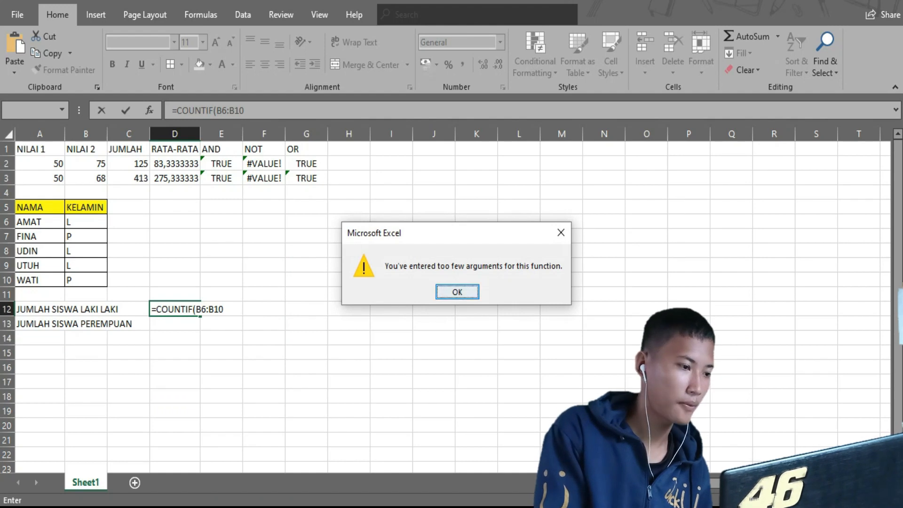
pyautogui.press('Return')
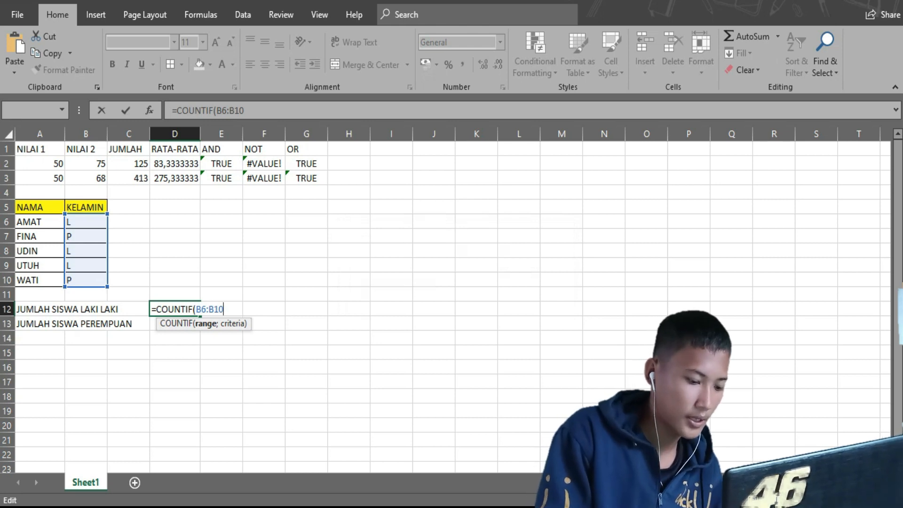
pyautogui.write(';"L')
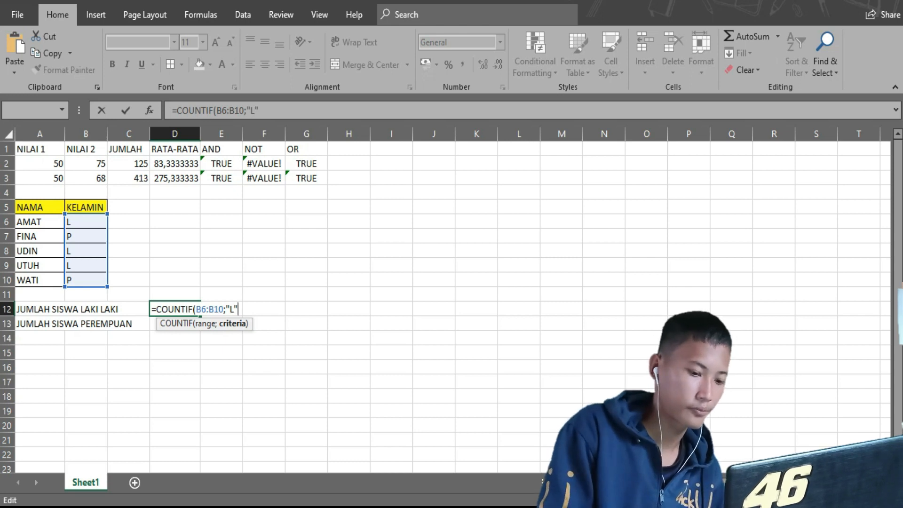
pyautogui.write(')')
pyautogui.press('Return')
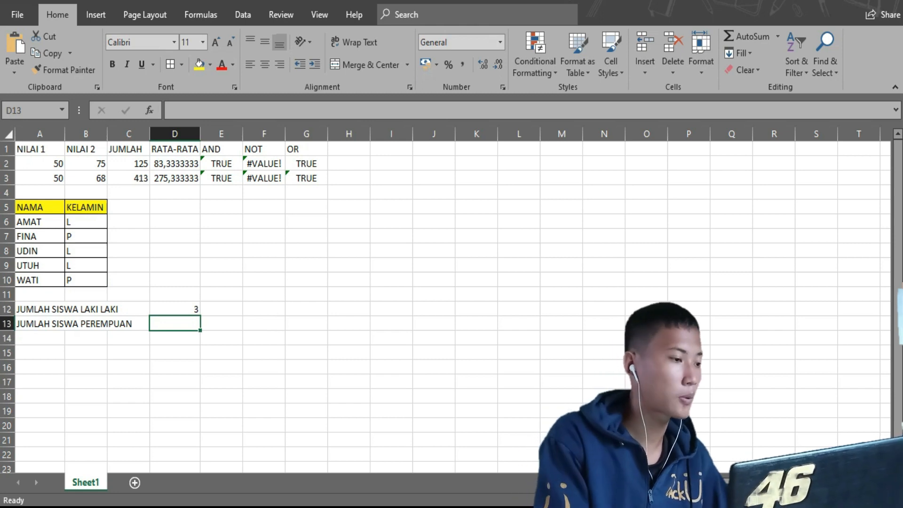
# Step: Enter a COUNTIF formula in D13 that counts the "P" entries in B6:B10
pyautogui.write('=')
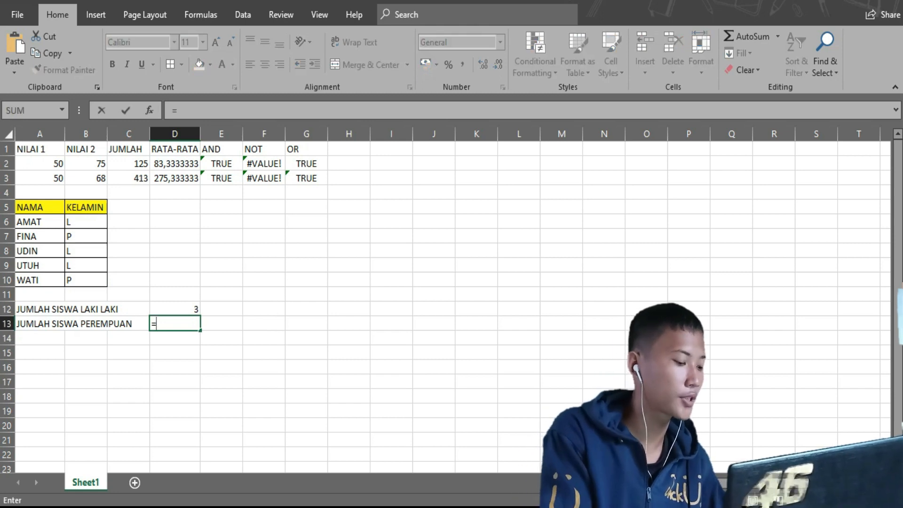
pyautogui.write('COU')
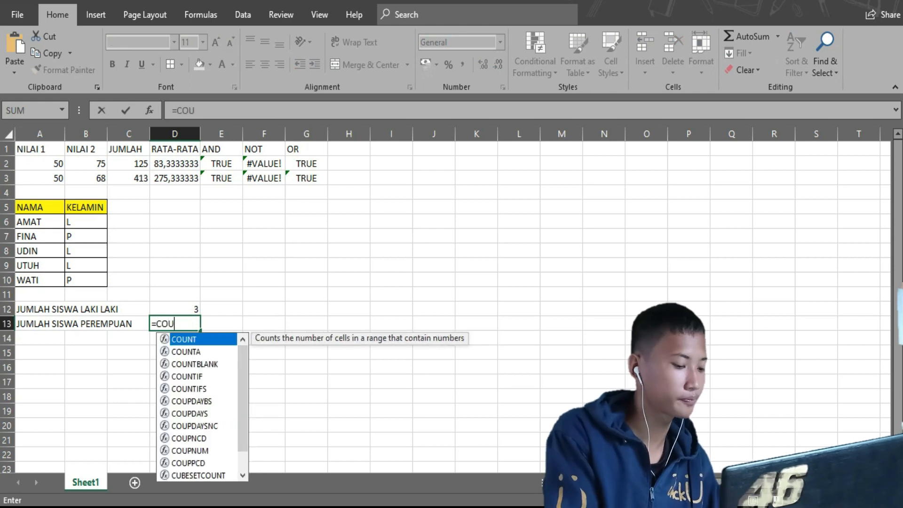
pyautogui.write('NTIF')
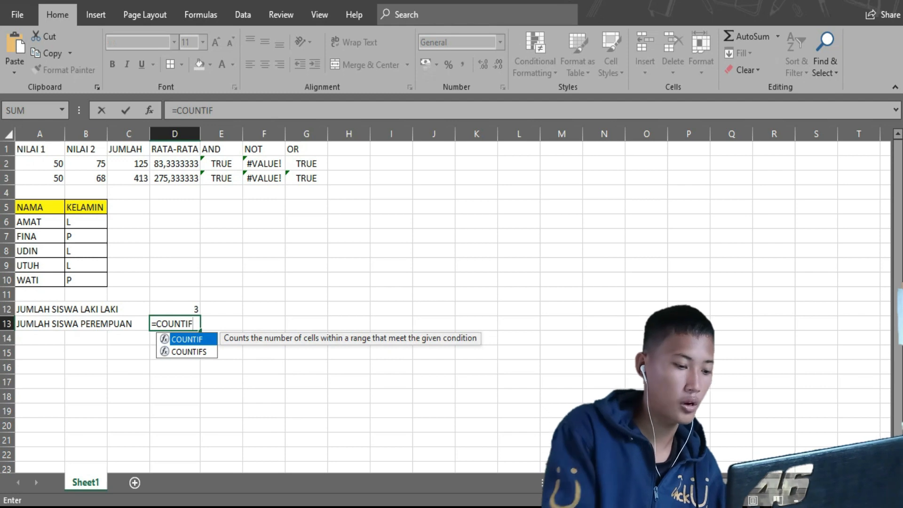
pyautogui.write('(')
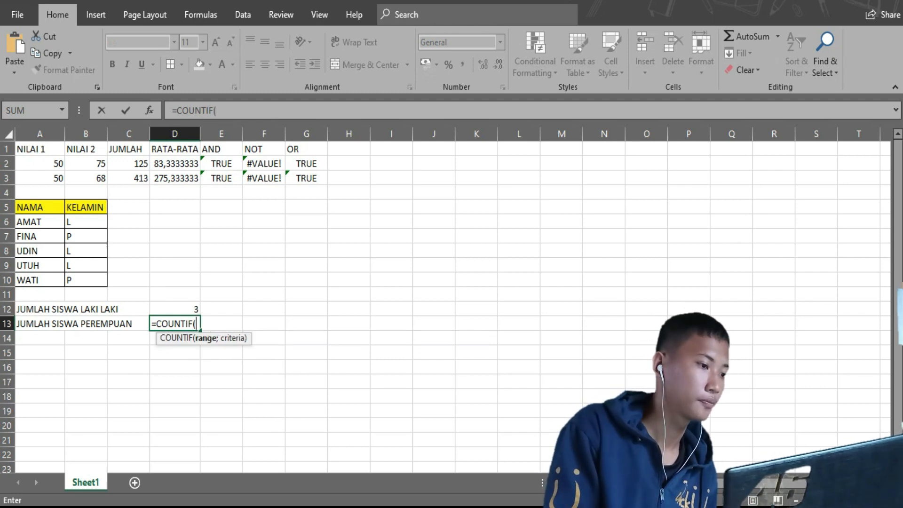
pyautogui.click(86, 221)
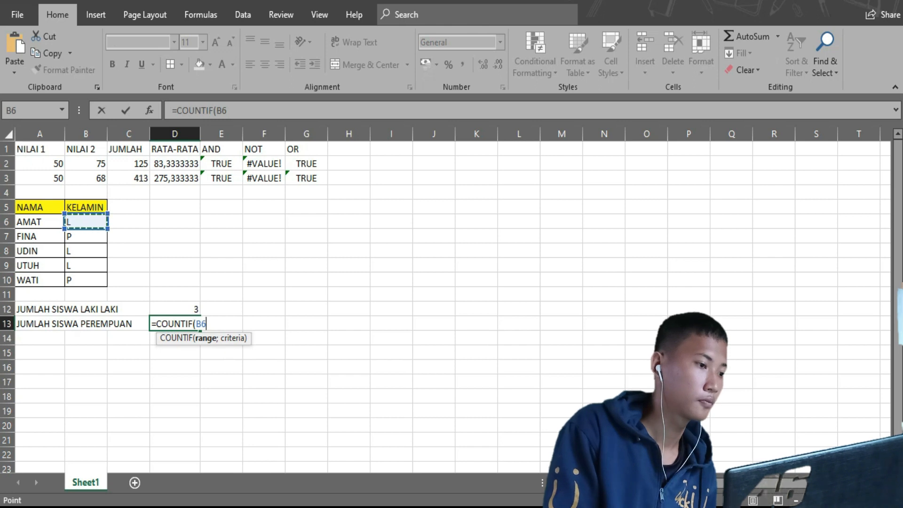
pyautogui.moveTo(107, 229); pyautogui.dragTo(107, 283)
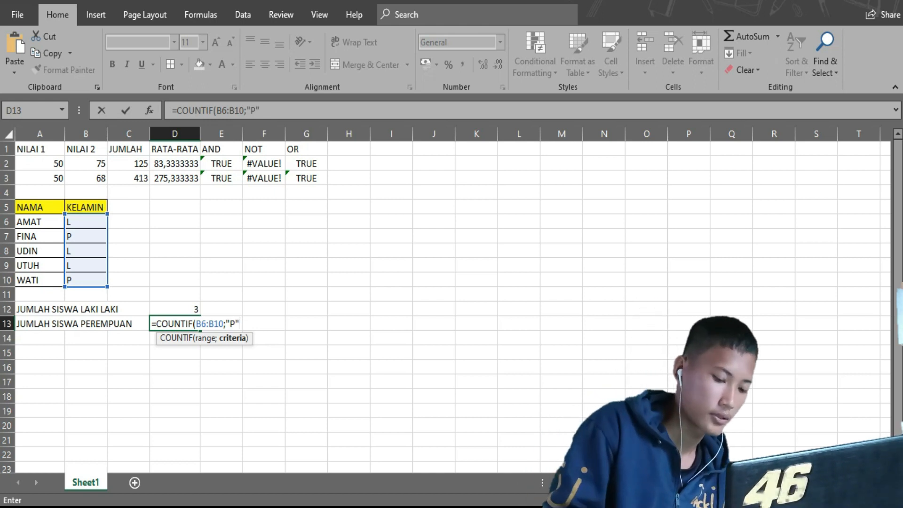
pyautogui.press('Return')
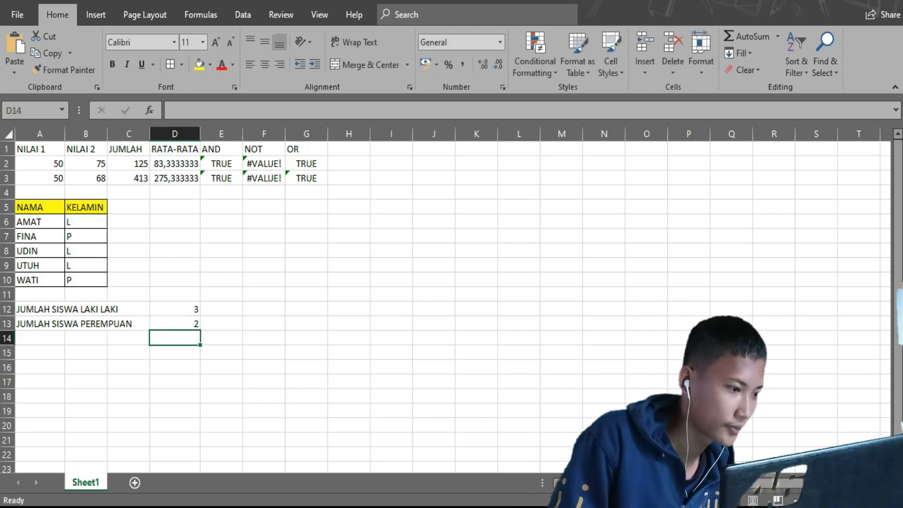
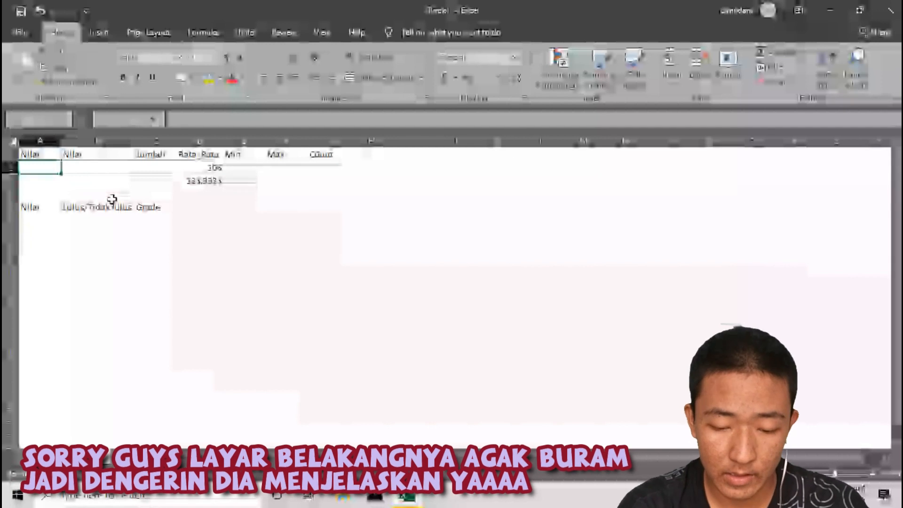
# Step: Fill in the scores under the two Nilai headers: 79 and 80 in A2:A3, 80 and 90 in B2:B3
pyautogui.write('78')
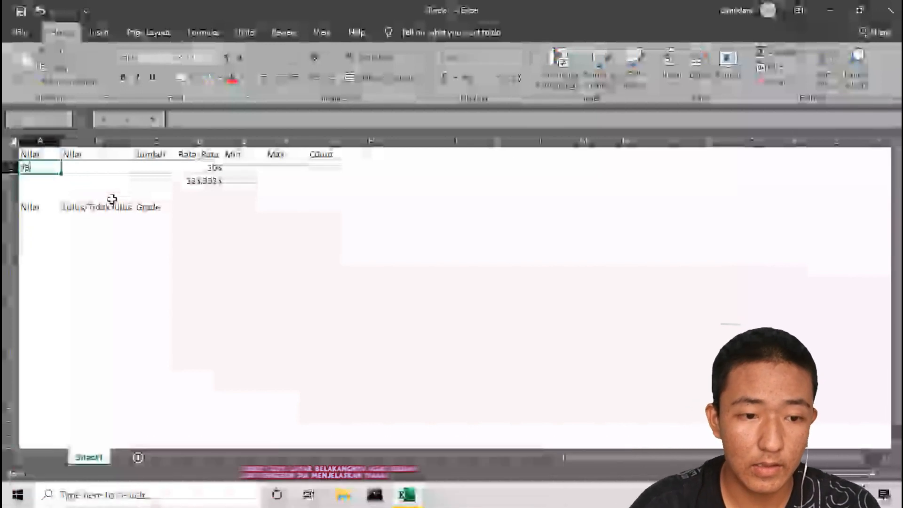
pyautogui.press('Return')
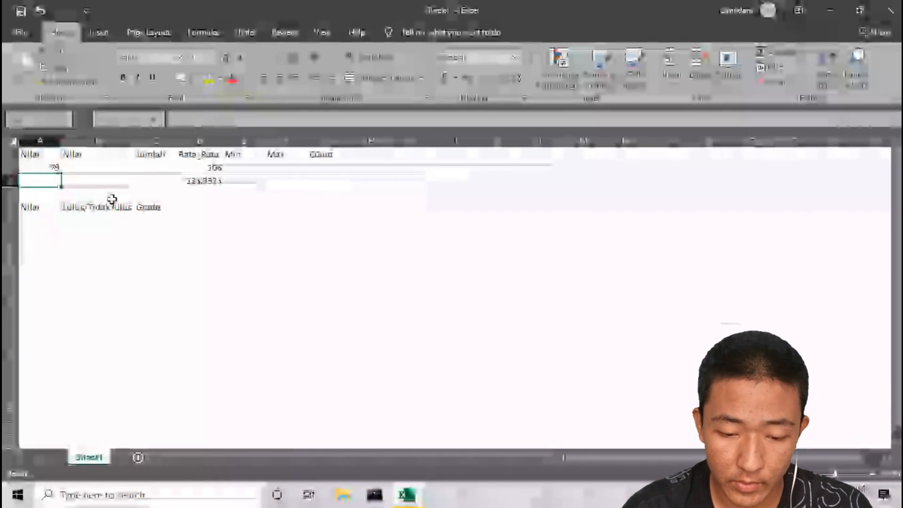
pyautogui.write('60')
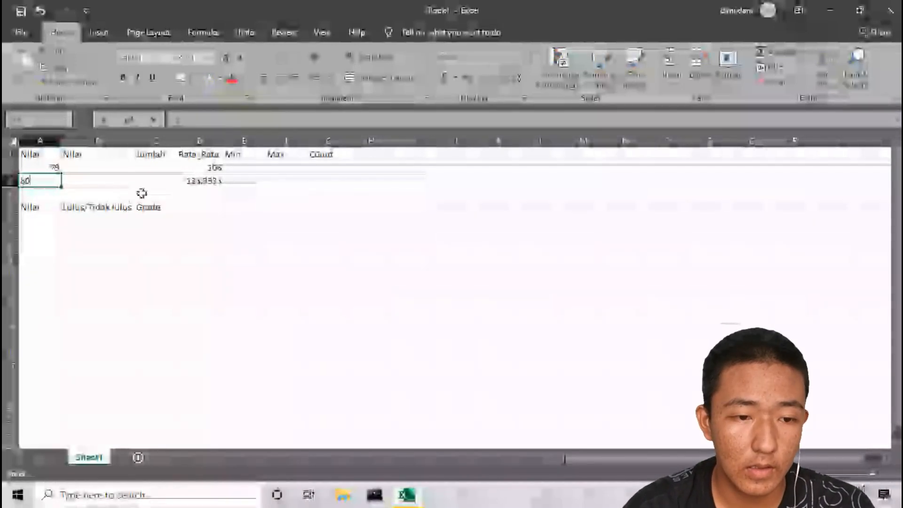
pyautogui.press('Return')
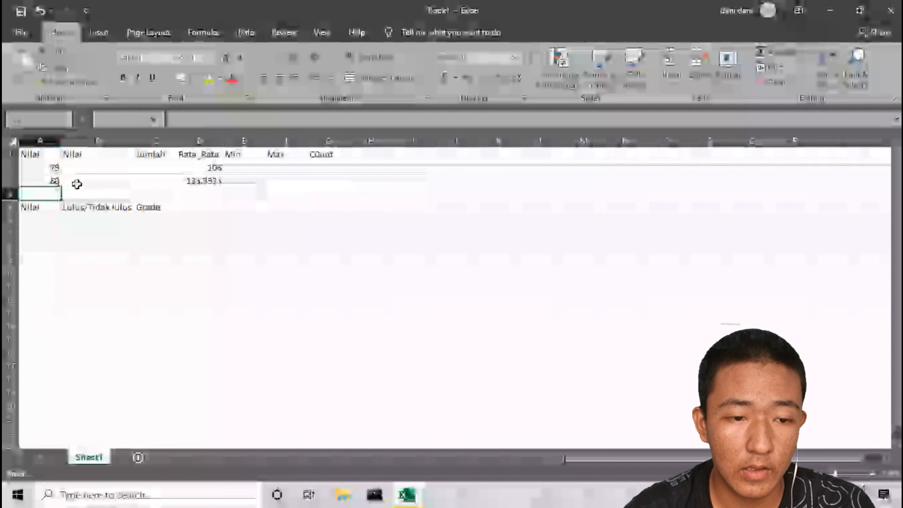
pyautogui.click(107, 166)
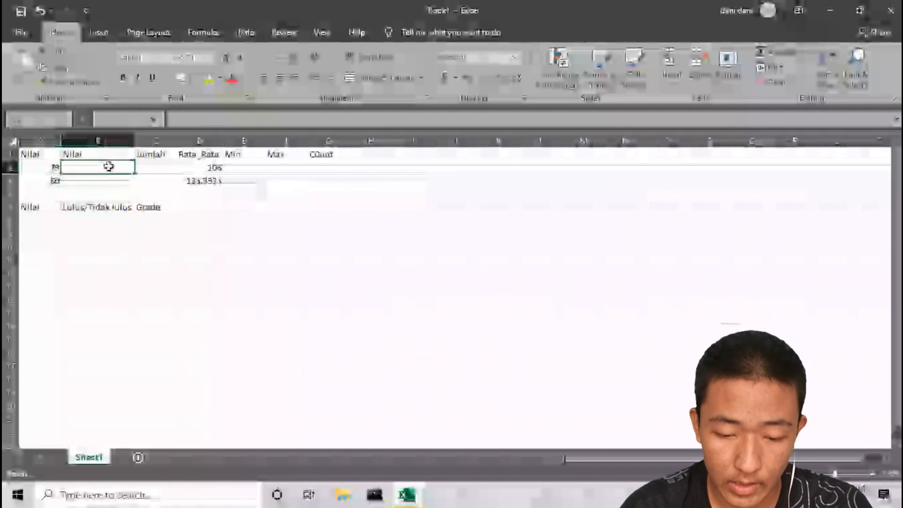
pyautogui.write('80')
pyautogui.press('Return')
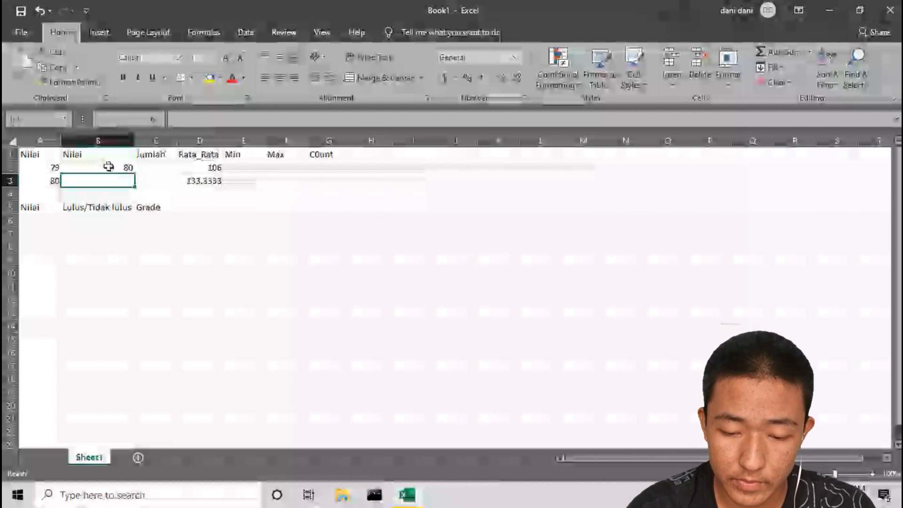
pyautogui.write('90')
pyautogui.press('Return')
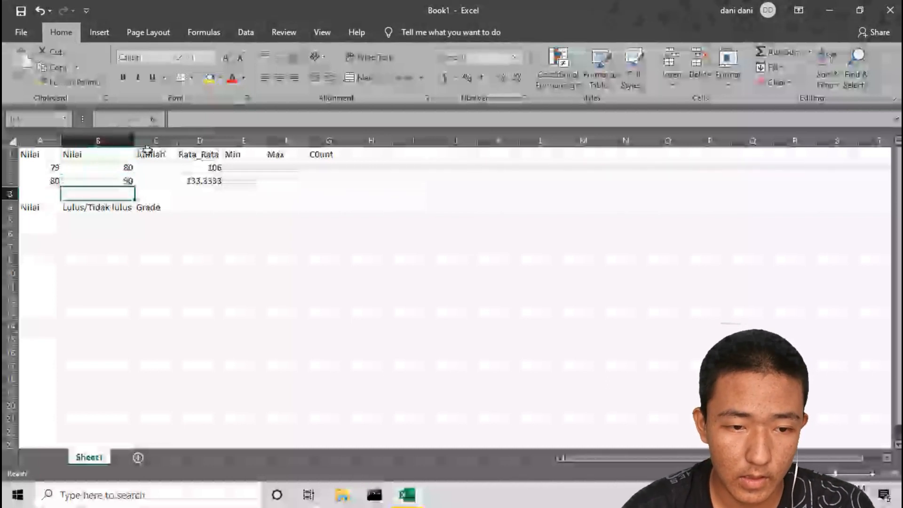
# Step: Total both score rows in the Jumlah column with =sum(a2:b2) in C2 and =sum(a3:b3) in C3
pyautogui.click(158, 168)
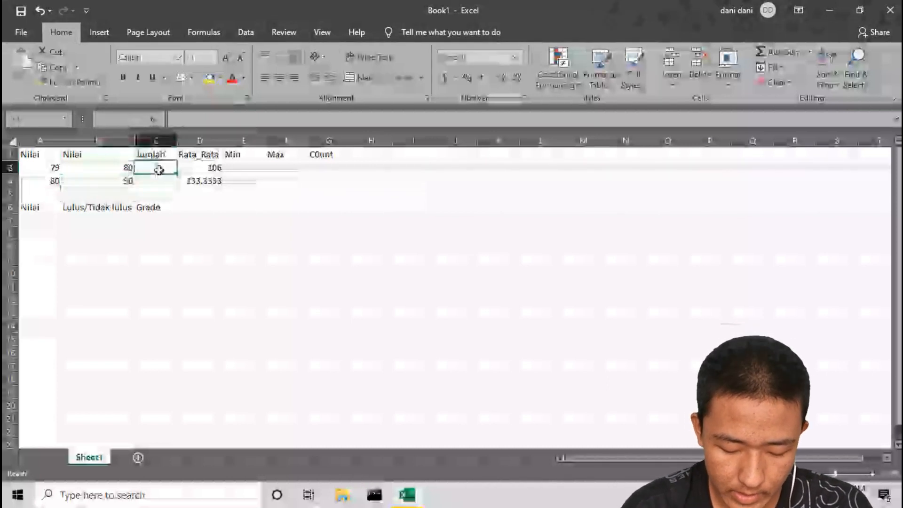
pyautogui.write('=')
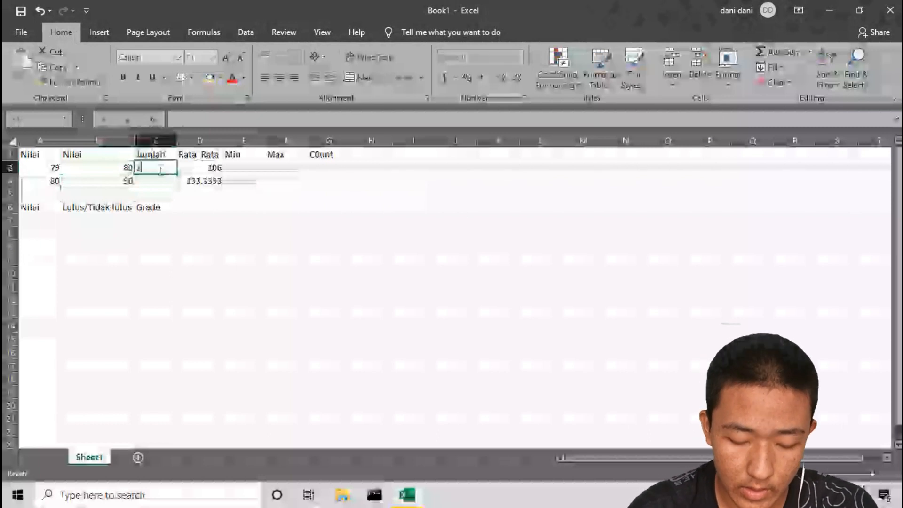
pyautogui.write('sum(a2:b2)')
pyautogui.press('Return')
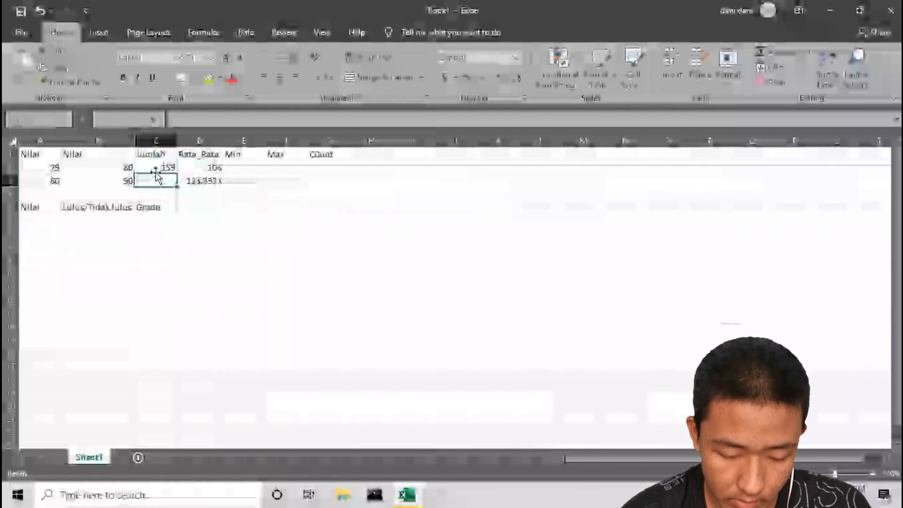
pyautogui.write('=')
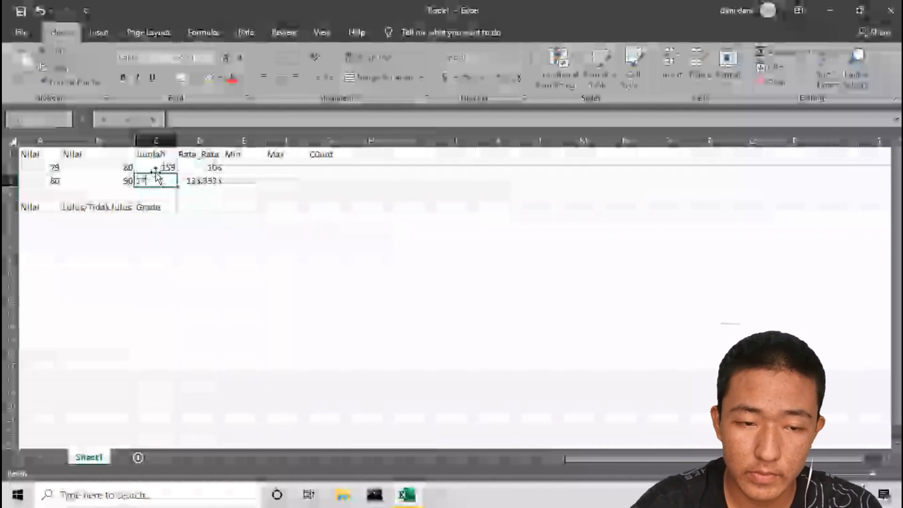
pyautogui.write('sum(a3:b3)')
pyautogui.press('Return')
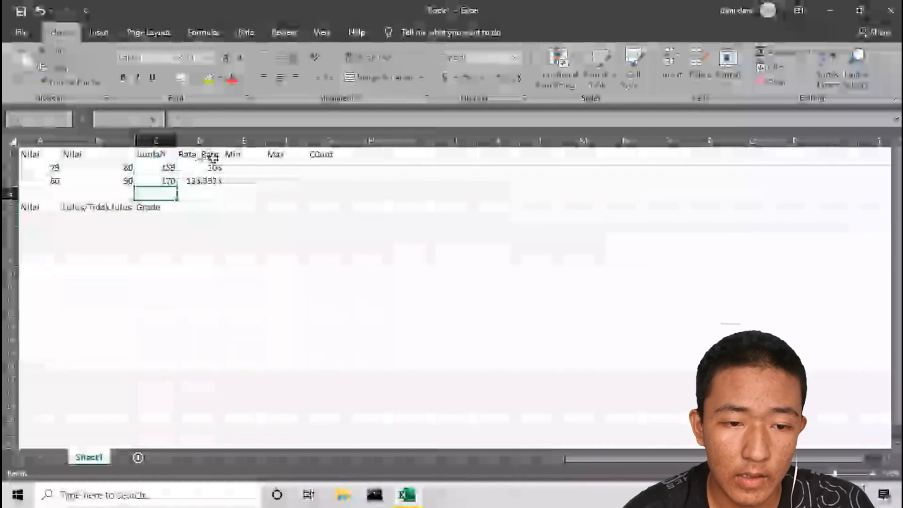
# Step: Enter a MIN formula in E2 that finds the lowest score in A2:B2
pyautogui.click(215, 166)
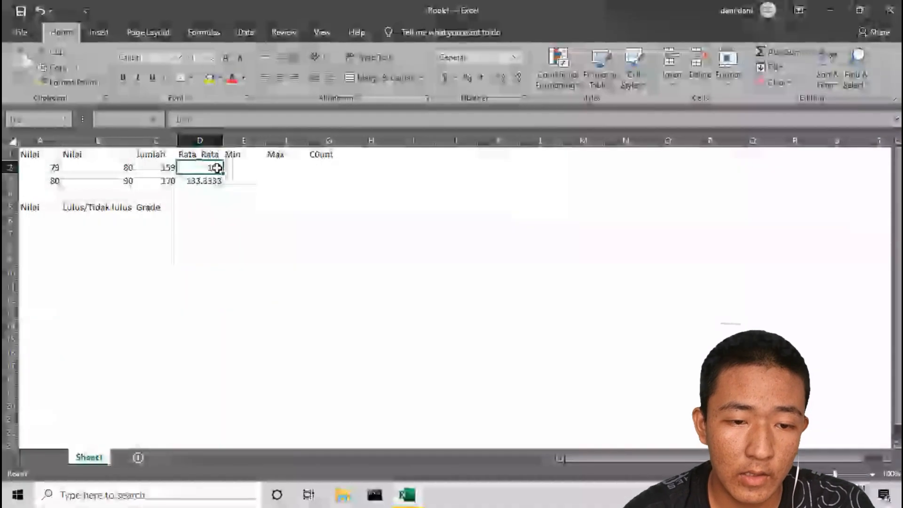
pyautogui.click(251, 169)
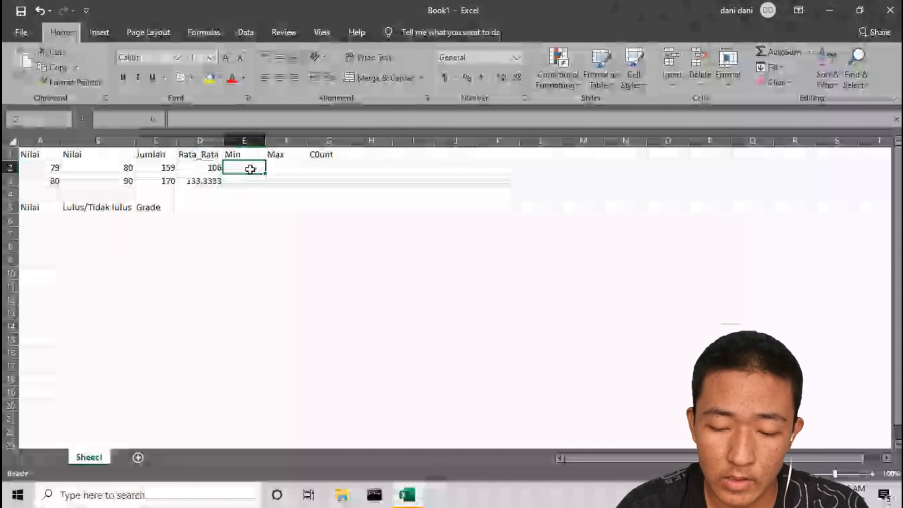
pyautogui.write('=min')
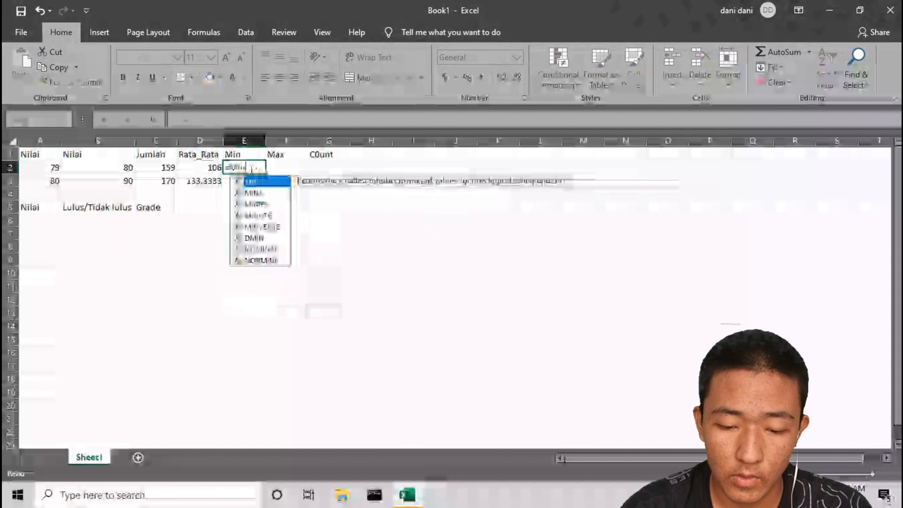
pyautogui.write('(')
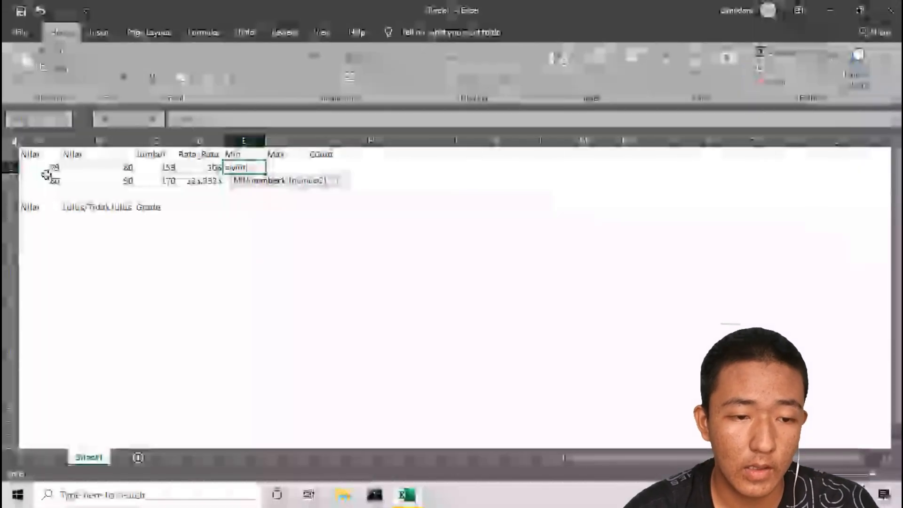
pyautogui.click(51, 169)
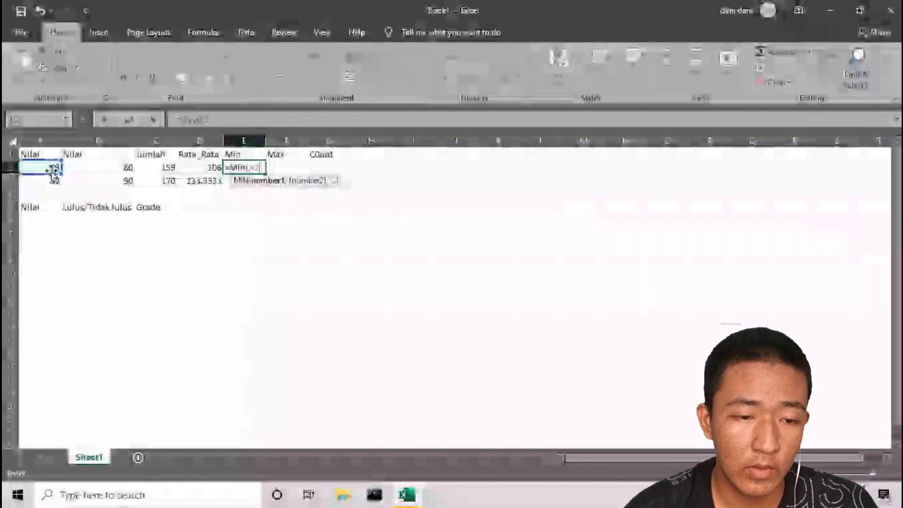
pyautogui.moveTo(52, 167); pyautogui.dragTo(76, 168)
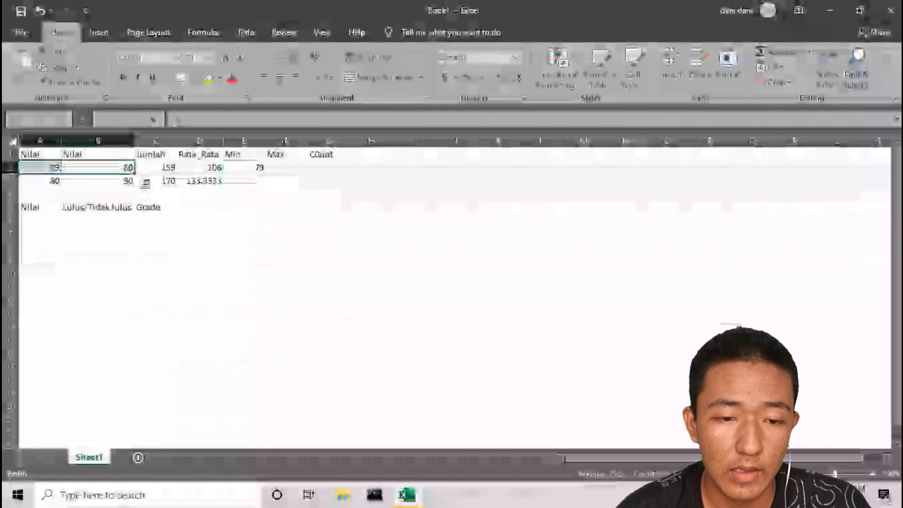
# Step: Enter a MIN formula in E3 that finds the lowest score in A3:B3
pyautogui.click(255, 185)
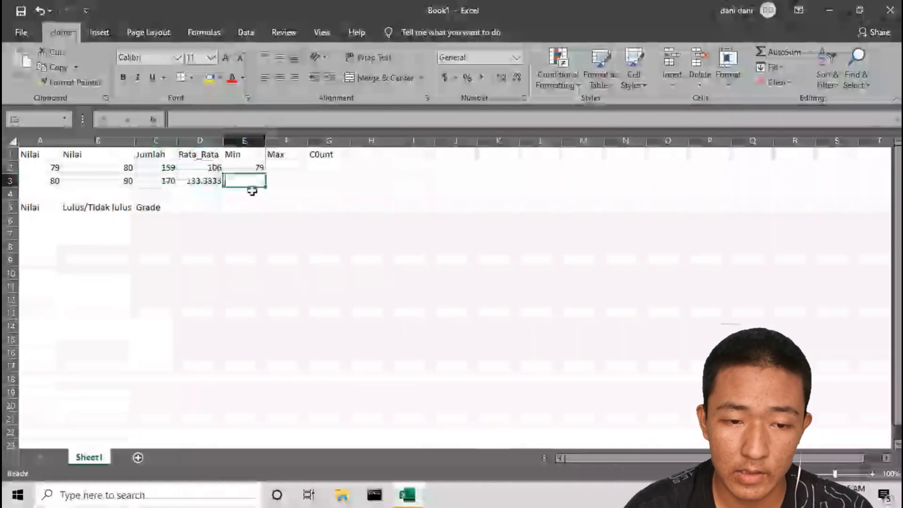
pyautogui.doubleClick(251, 186)
pyautogui.write('=min')
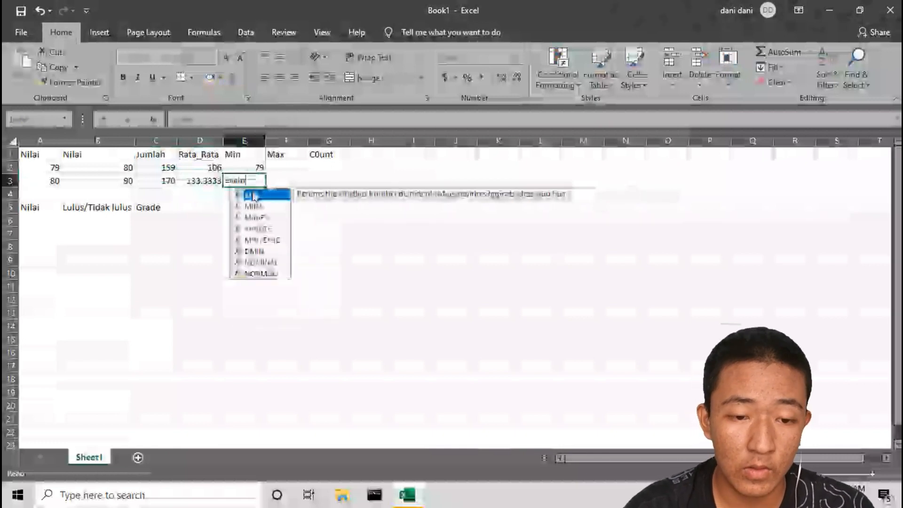
pyautogui.write('(')
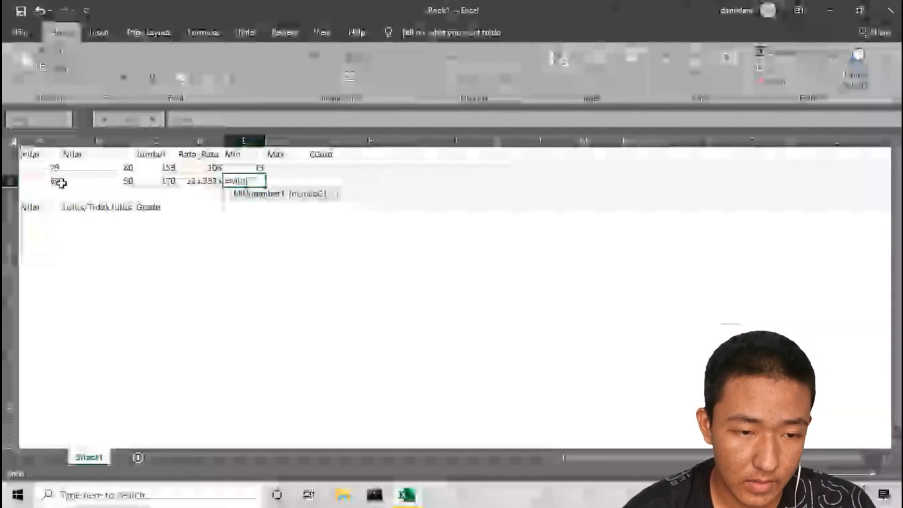
pyautogui.moveTo(57, 182)
pyautogui.mouseDown()
pyautogui.moveTo(87, 186)
pyautogui.moveTo(42, 184)
pyautogui.moveTo(88, 181)
pyautogui.moveTo(49, 179)
pyautogui.mouseUp()
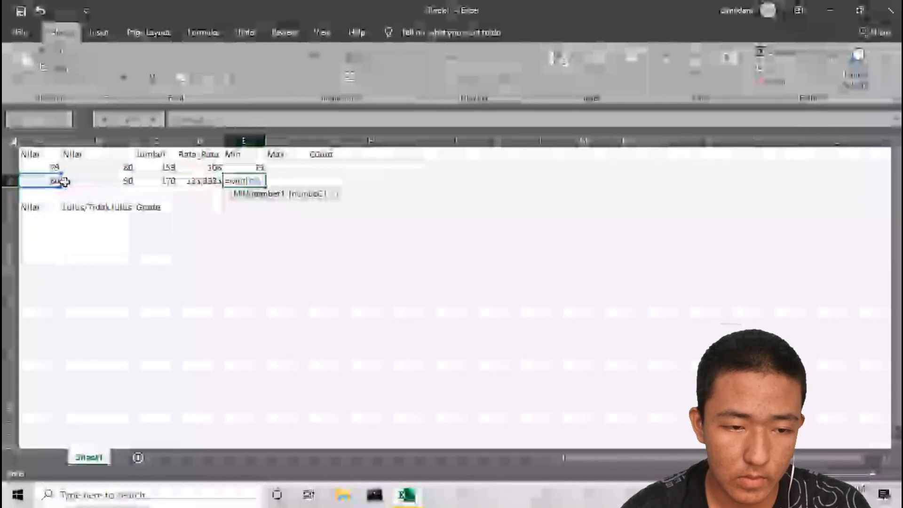
pyautogui.moveTo(59, 180); pyautogui.dragTo(75, 180)
pyautogui.press('Return')
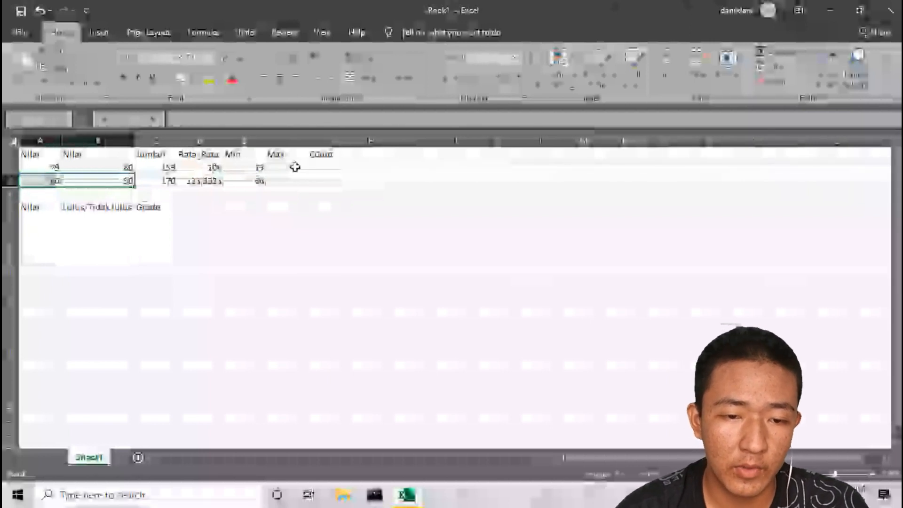
# Step: Enter a MAX formula in F2 under the Max header for the scores in row 2
pyautogui.click(281, 164)
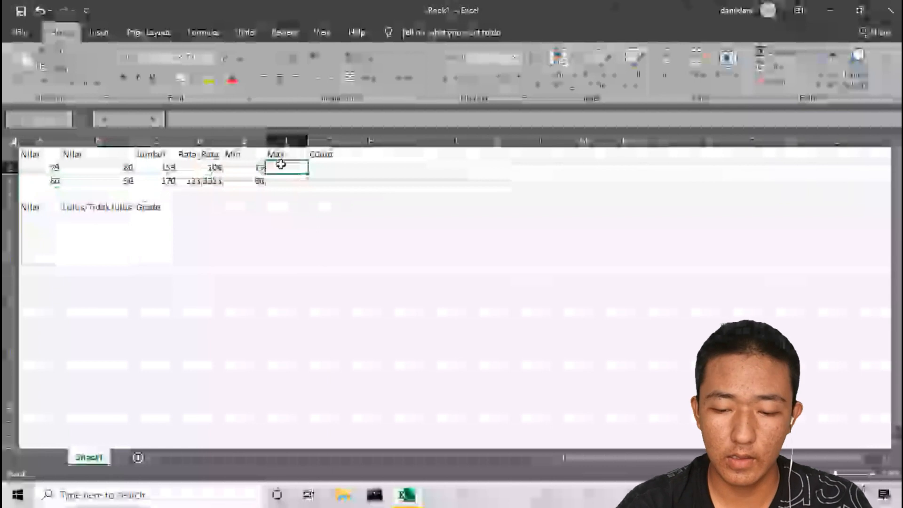
pyautogui.write('=')
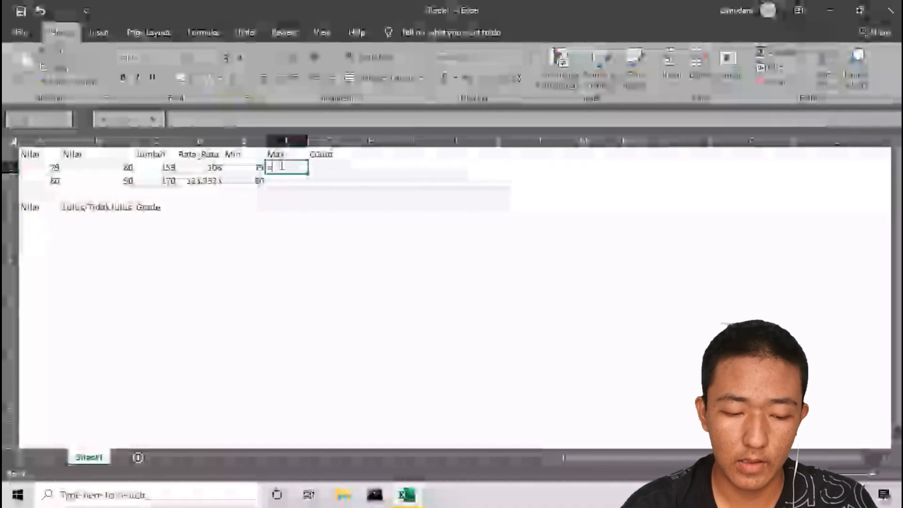
pyautogui.write('MAX')
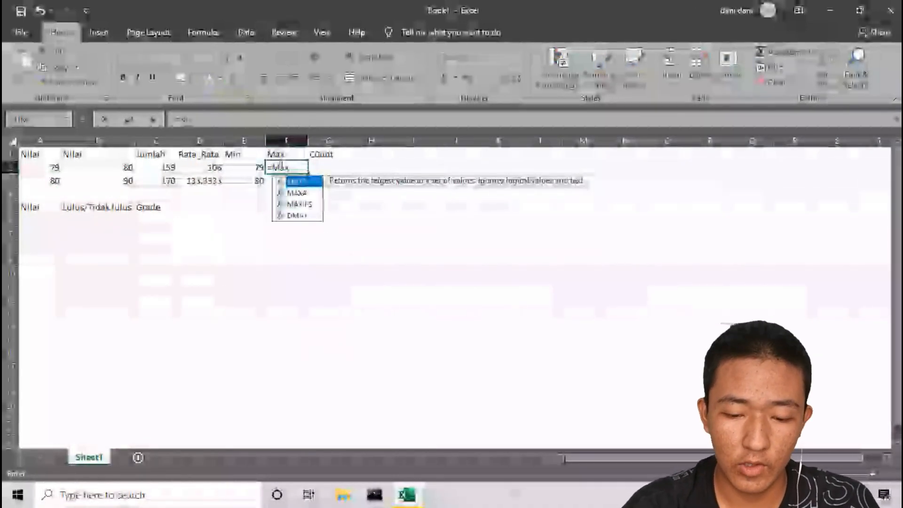
pyautogui.write('(')
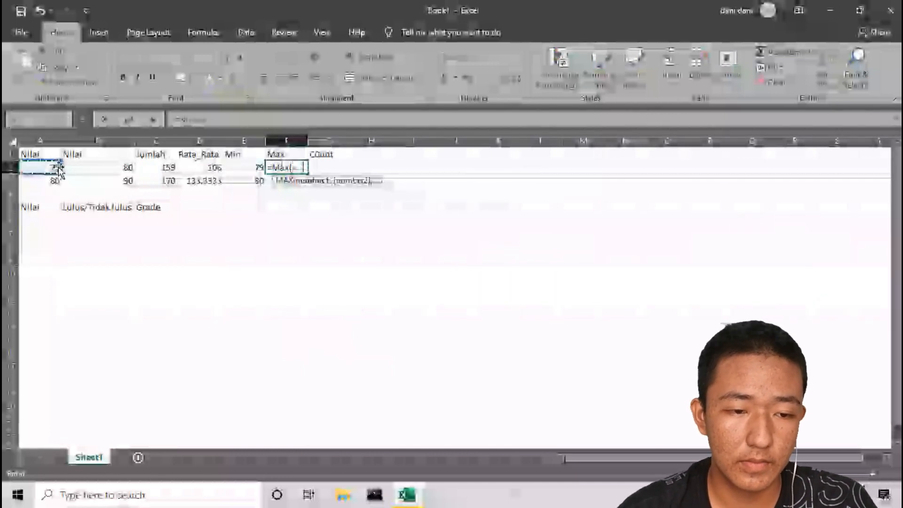
pyautogui.click(79, 172)
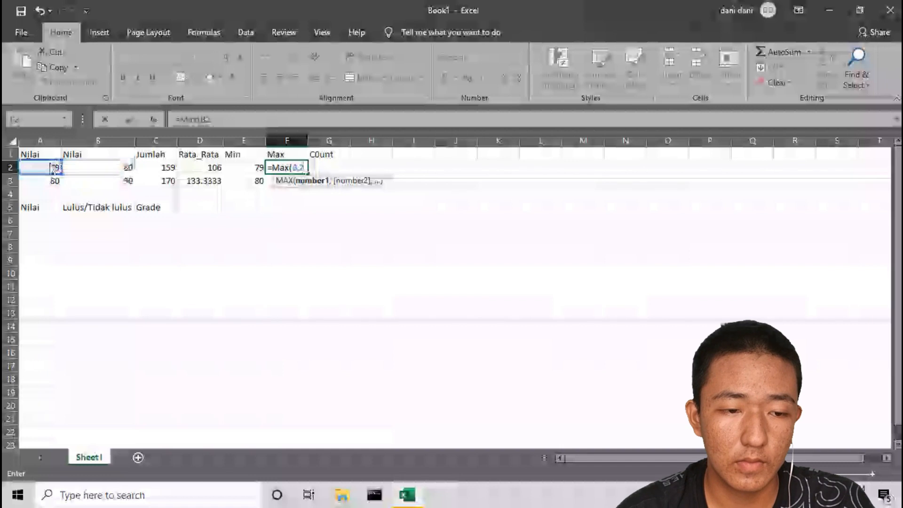
pyautogui.moveTo(54, 167); pyautogui.dragTo(83, 169)
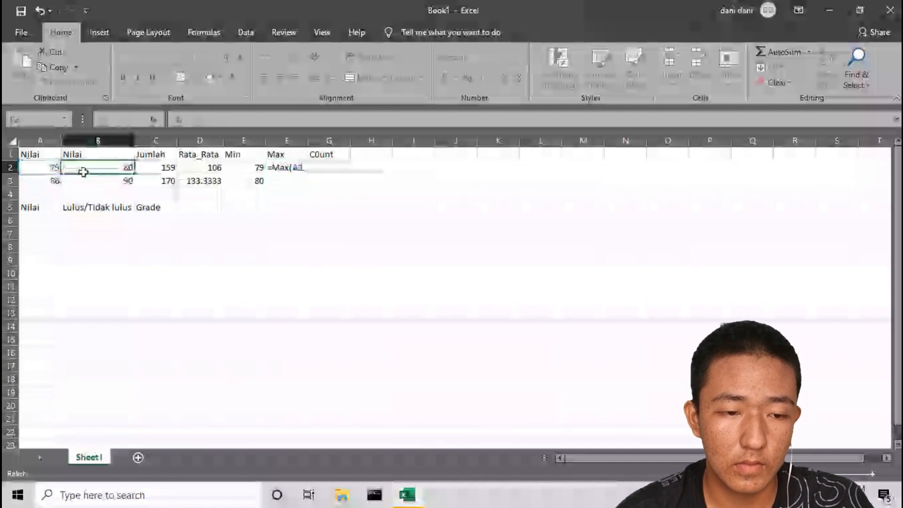
pyautogui.press('Return')
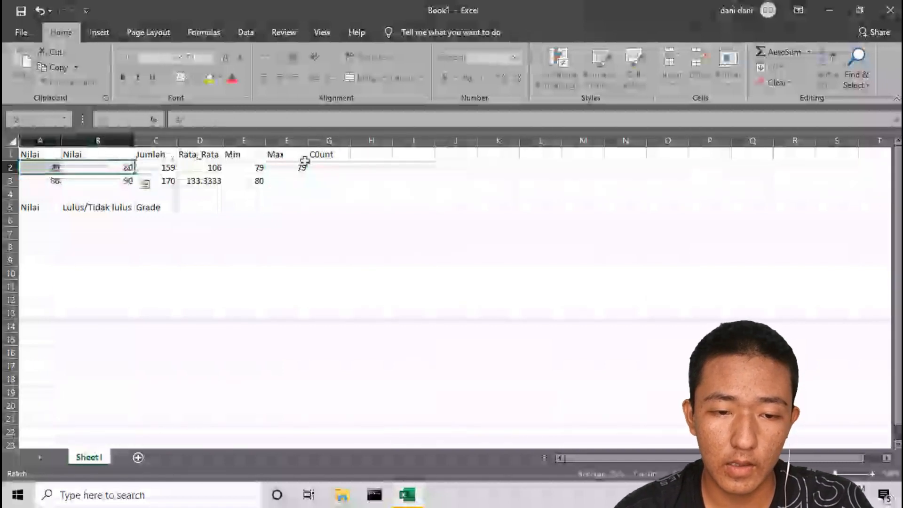
pyautogui.press('Return')
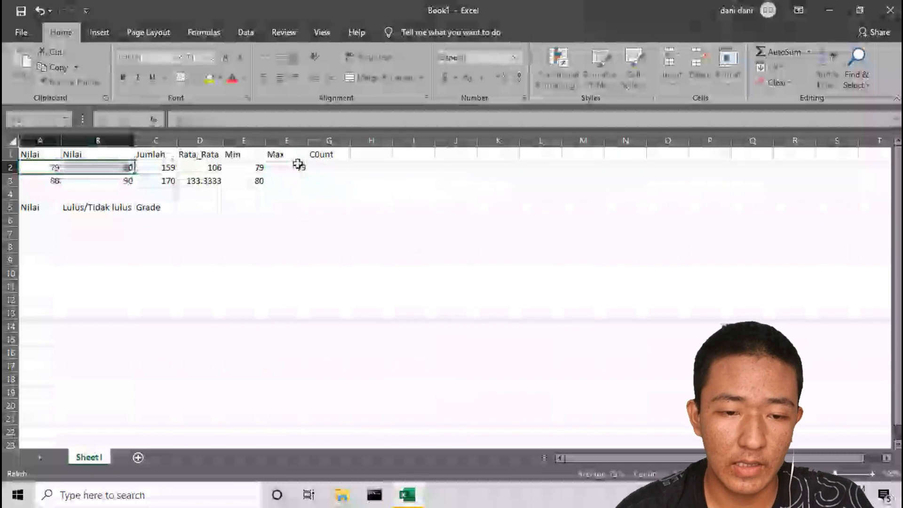
# Step: Try to enter a MAX formula in F3 that finds the highest score in A3:B3
pyautogui.click(303, 184)
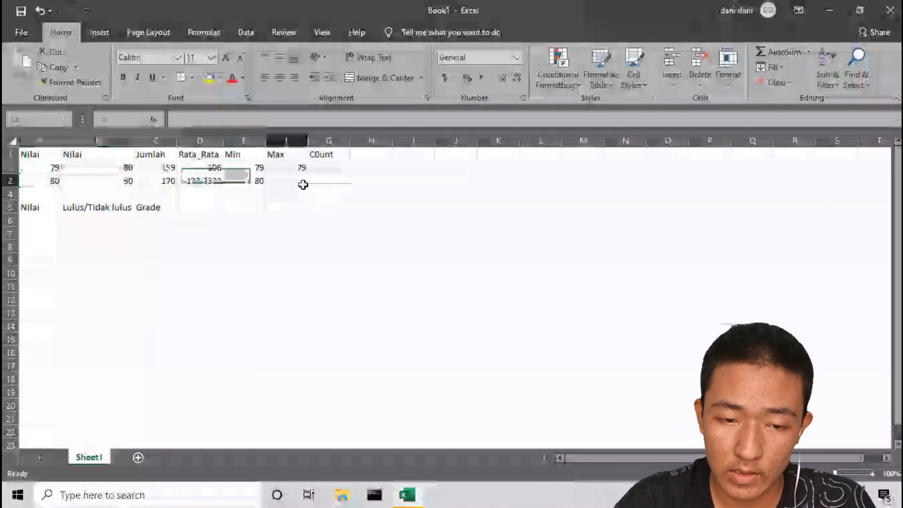
pyautogui.write('=')
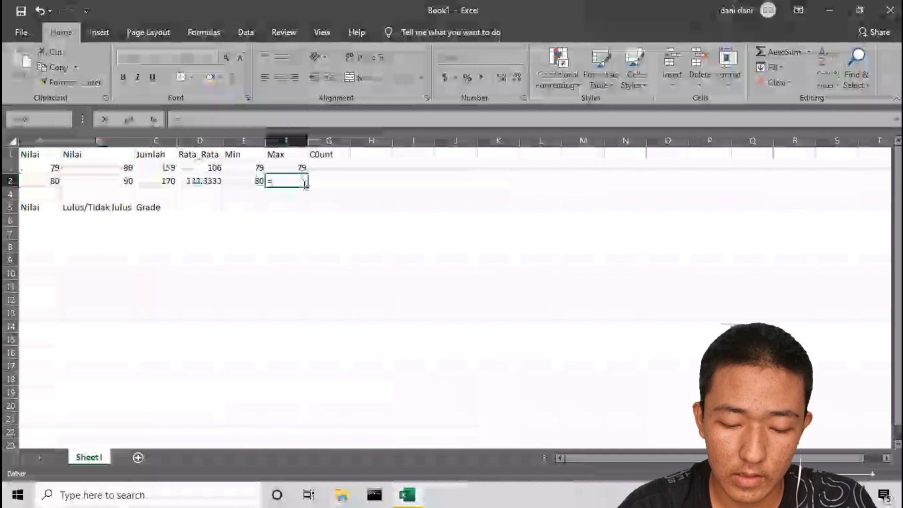
pyautogui.write('max')
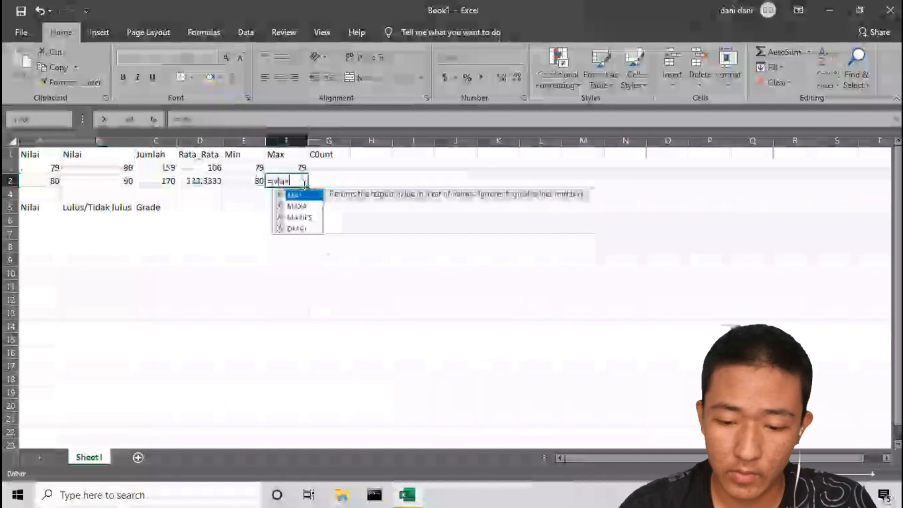
pyautogui.write('(')
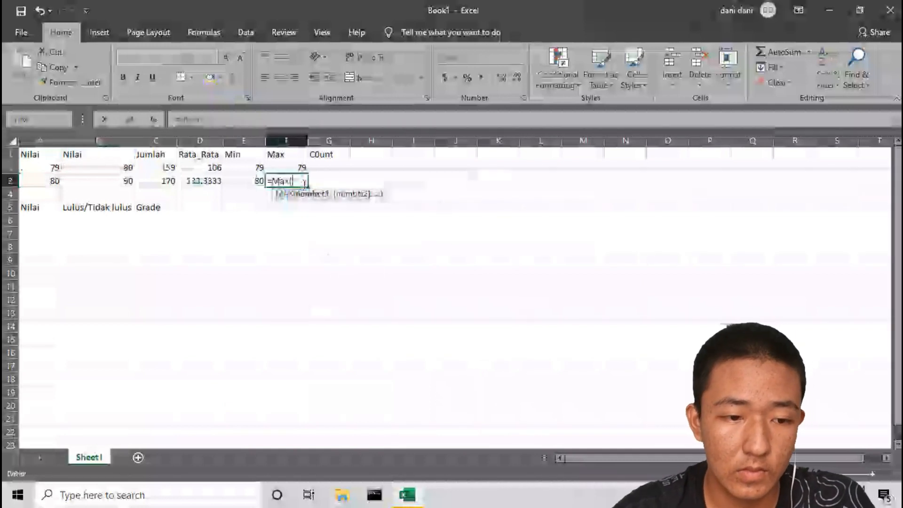
pyautogui.click(54, 181)
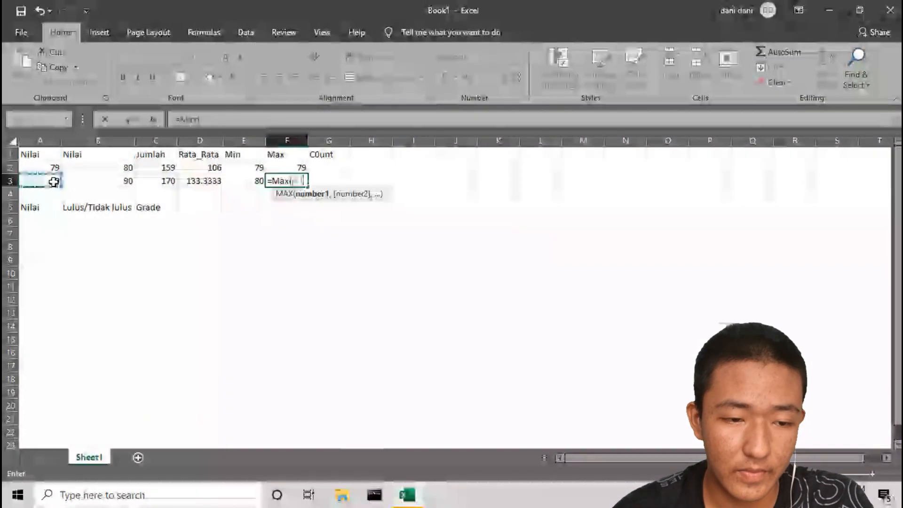
pyautogui.moveTo(60, 186); pyautogui.dragTo(129, 193)
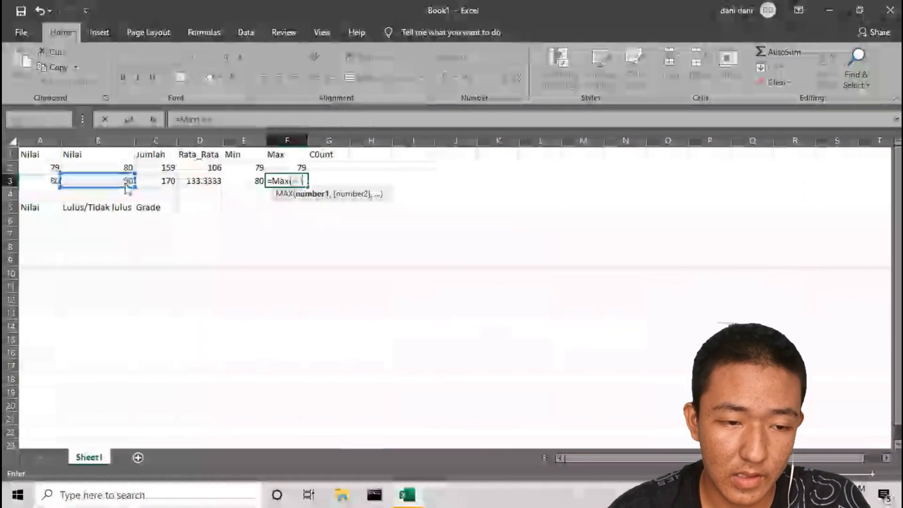
pyautogui.click(57, 183)
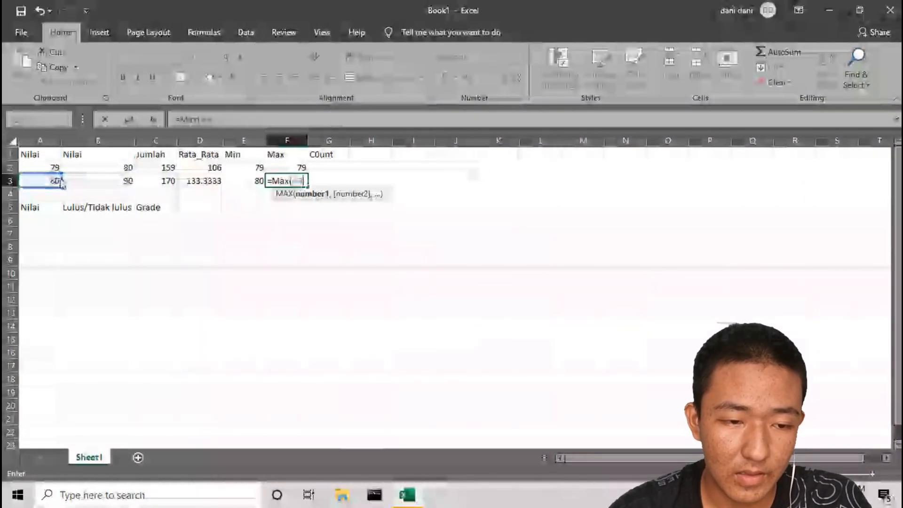
pyautogui.moveTo(63, 182)
pyautogui.mouseDown()
pyautogui.moveTo(98, 188)
pyautogui.moveTo(60, 169)
pyautogui.moveTo(60, 183)
pyautogui.mouseUp()
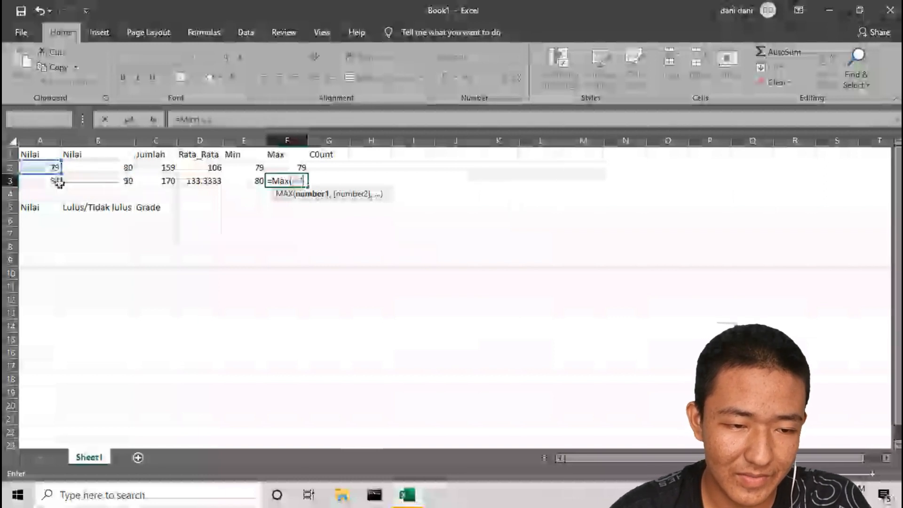
pyautogui.click(61, 183)
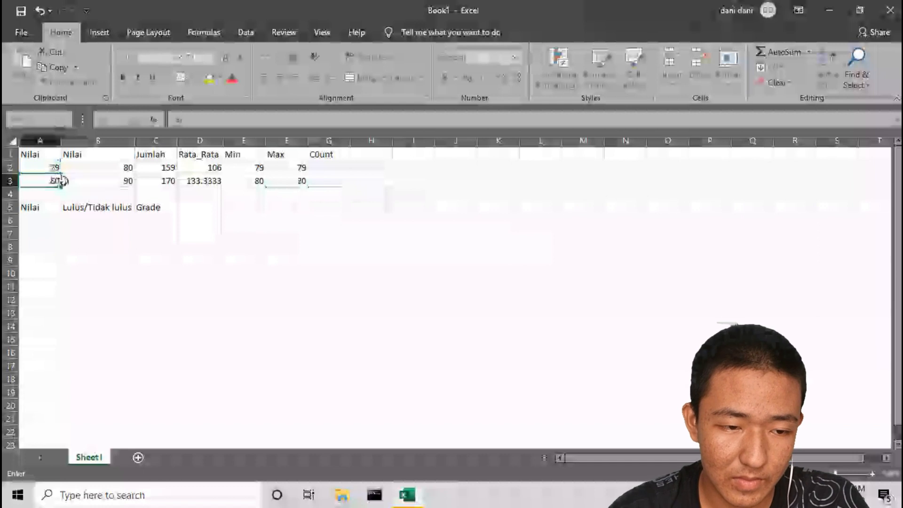
pyautogui.moveTo(58, 179); pyautogui.dragTo(74, 180)
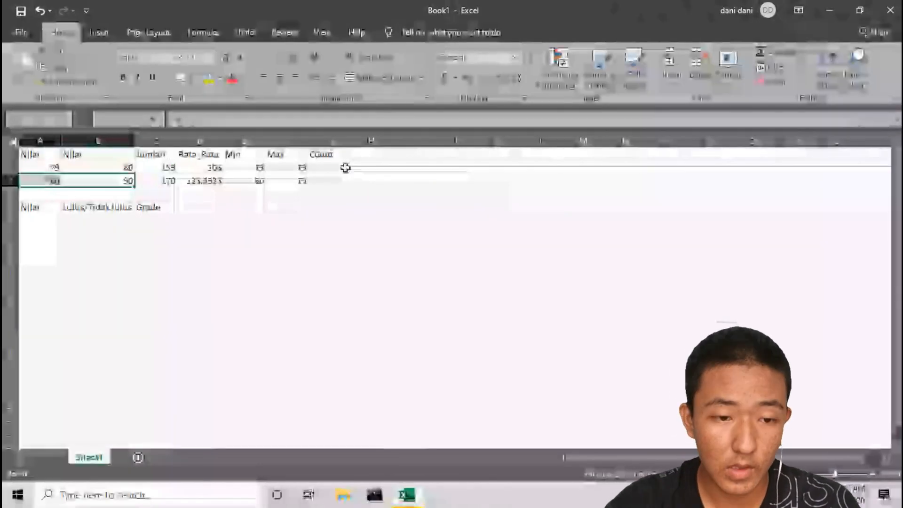
# Step: Replace the contents of F3 with a newly entered MAX formula for the scores in row 3
pyautogui.click(303, 181)
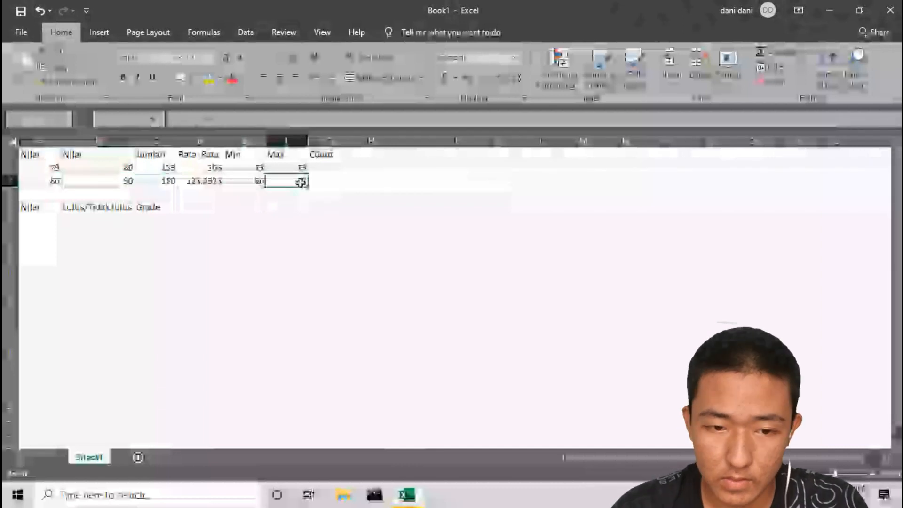
pyautogui.doubleClick(303, 182)
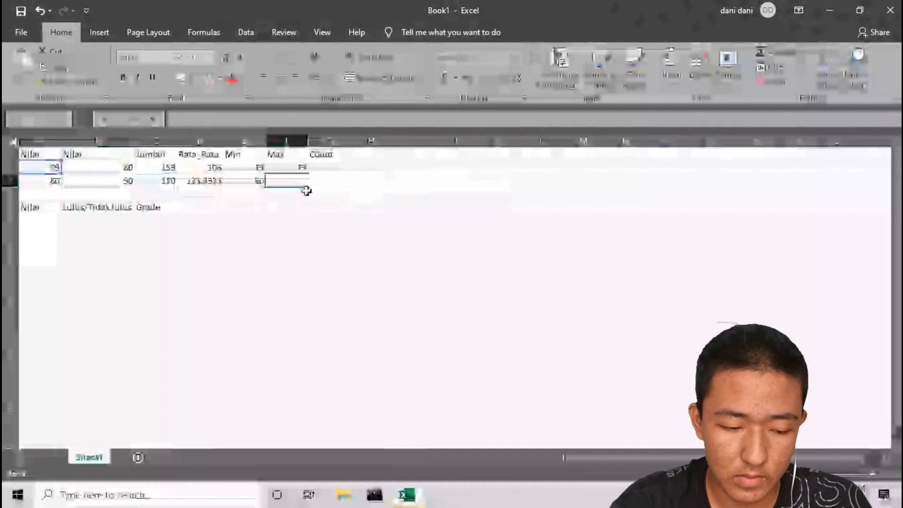
pyautogui.write('=max')
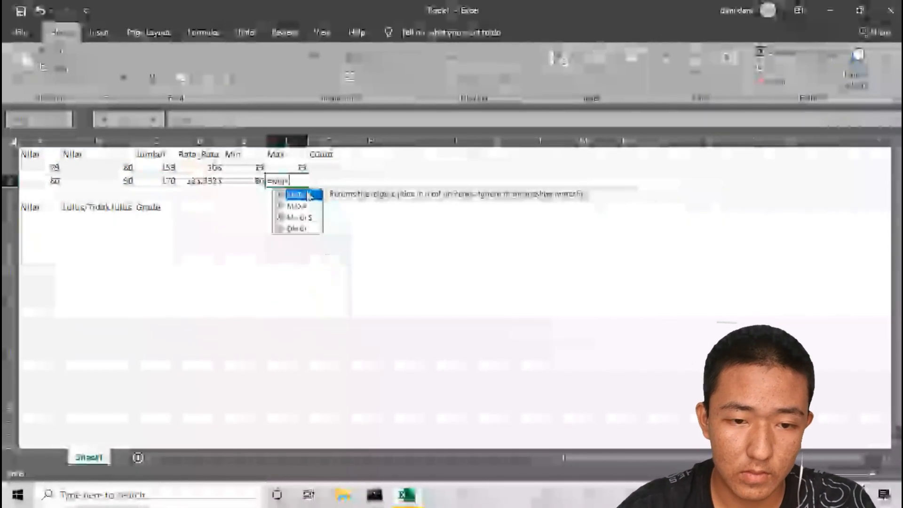
pyautogui.doubleClick(301, 194)
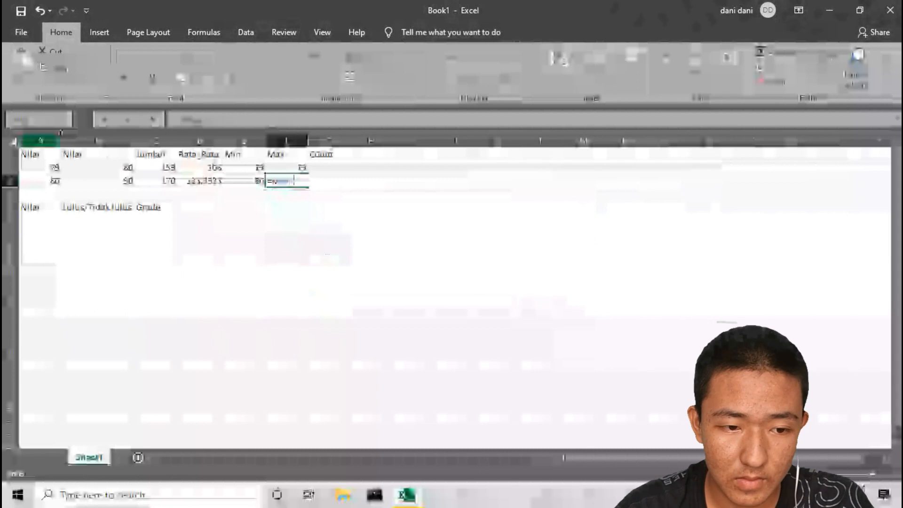
pyautogui.click(52, 181)
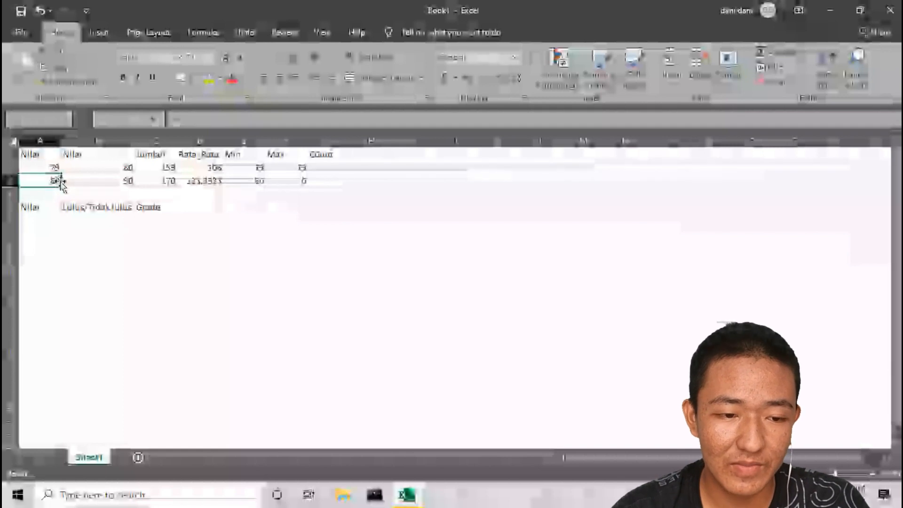
# Step: Move the score from A3 onto B3, replacing the value already there, and dismiss the clipboard alert
pyautogui.moveTo(61, 182)
pyautogui.mouseDown()
pyautogui.moveTo(75, 188)
pyautogui.moveTo(61, 184)
pyautogui.mouseUp()
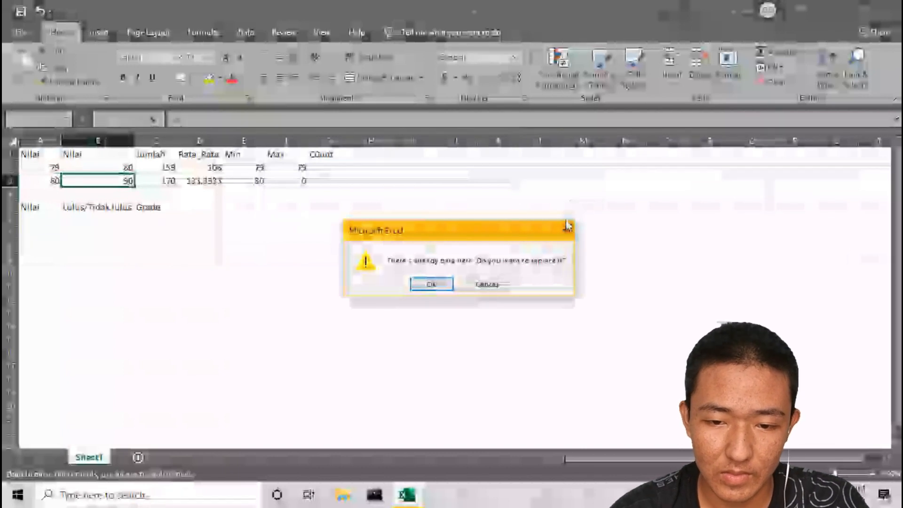
pyautogui.click(562, 234)
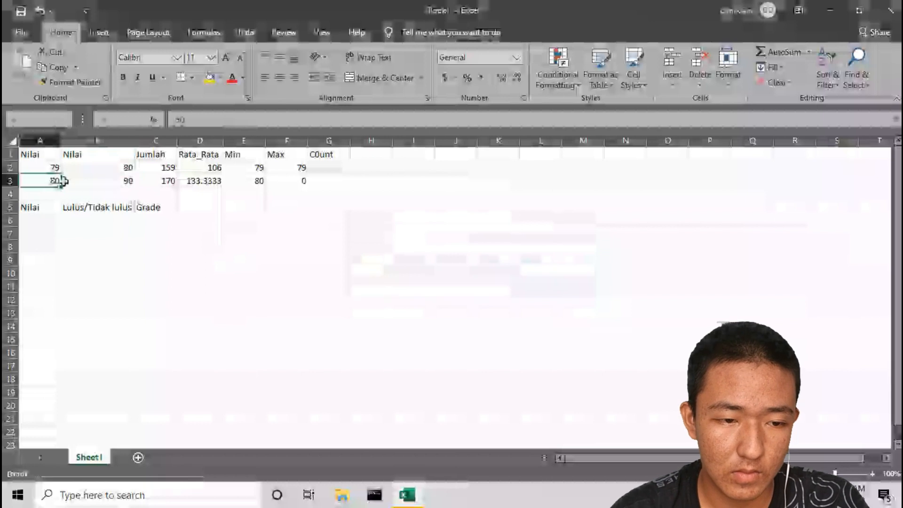
pyautogui.moveTo(75, 184); pyautogui.dragTo(117, 183)
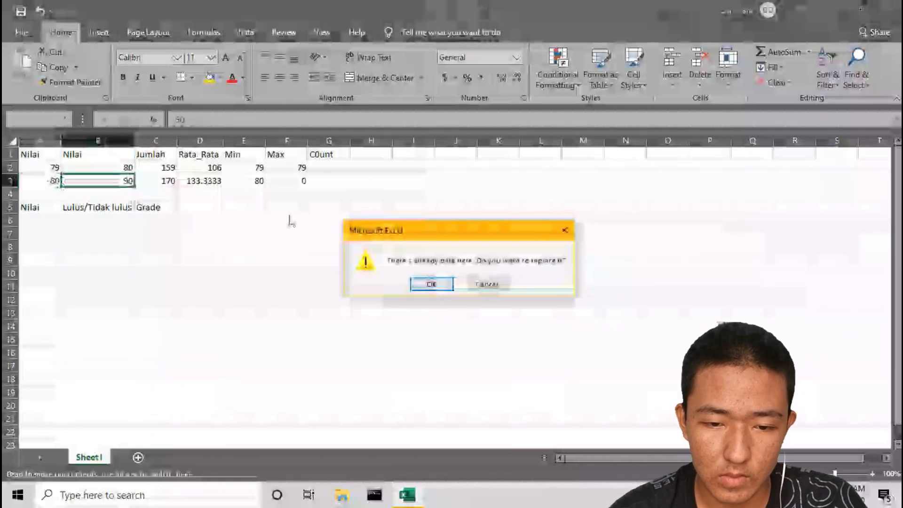
pyautogui.click(422, 282)
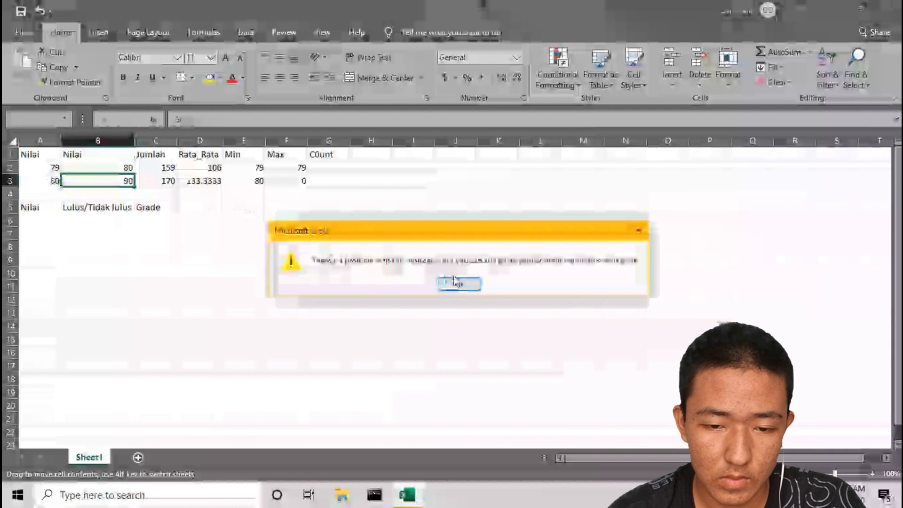
pyautogui.click(456, 282)
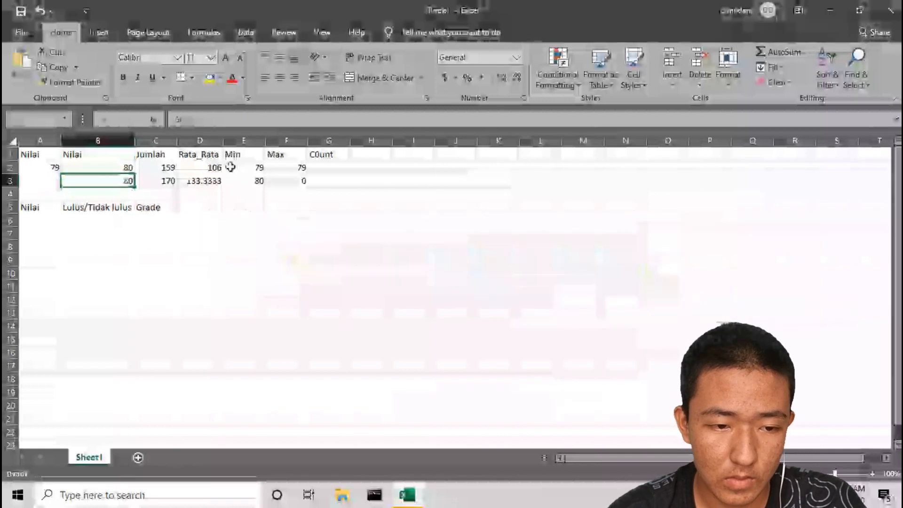
# Step: Enter the score 80 in A3 and replace the score in B3 with 90
pyautogui.click(49, 179)
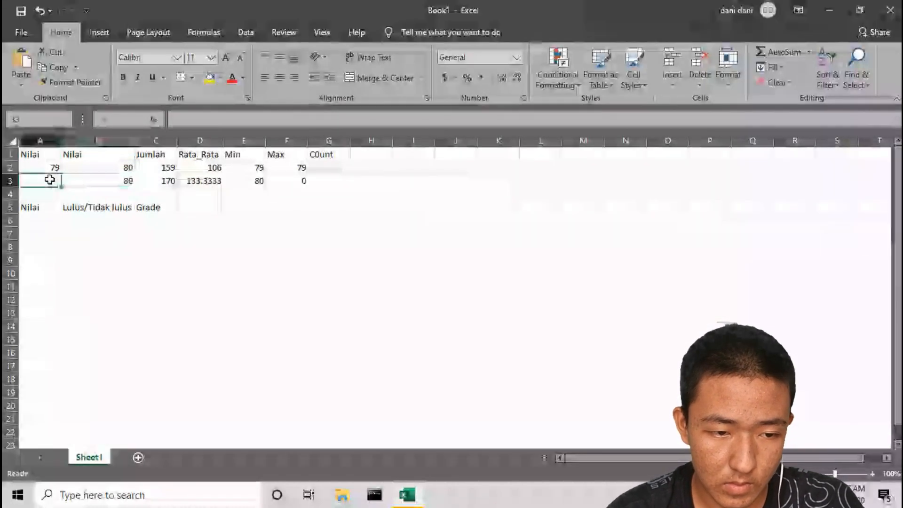
pyautogui.write('80')
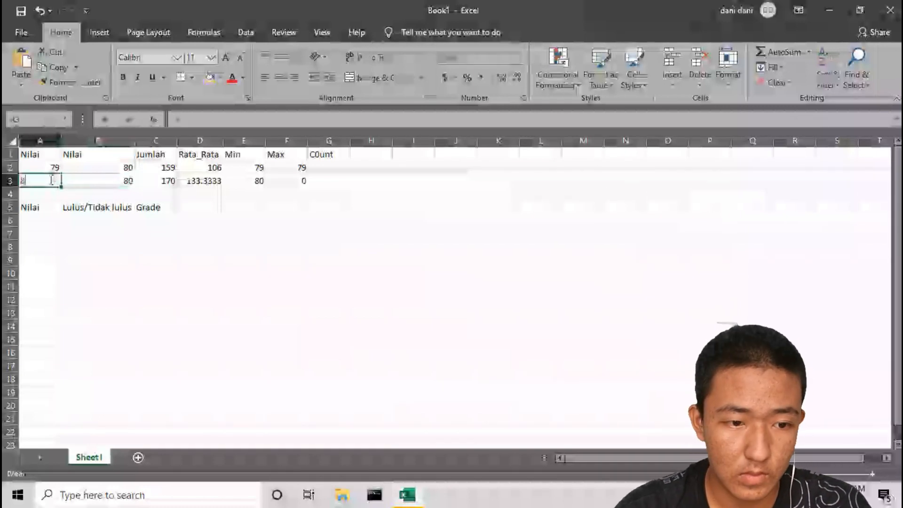
pyautogui.press('Return')
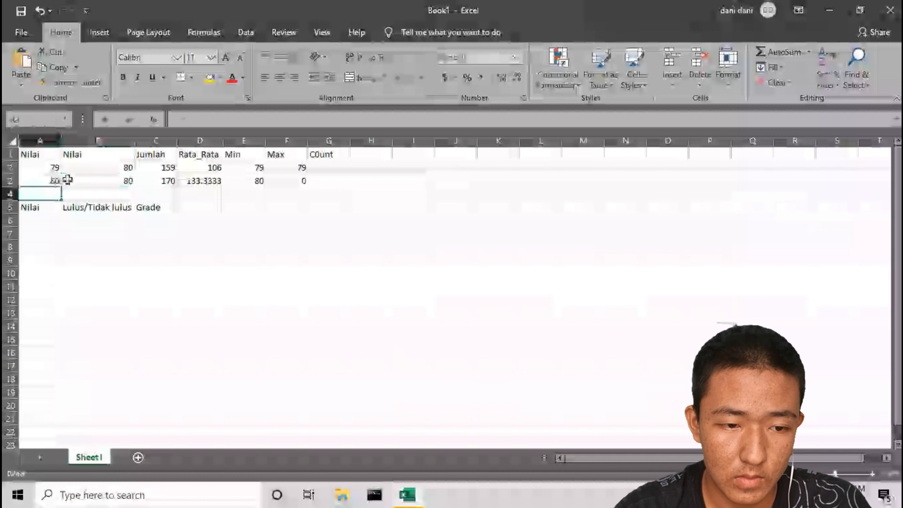
pyautogui.click(97, 180)
pyautogui.write('90')
pyautogui.press('Return')
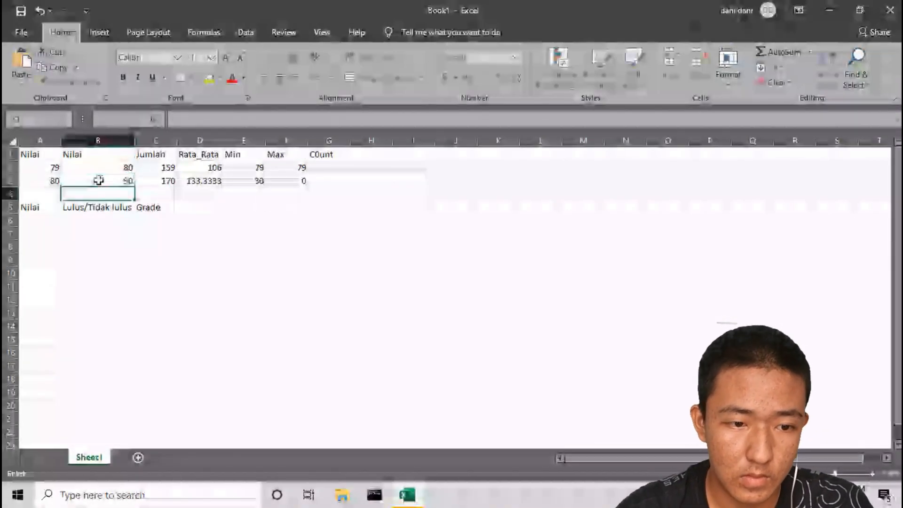
# Step: Replace the contents of F3 under the Max header with a MAX formula that references the score in A3
pyautogui.click(34, 180)
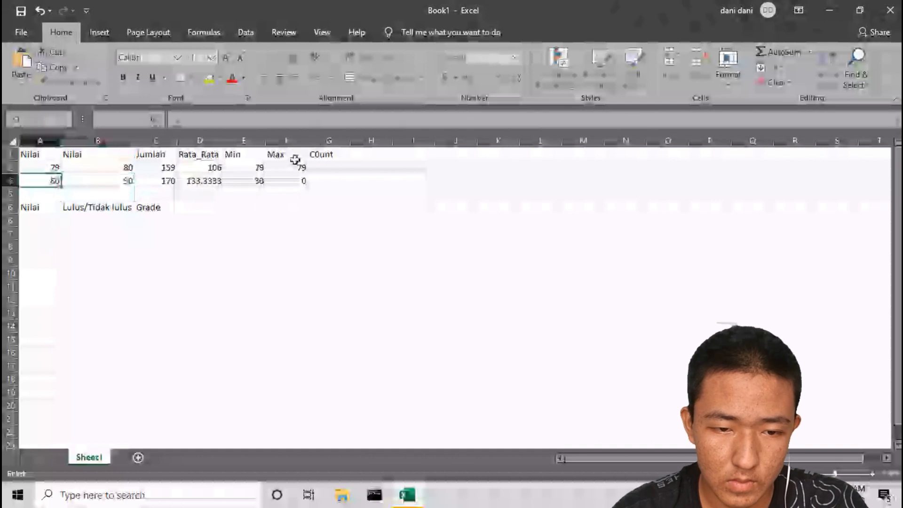
pyautogui.click(298, 180)
pyautogui.press('BackSpace')
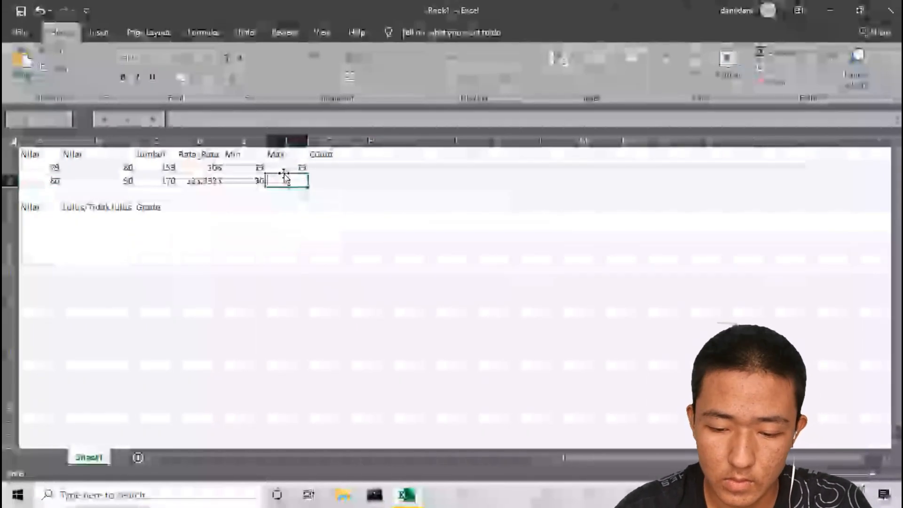
pyautogui.write('=')
pyautogui.write('min')
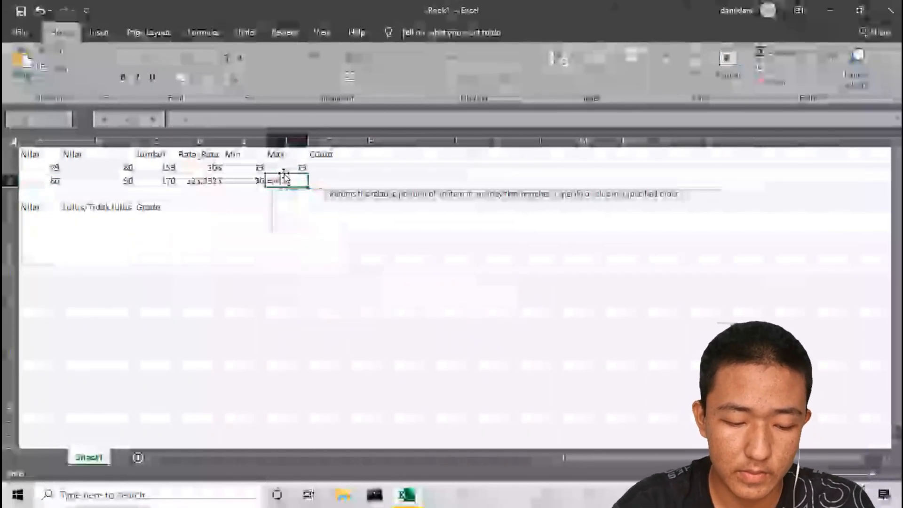
pyautogui.press('Tab')
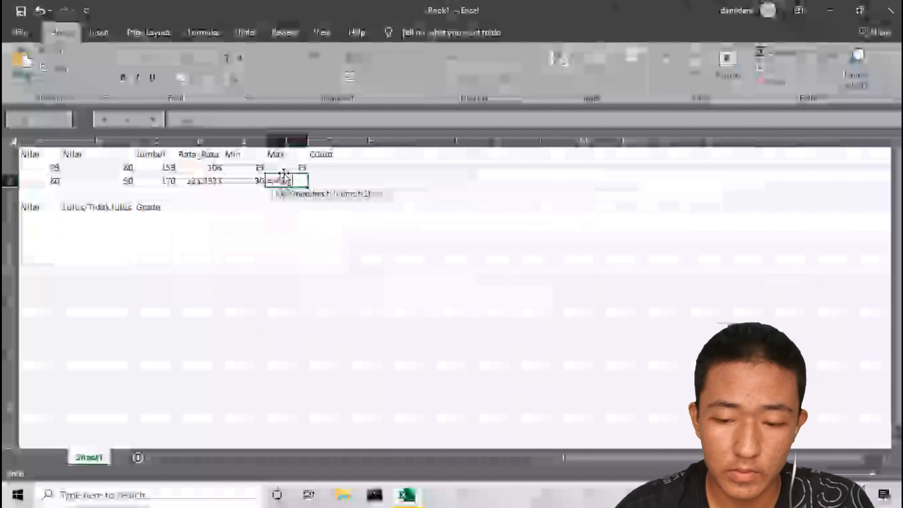
pyautogui.click(47, 181)
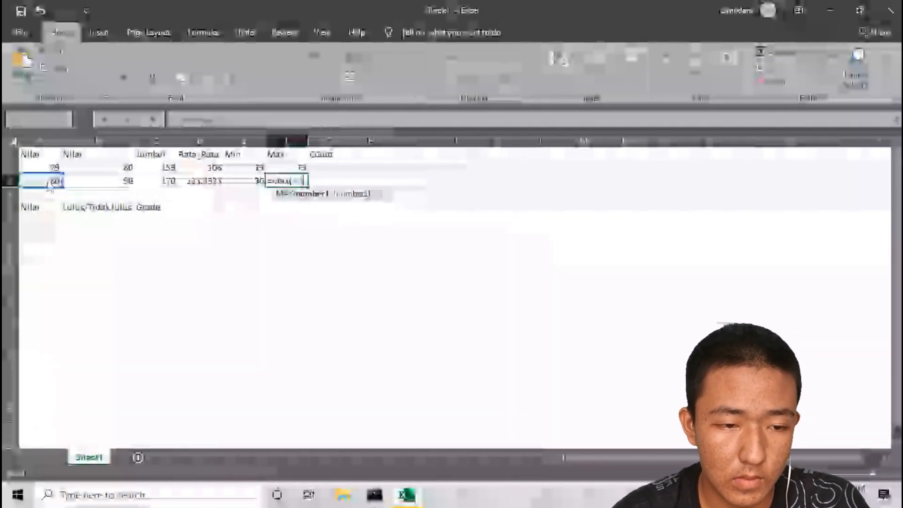
pyautogui.press('Return')
pyautogui.click(49, 181)
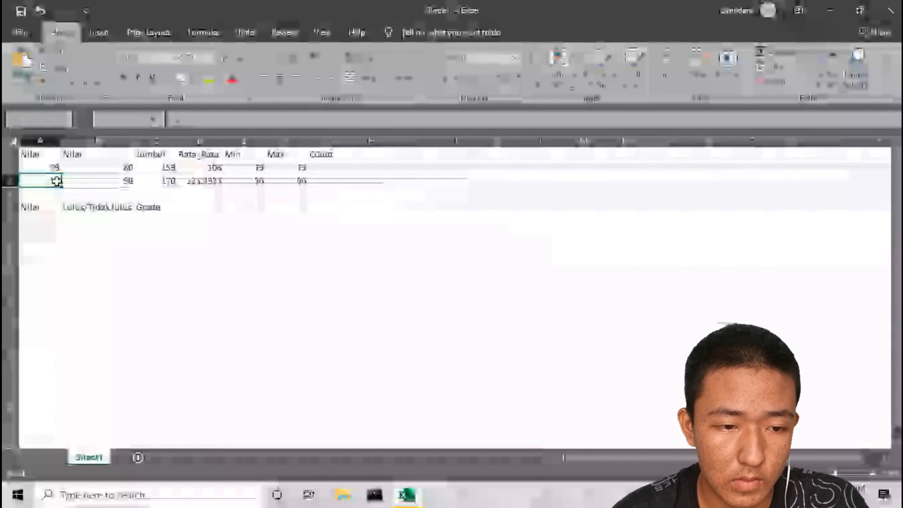
pyautogui.keyDown('shift'); pyautogui.click(71, 181); pyautogui.keyUp('shift')
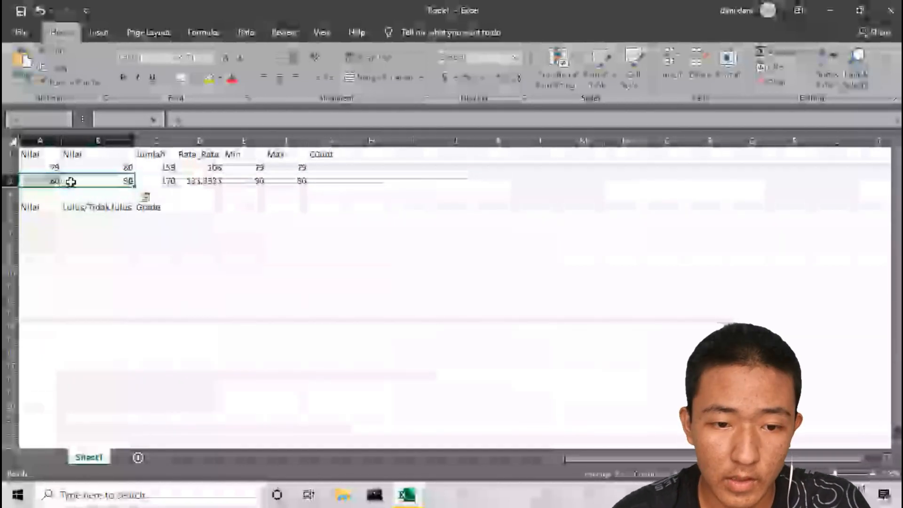
pyautogui.click(280, 184)
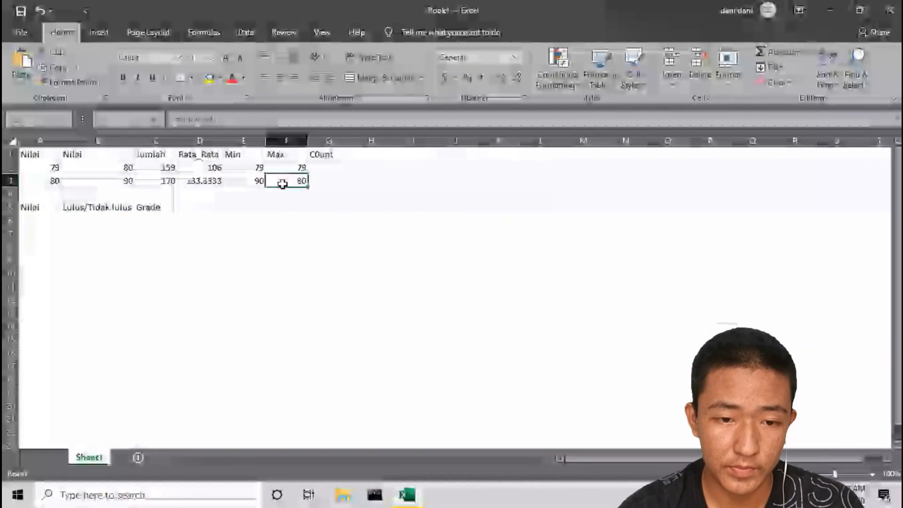
# Step: Enter a COUNT formula in G2 under the C0unt header for the scores in A2:B2
pyautogui.click(327, 166)
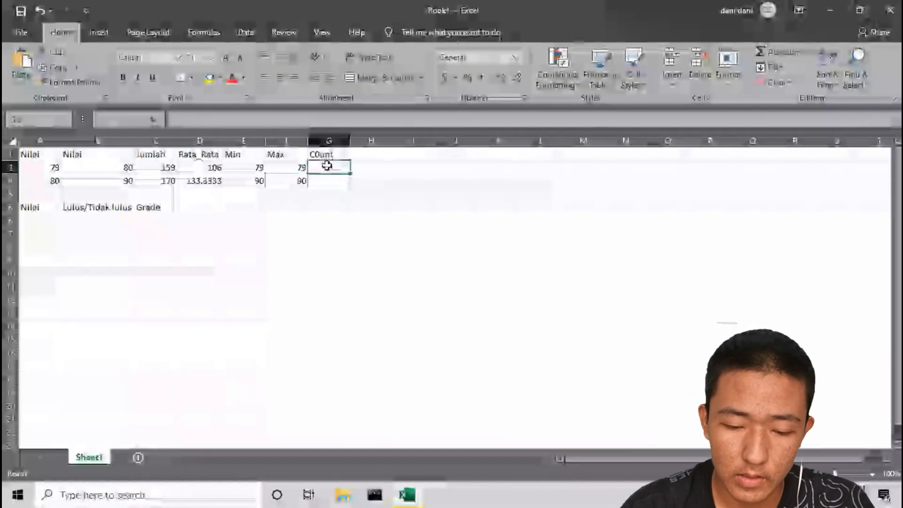
pyautogui.doubleClick(327, 165)
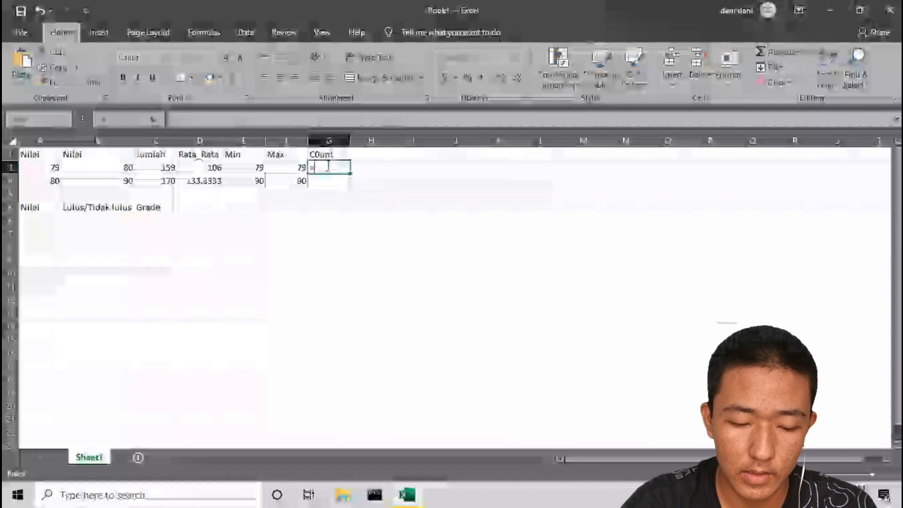
pyautogui.write('=count')
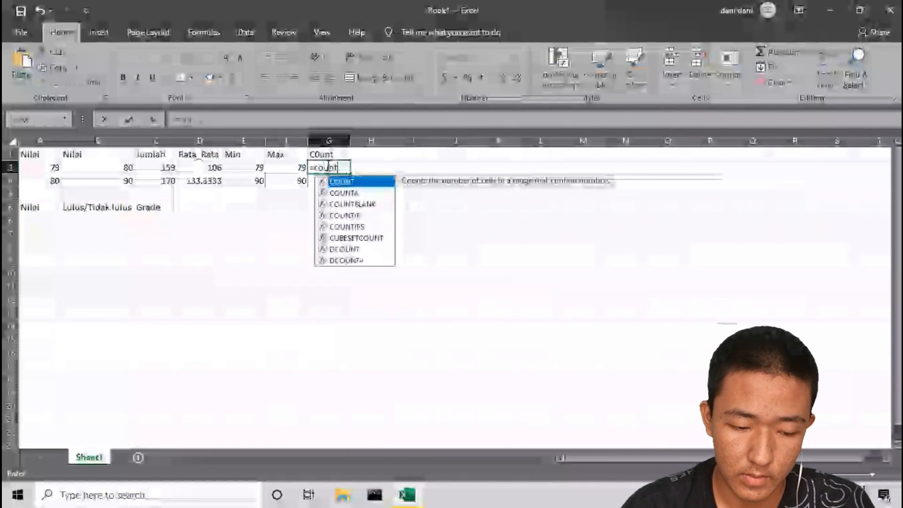
pyautogui.write('(')
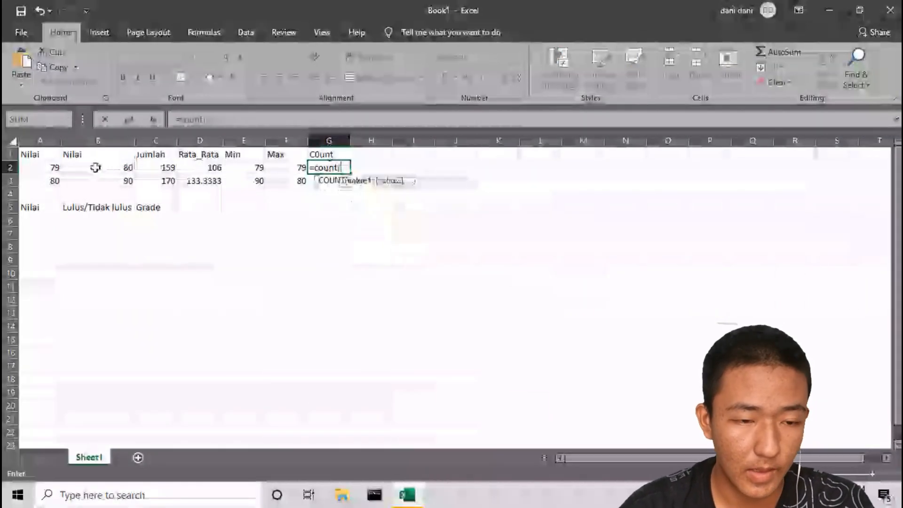
pyautogui.click(56, 167)
pyautogui.moveTo(61, 167); pyautogui.dragTo(70, 168)
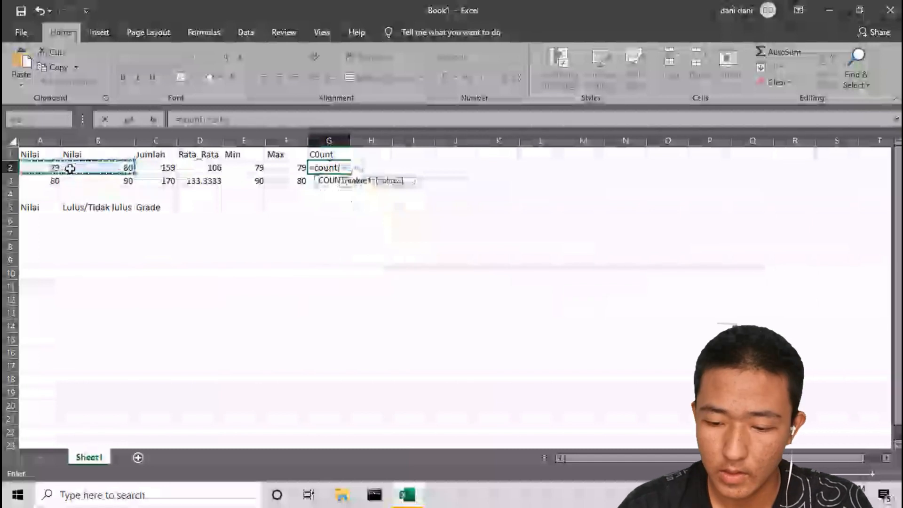
pyautogui.press('Return')
pyautogui.press('Return')
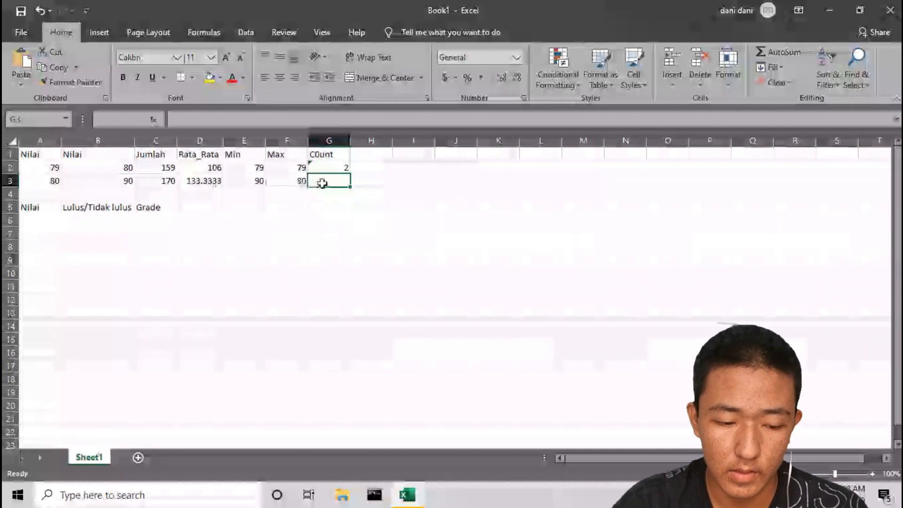
# Step: Try to enter a COUNT formula in G3 for the scores in row 3
pyautogui.write('=')
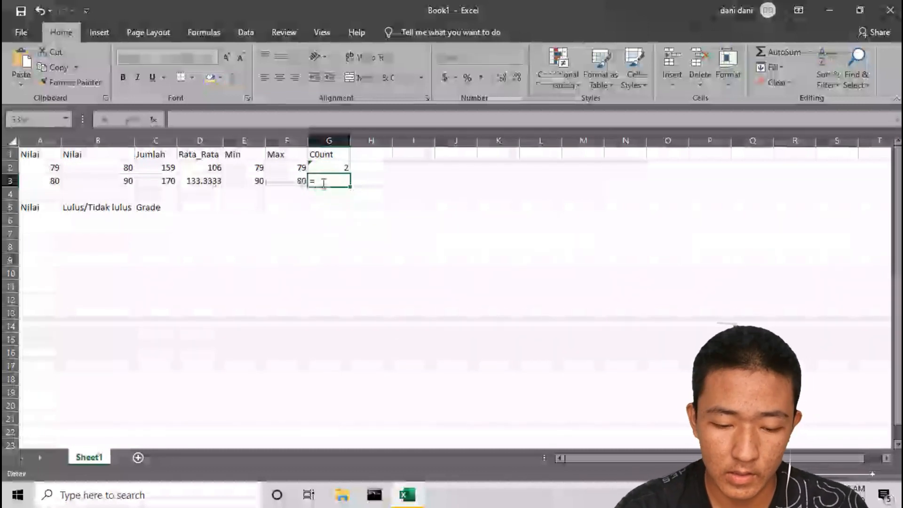
pyautogui.write('count')
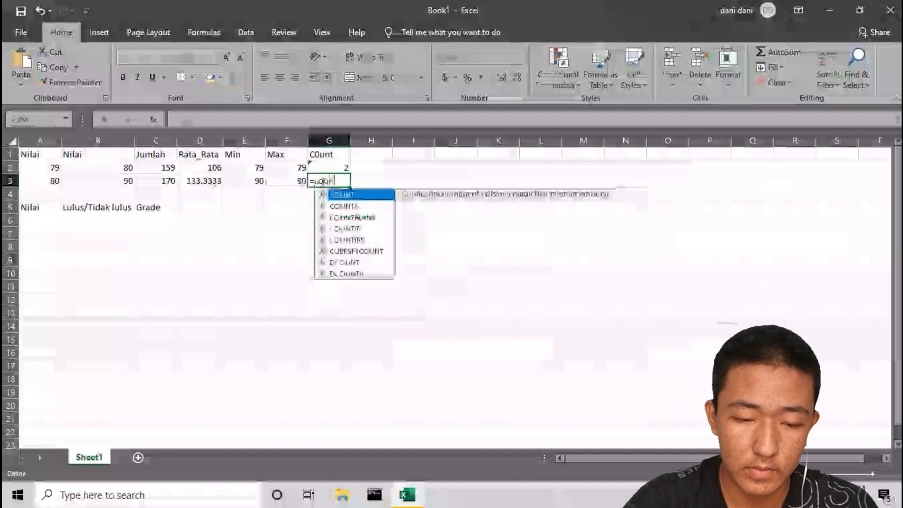
pyautogui.write('(')
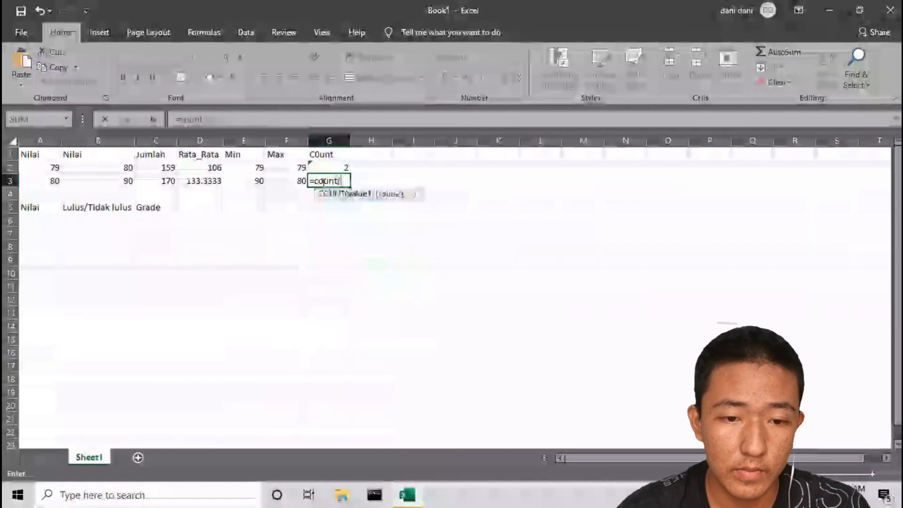
pyautogui.click(60, 182)
pyautogui.moveTo(62, 186)
pyautogui.mouseDown()
pyautogui.moveTo(118, 184)
pyautogui.moveTo(46, 183)
pyautogui.mouseUp()
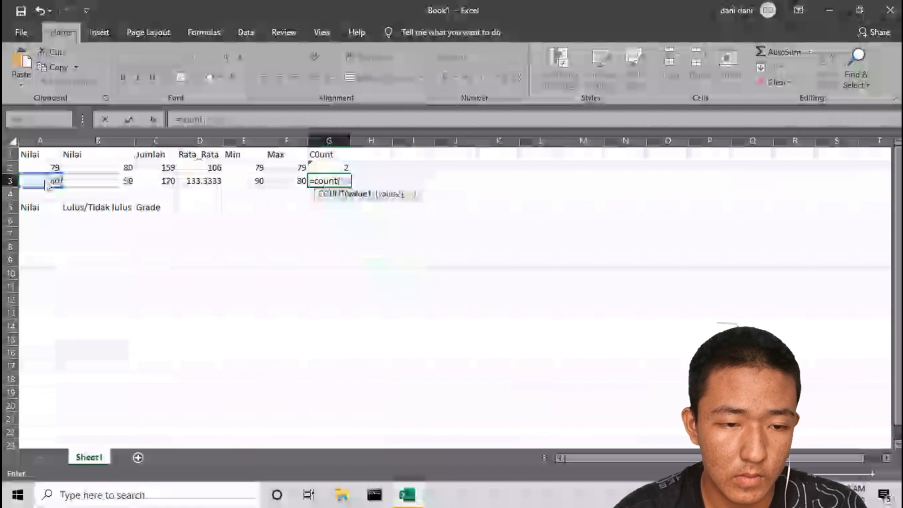
pyautogui.click(44, 181)
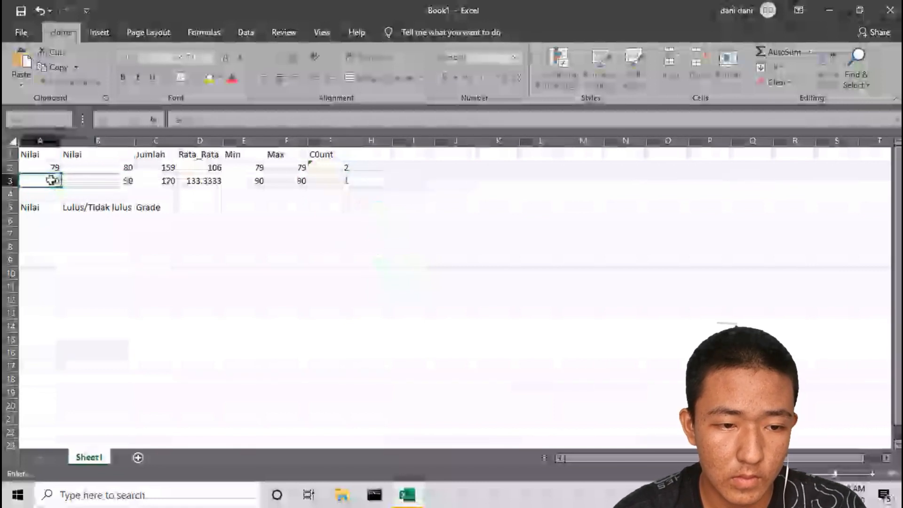
pyautogui.moveTo(84, 180); pyautogui.dragTo(88, 180)
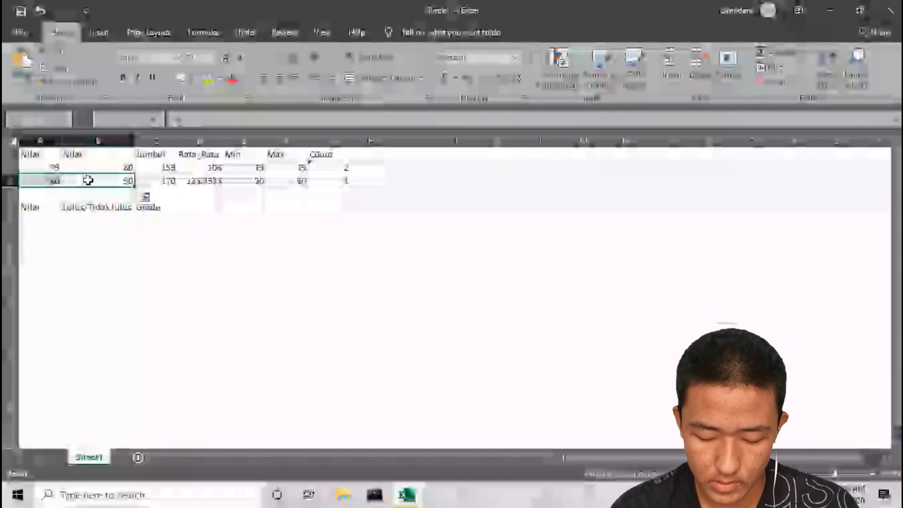
# Step: Overwrite G3 with a newly entered COUNT formula that references the score in A3
pyautogui.click(319, 180)
pyautogui.write('=')
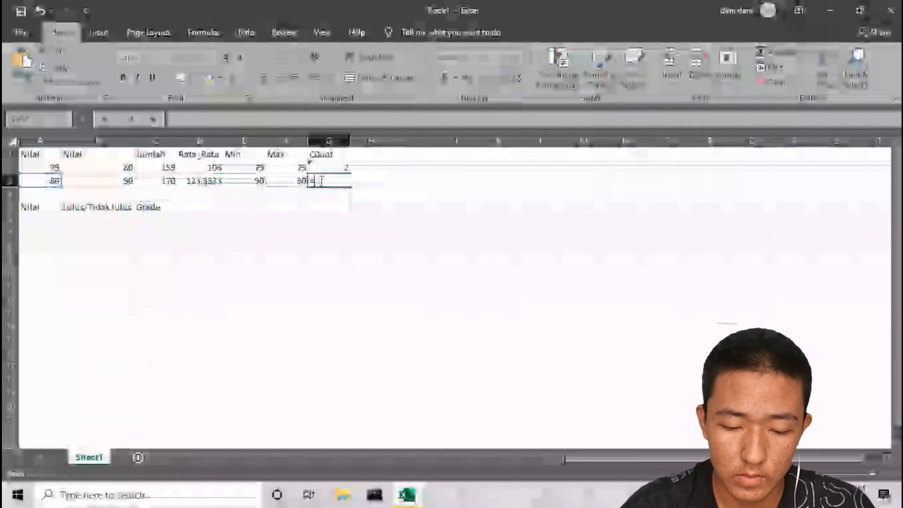
pyautogui.write('count')
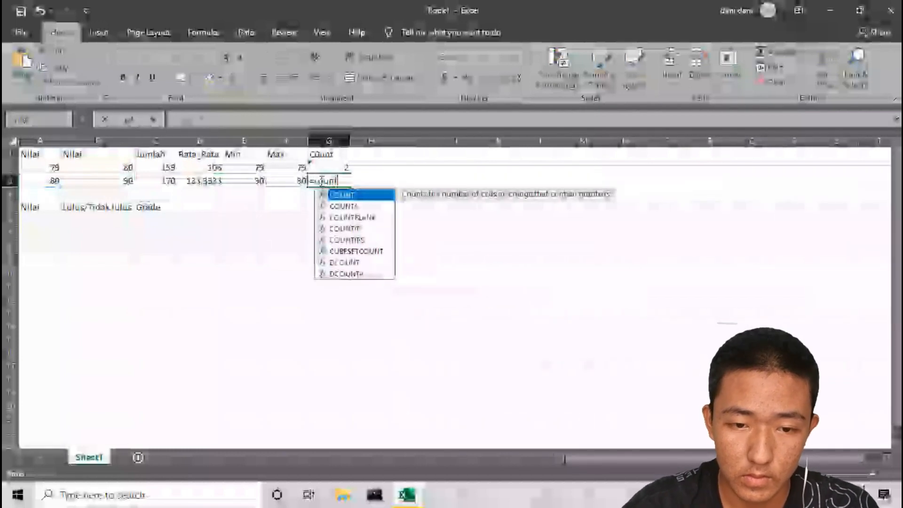
pyautogui.write('(')
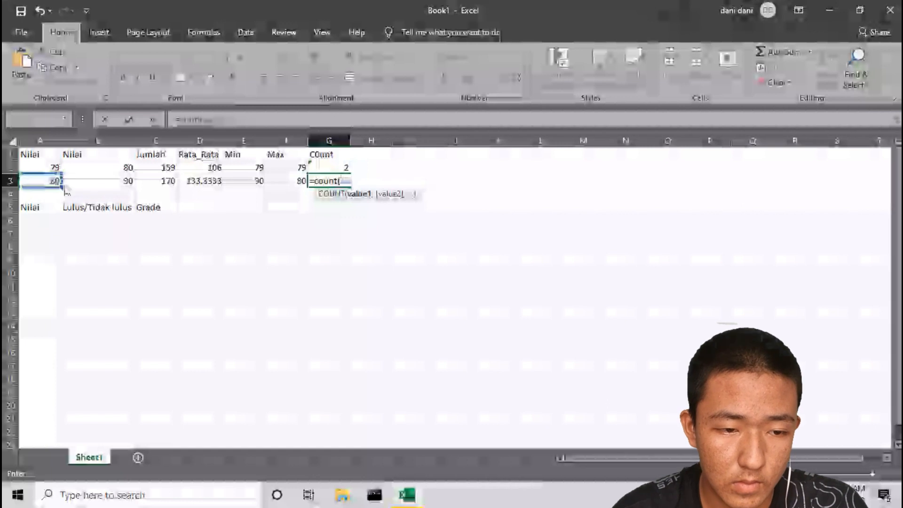
pyautogui.moveTo(57, 182); pyautogui.dragTo(97, 182)
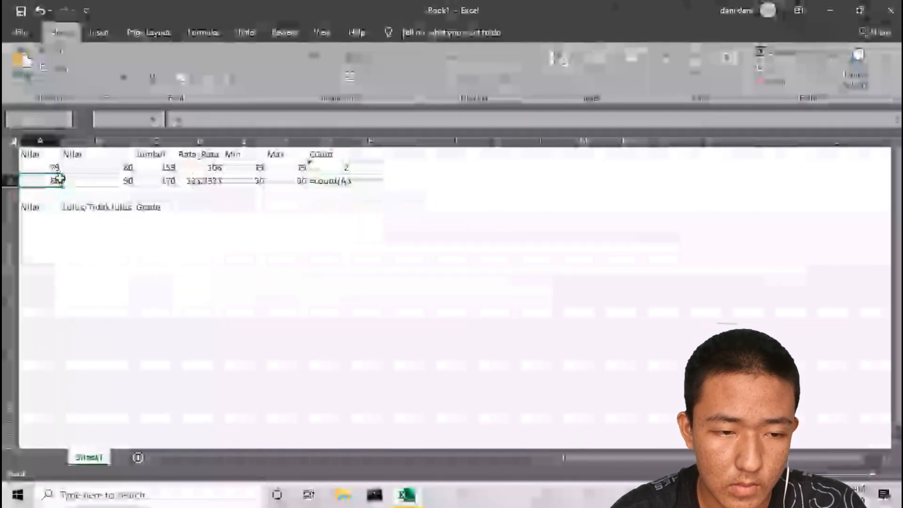
pyautogui.moveTo(60, 181); pyautogui.dragTo(79, 181)
pyautogui.press('Return')
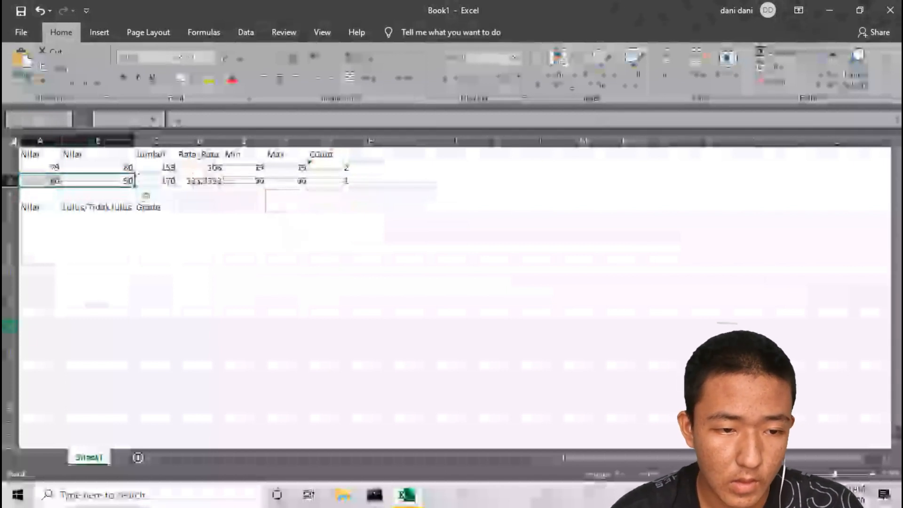
# Step: Enter the scores 90 in A6 and 69 in A7 under the lower Nilai header
pyautogui.click(22, 218)
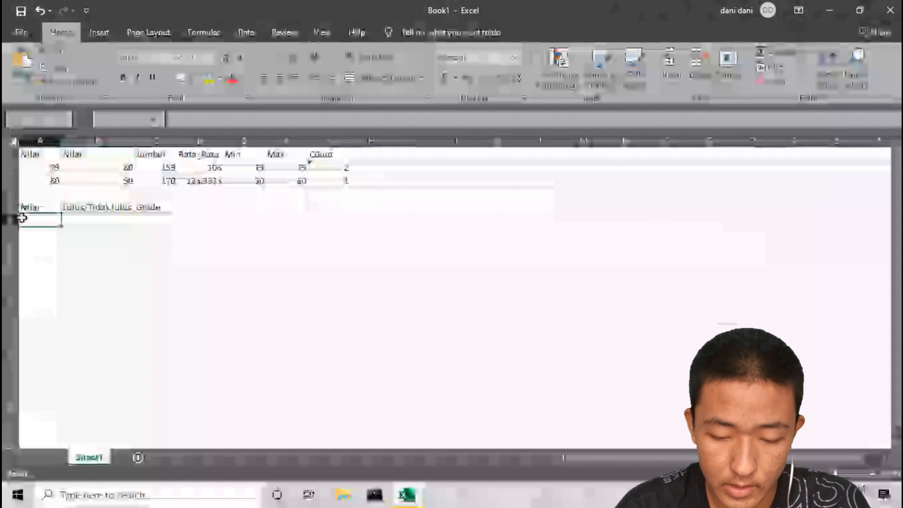
pyautogui.write('80')
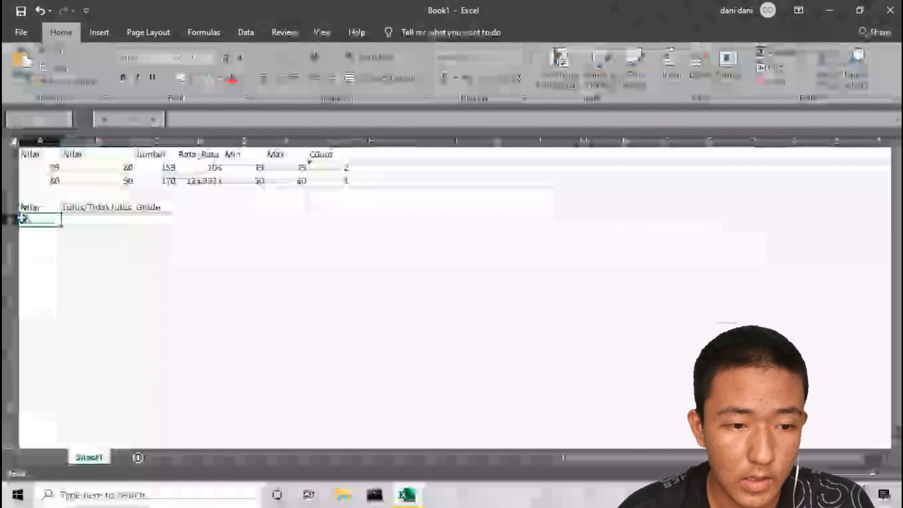
pyautogui.press('Return')
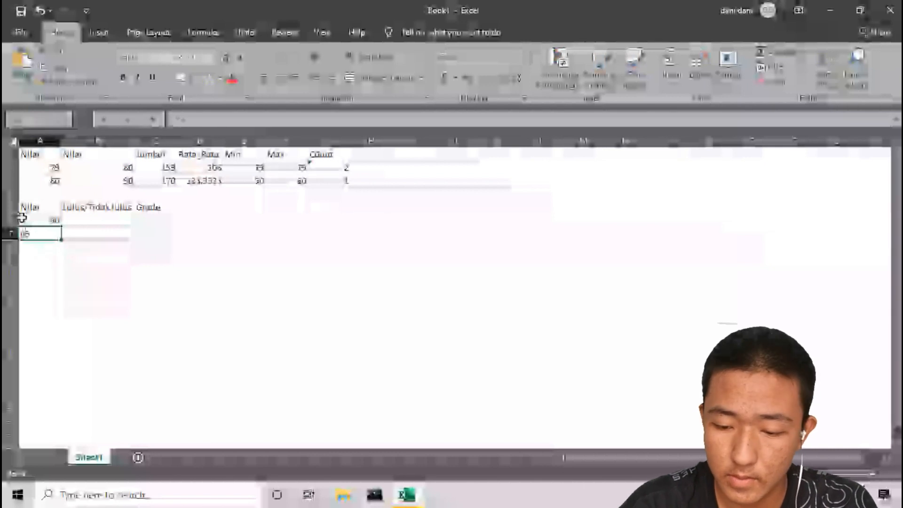
# Step: Try to enter the pass/fail formula =(A6>75,"lulus",tidak lulus") in B6 under the Lulus/Tidak lulus header
pyautogui.click(93, 221)
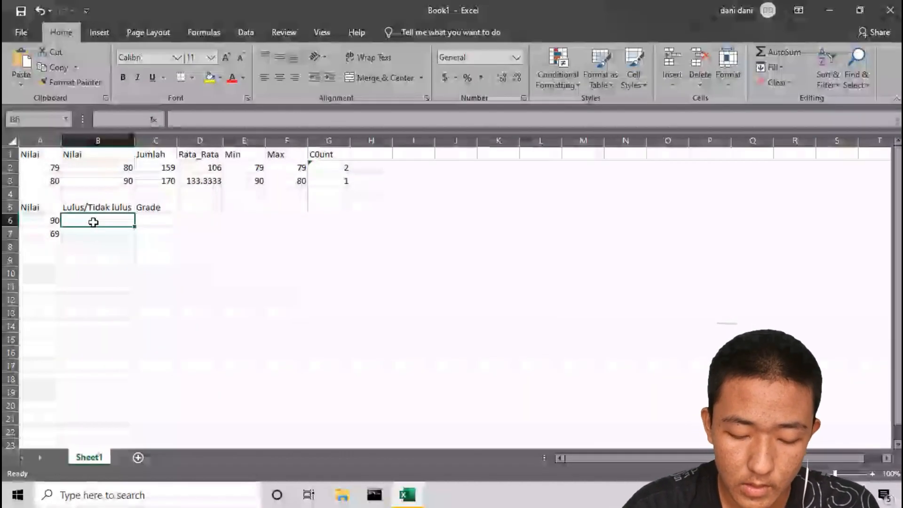
pyautogui.write('=')
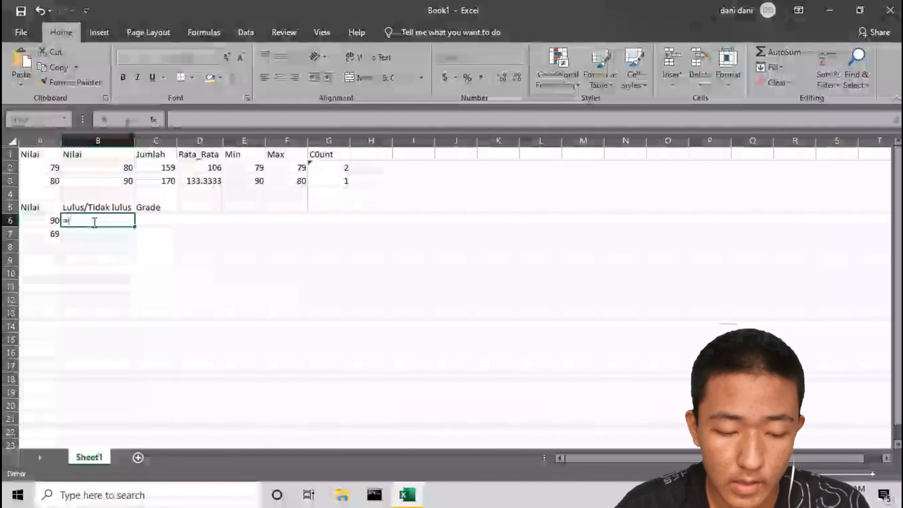
pyautogui.write('a6')
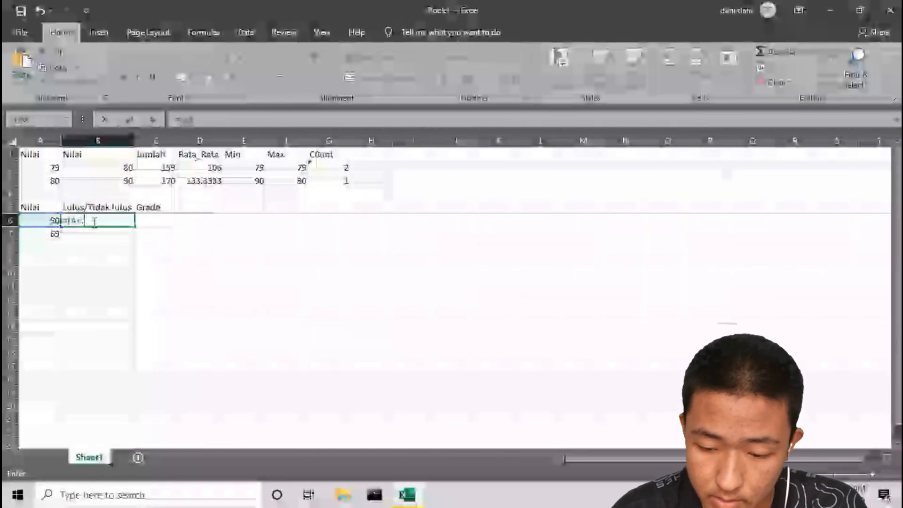
pyautogui.write('>')
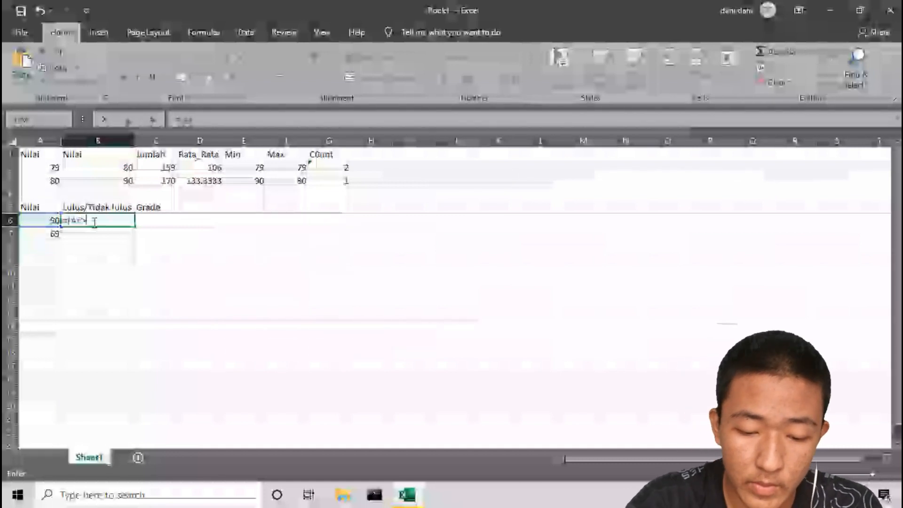
pyautogui.write('75')
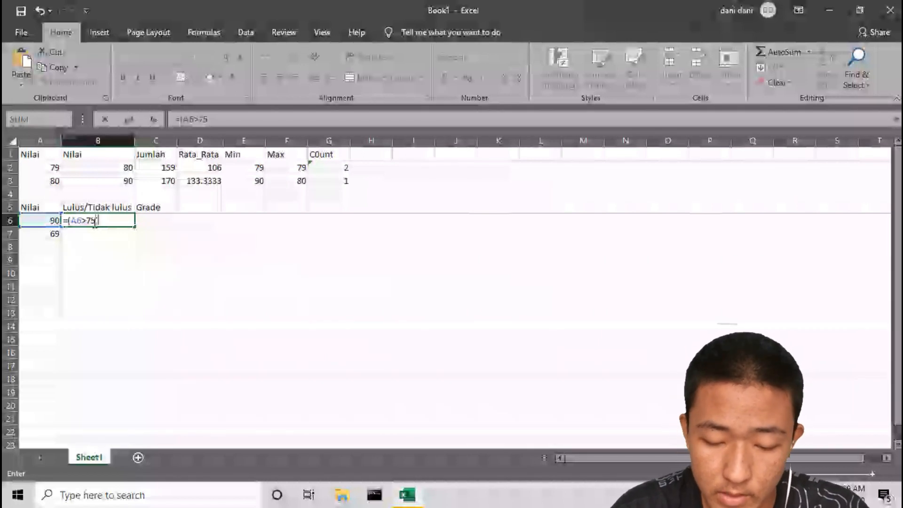
pyautogui.write(',"')
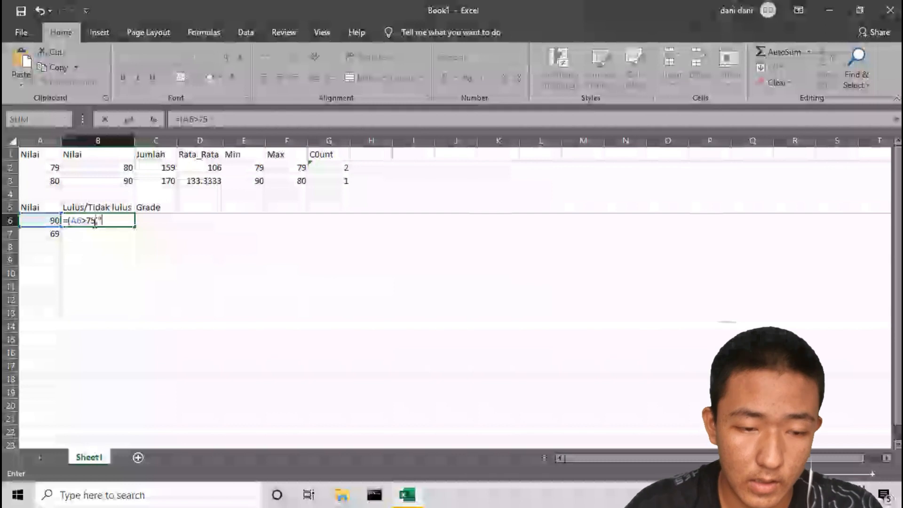
pyautogui.write('lulus')
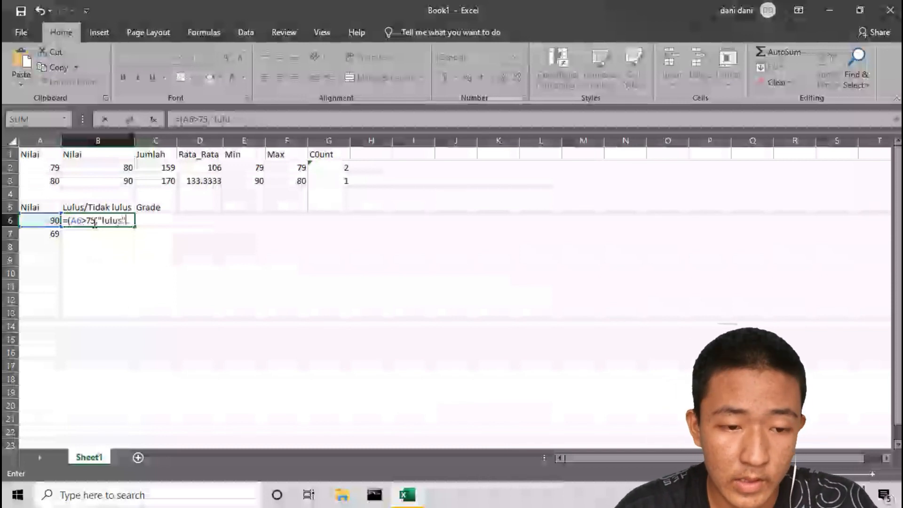
pyautogui.write('",')
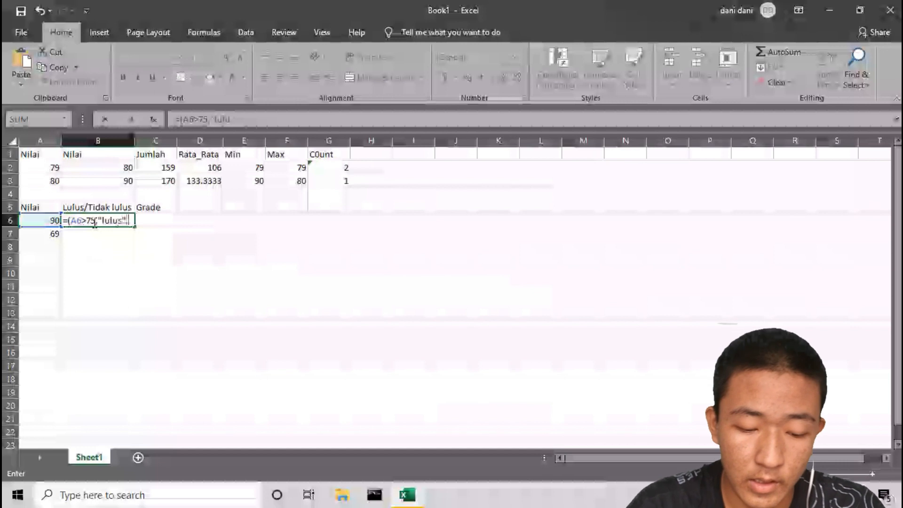
pyautogui.write('tida')
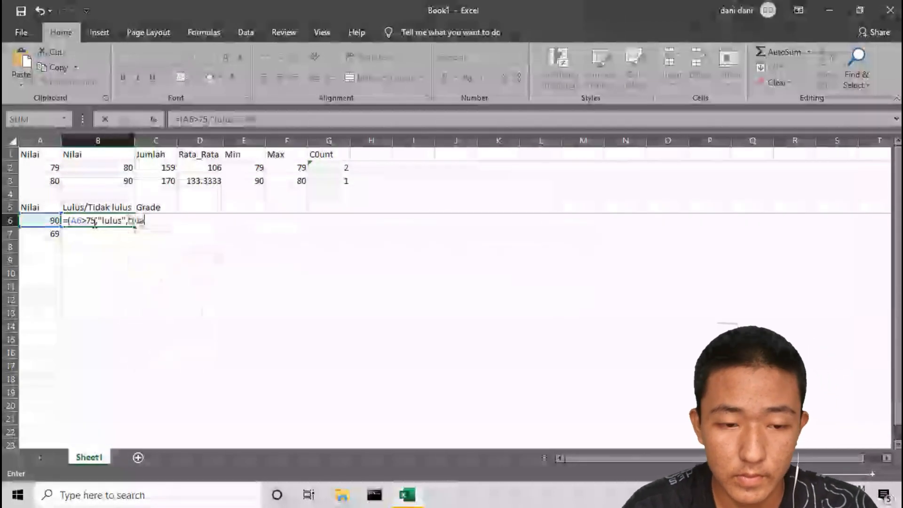
pyautogui.write('k lulus"')
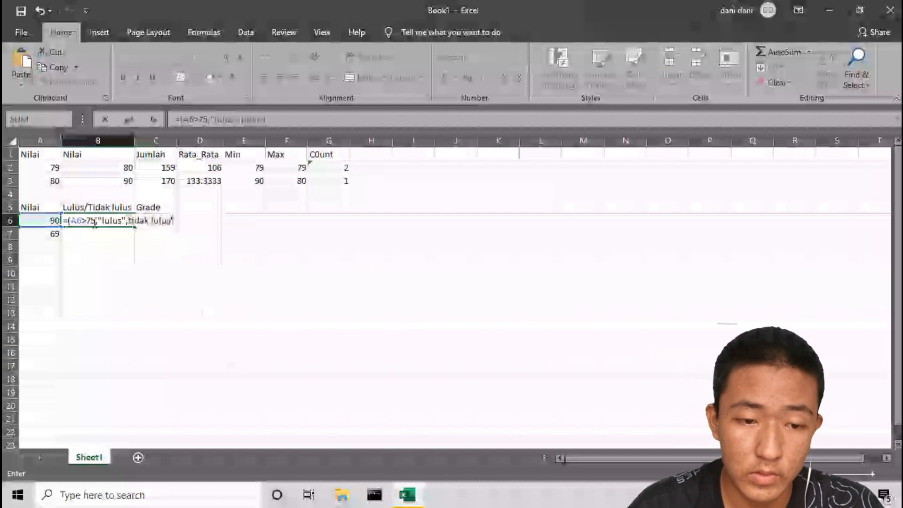
pyautogui.write(')')
pyautogui.press('Return')
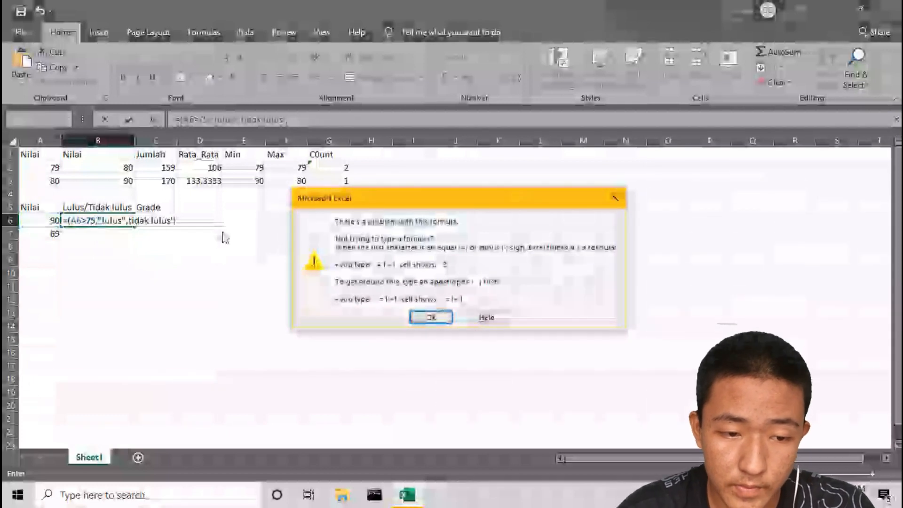
pyautogui.click(438, 321)
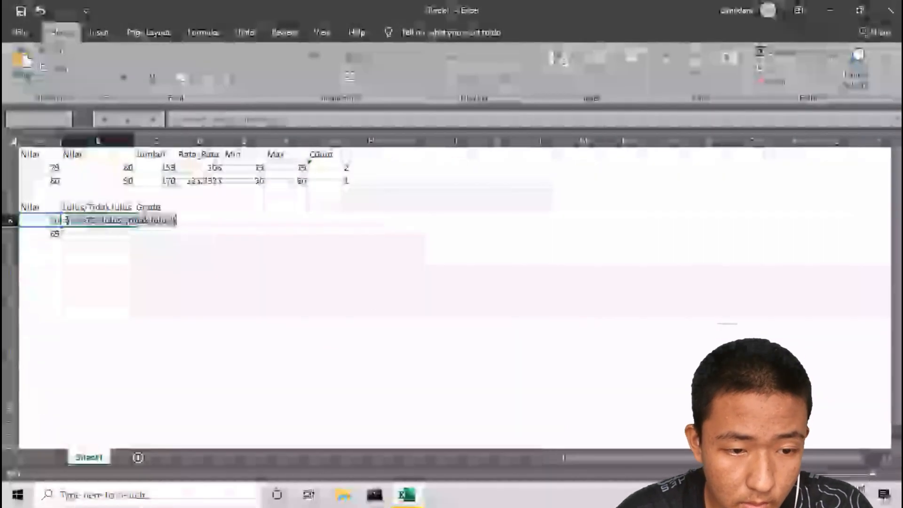
# Step: Insert the IF function name after the equals sign of the B6 formula and try to commit it
pyautogui.click(68, 220)
pyautogui.write('IF')
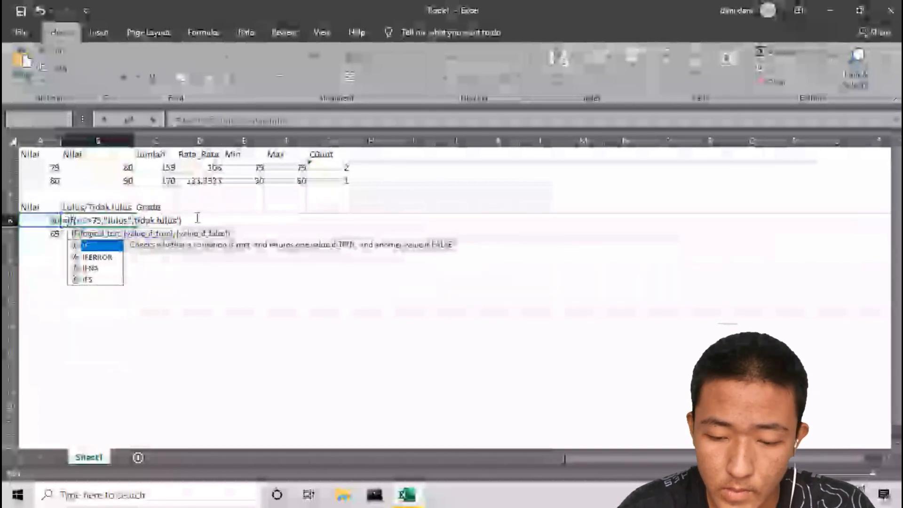
pyautogui.press('Return')
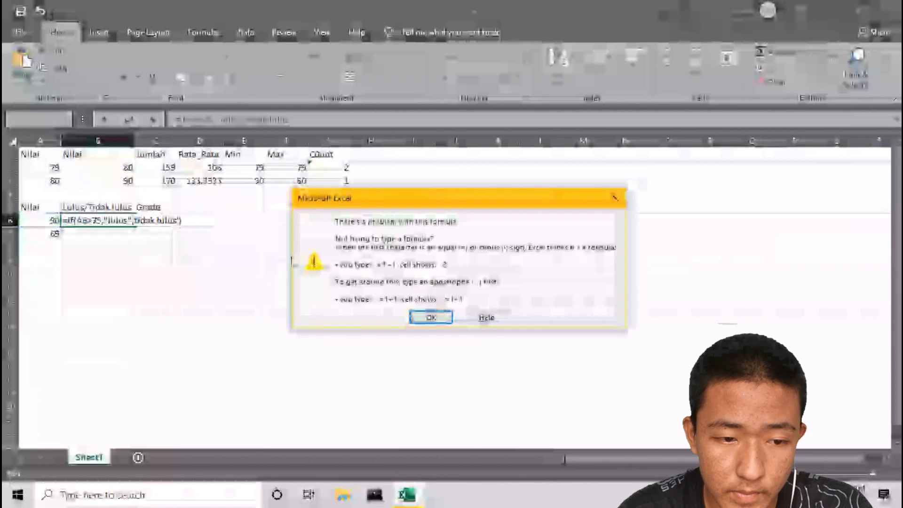
pyautogui.click(416, 319)
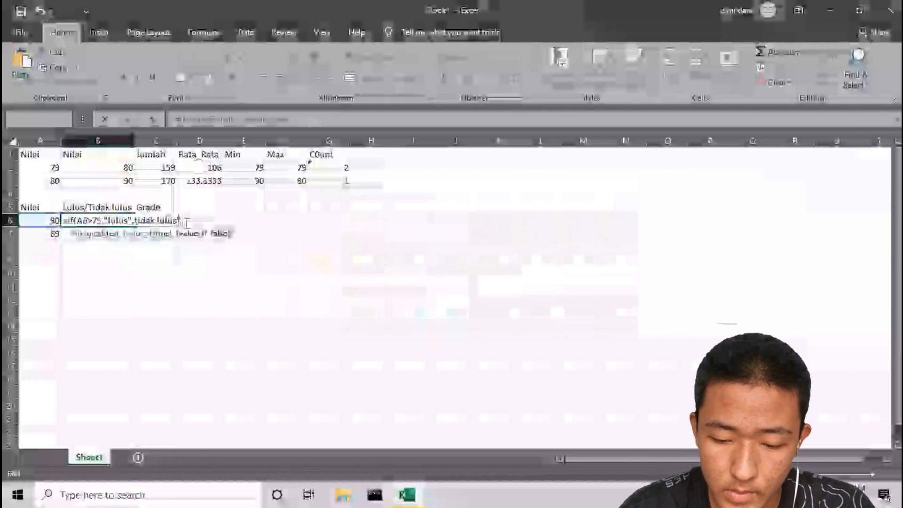
# Step: Retype the closing parenthesis of the B6 IF formula and try to commit it again
pyautogui.press('BackSpace')
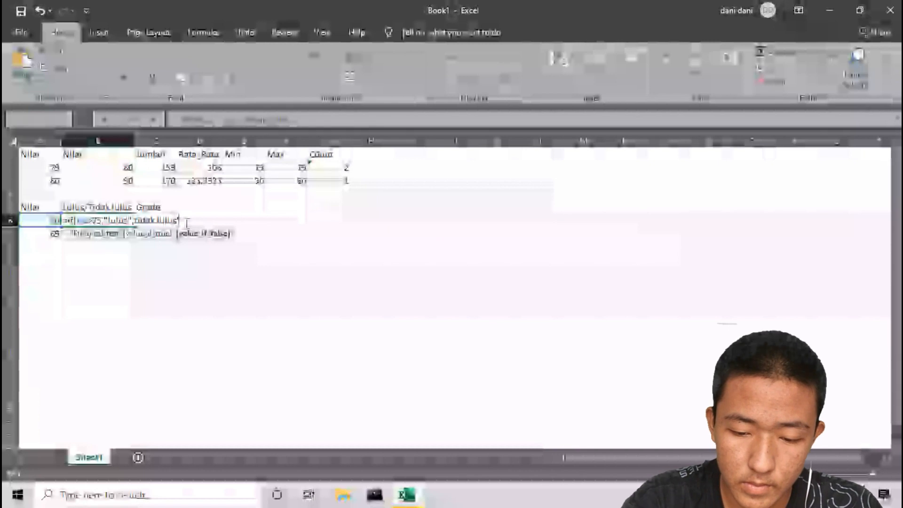
pyautogui.write(')')
pyautogui.press('Return')
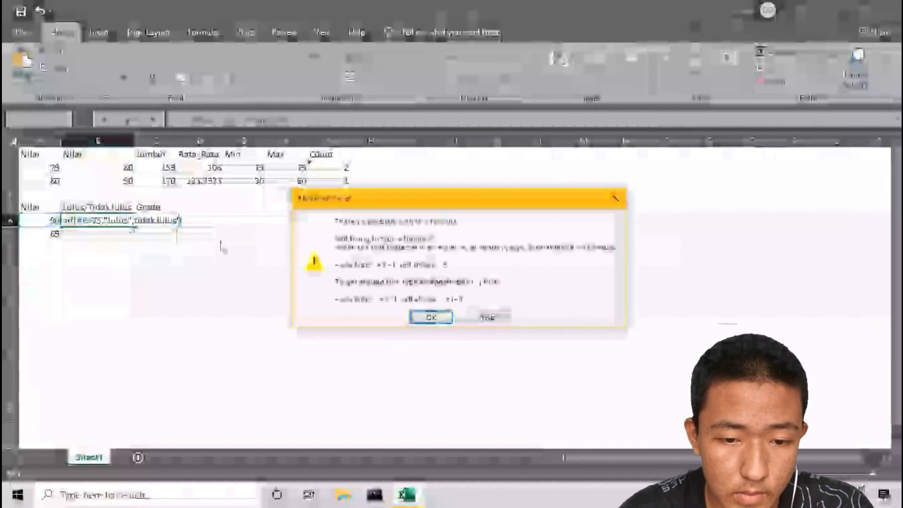
pyautogui.click(419, 317)
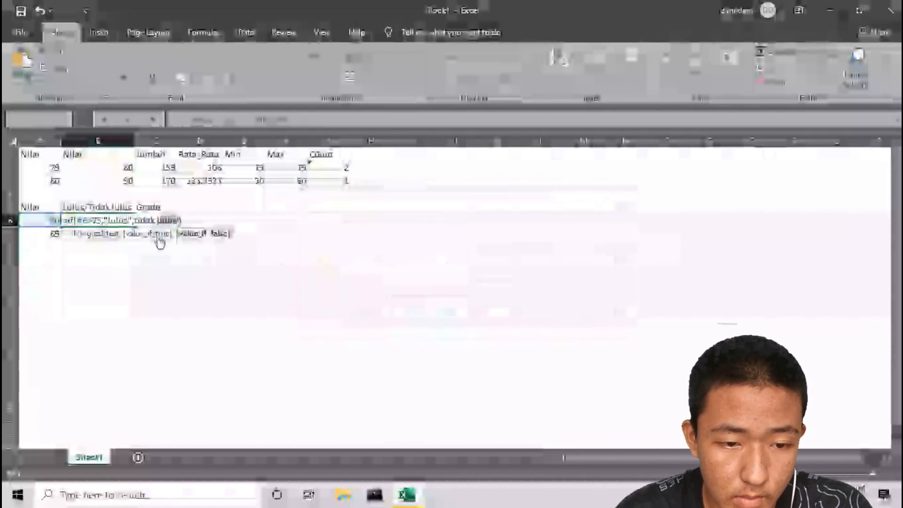
# Step: Retype the final quotation mark of the B6 IF formula without a closing parenthesis, and commit it by accepting the proposed correction
pyautogui.click(185, 223)
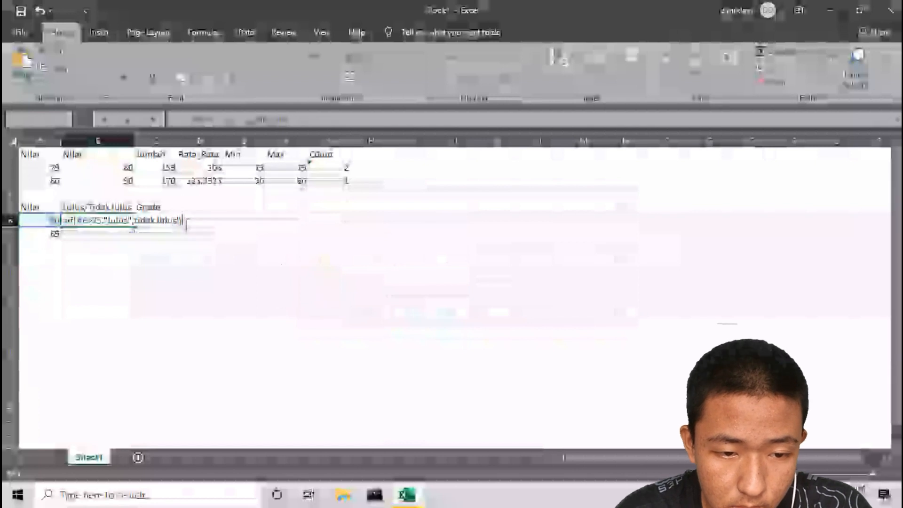
pyautogui.press('BackSpace')
pyautogui.press('BackSpace')
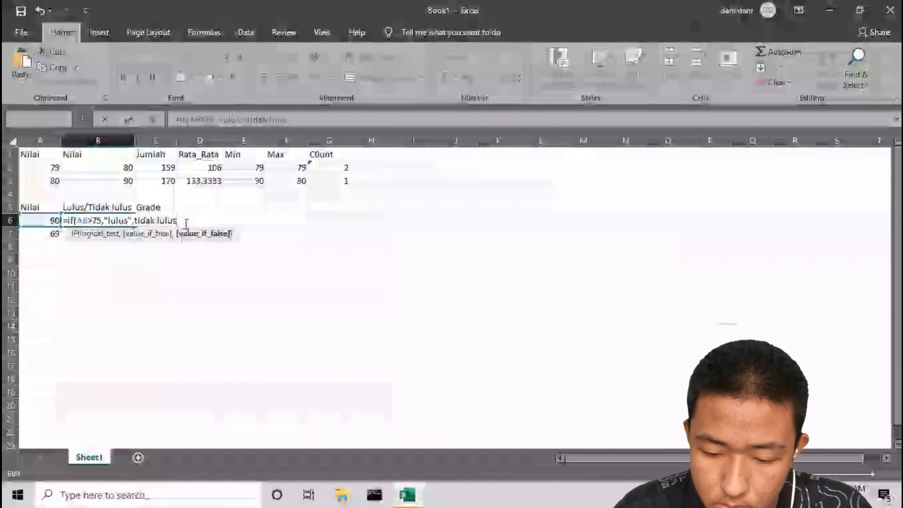
pyautogui.write('"')
pyautogui.write('"')
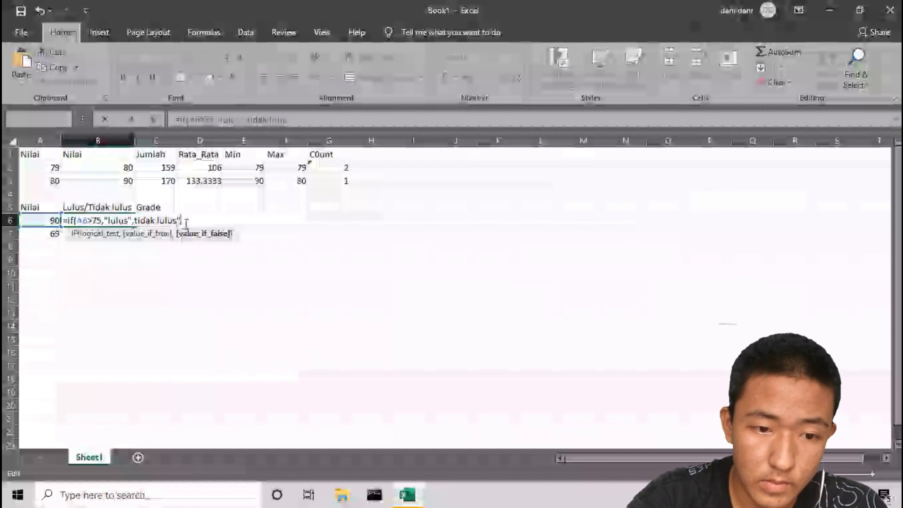
pyautogui.press('Return')
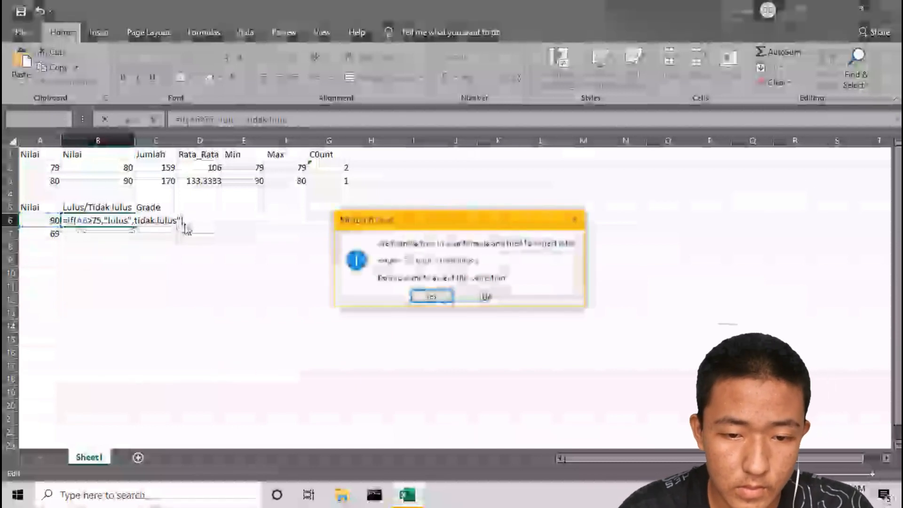
pyautogui.click(430, 296)
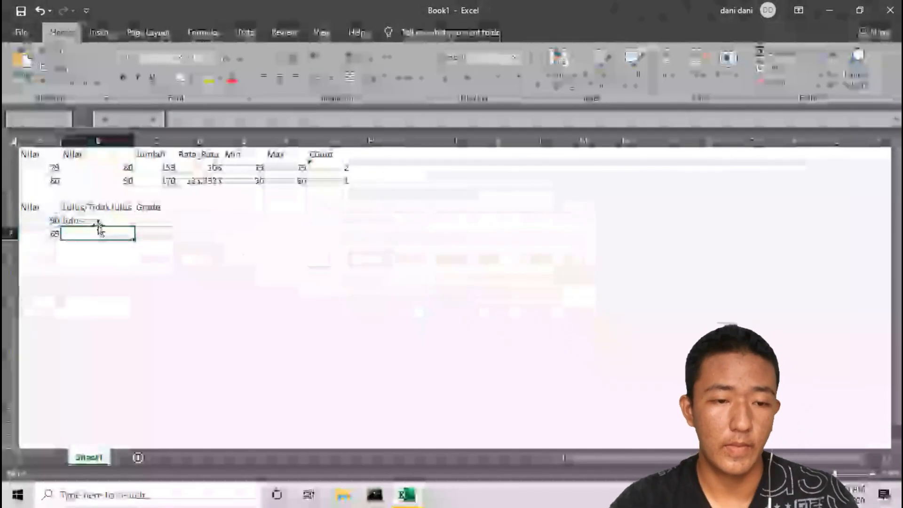
# Step: Fill the pass/fail formula from B6 down to B7
pyautogui.click(102, 219)
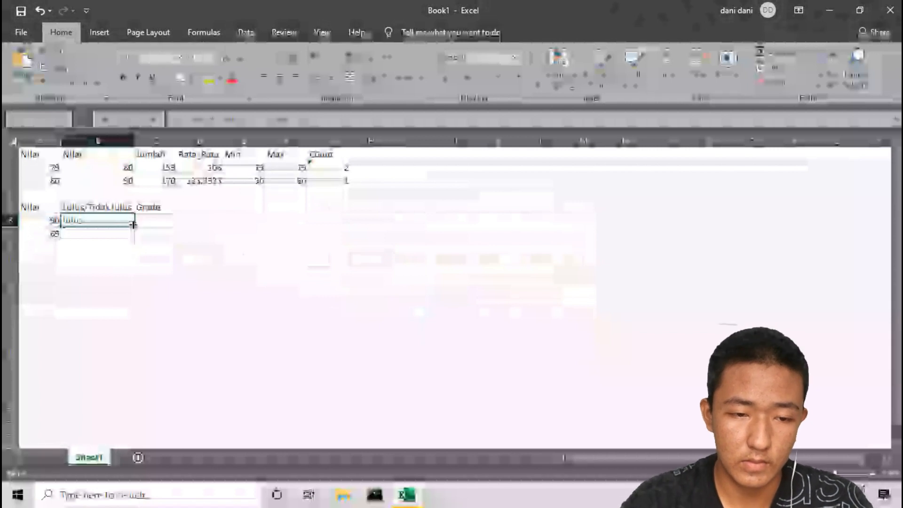
pyautogui.moveTo(133, 225)
pyautogui.mouseDown()
pyautogui.moveTo(127, 256)
pyautogui.moveTo(131, 236)
pyautogui.mouseUp()
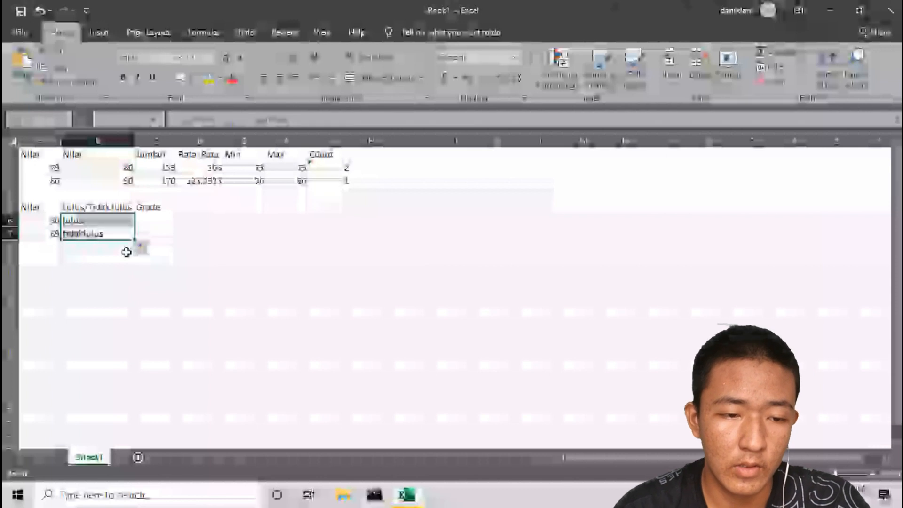
# Step: Start the grade formula in C6 with an IF that returns "a" when A6 is greater than or equal to 90
pyautogui.click(168, 218)
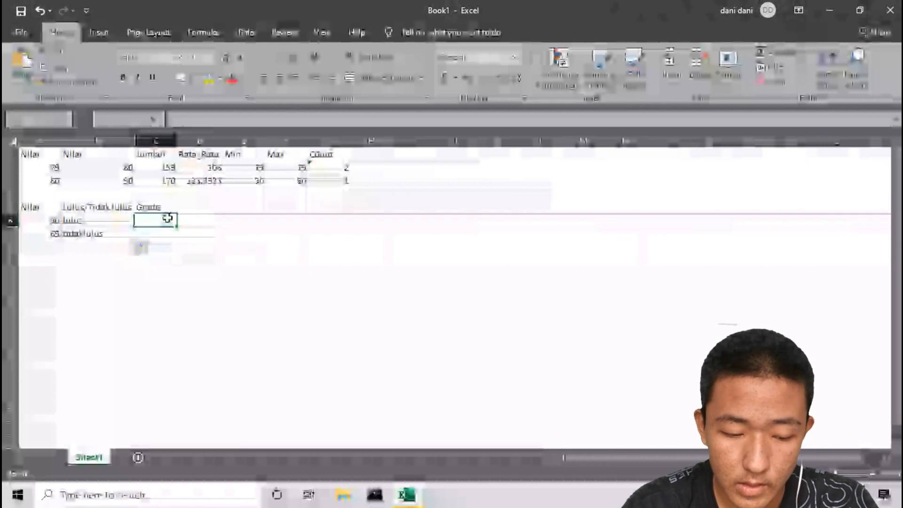
pyautogui.write('=f')
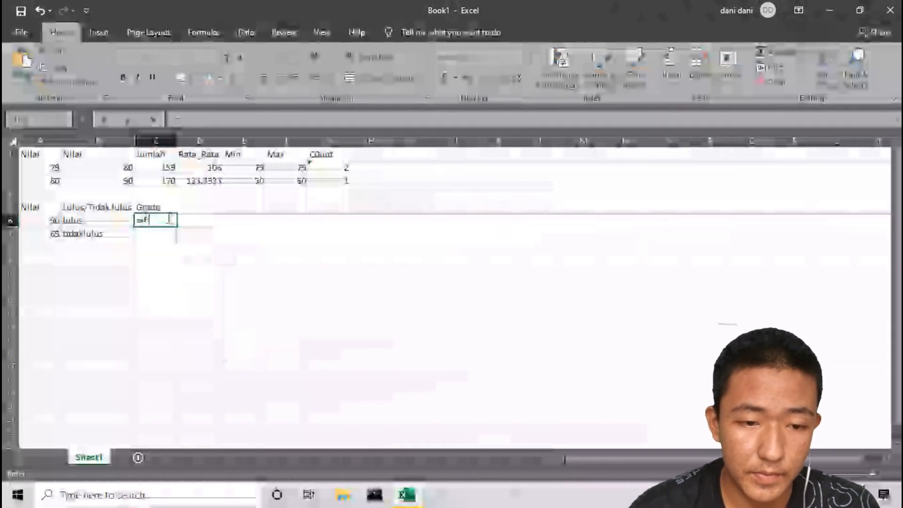
pyautogui.write('f')
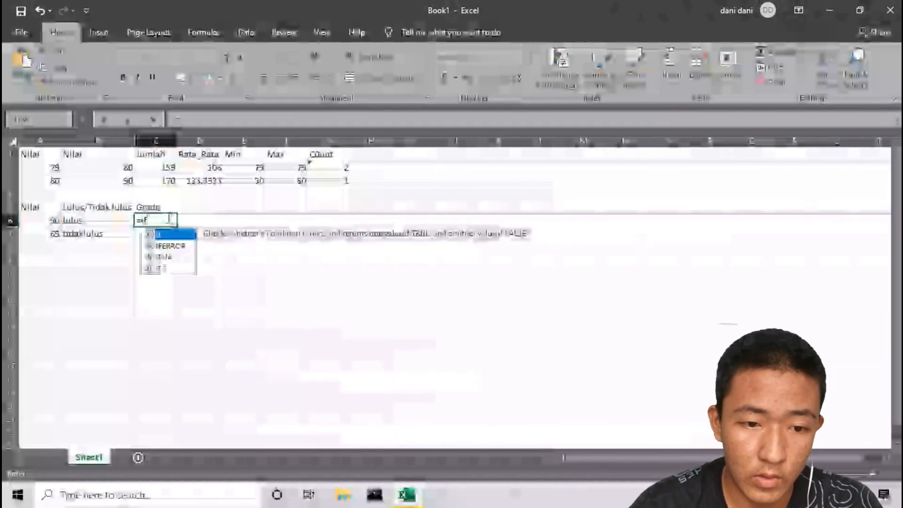
pyautogui.write('(')
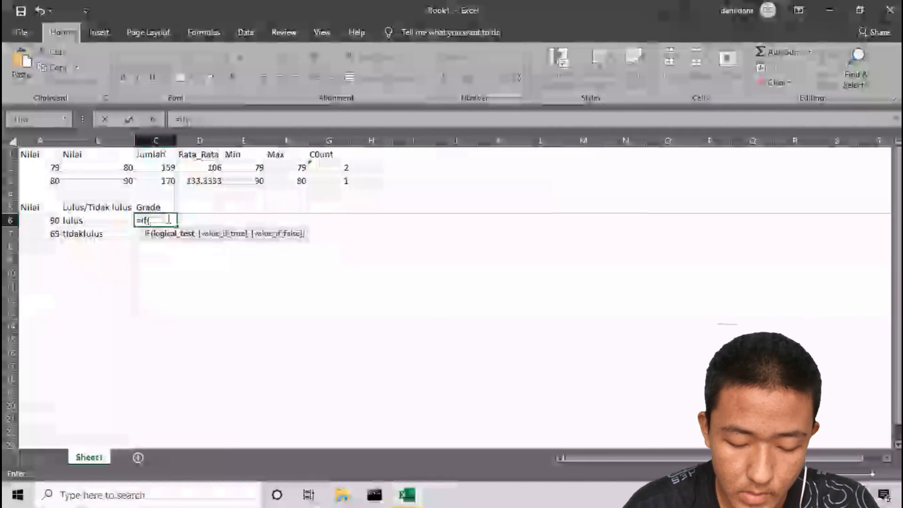
pyautogui.write('a6')
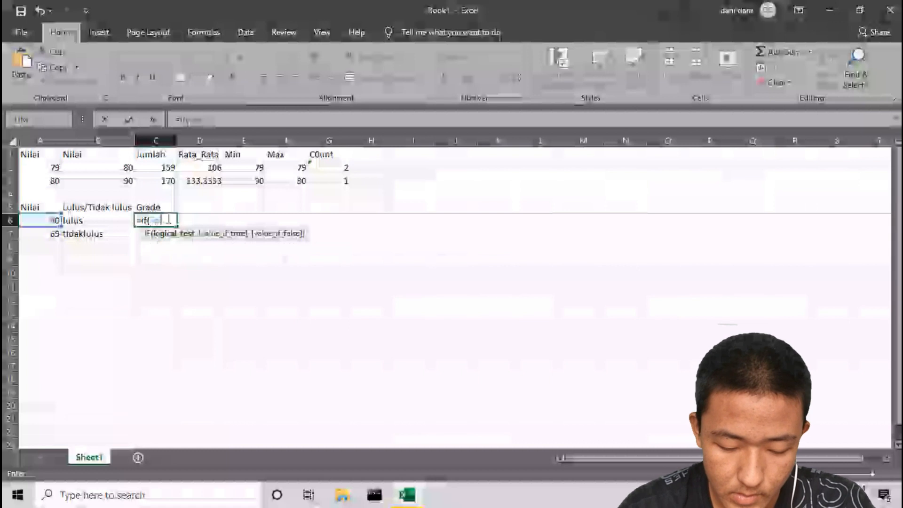
pyautogui.write('>')
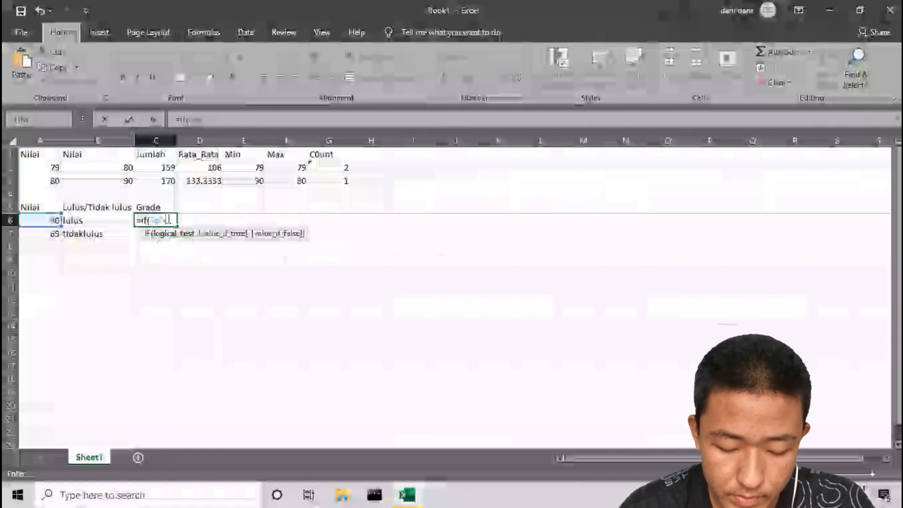
pyautogui.write('=70')
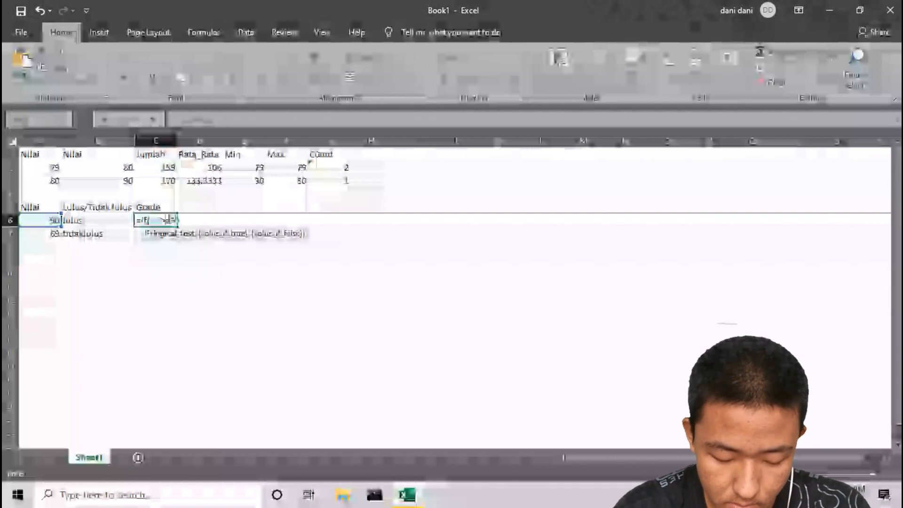
pyautogui.write(',"a')
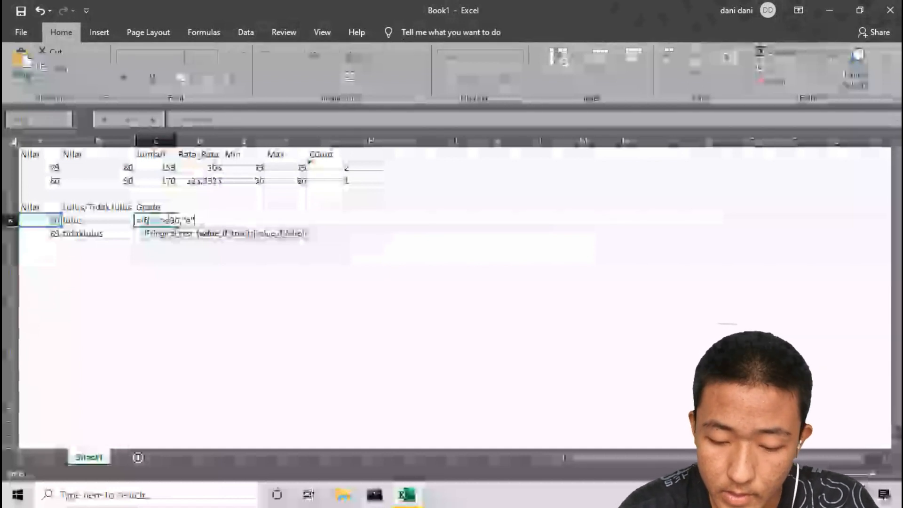
# Step: Add a nested IF to the C6 formula that returns "b" when A6 is greater than or equal to 80
pyautogui.write(',if')
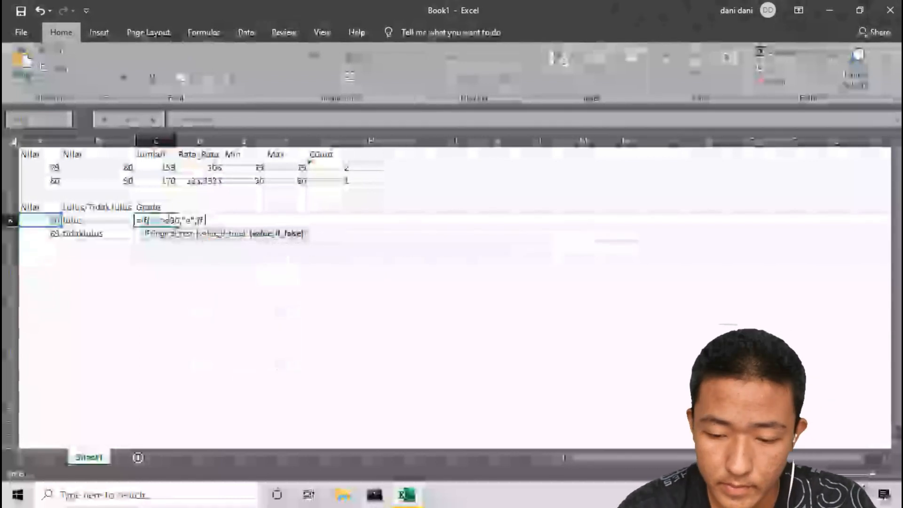
pyautogui.press('BackSpace')
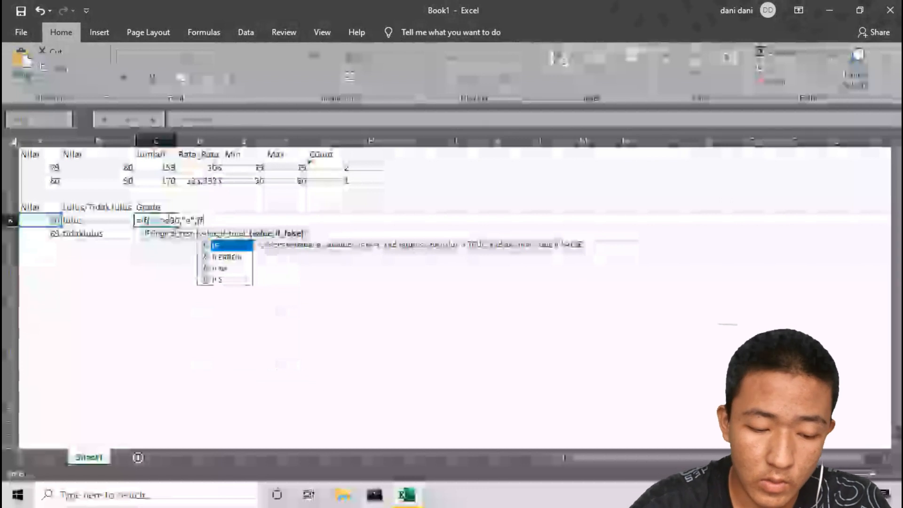
pyautogui.write('(a6')
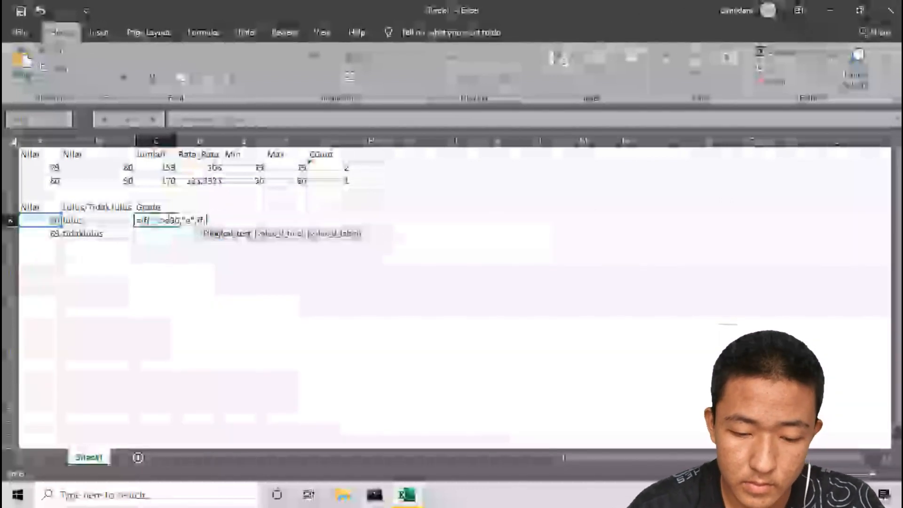
pyautogui.press('BackSpace')
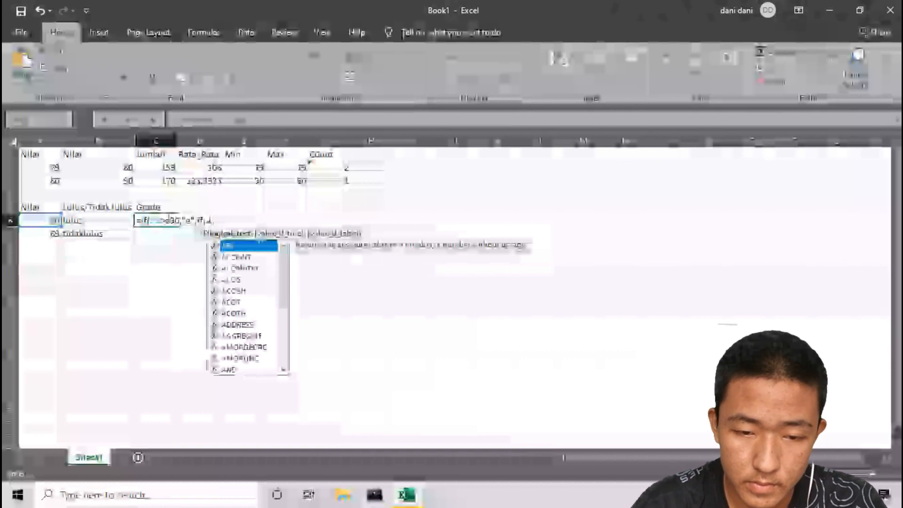
pyautogui.press('BackSpace')
pyautogui.write('a')
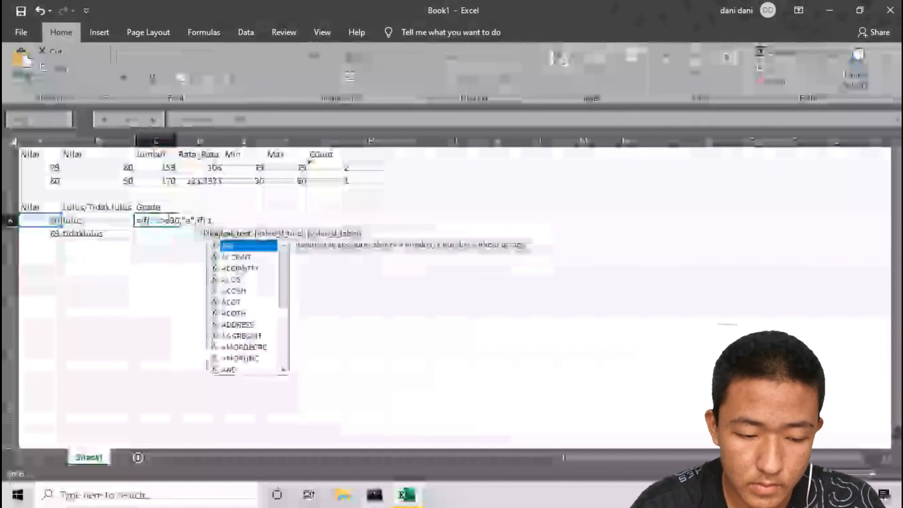
pyautogui.press('BackSpace')
pyautogui.write('a')
pyautogui.press('BackSpace')
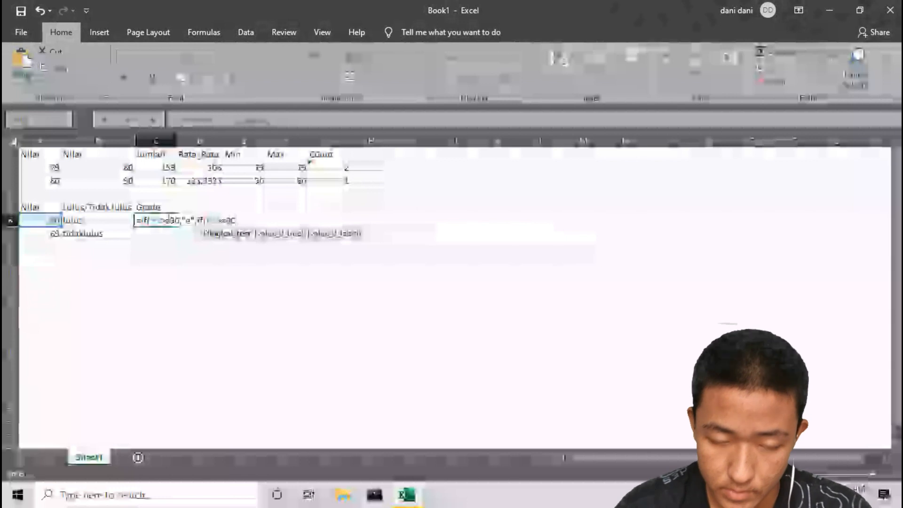
pyautogui.write(',')
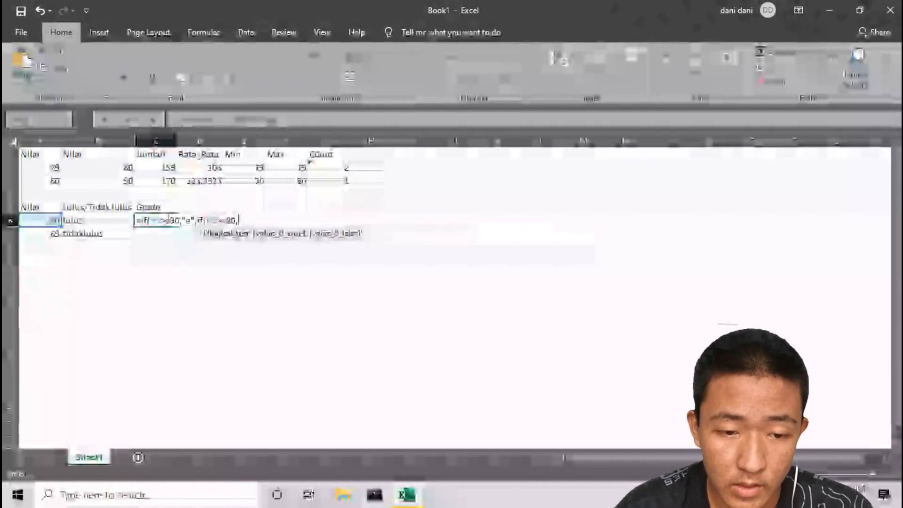
pyautogui.write('"')
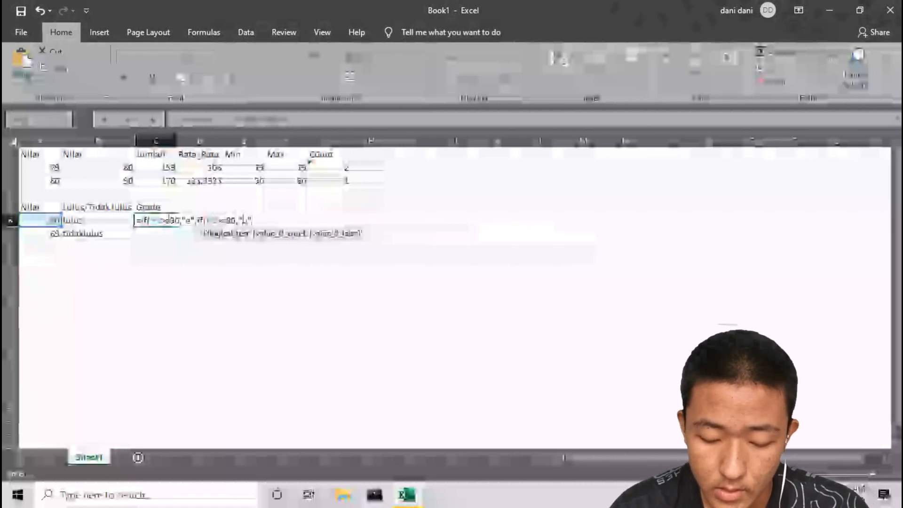
pyautogui.write('b",')
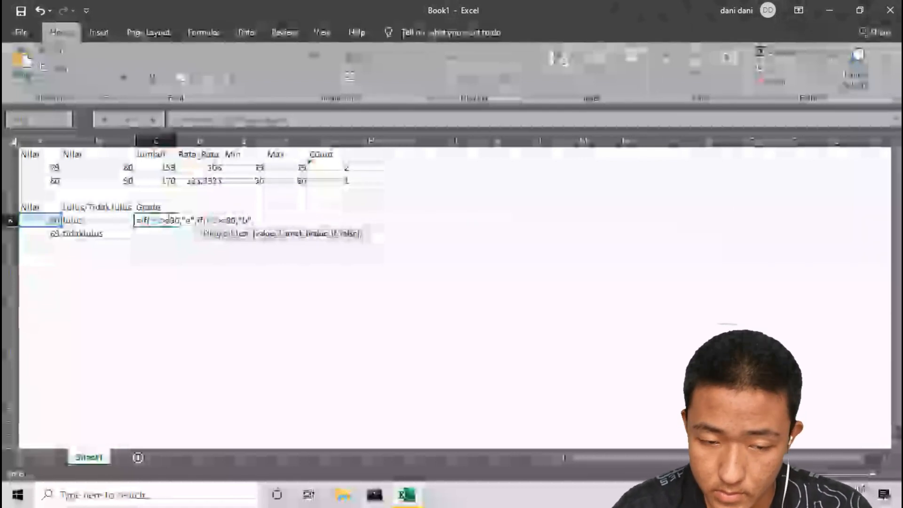
# Step: Add a third nested IF to the C6 formula that returns "c" when A6 is greater than or equal to 60
pyautogui.write('if')
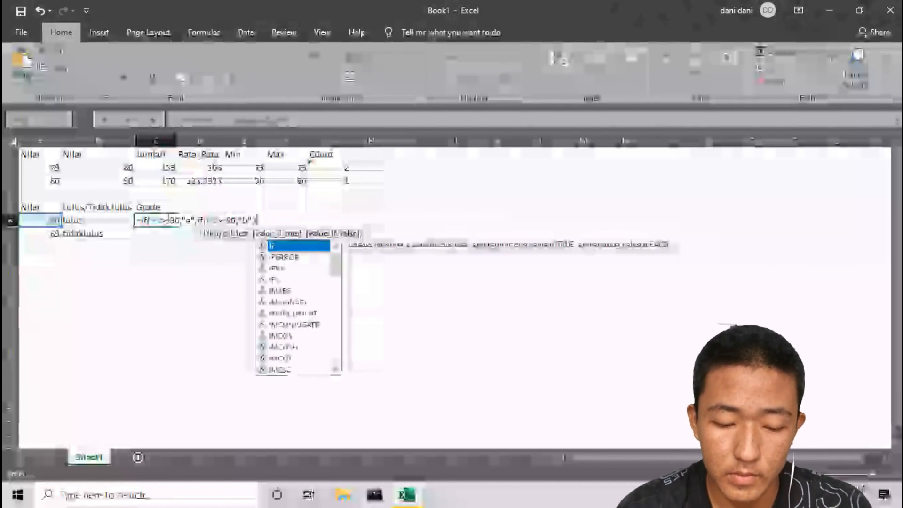
pyautogui.write('(')
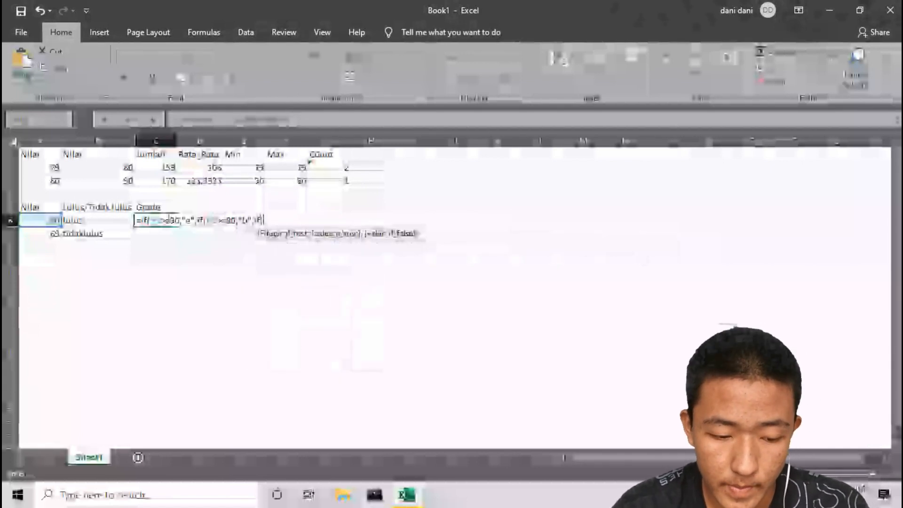
pyautogui.write('a6')
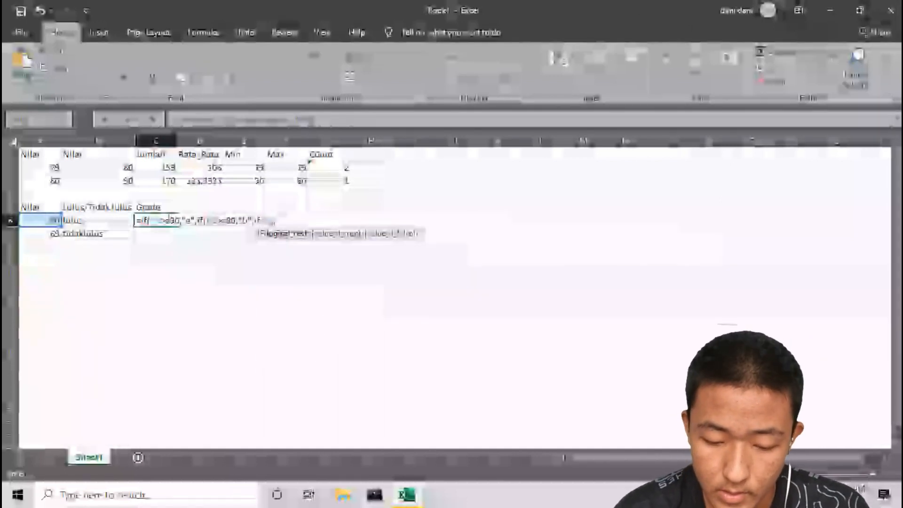
pyautogui.write('>=')
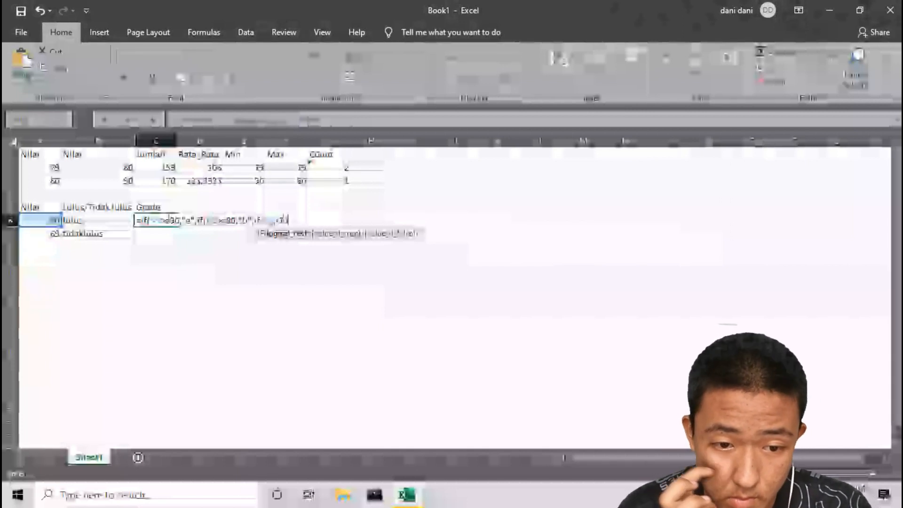
pyautogui.write('70')
pyautogui.press('BackSpace')
pyautogui.press('BackSpace')
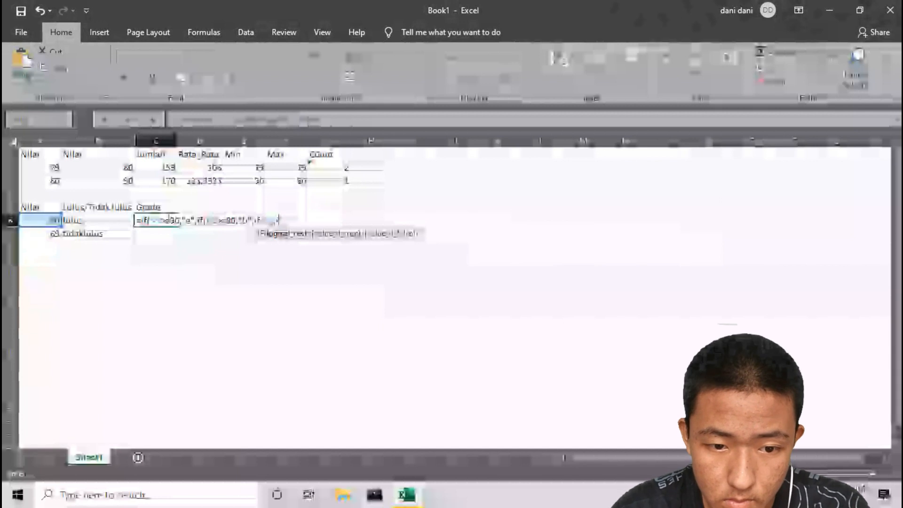
pyautogui.write('=60')
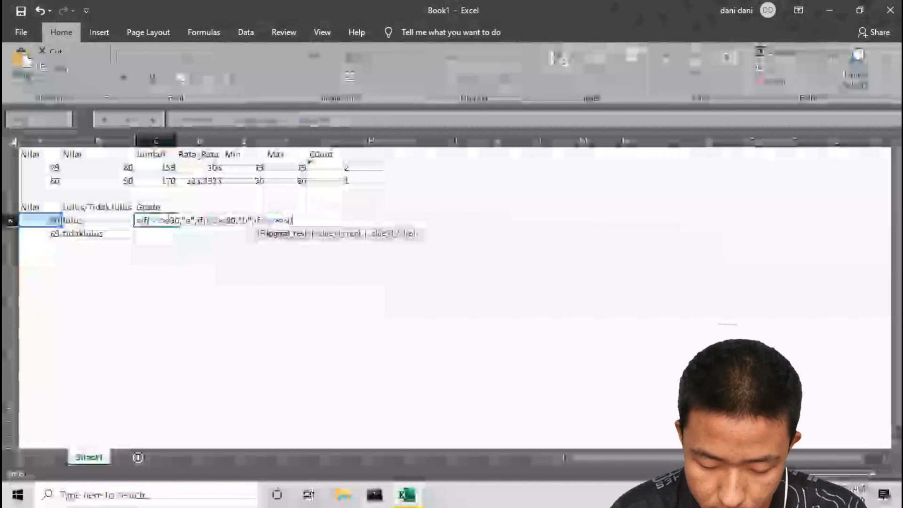
pyautogui.write(',')
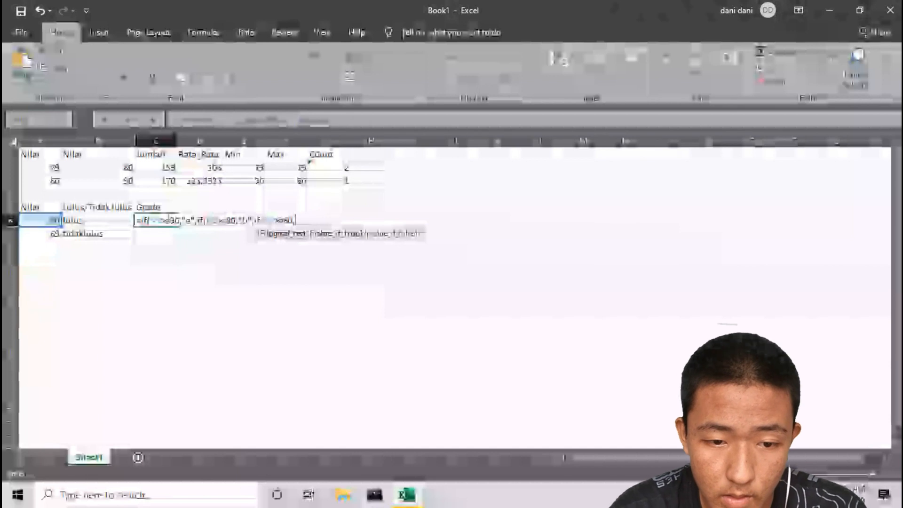
pyautogui.write('"')
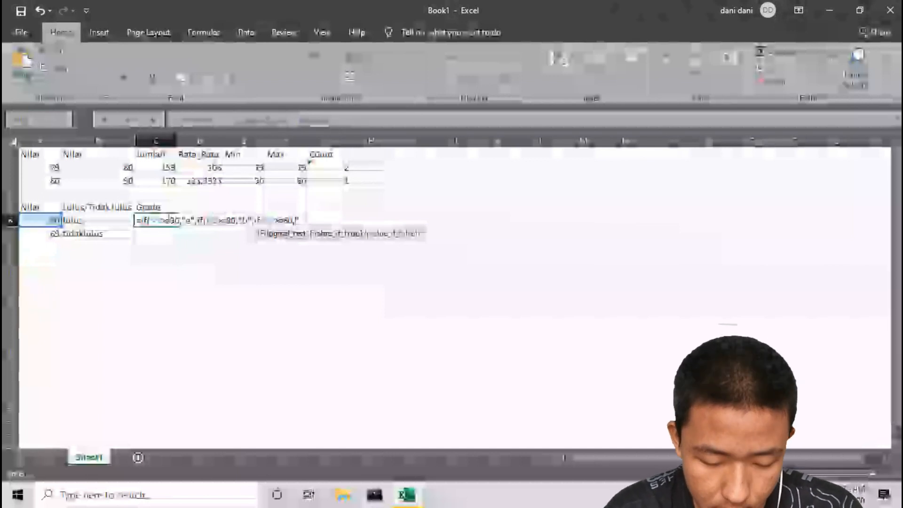
pyautogui.write('c"')
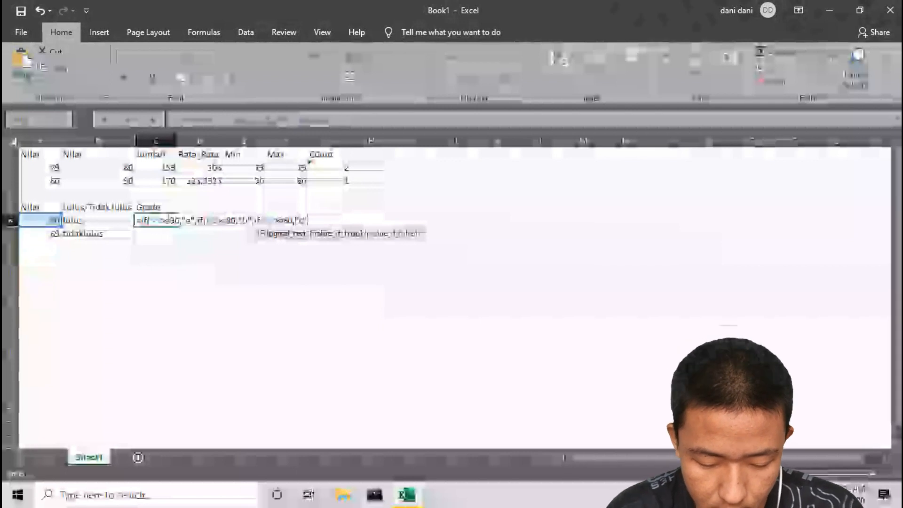
pyautogui.write('",')
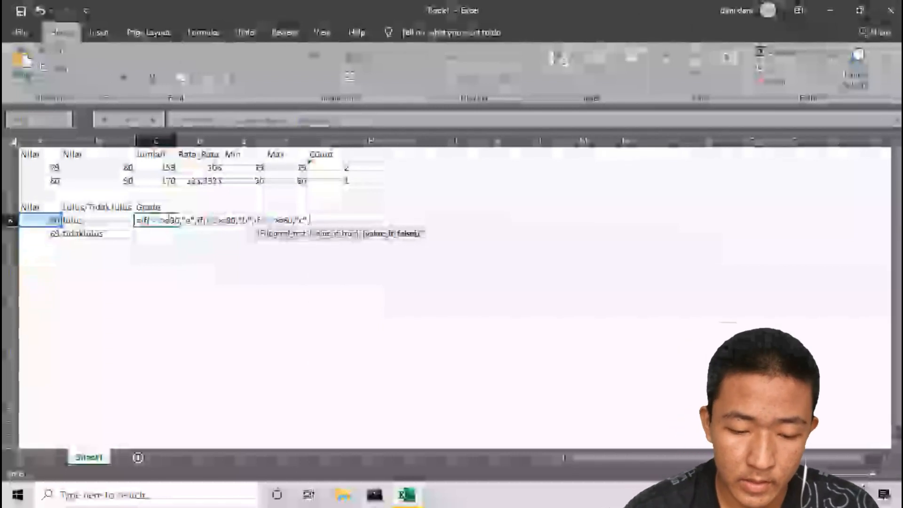
# Step: Add a fourth nested IF to the C6 formula that returns "d" when A6 is greater than or equal to 50
pyautogui.write('if')
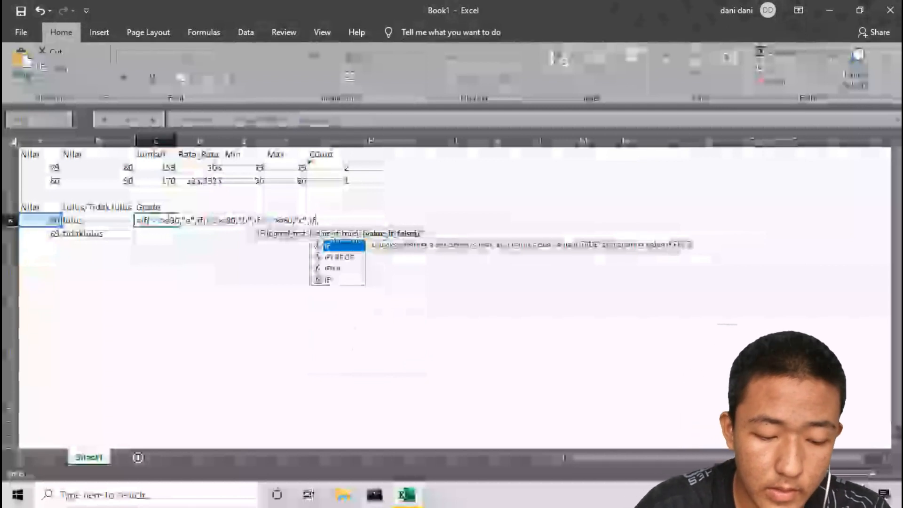
pyautogui.write('(a6')
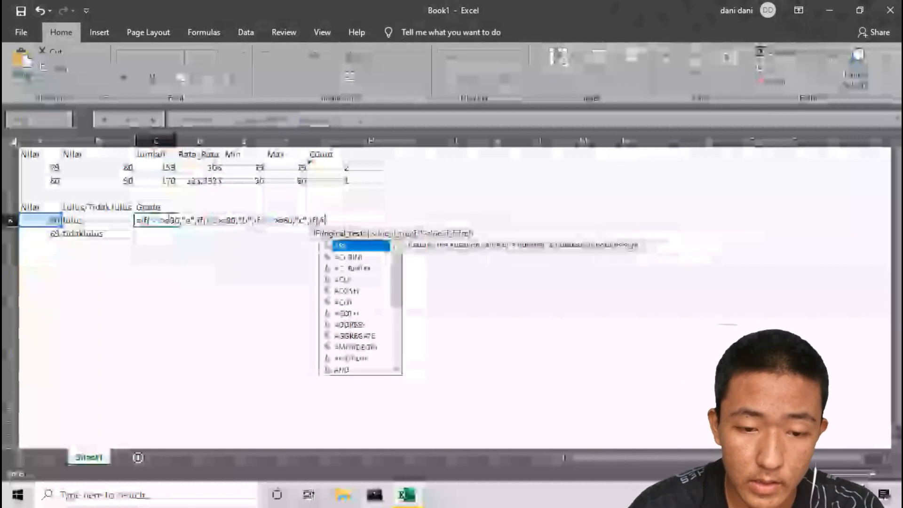
pyautogui.write('>')
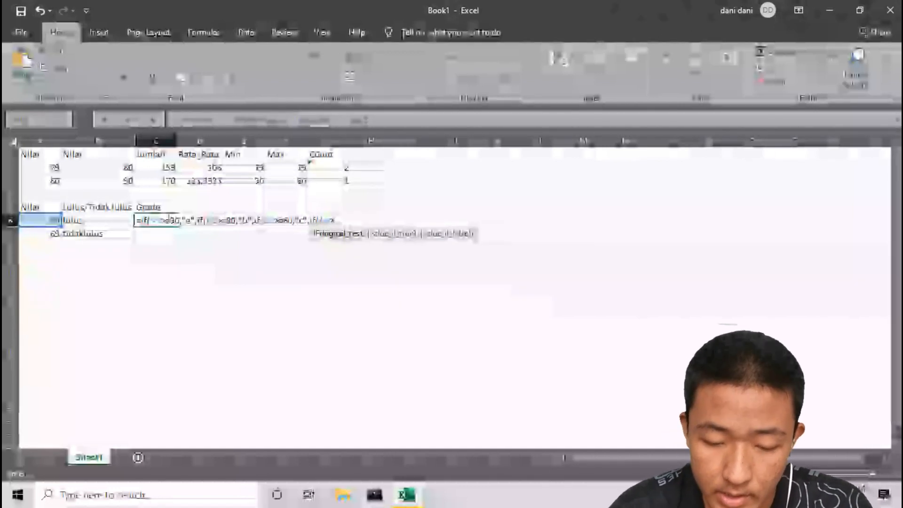
pyautogui.write('=50')
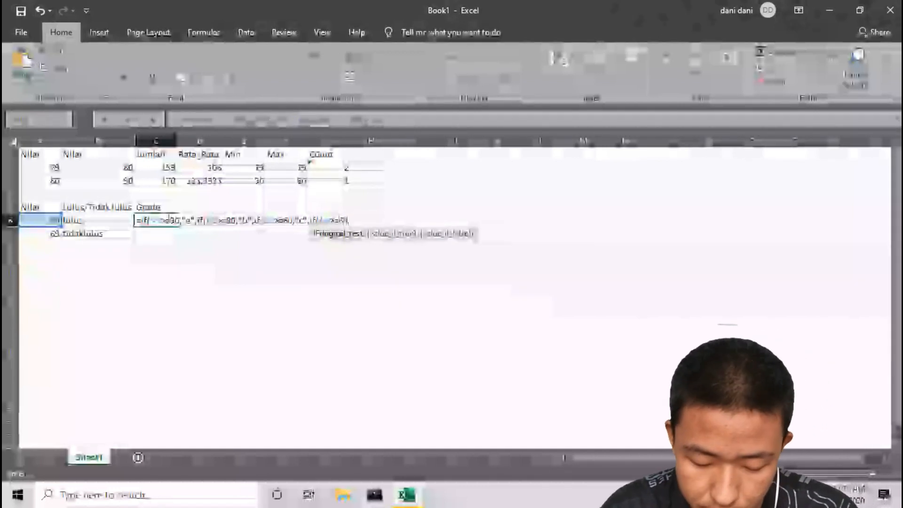
pyautogui.write(',"')
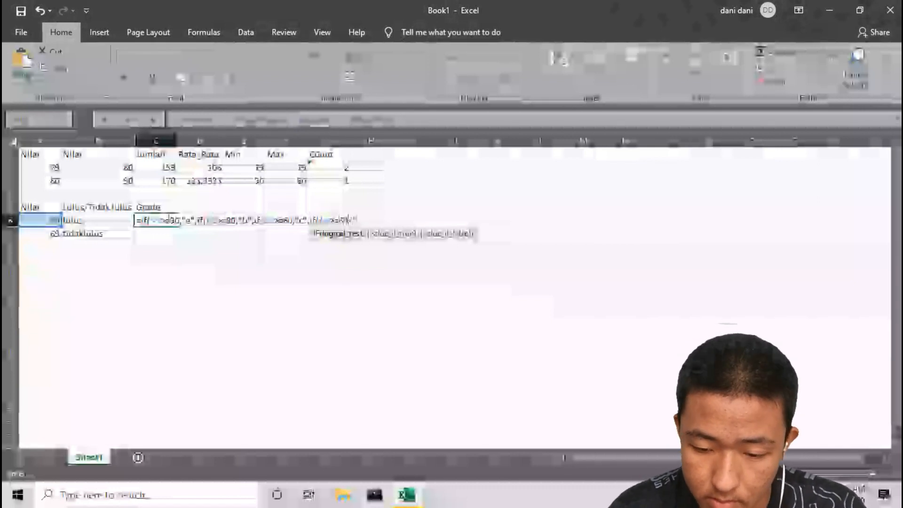
pyautogui.press('BackSpace')
pyautogui.press('BackSpace')
pyautogui.press('BackSpace')
pyautogui.write(',')
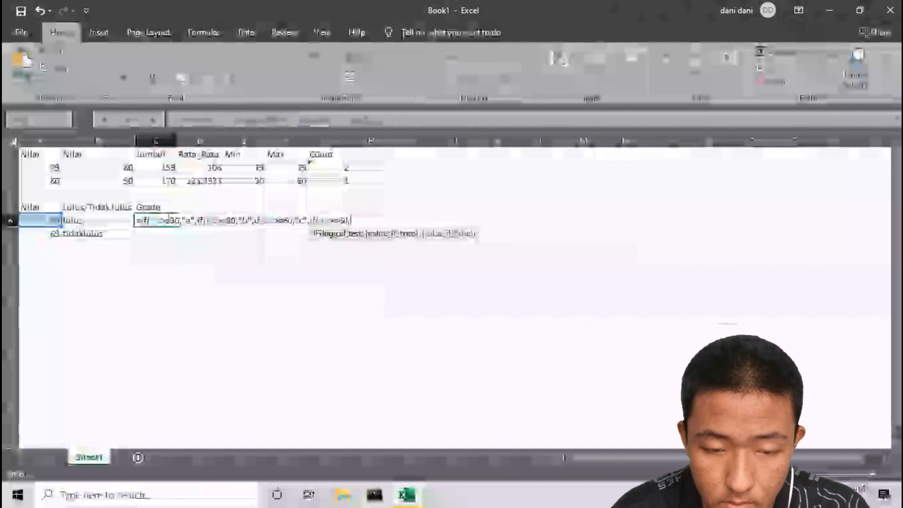
pyautogui.write('"')
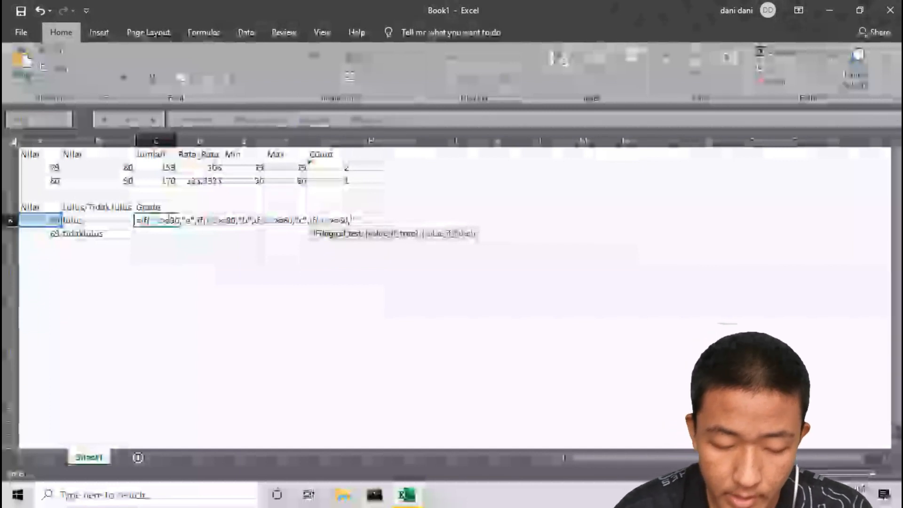
pyautogui.write('d"')
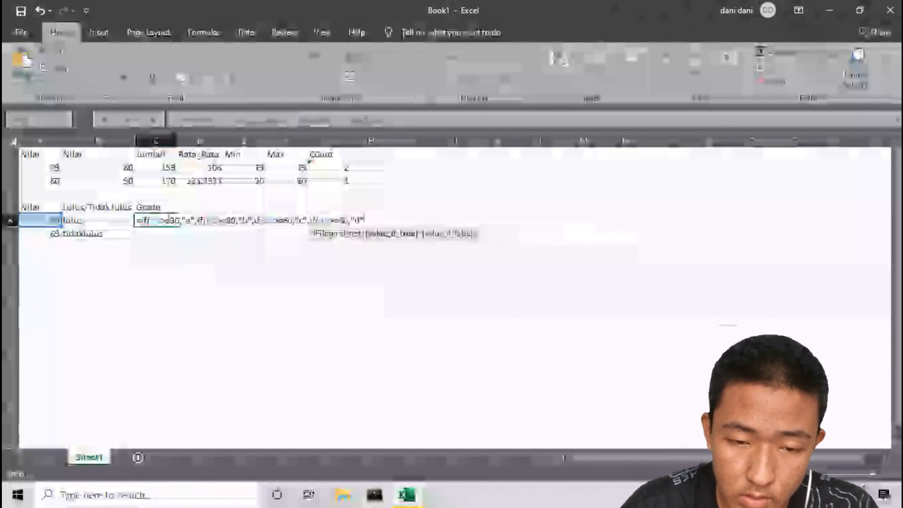
# Step: Close the four nested IFs in the C6 grade formula and enter it
pyautogui.write('))))')
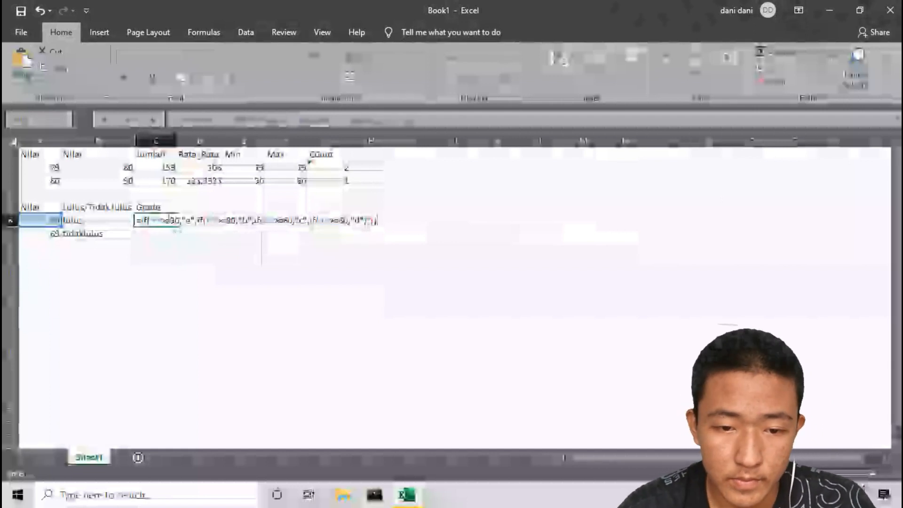
pyautogui.press('Return')
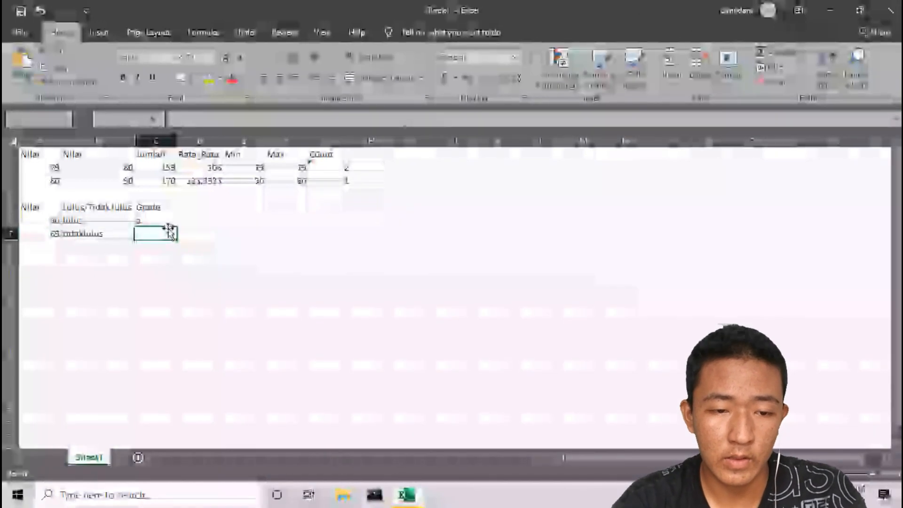
# Step: Move the grade formula from C6 to C7 and enter "a" as plain text in C6
pyautogui.click(168, 221)
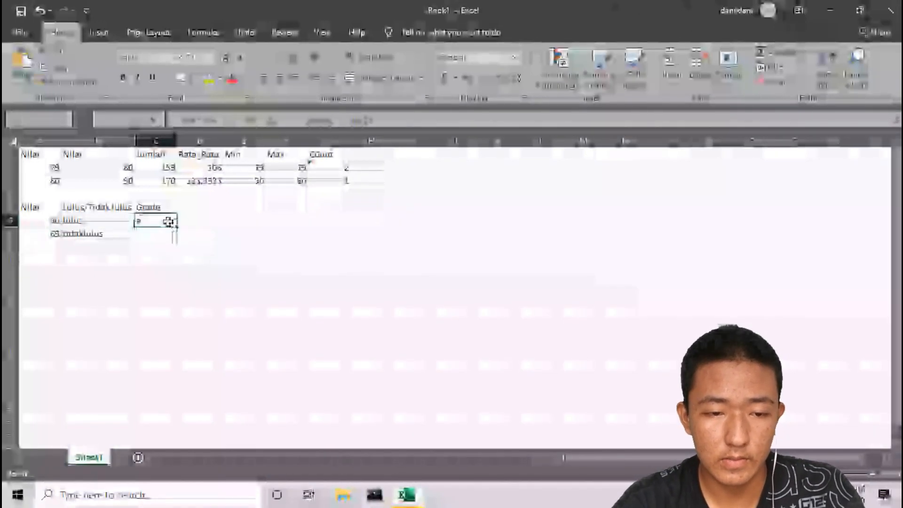
pyautogui.moveTo(177, 226)
pyautogui.mouseDown()
pyautogui.moveTo(172, 253)
pyautogui.moveTo(172, 233)
pyautogui.mouseUp()
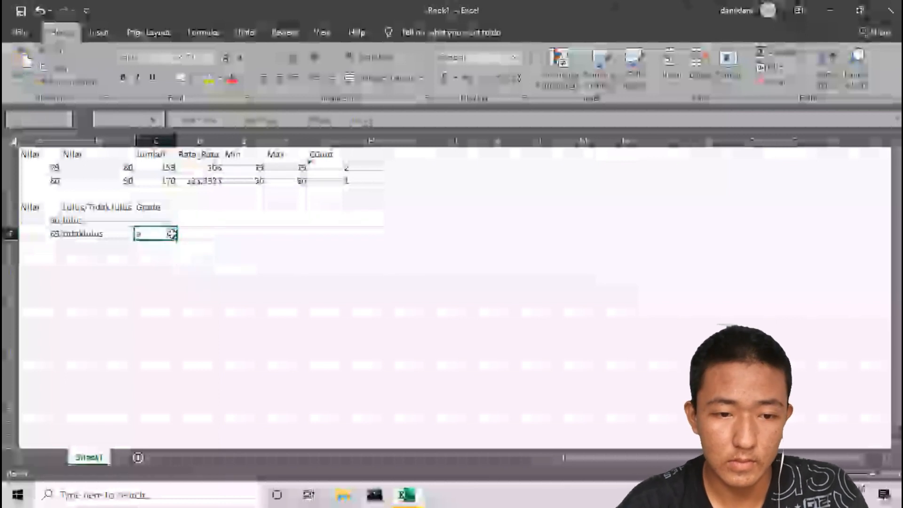
pyautogui.click(174, 219)
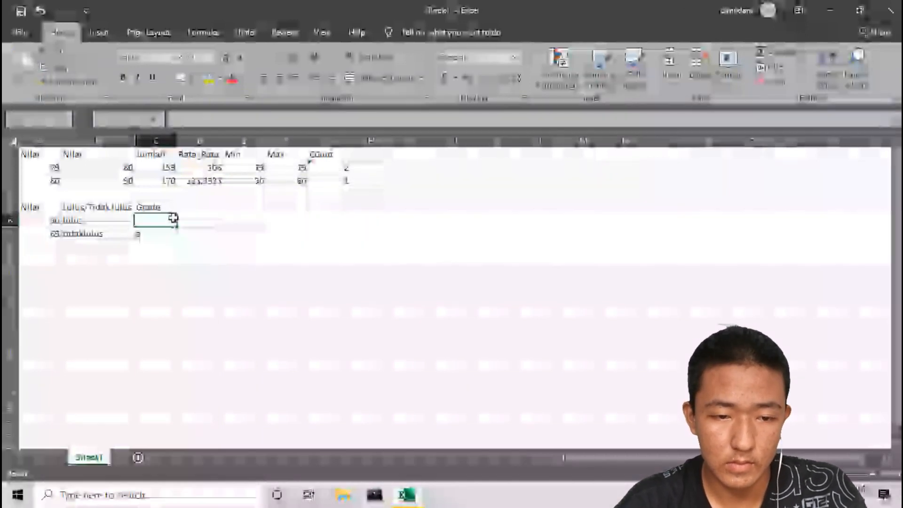
pyautogui.write('a')
pyautogui.press('Return')
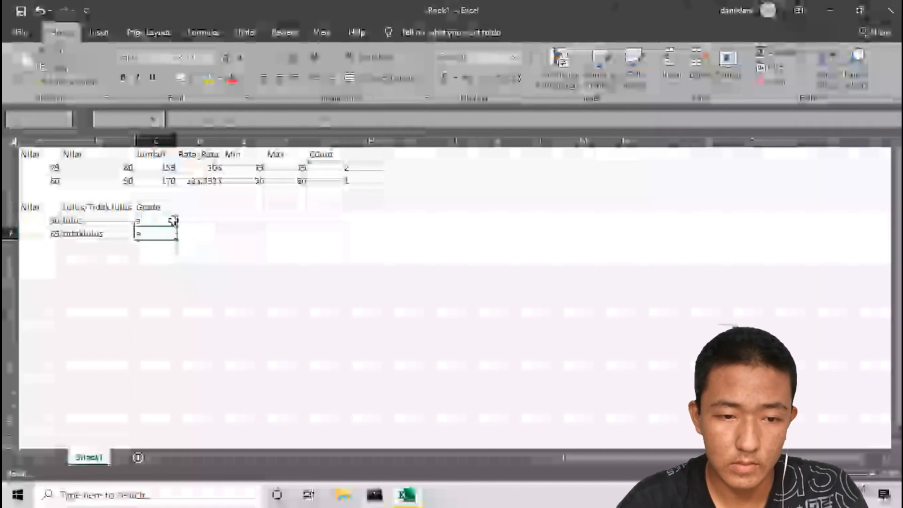
# Step: Clear the formula in C7 and fill the grade from C6 down into C7
pyautogui.doubleClick(172, 228)
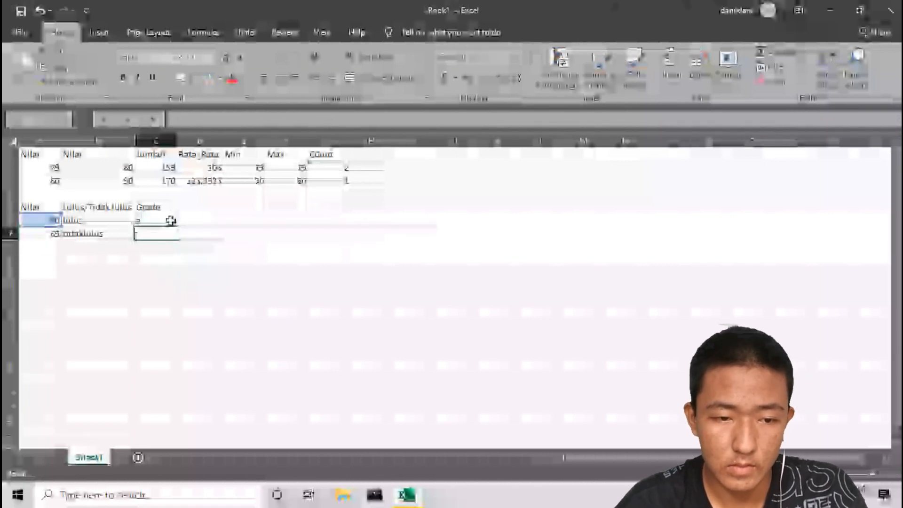
pyautogui.click(173, 220)
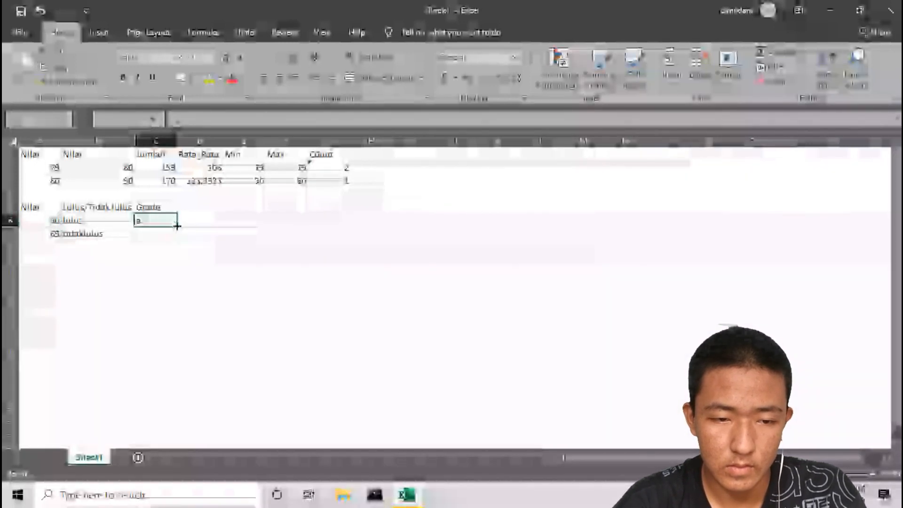
pyautogui.moveTo(177, 226); pyautogui.dragTo(175, 240)
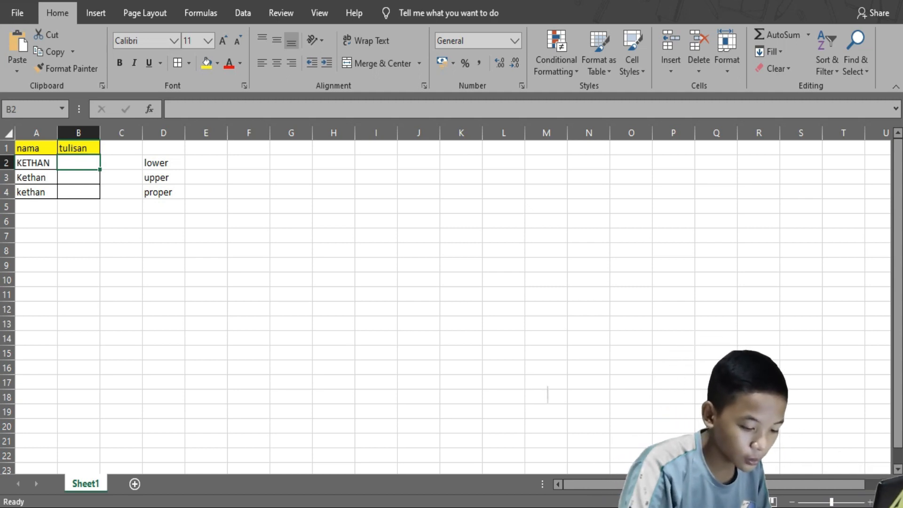
# Step: Enter a LOWER formula in B2 that converts the name in A2 to lowercase
pyautogui.write('=')
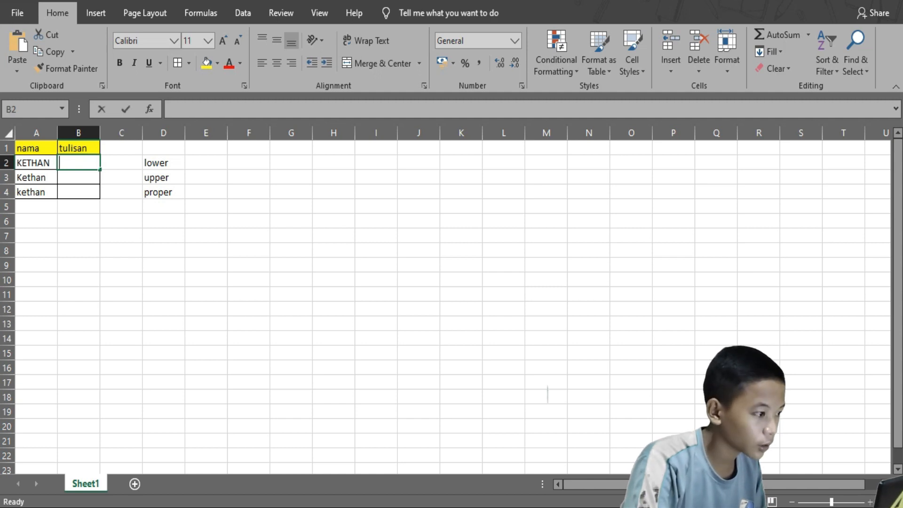
pyautogui.press('BackSpace')
pyautogui.write('=')
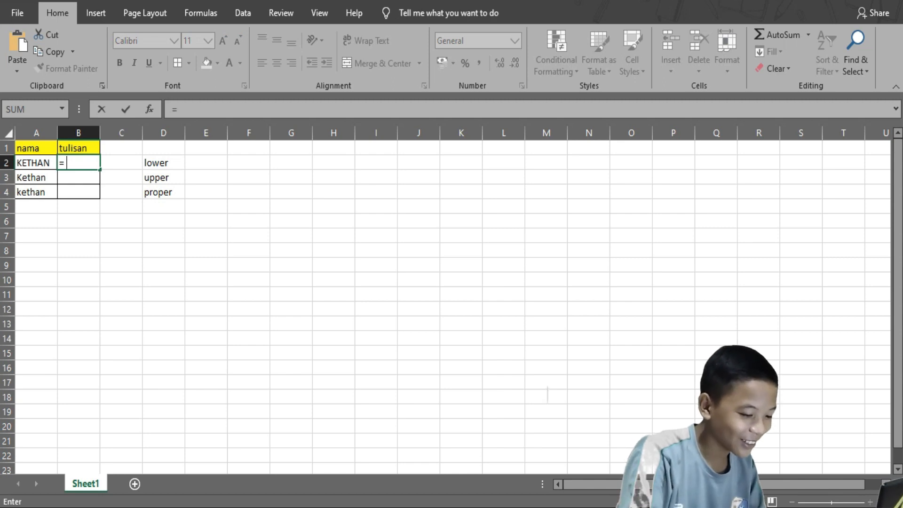
pyautogui.write('lower')
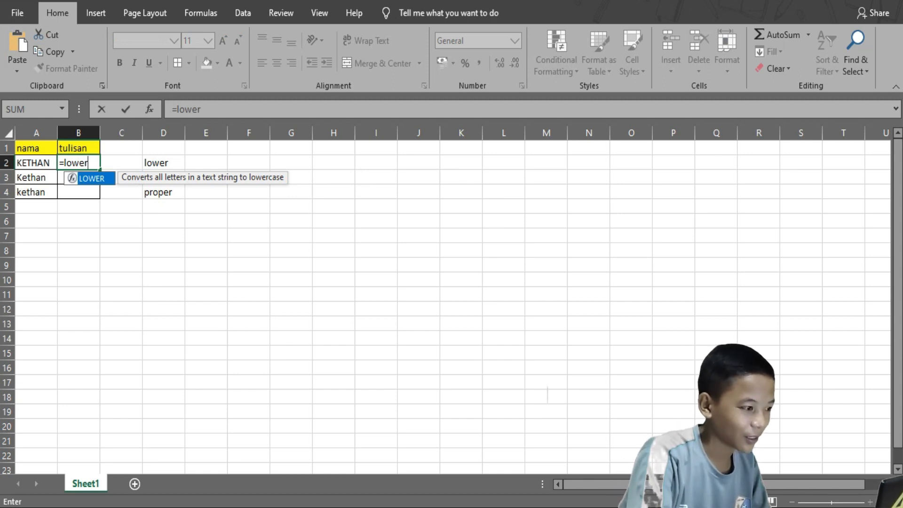
pyautogui.write('(')
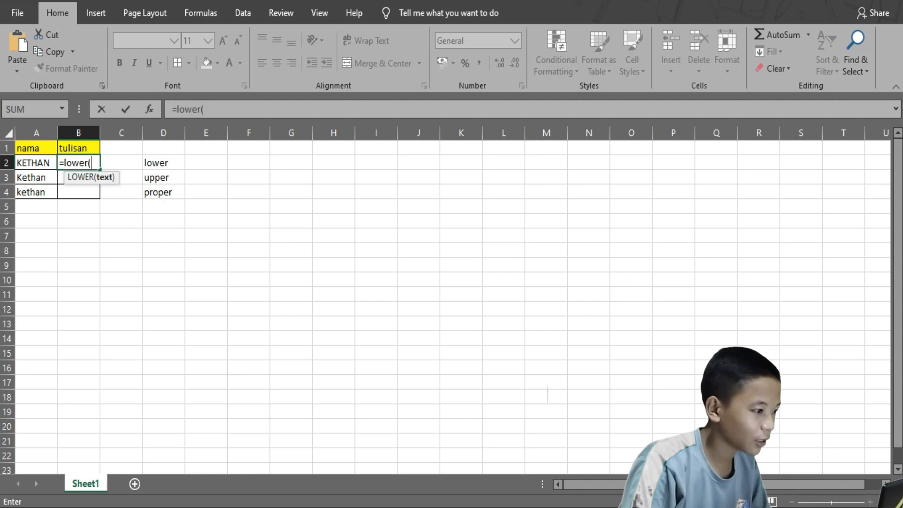
pyautogui.press('Left')
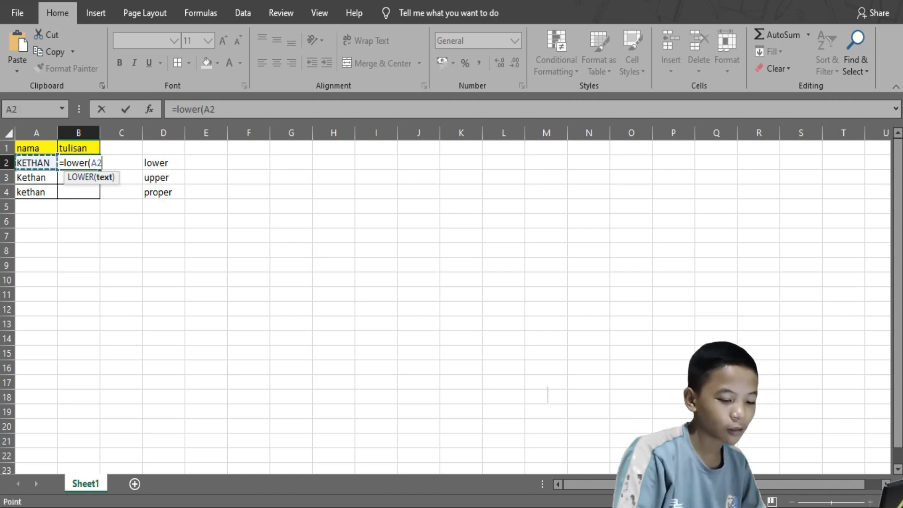
pyautogui.press('Return')
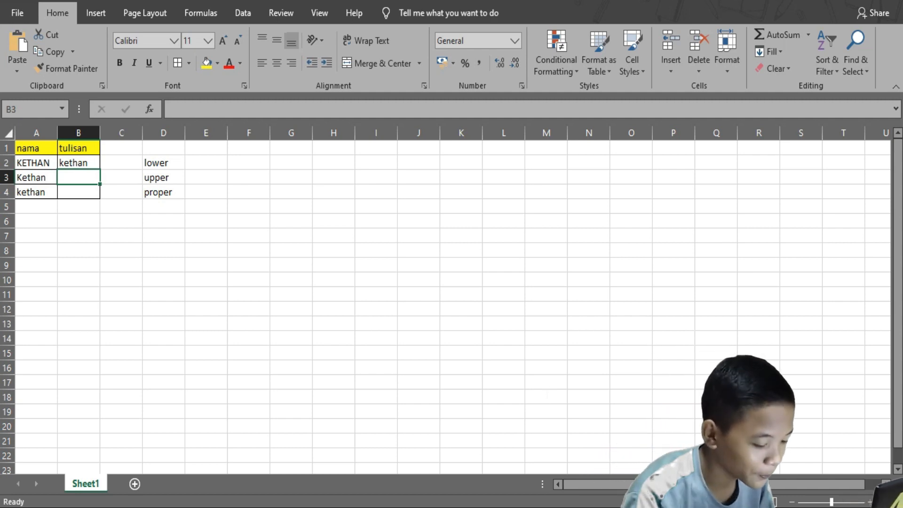
# Step: Try a formula in B3 that uses the name itself as the function, with A3 as its argument
pyautogui.write('=')
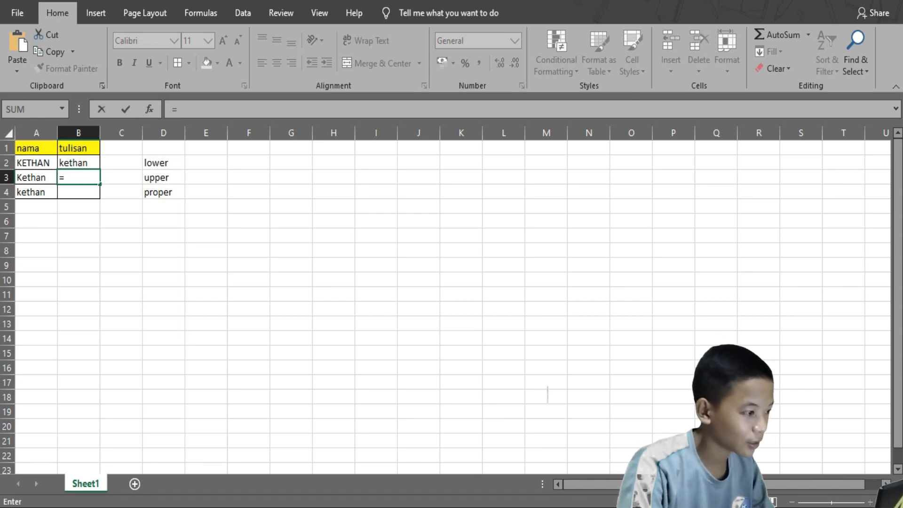
pyautogui.write('k')
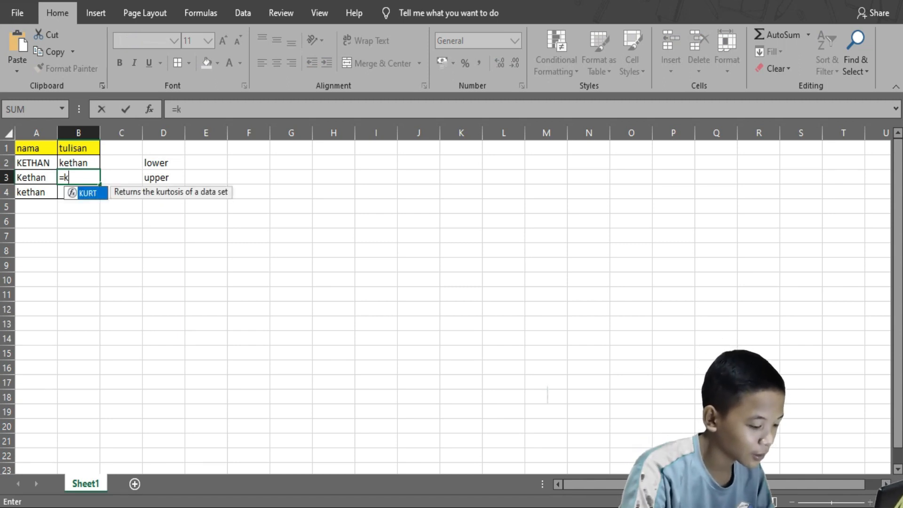
pyautogui.write('ethan(')
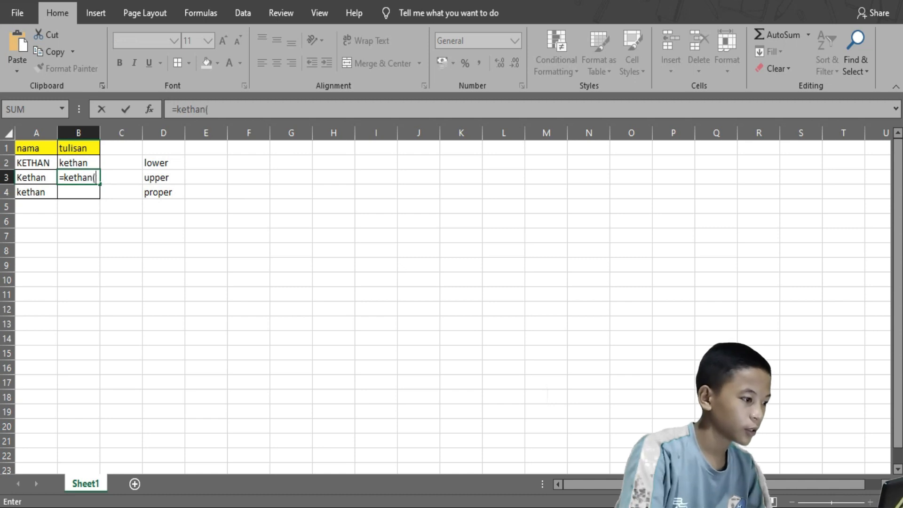
pyautogui.click(36, 177)
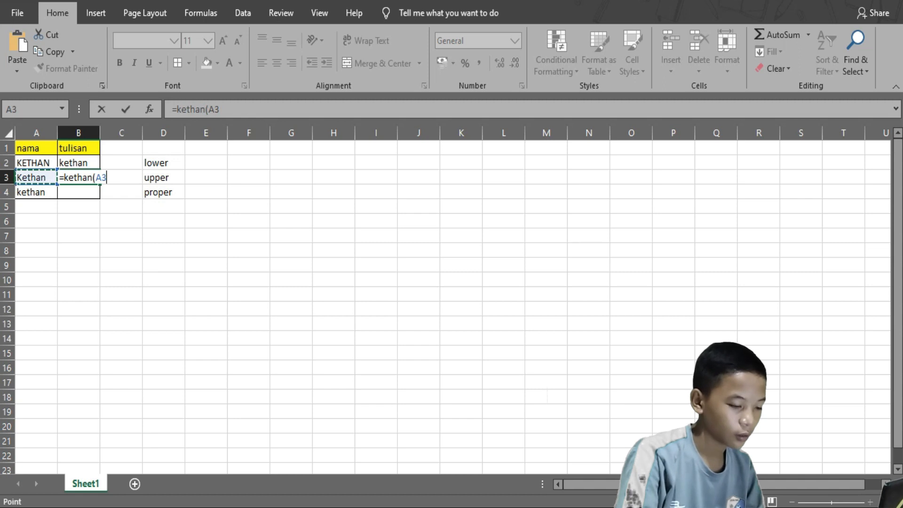
pyautogui.press('Return')
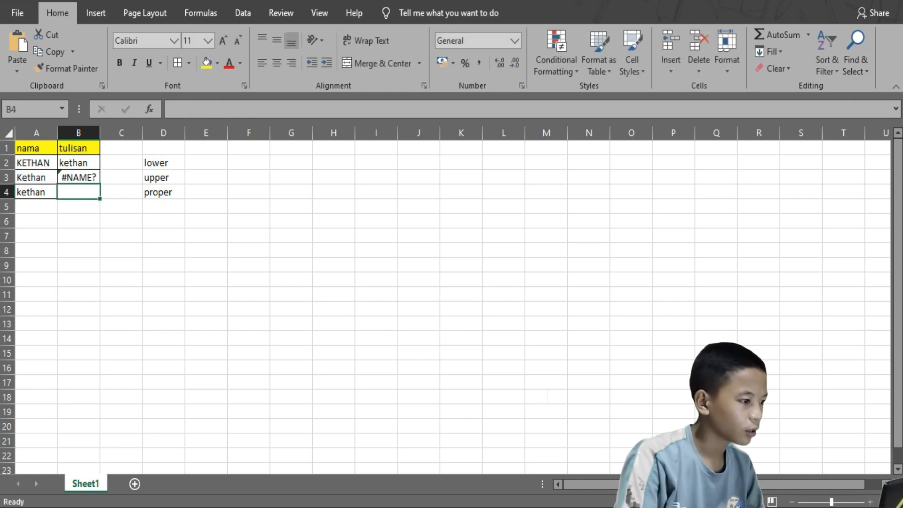
# Step: Replace the B3 formula with an UPPER formula that converts the name in A3 to uppercase
pyautogui.click(79, 177)
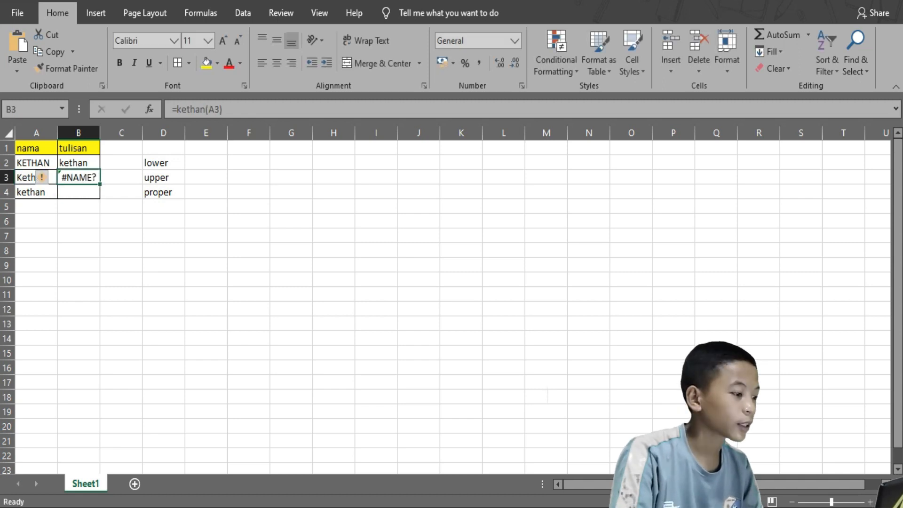
pyautogui.press('BackSpace')
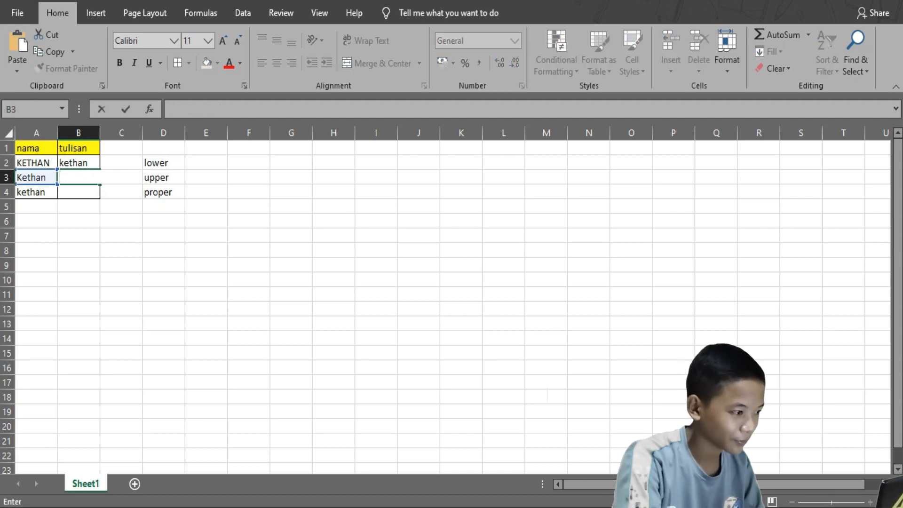
pyautogui.write('u')
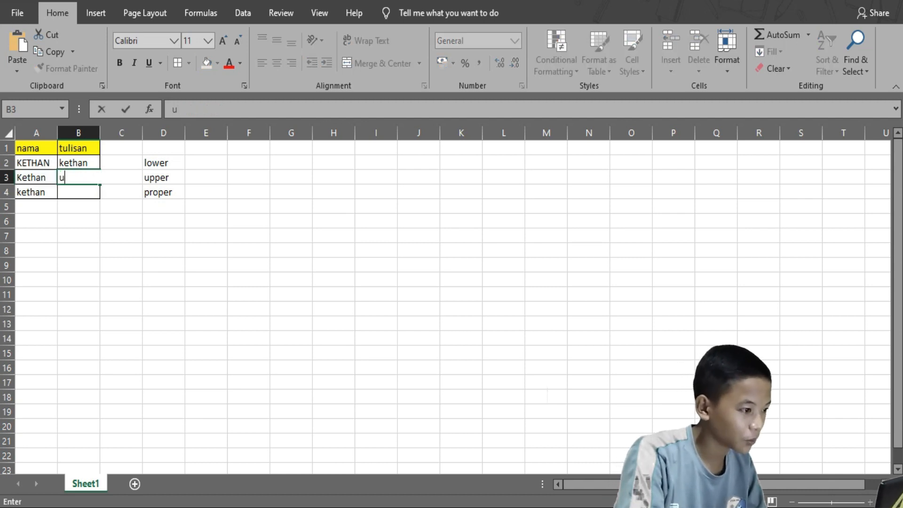
pyautogui.write('=u')
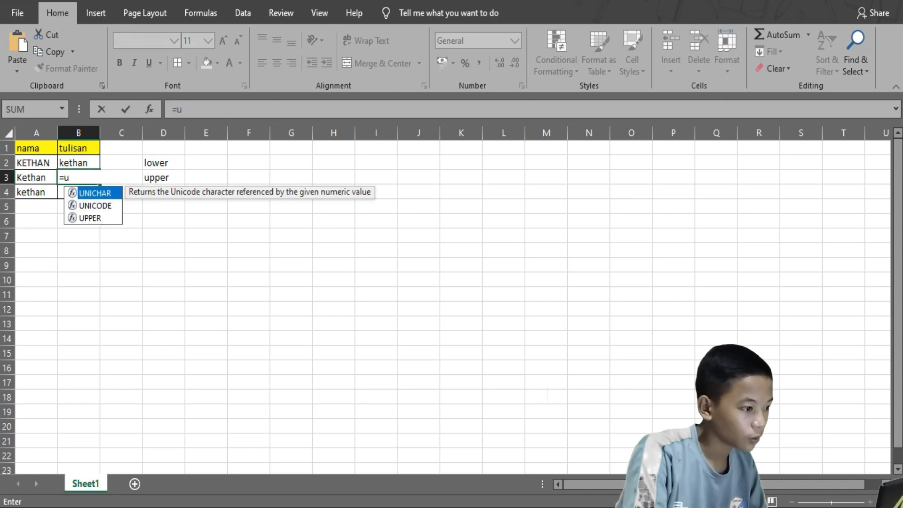
pyautogui.write('ppw')
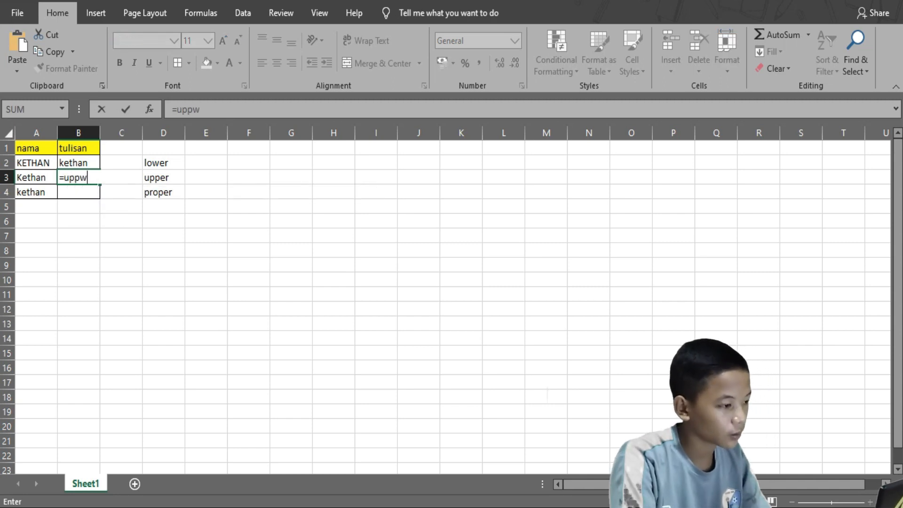
pyautogui.press('BackSpace')
pyautogui.write('er')
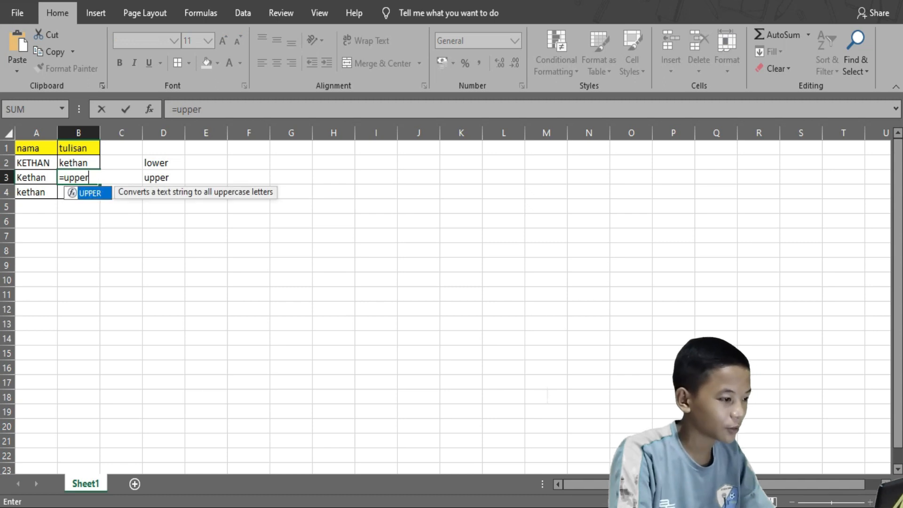
pyautogui.write('(')
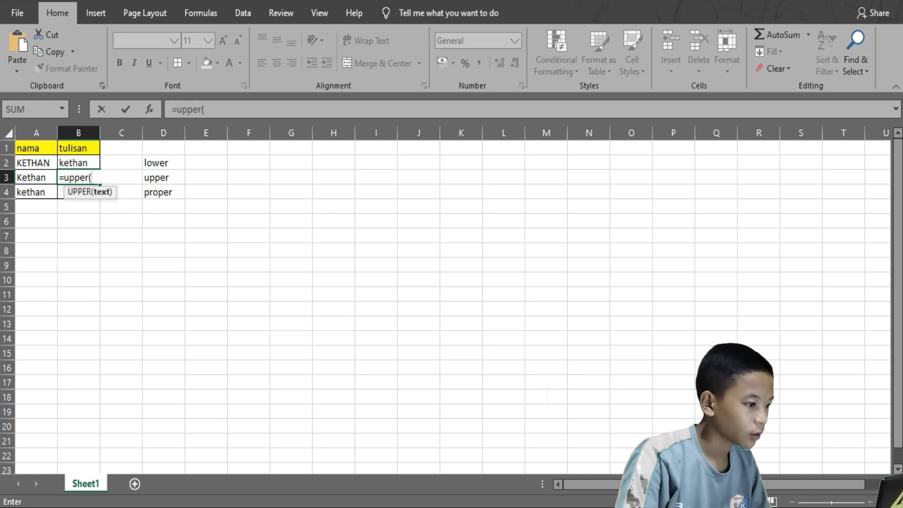
pyautogui.press('Left')
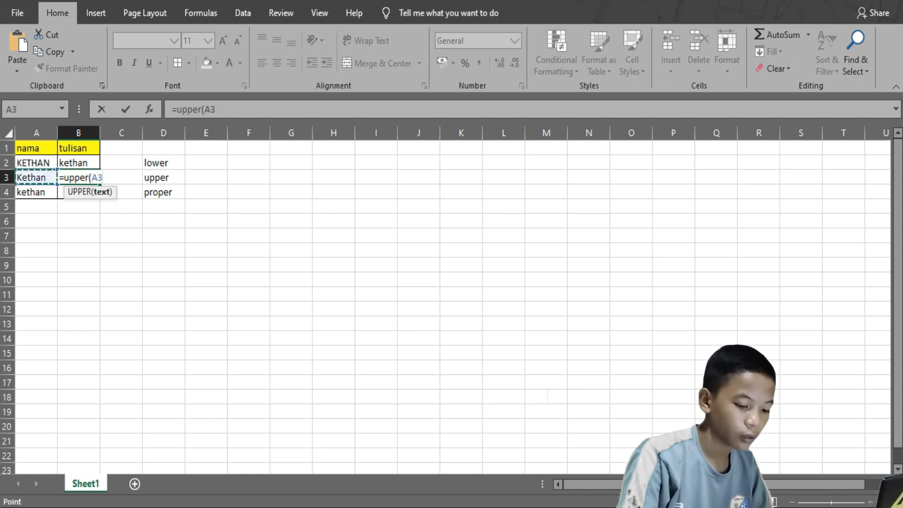
pyautogui.press('Return')
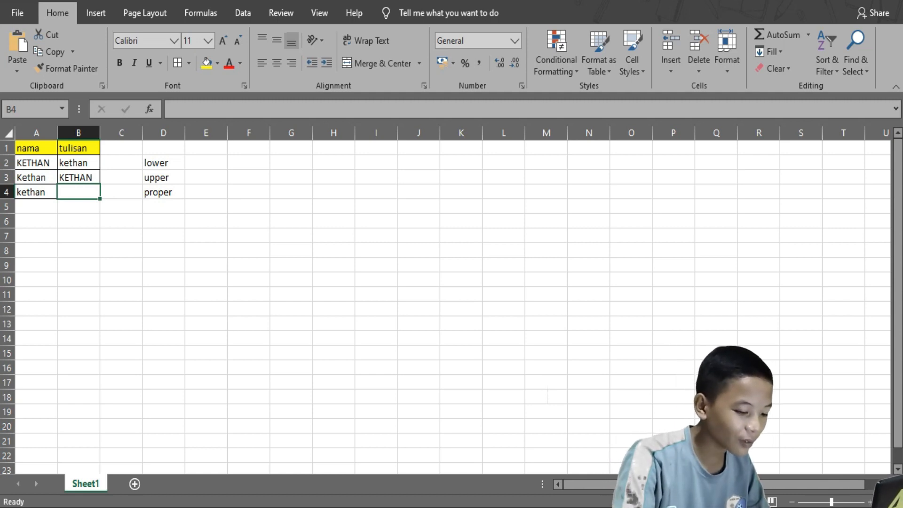
# Step: Try the formula =prper(A4) in B4 to convert the name in A4 to proper case
pyautogui.write('=')
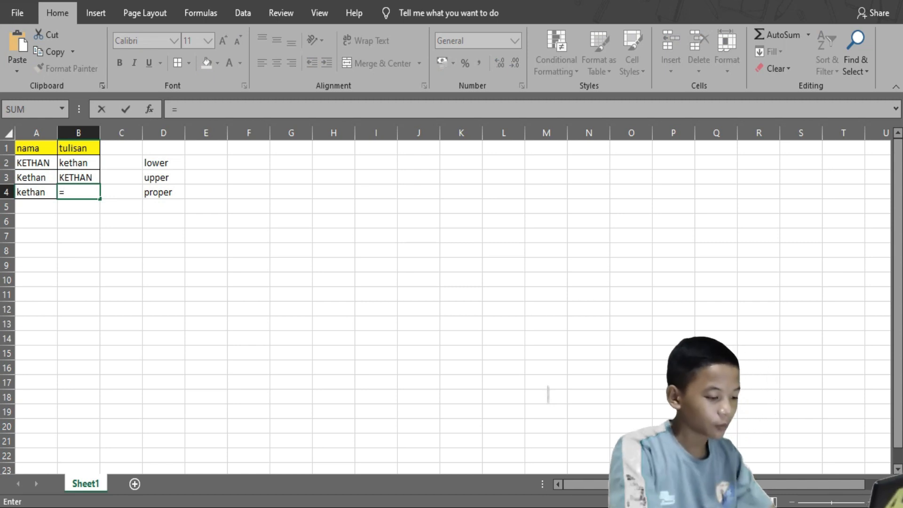
pyautogui.write('pr')
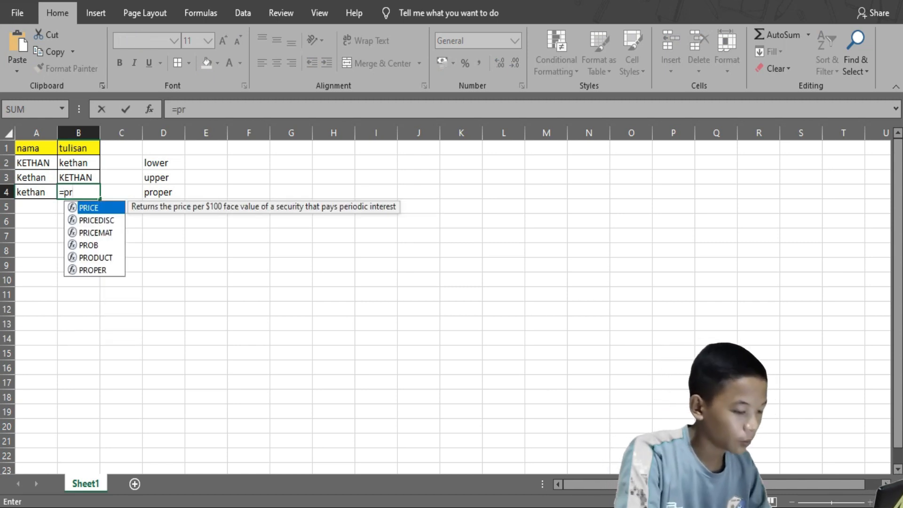
pyautogui.write('per')
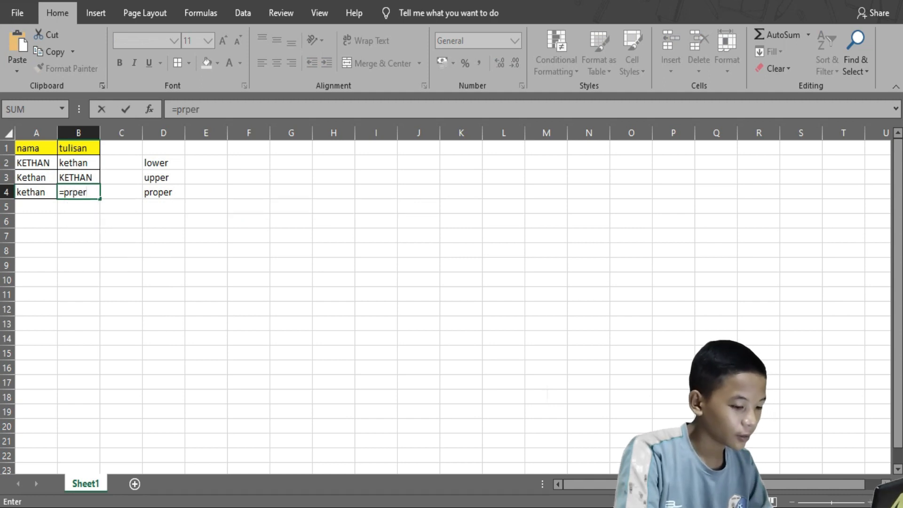
pyautogui.write(')')
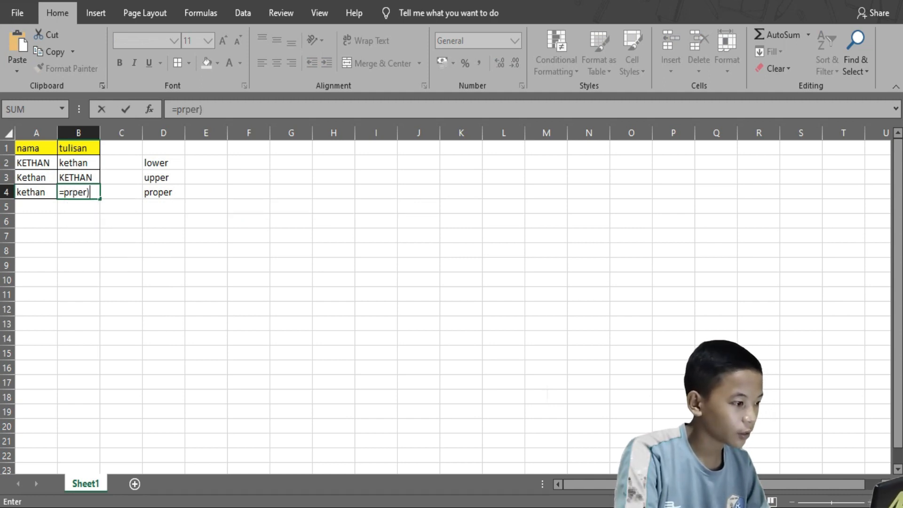
pyautogui.press('BackSpace')
pyautogui.write('(')
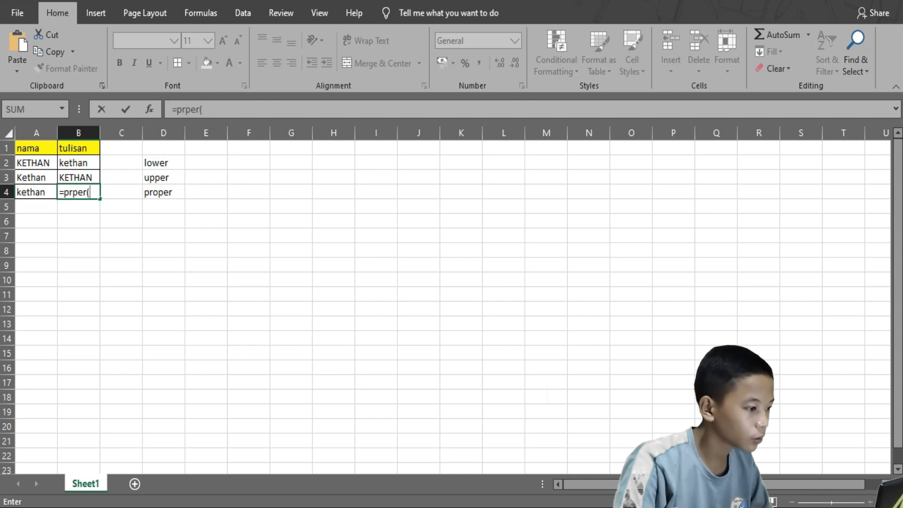
pyautogui.press('Left')
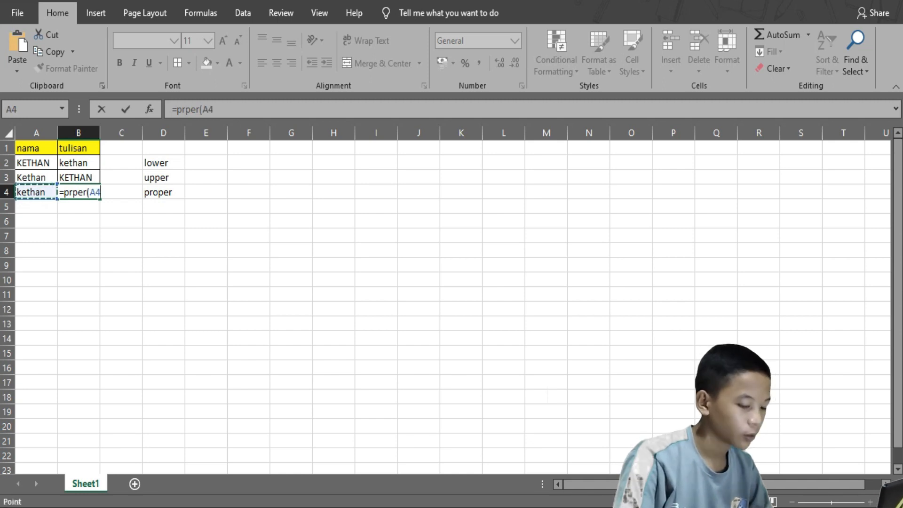
pyautogui.press('Return')
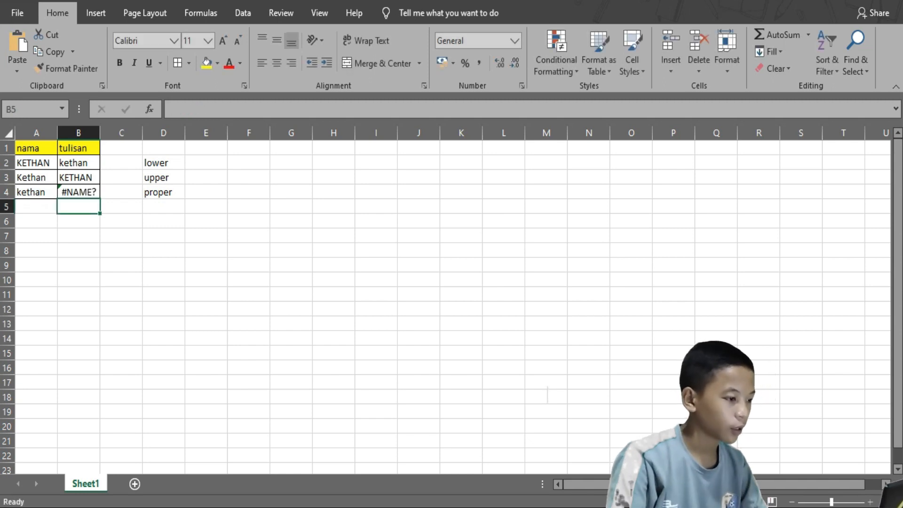
# Step: Replace the B4 formula with a PROPER formula that capitalizes the first letter of the name in A4
pyautogui.press('Up')
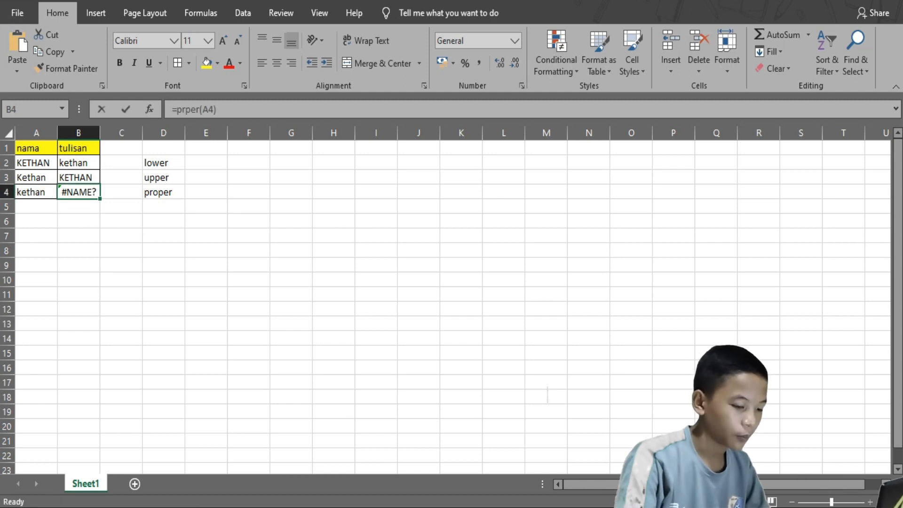
pyautogui.press('BackSpace')
pyautogui.write('=pro')
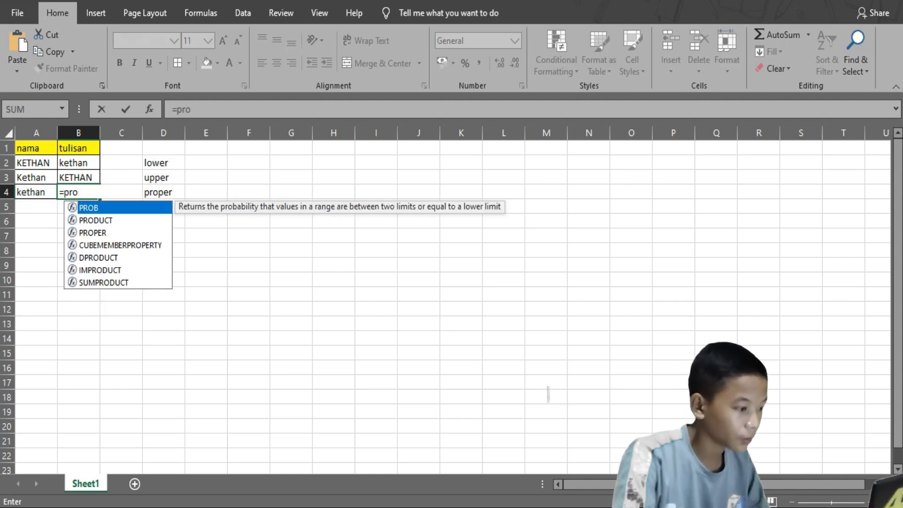
pyautogui.write('per')
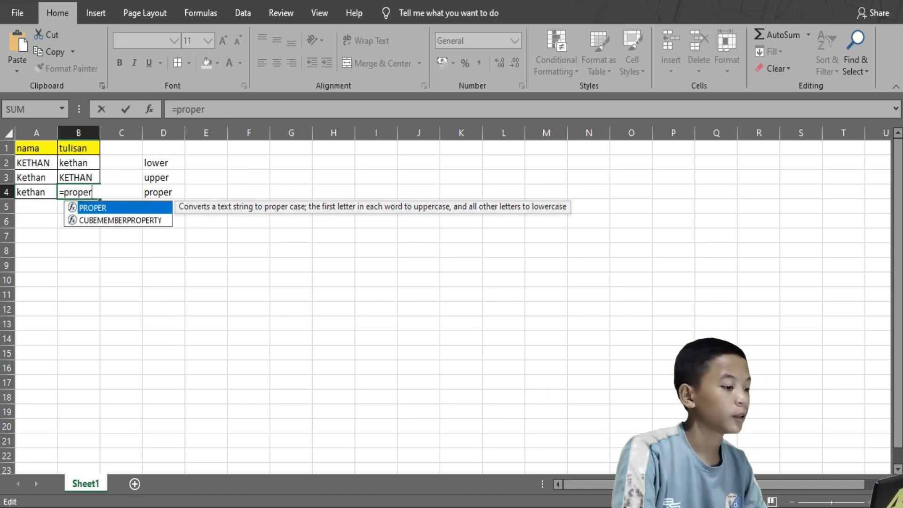
pyautogui.write('(')
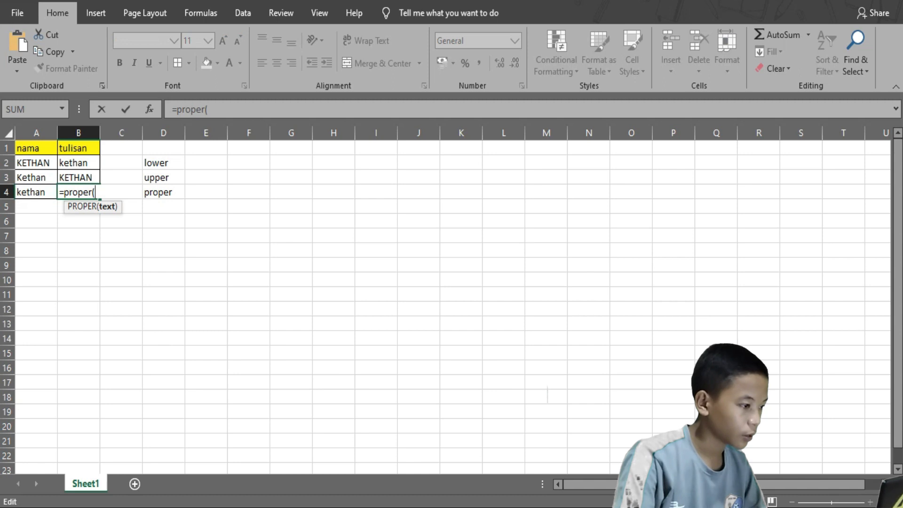
pyautogui.press('Left')
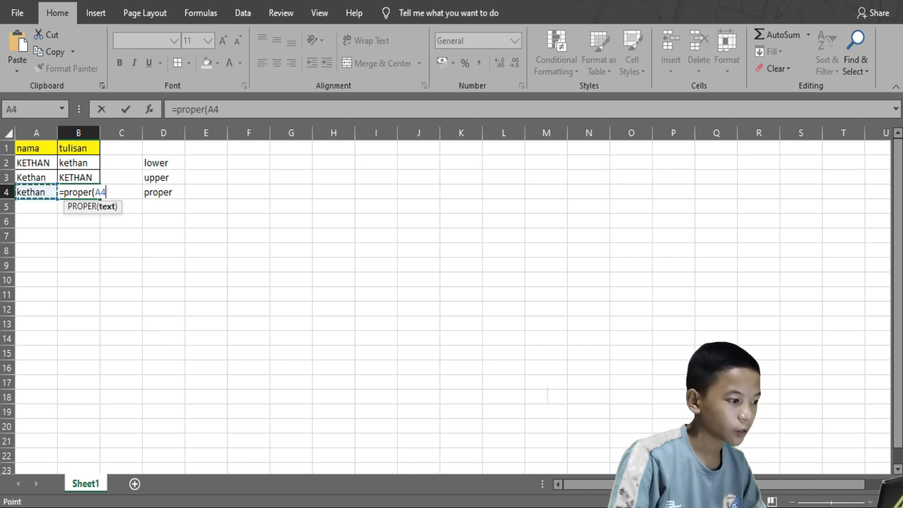
pyautogui.press('Return')
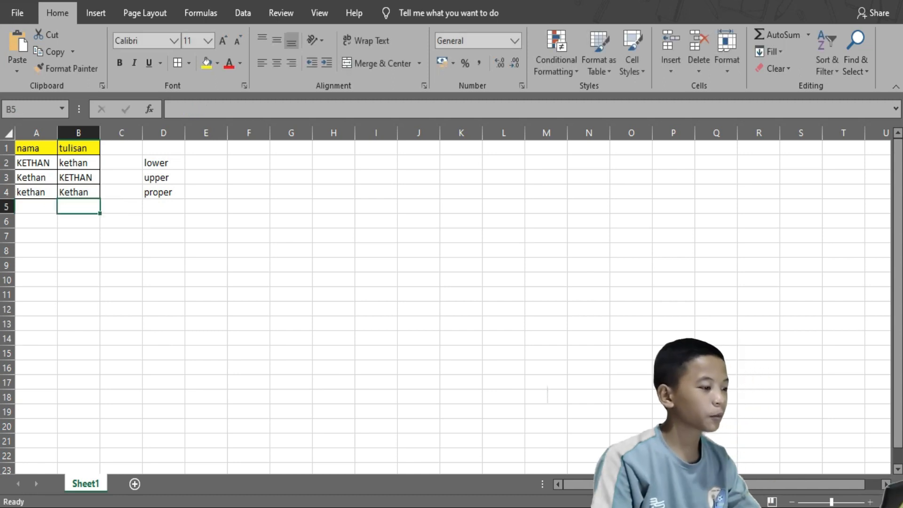